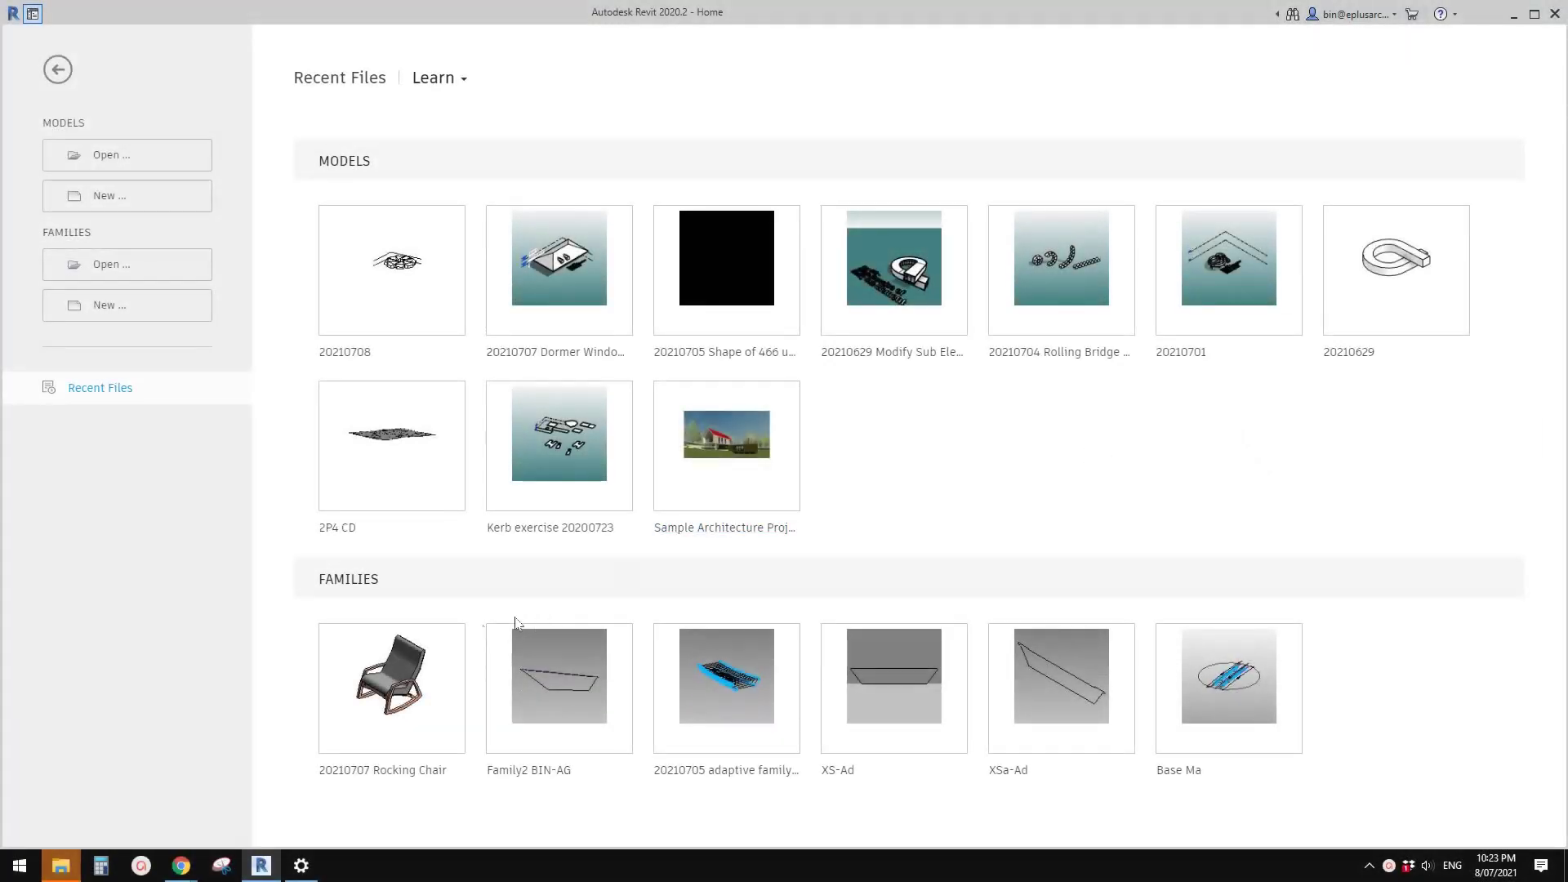
# Open the 20210707 Rocking Chair family and orbit it to a three-quarter 3D view.
pyautogui.click(462, 731)
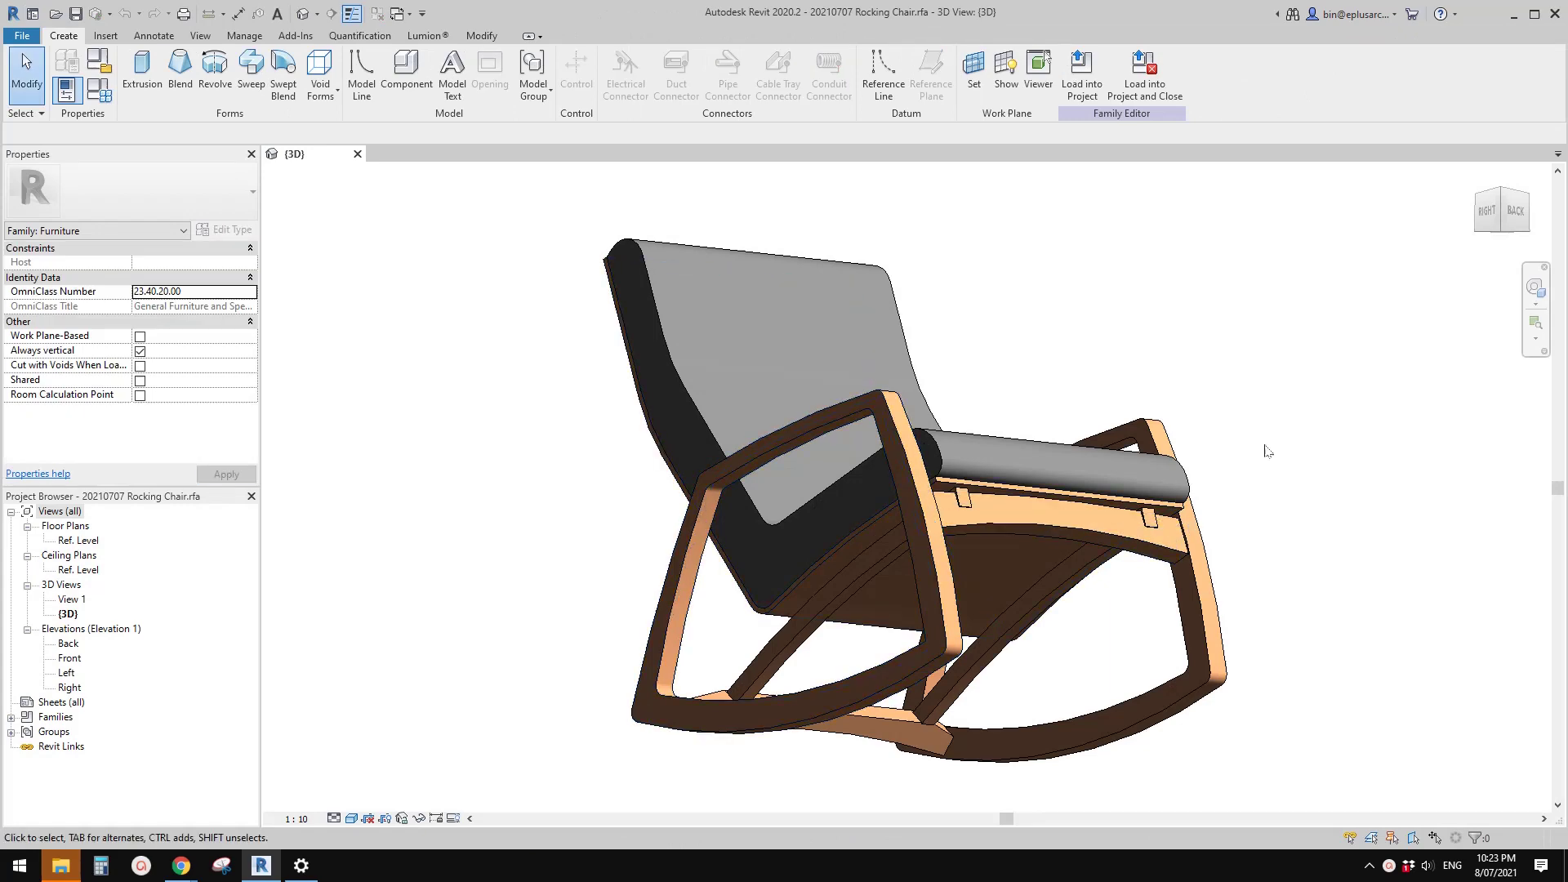
pyautogui.keyDown('shift'); pyautogui.moveTo(1267, 451); pyautogui.dragTo(941, 455, button='middle'); pyautogui.keyUp('shift')
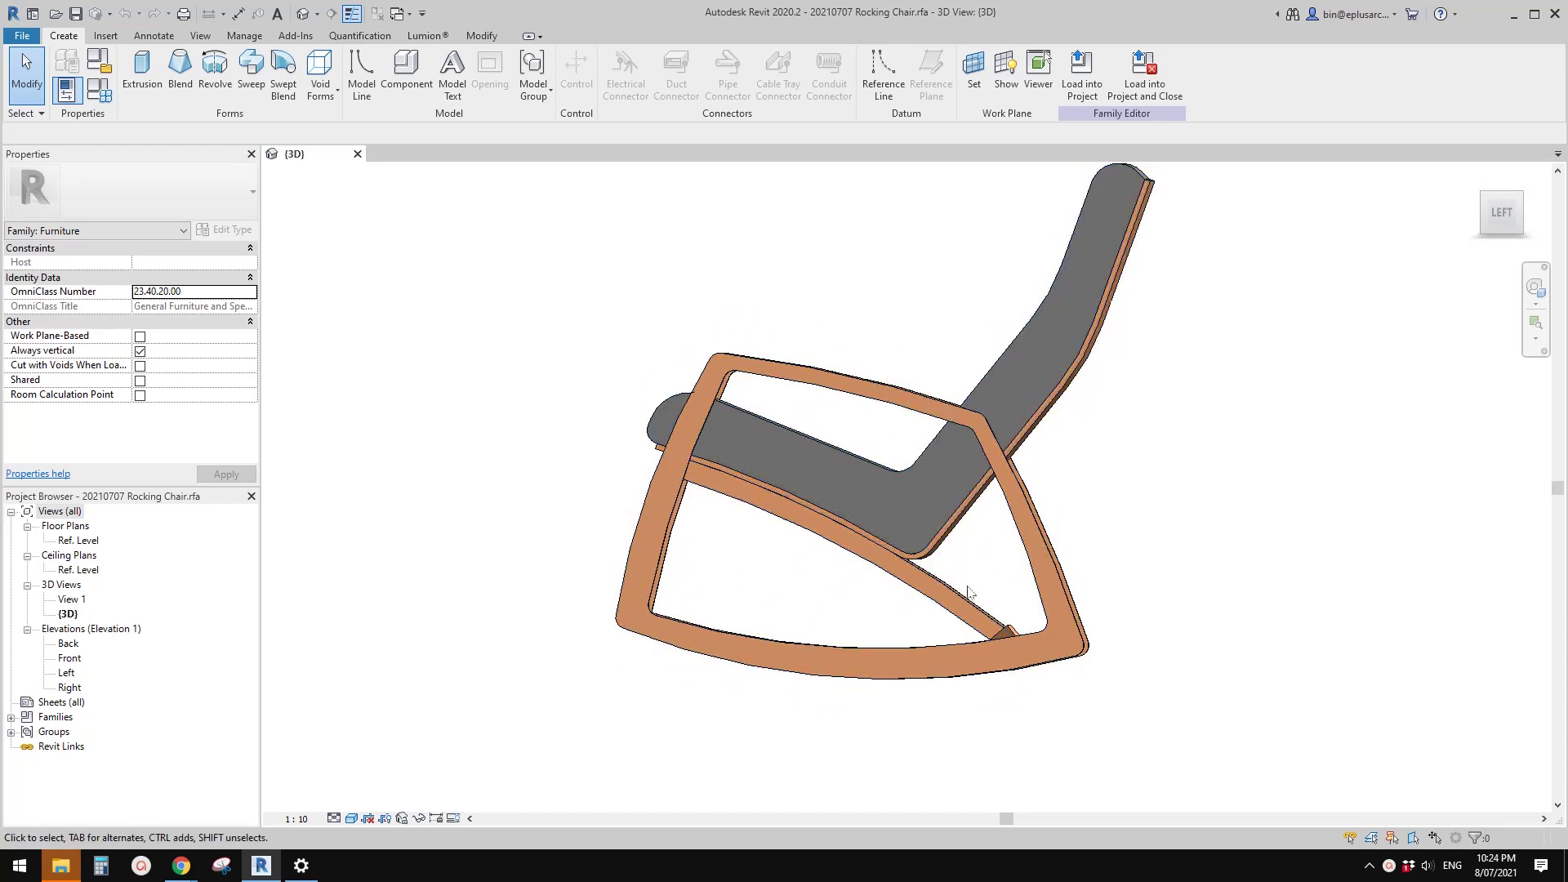
pyautogui.moveTo(968, 591)
pyautogui.keyDown('shift'); pyautogui.mouseDown(button='middle')
pyautogui.moveTo(1035, 553)
pyautogui.moveTo(872, 619)
pyautogui.moveTo(954, 593)
pyautogui.mouseUp(button='middle'); pyautogui.keyUp('shift')
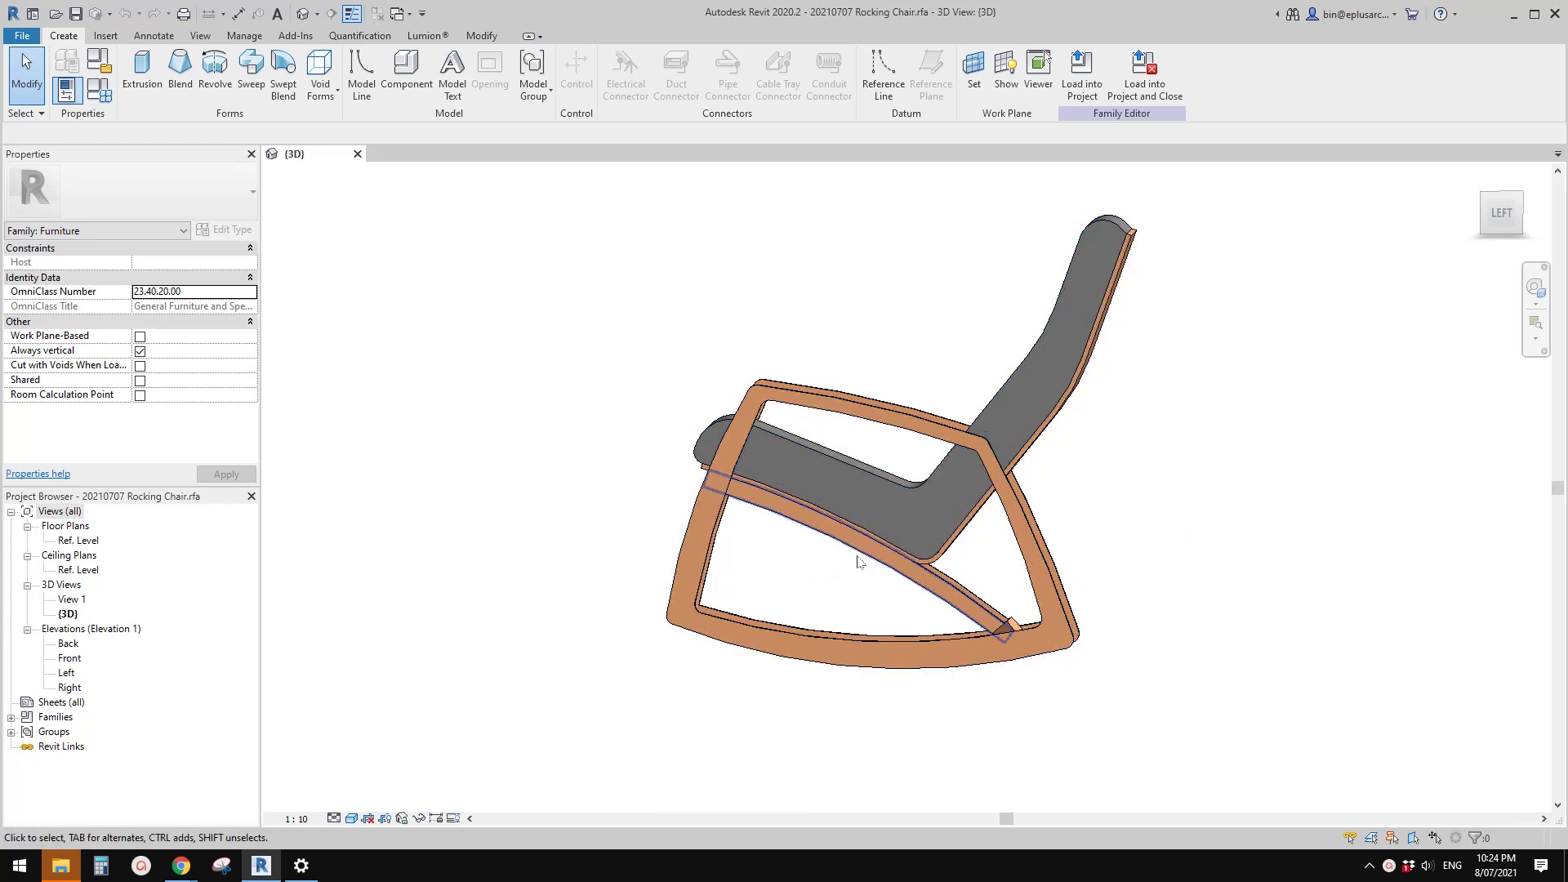
pyautogui.keyDown('shift'); pyautogui.moveTo(857, 562); pyautogui.dragTo(719, 535, button='middle'); pyautogui.keyUp('shift')
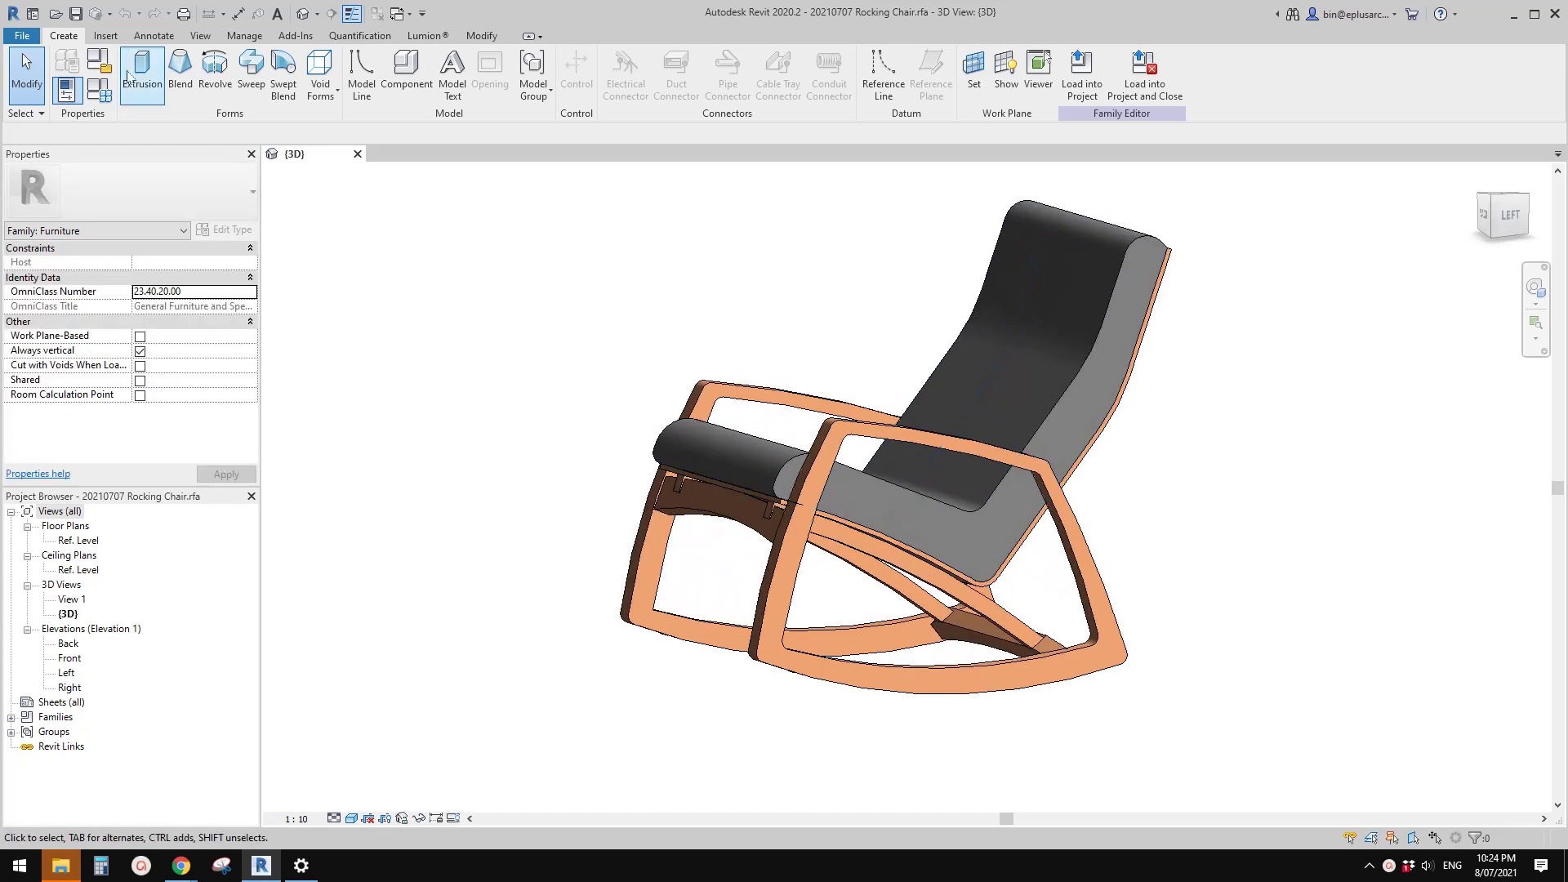
# Create a new family from the Metric Furniture.rft template.
pyautogui.click(23, 36)
pyautogui.moveTo(120, 109)
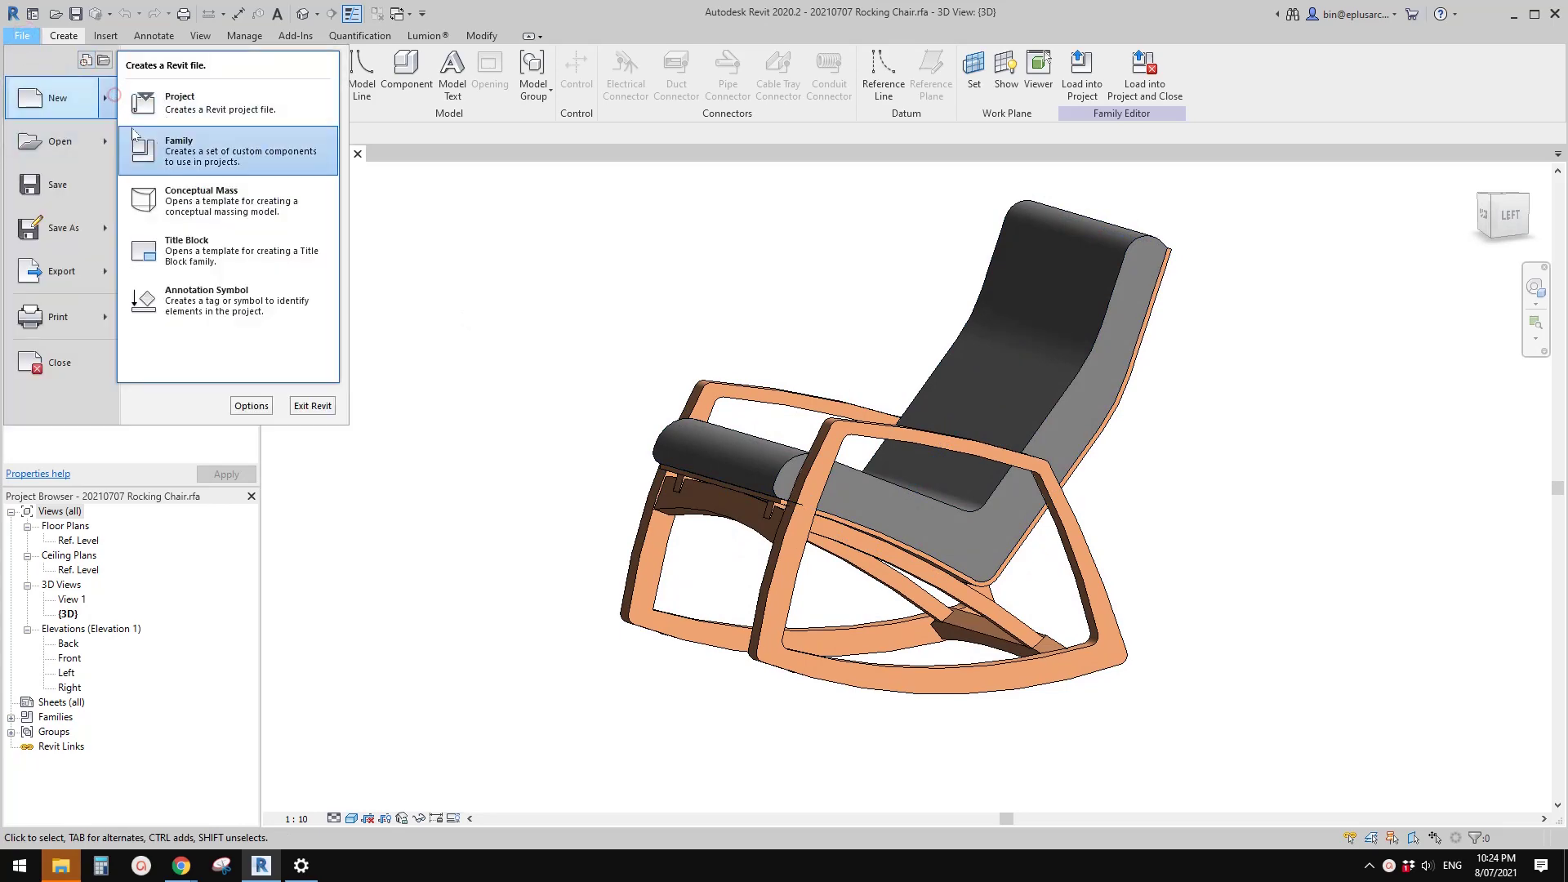
pyautogui.click(163, 190)
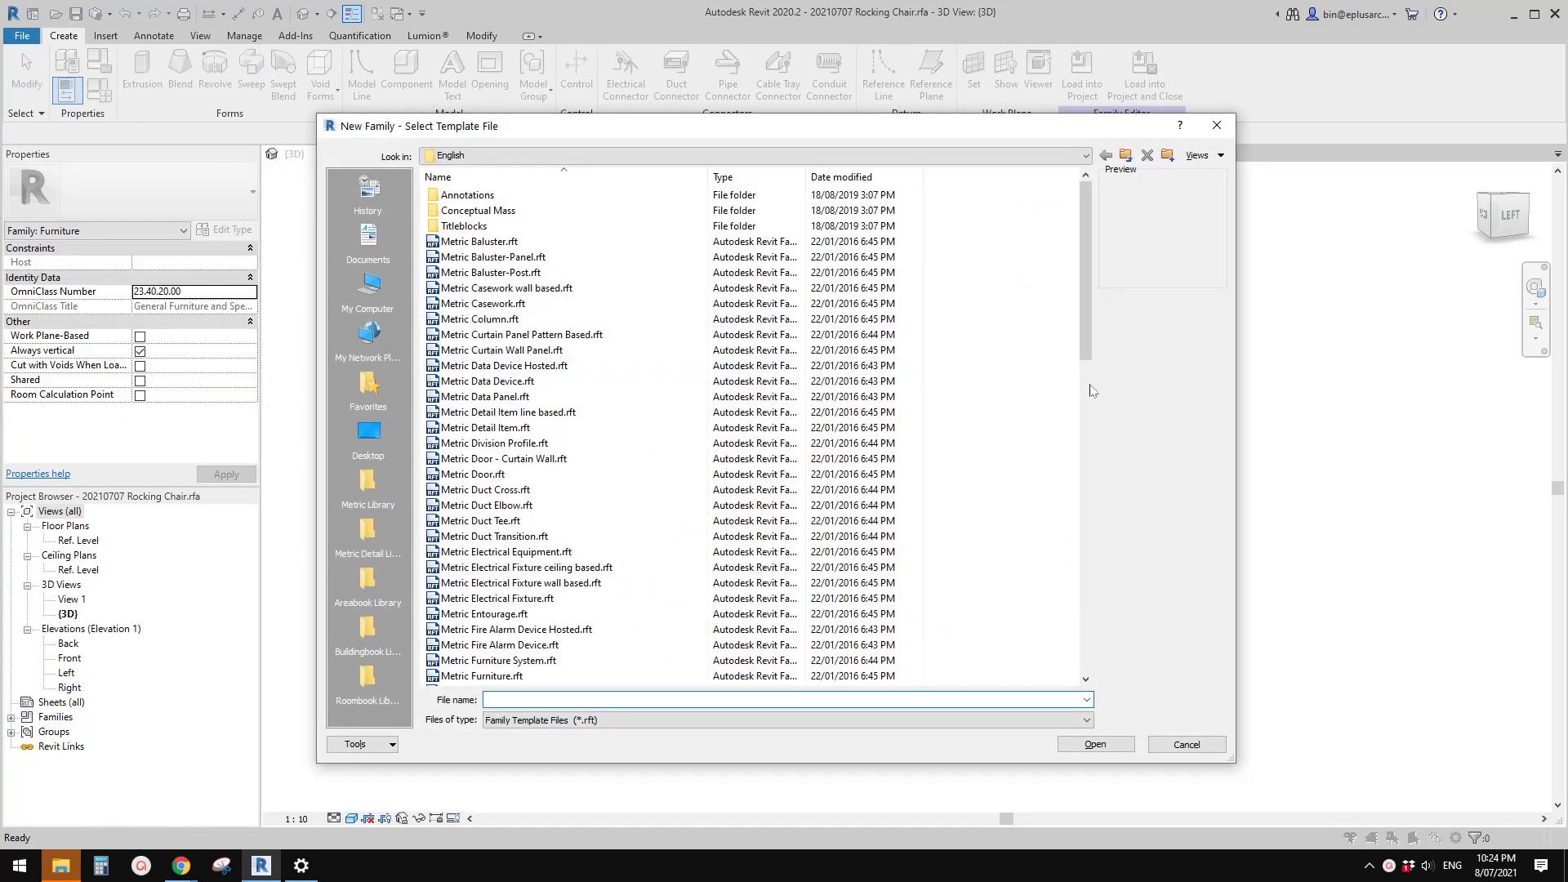
pyautogui.moveTo(1087, 395); pyautogui.dragTo(1096, 310)
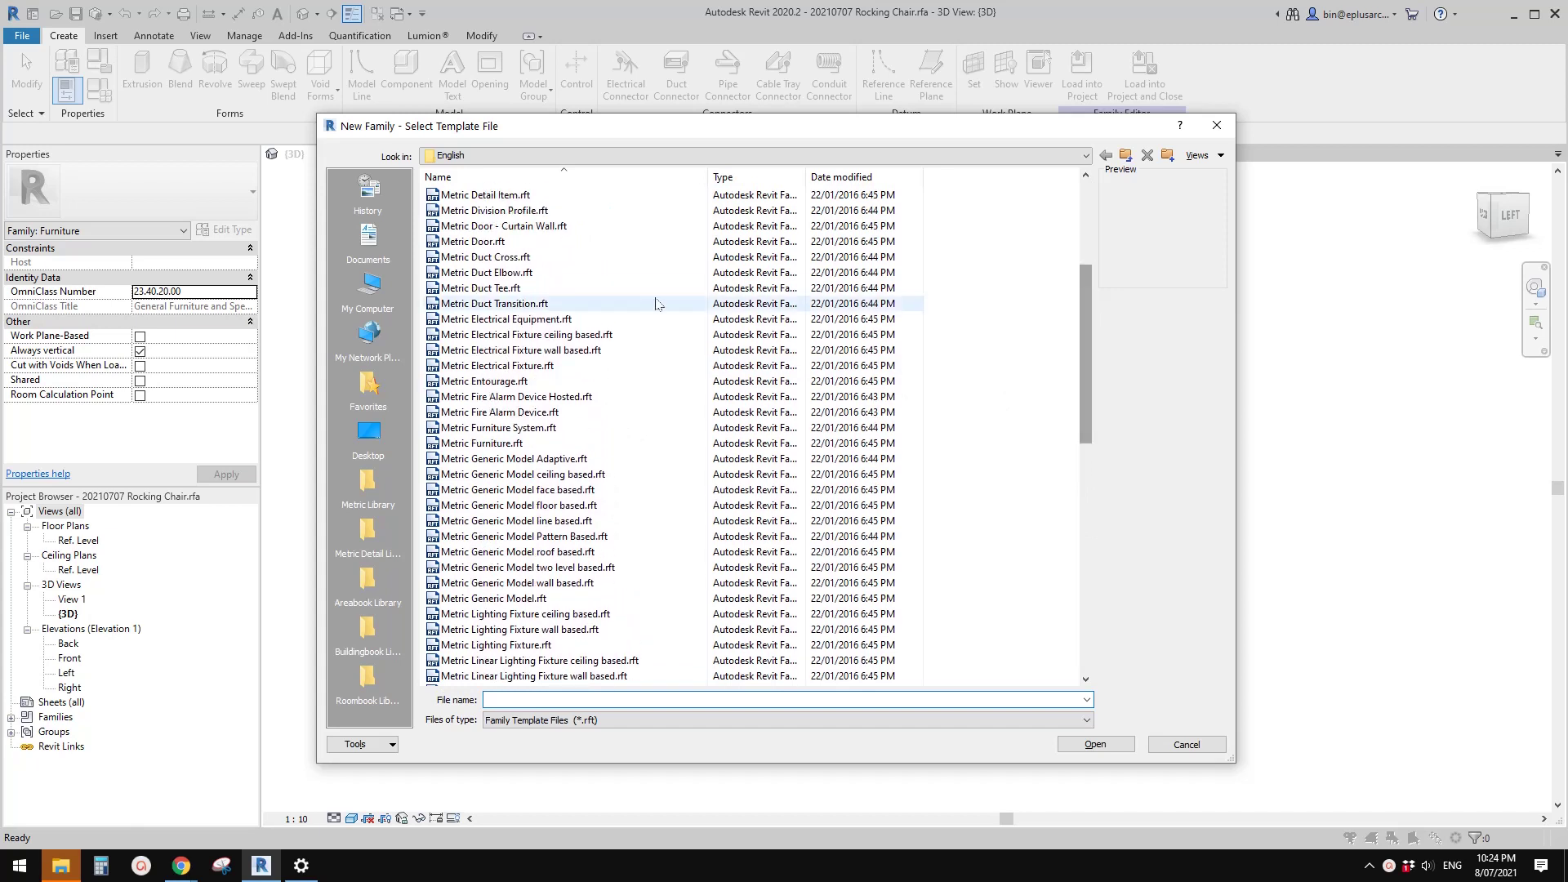
pyautogui.click(493, 445)
pyautogui.click(1097, 744)
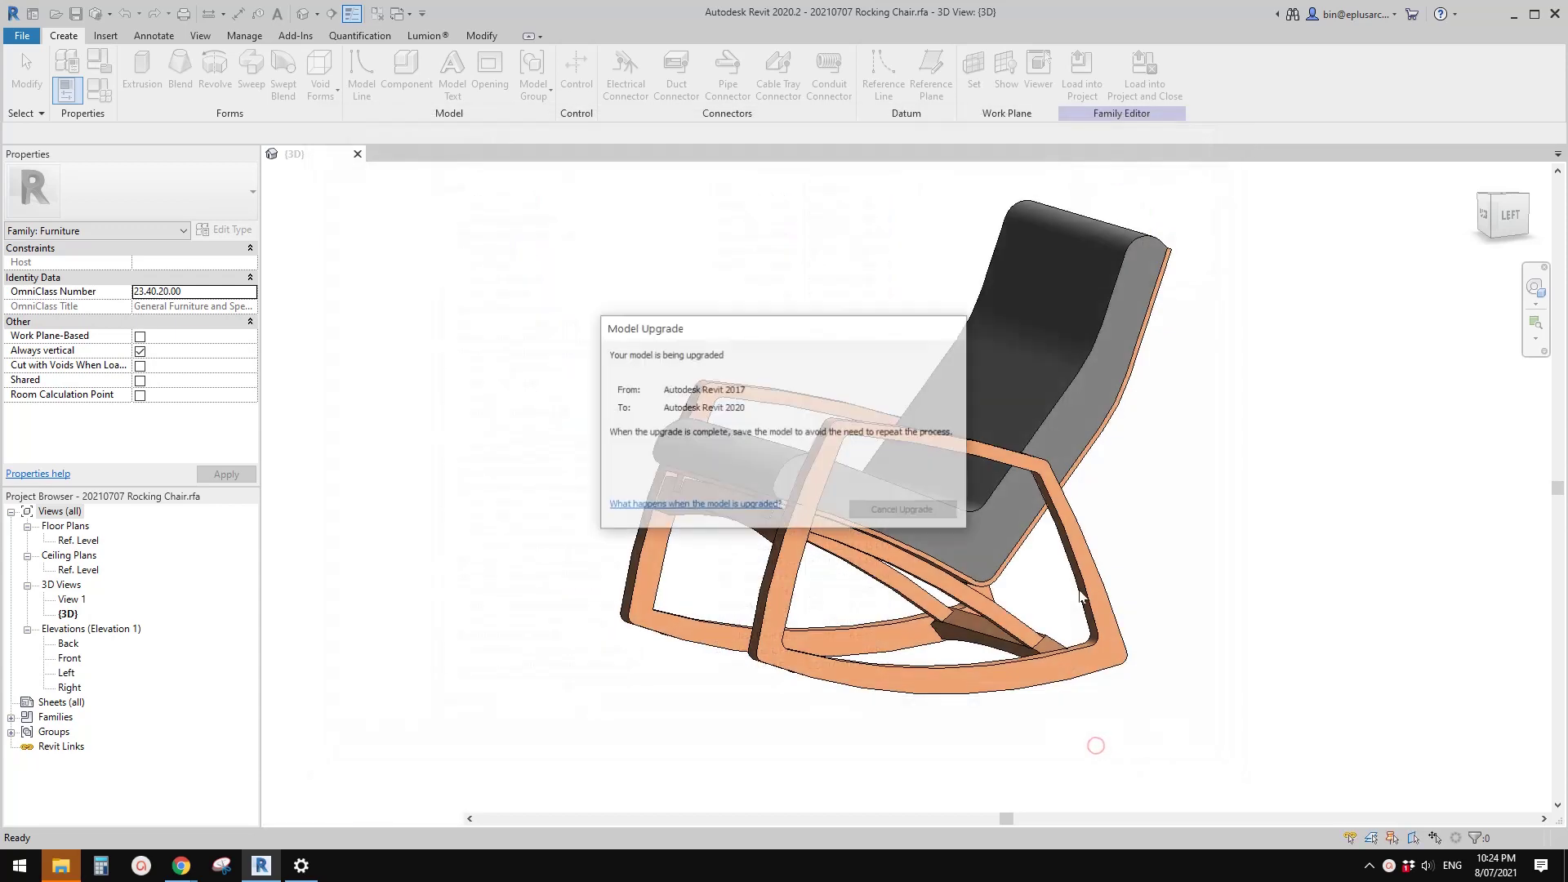
# Load the rocking chair into Family4 and place it at the reference-plane intersection.
pyautogui.click(320, 153)
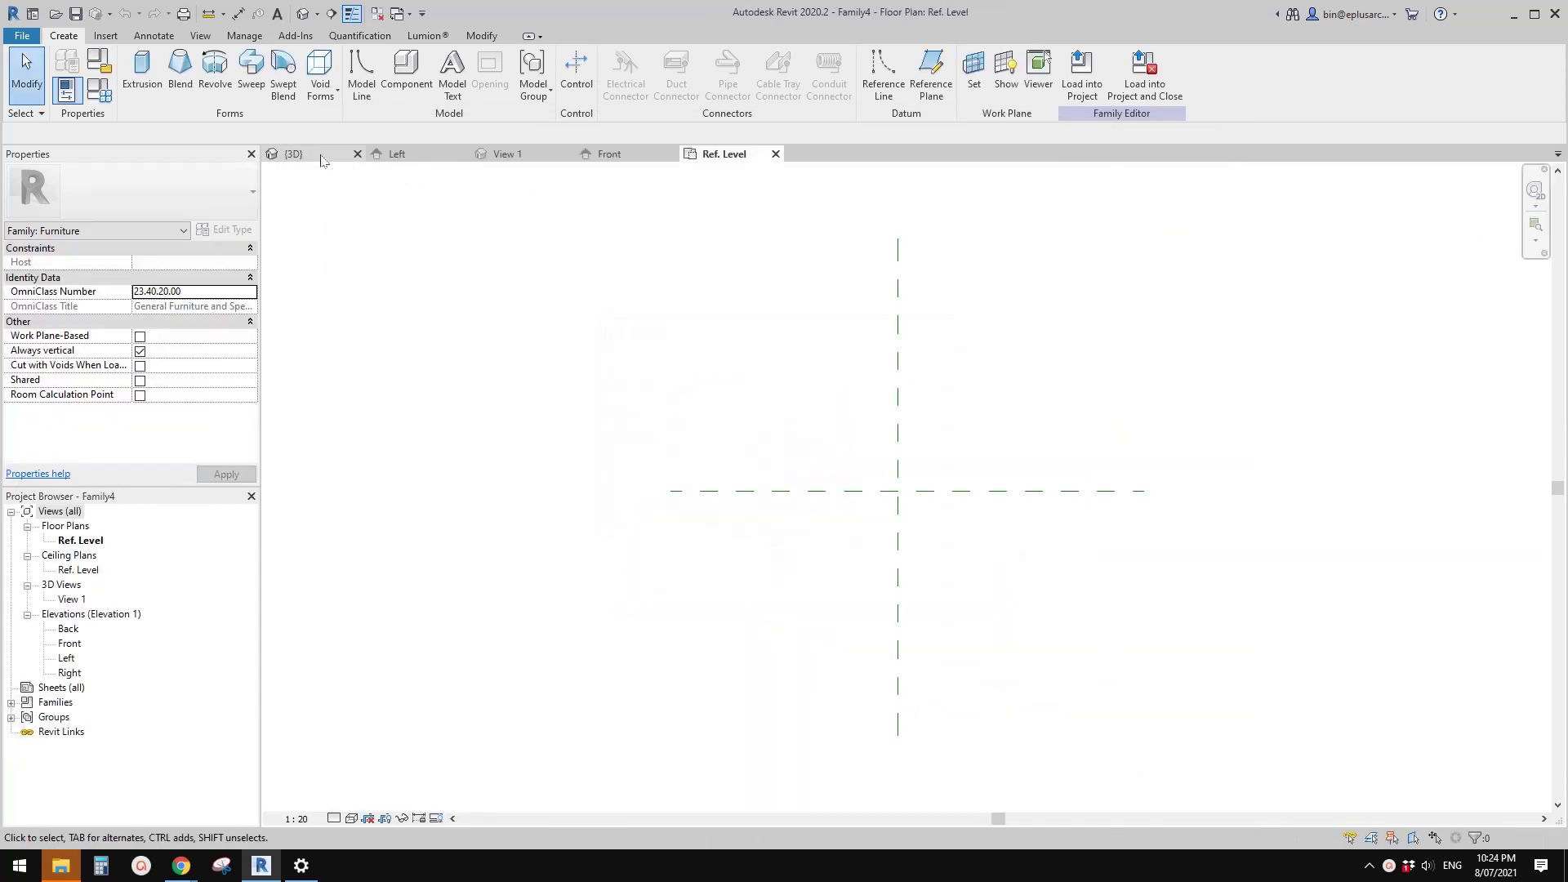
pyautogui.keyDown('shift'); pyautogui.moveTo(825, 349); pyautogui.dragTo(913, 451, button='middle'); pyautogui.keyUp('shift')
pyautogui.click(1084, 70)
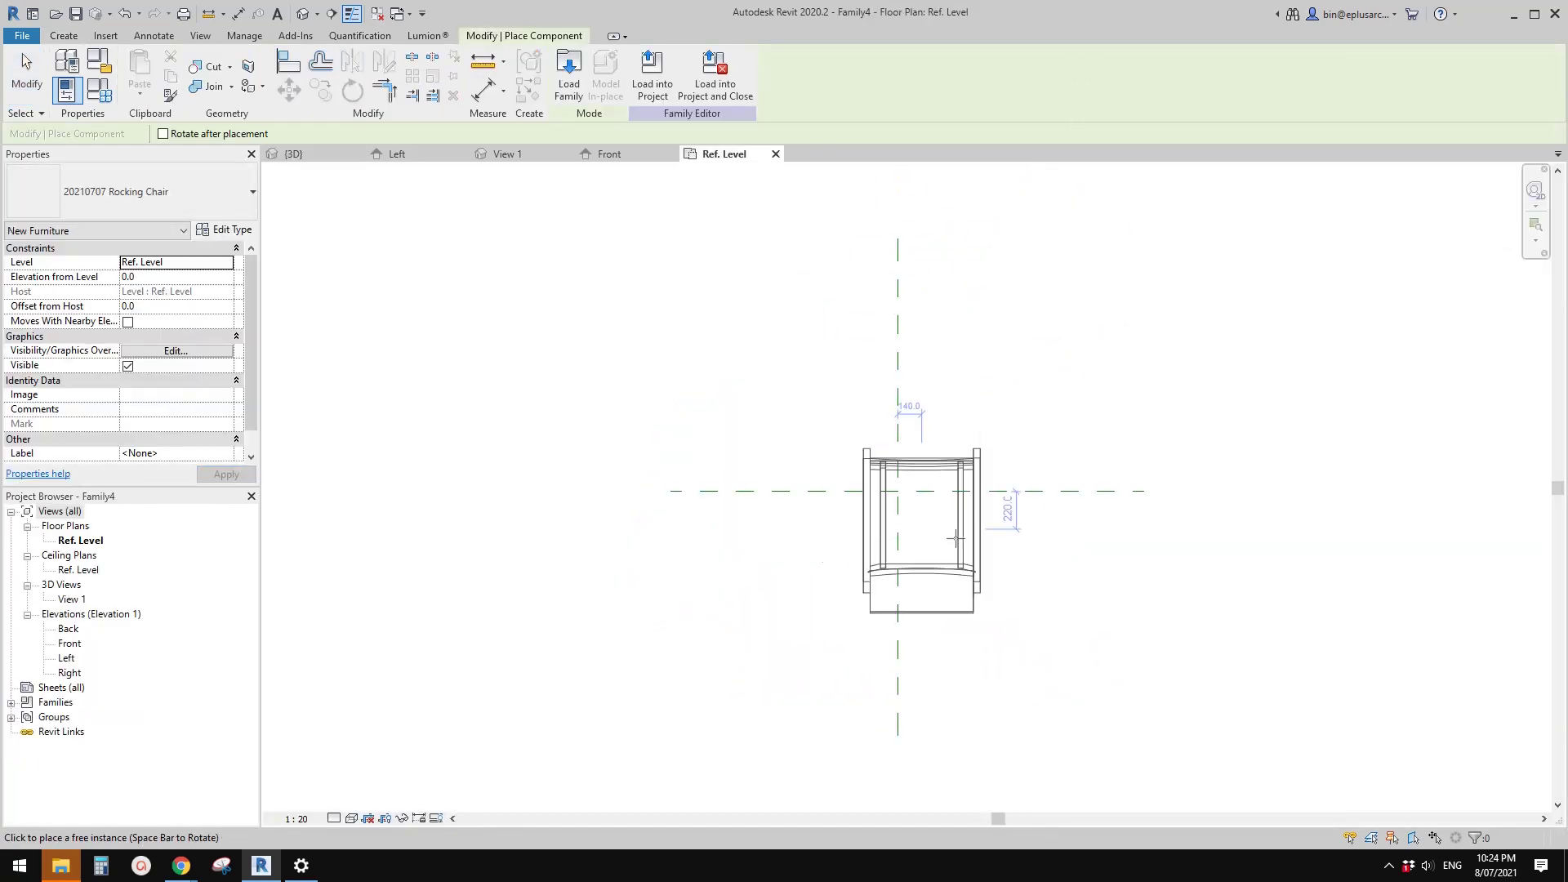
pyautogui.scroll(2, 887, 498)
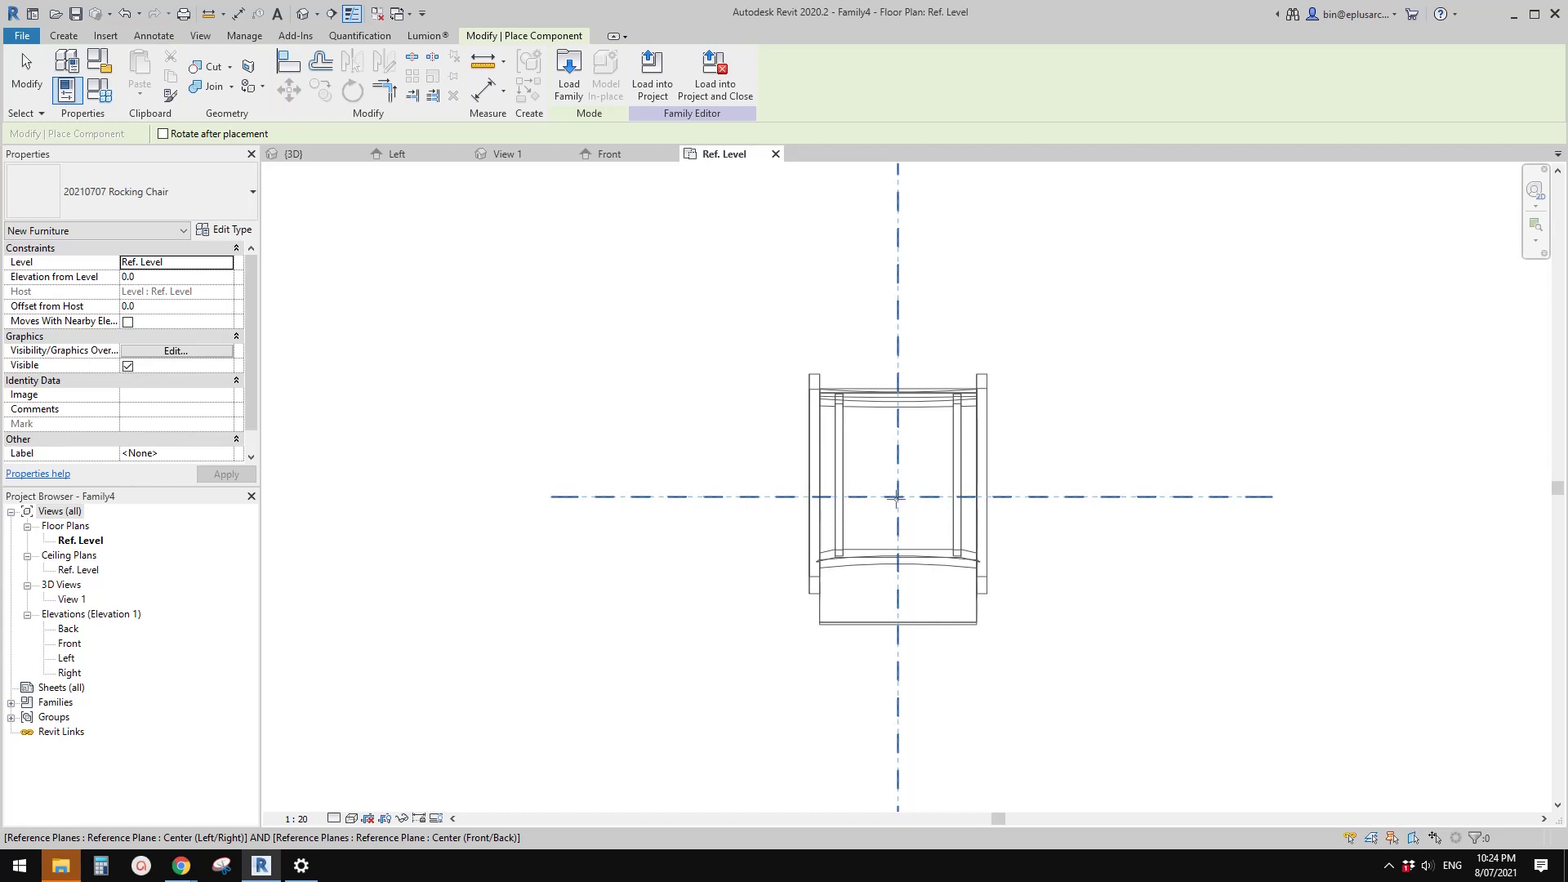
pyautogui.click(896, 497)
pyautogui.press('Escape')
pyautogui.press('Escape')
# Open the Left elevation and select the placed rocking chair.
pyautogui.doubleClick(67, 658)
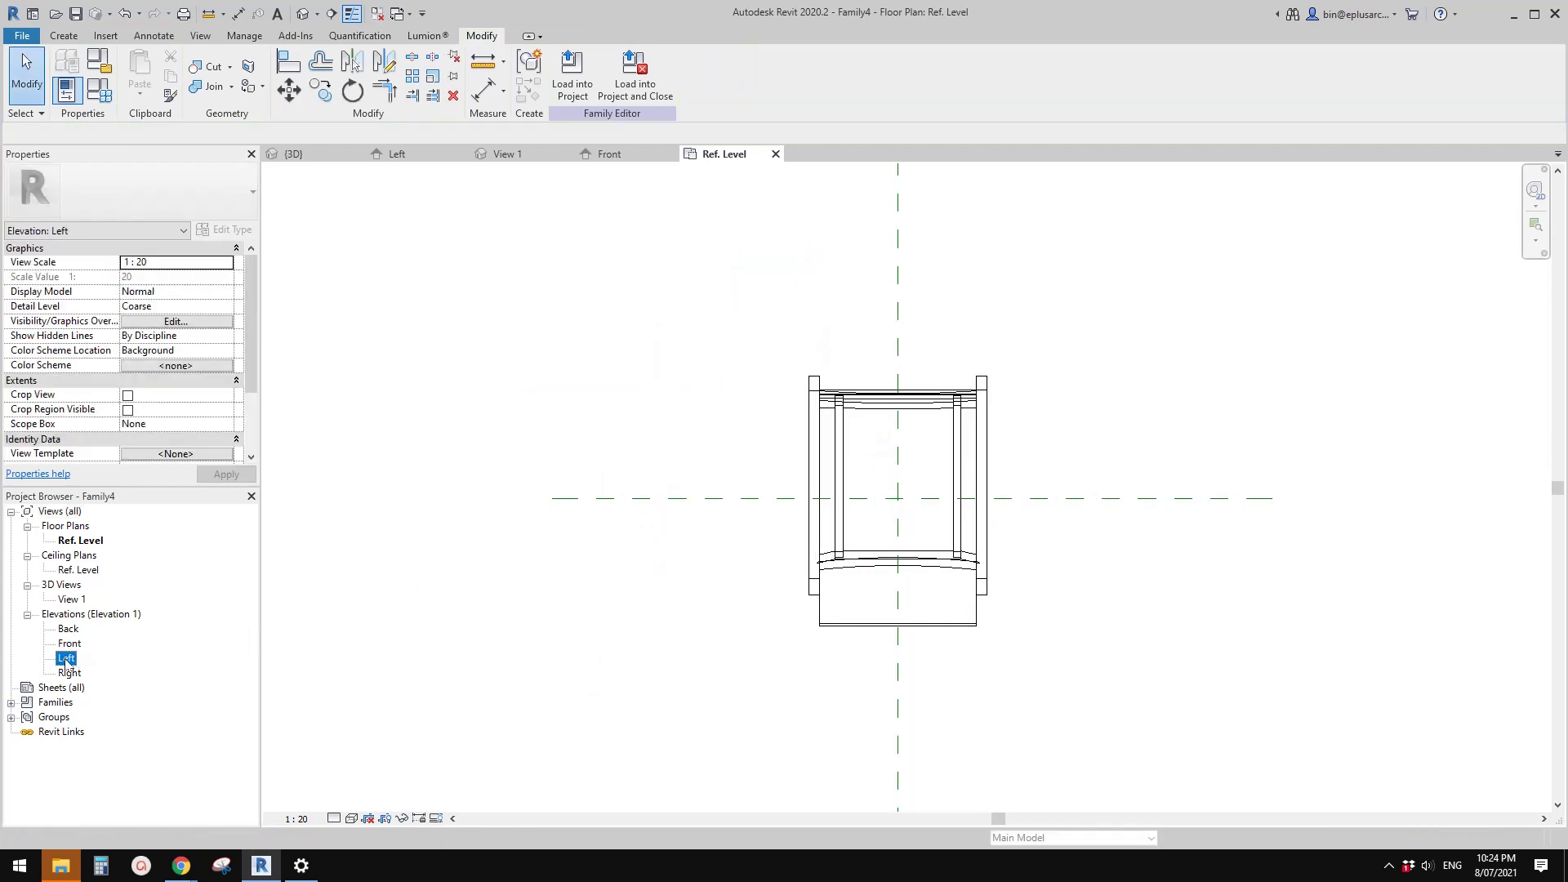
pyautogui.scroll(2, 783, 621)
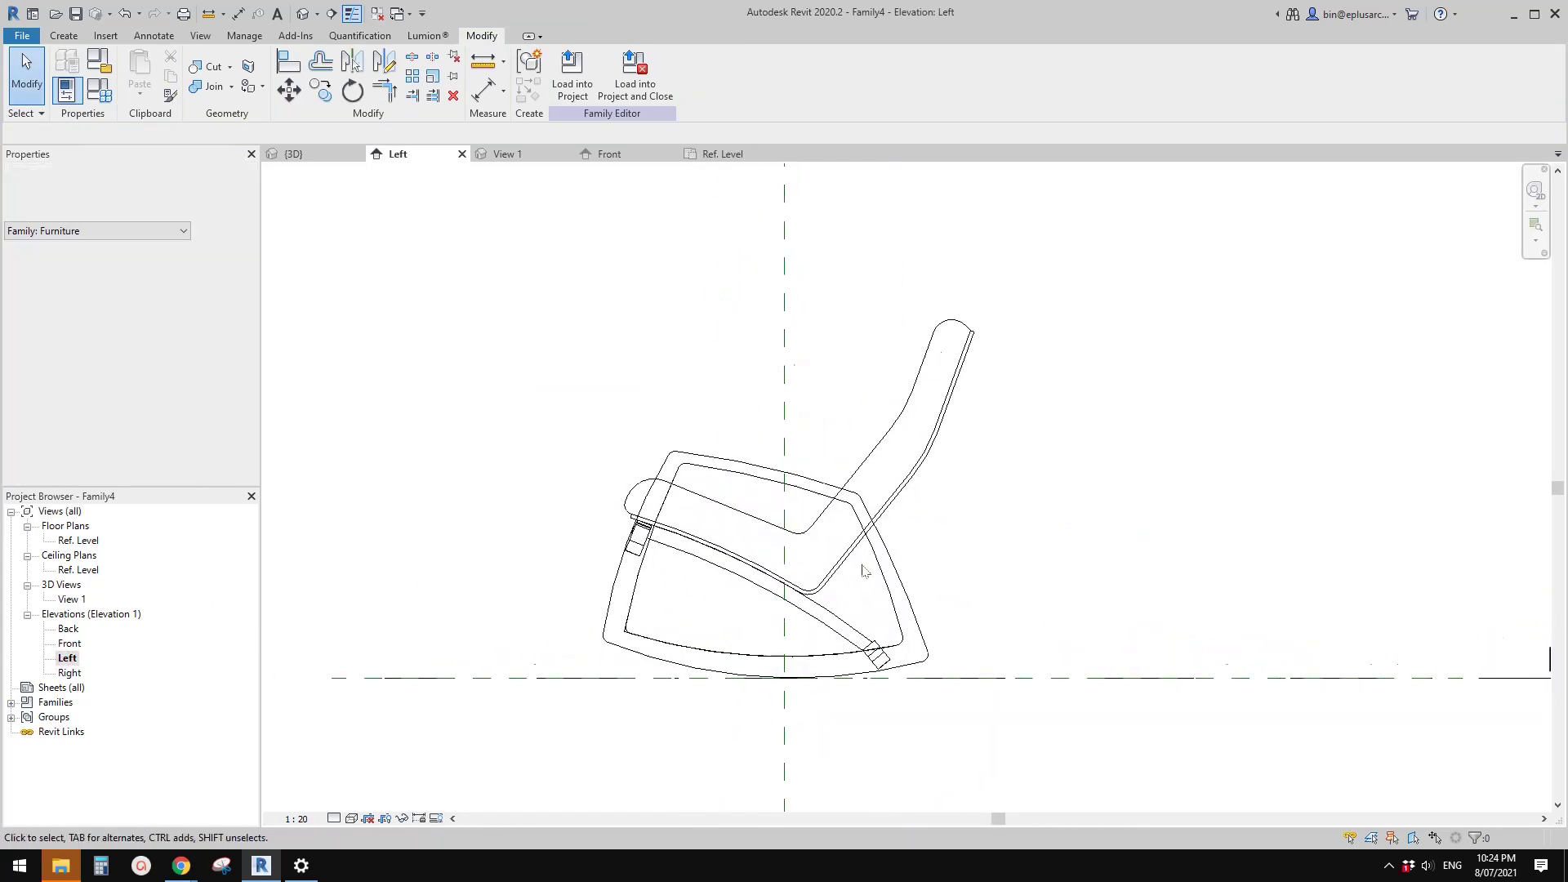
pyautogui.click(862, 513)
pyautogui.click(986, 504)
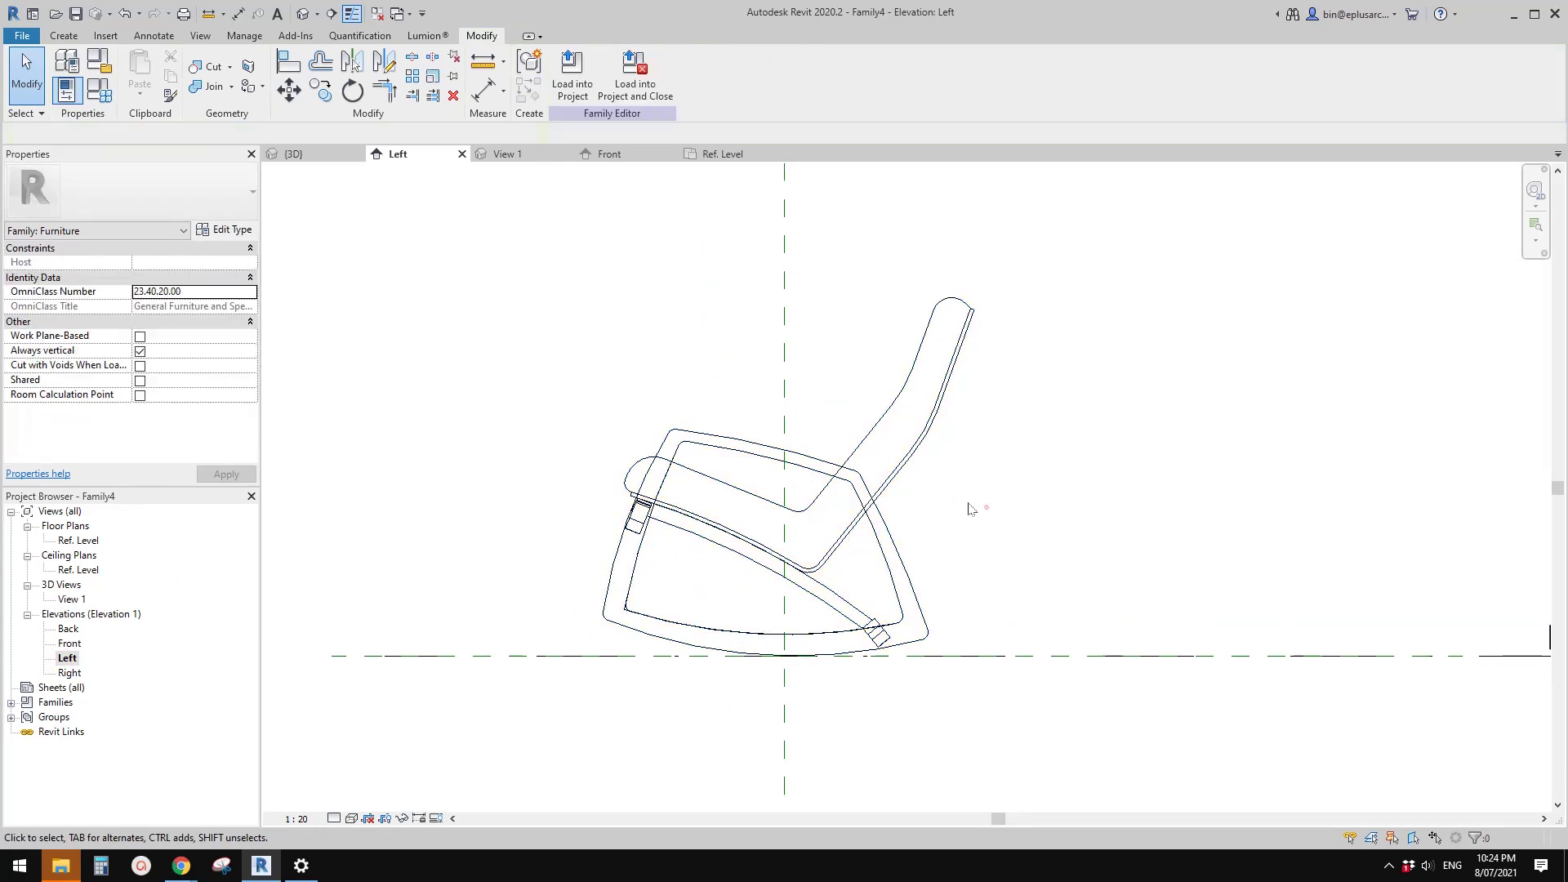
pyautogui.click(896, 453)
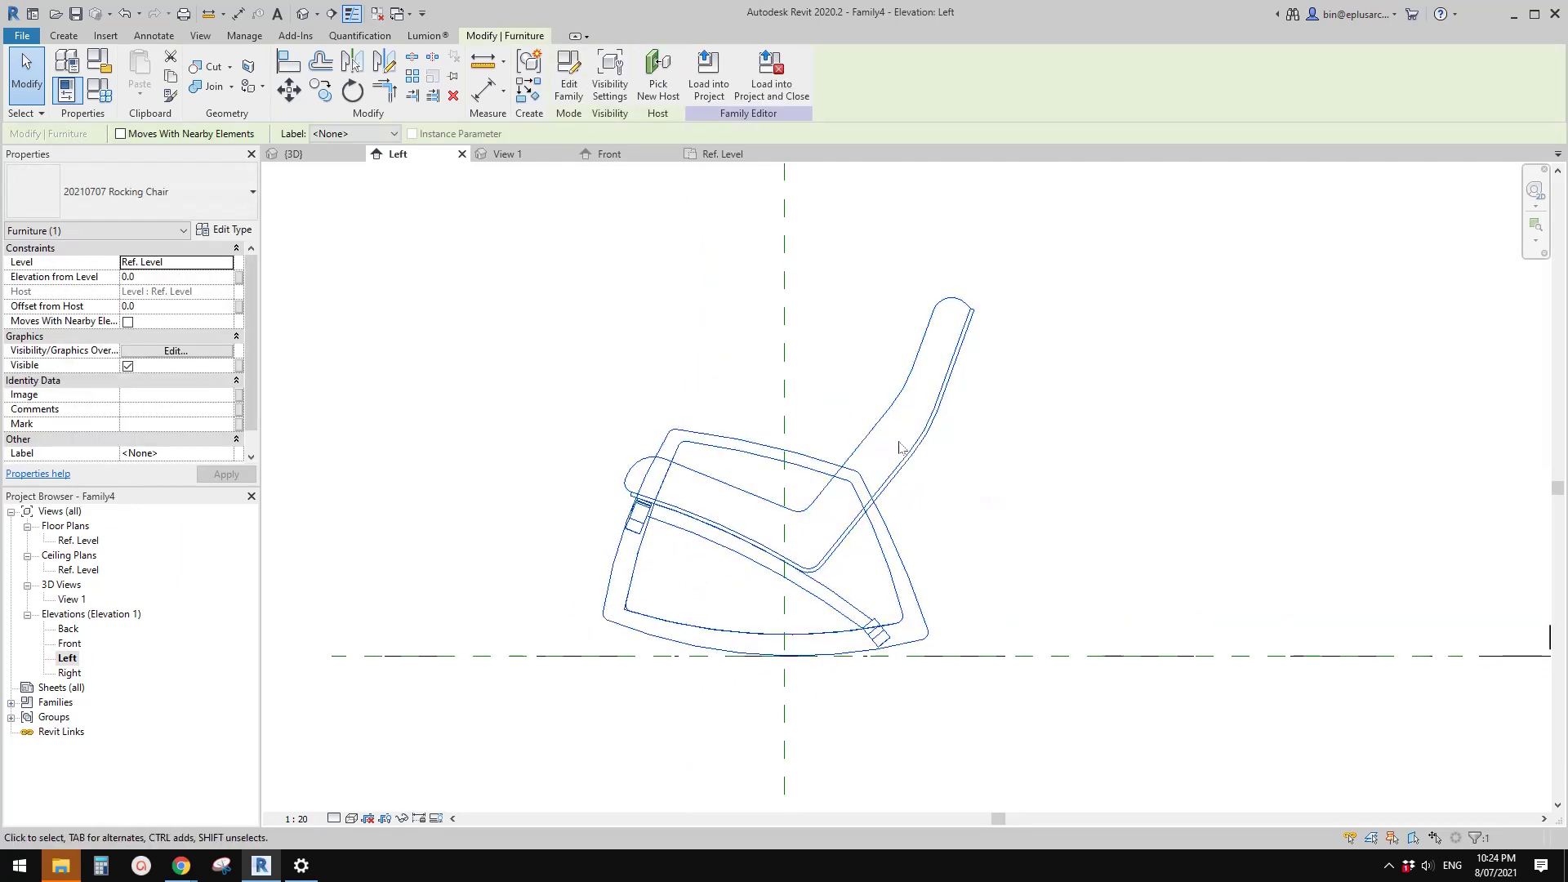
# Try rotating the chair to tilt it, dismiss the error, and return to the chair family.
pyautogui.press('o')
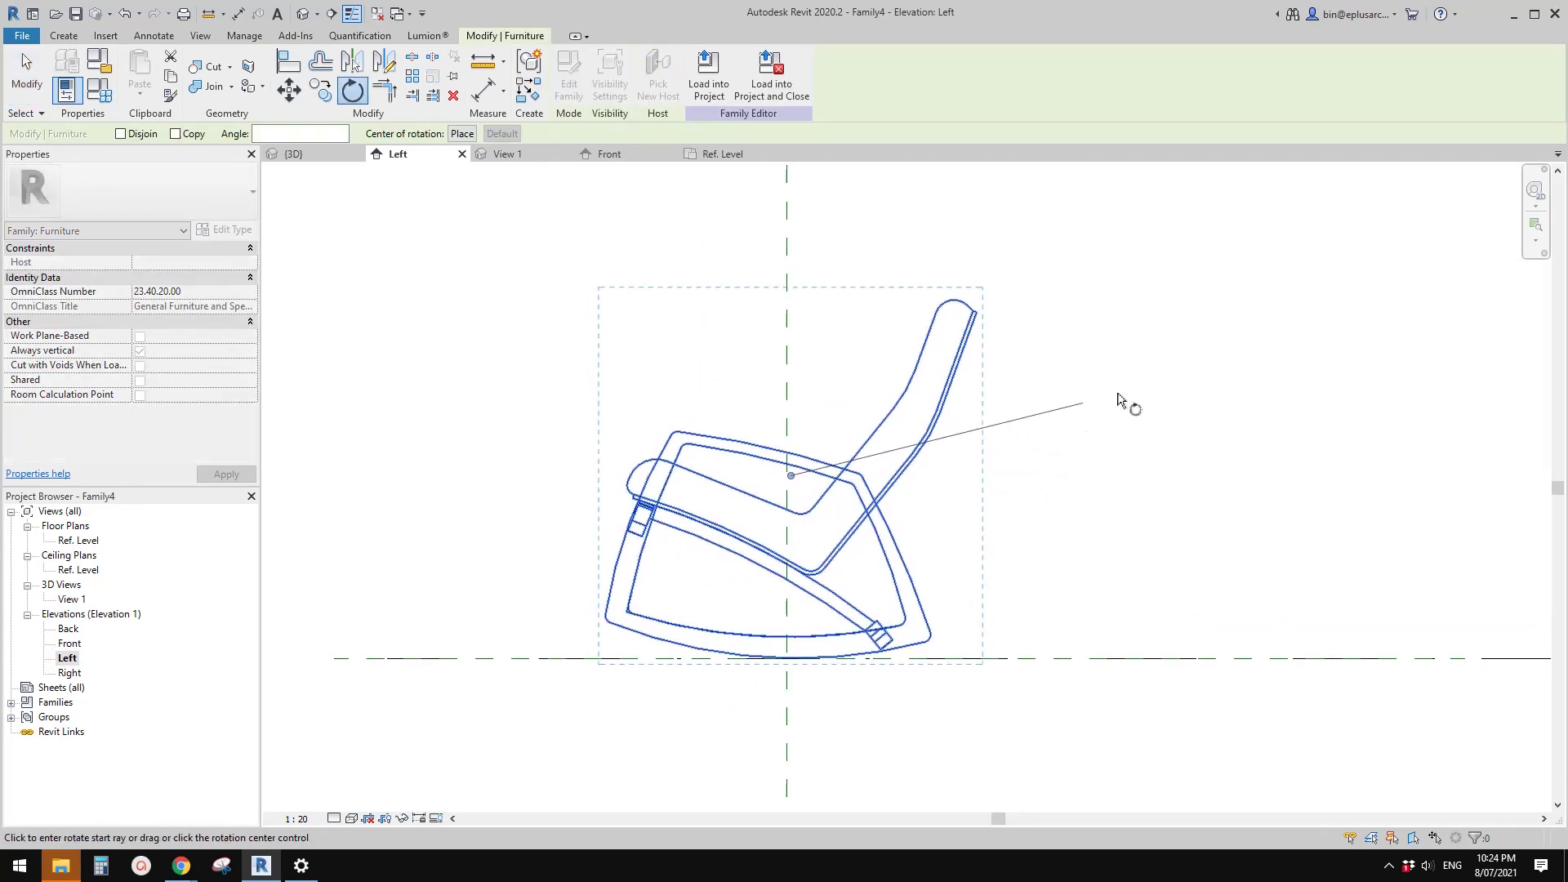
pyautogui.click(1100, 434)
pyautogui.click(1149, 526)
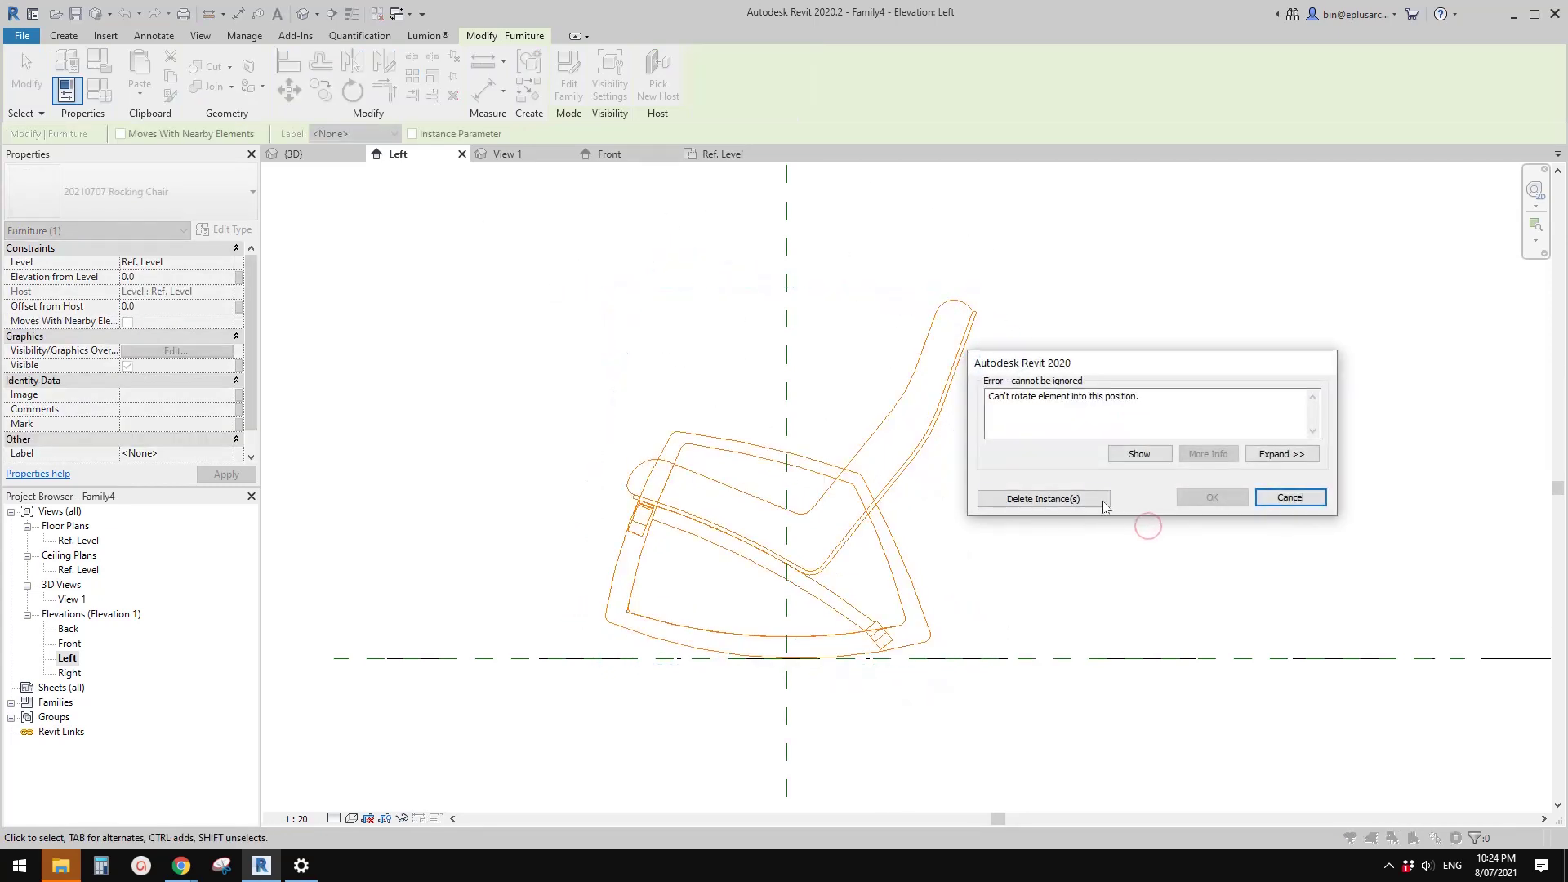
pyautogui.click(1290, 497)
pyautogui.scroll(2, 961, 519)
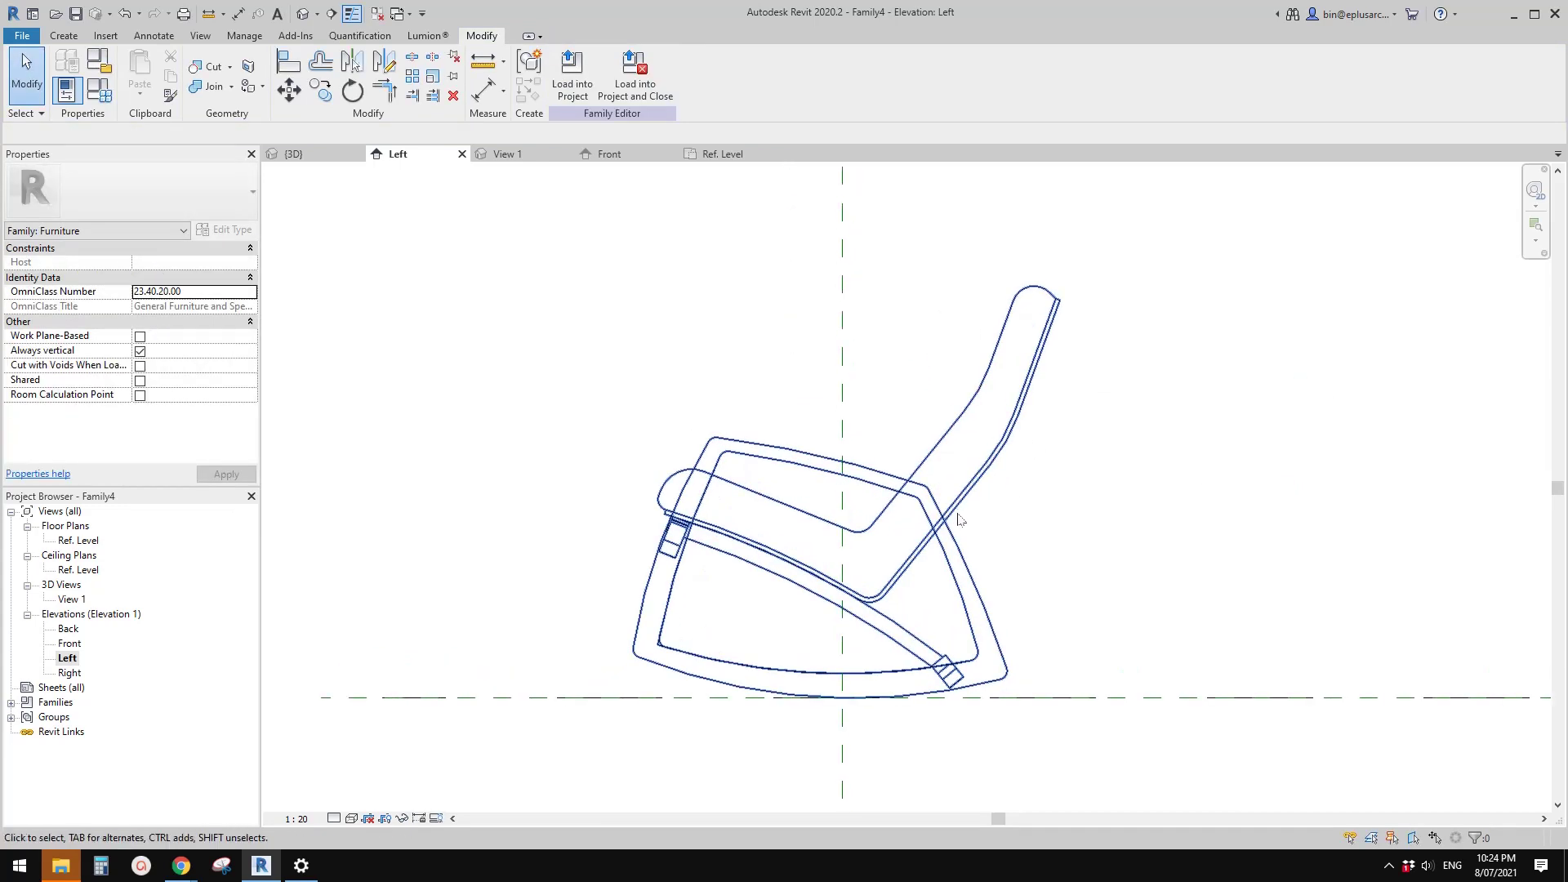
pyautogui.click(961, 520)
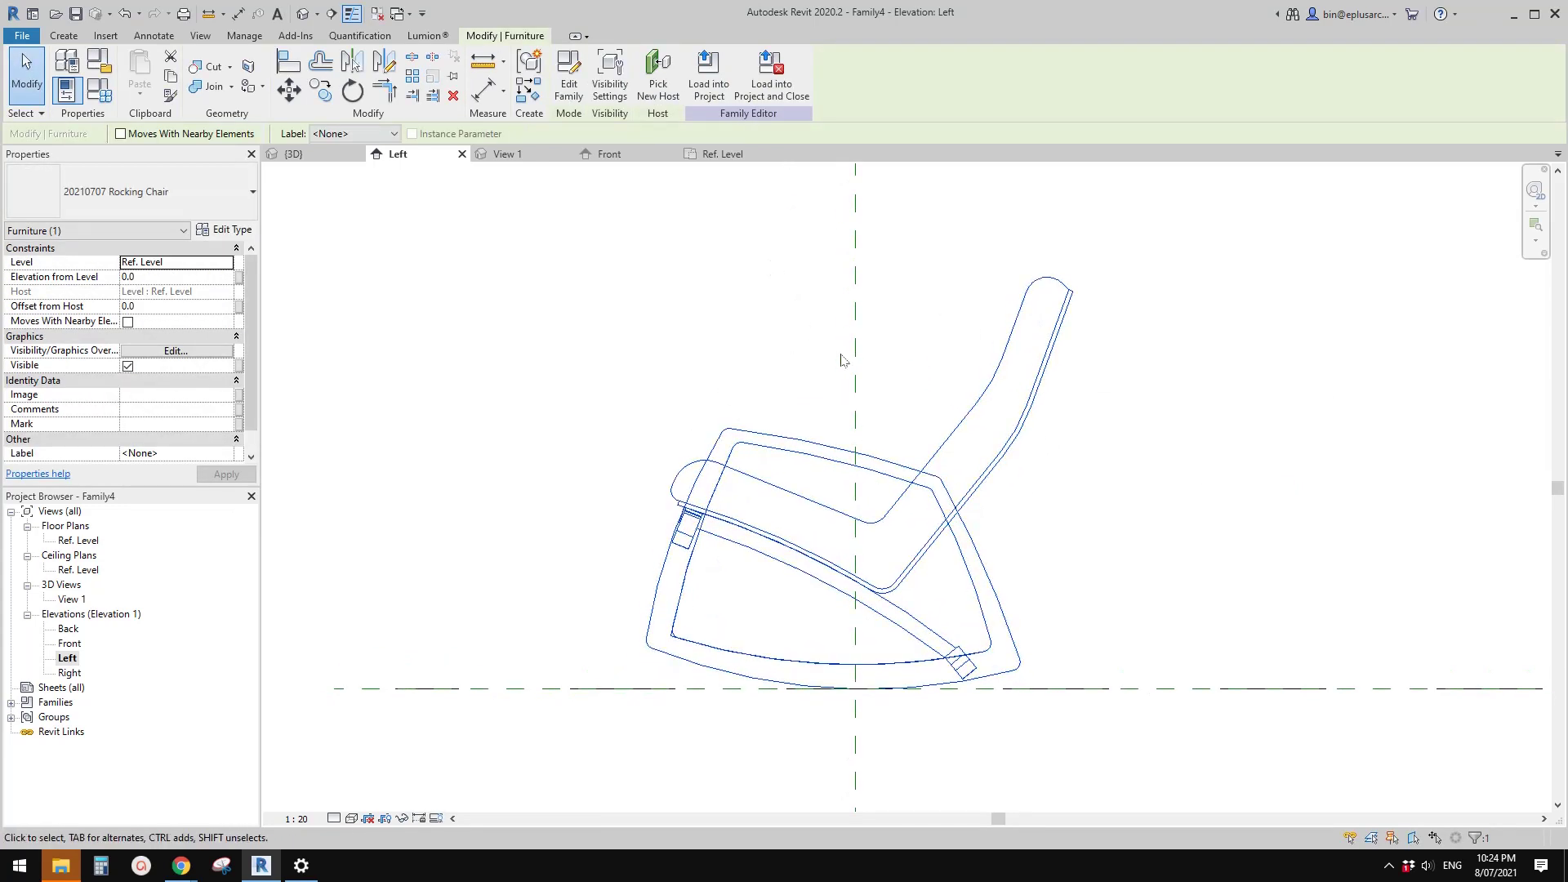
pyautogui.click(1485, 444)
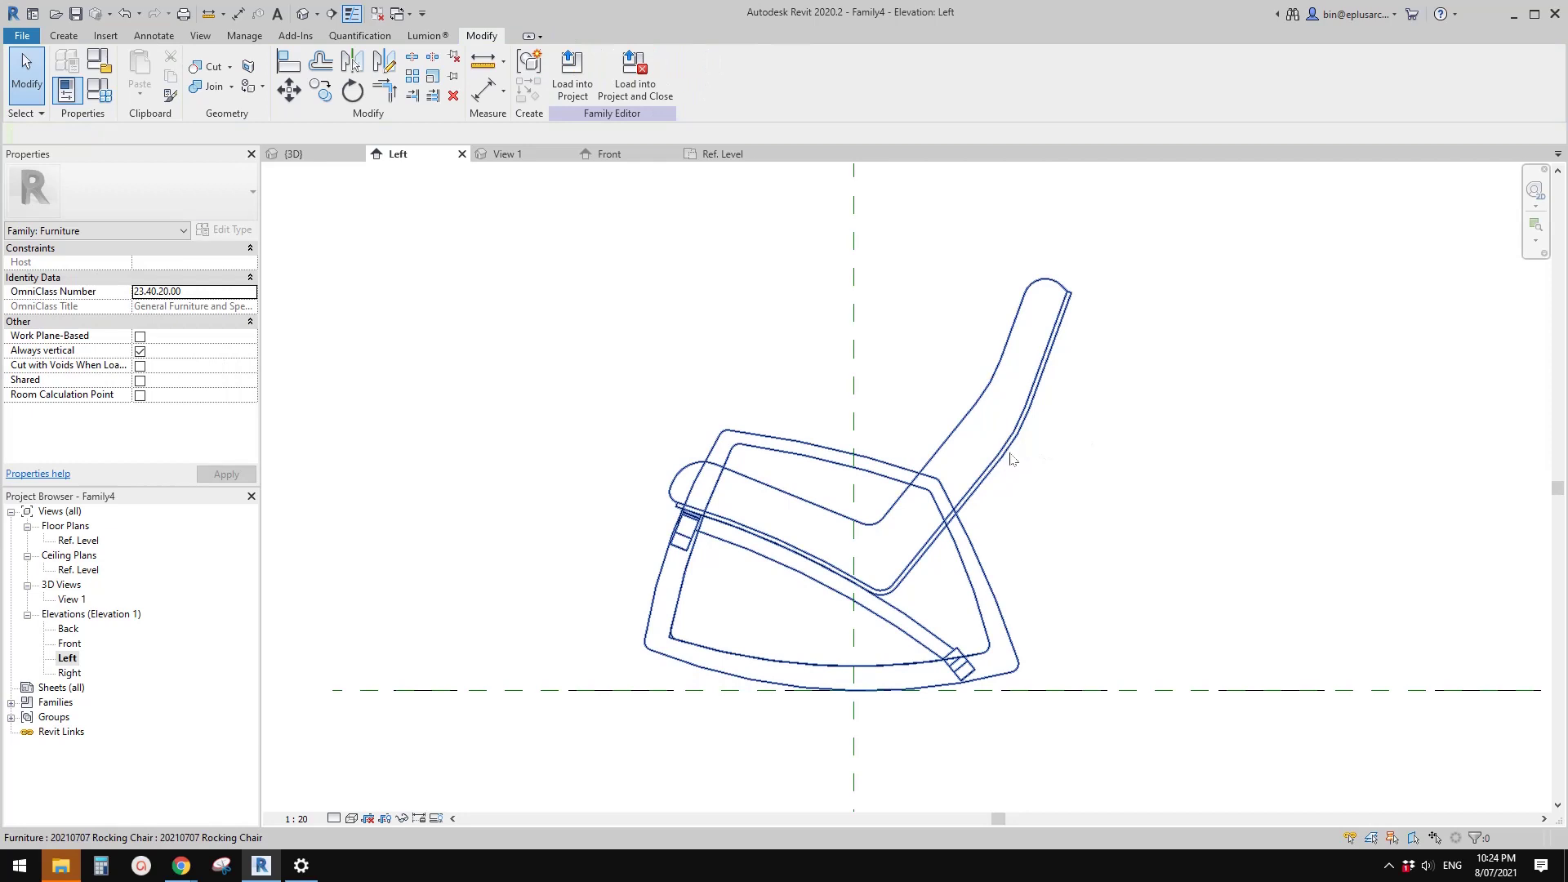
pyautogui.click(572, 73)
# Reload the work plane-based chair into Family4, overwriting the existing version.
pyautogui.press('Escape')
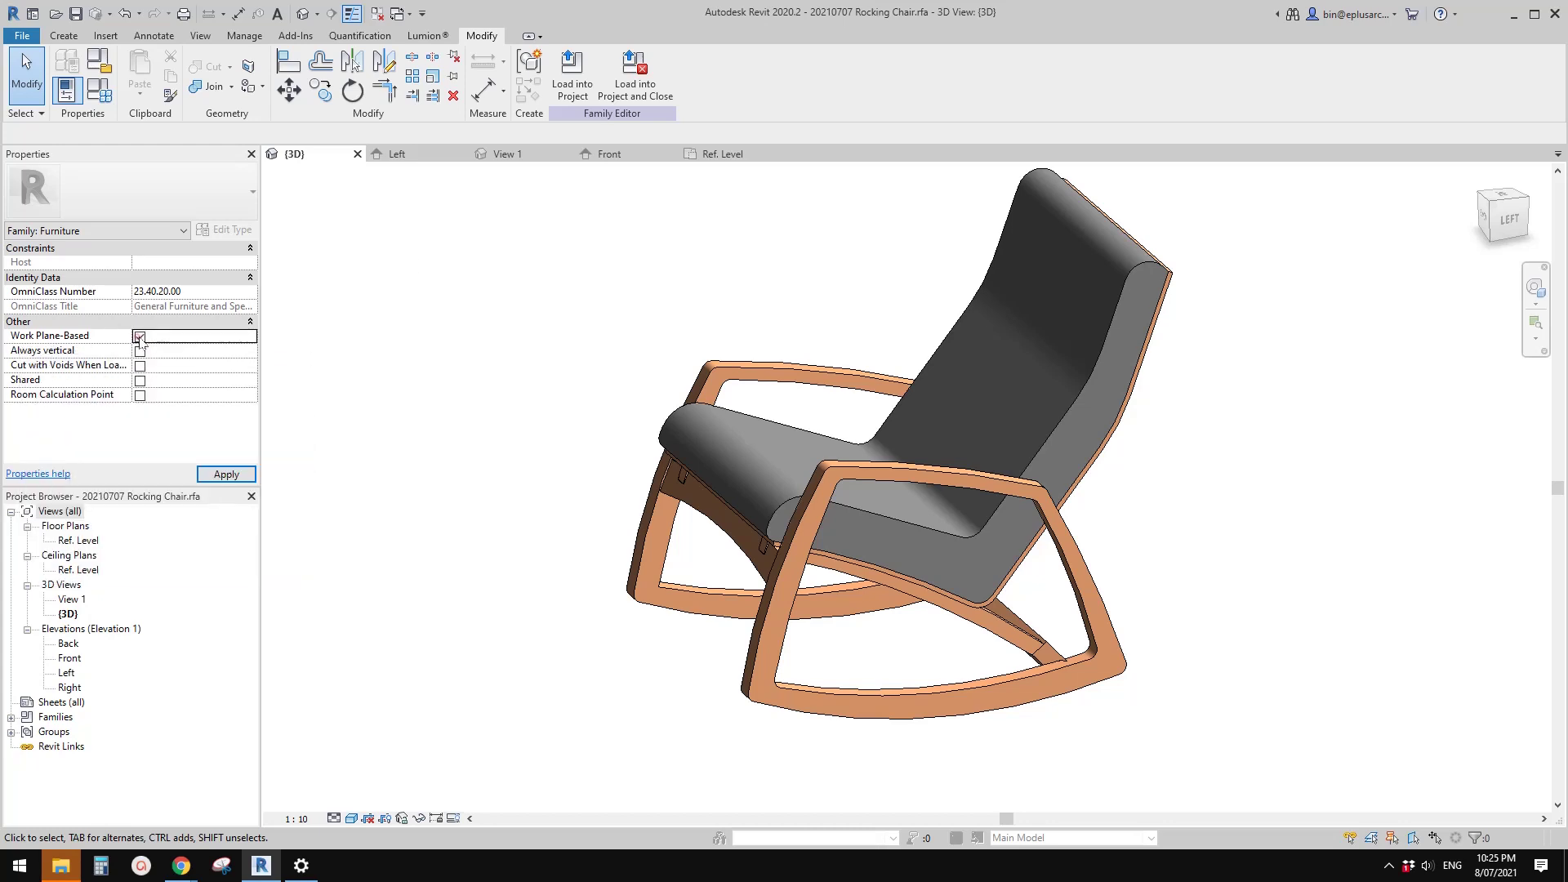
pyautogui.click(583, 97)
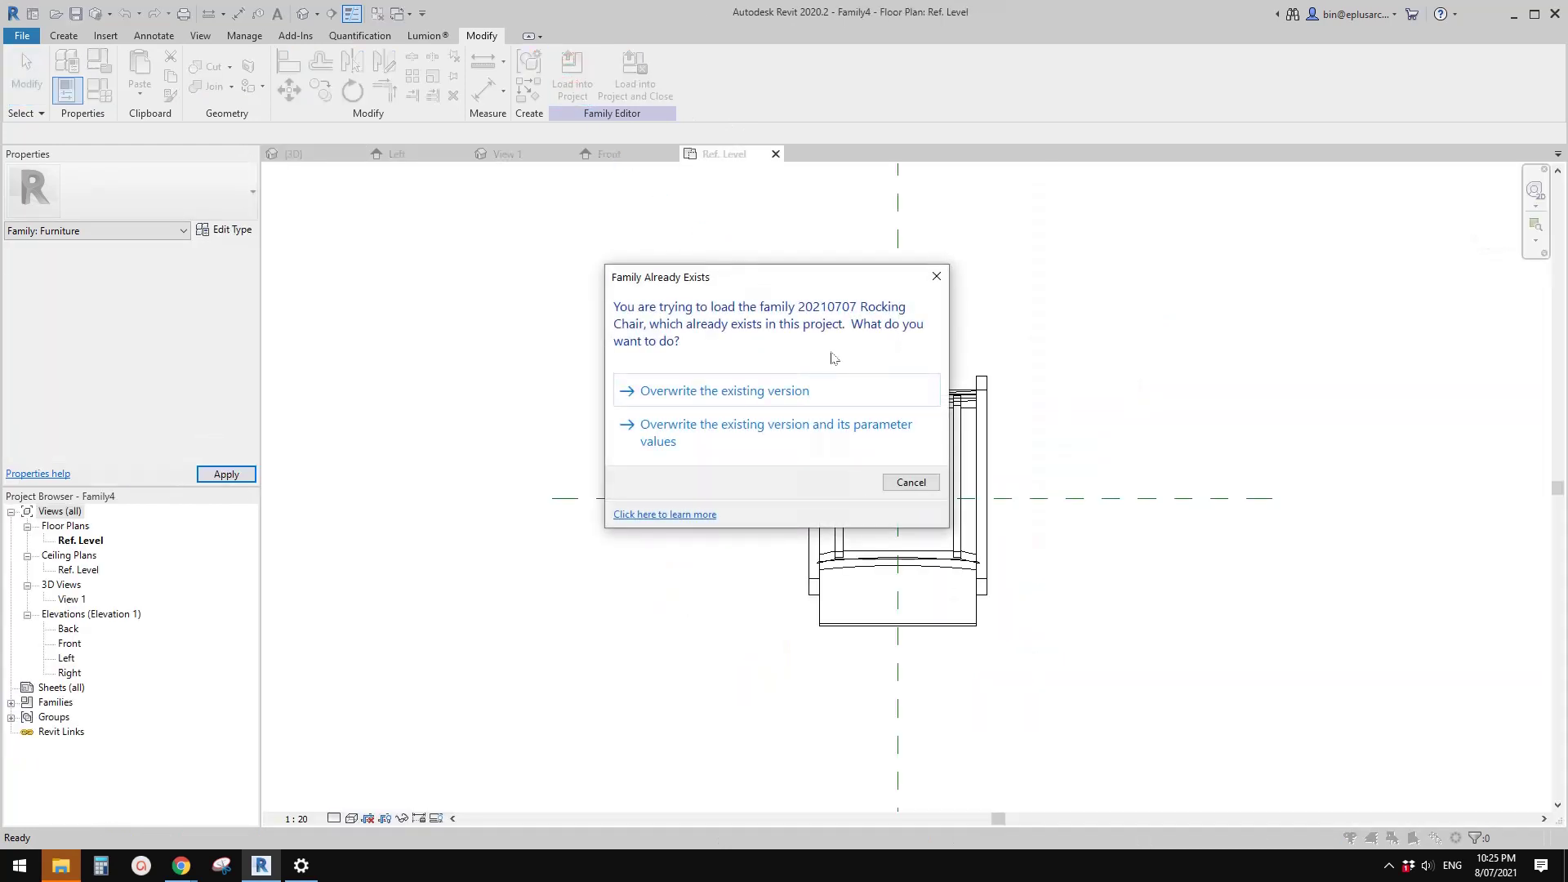
pyautogui.click(758, 393)
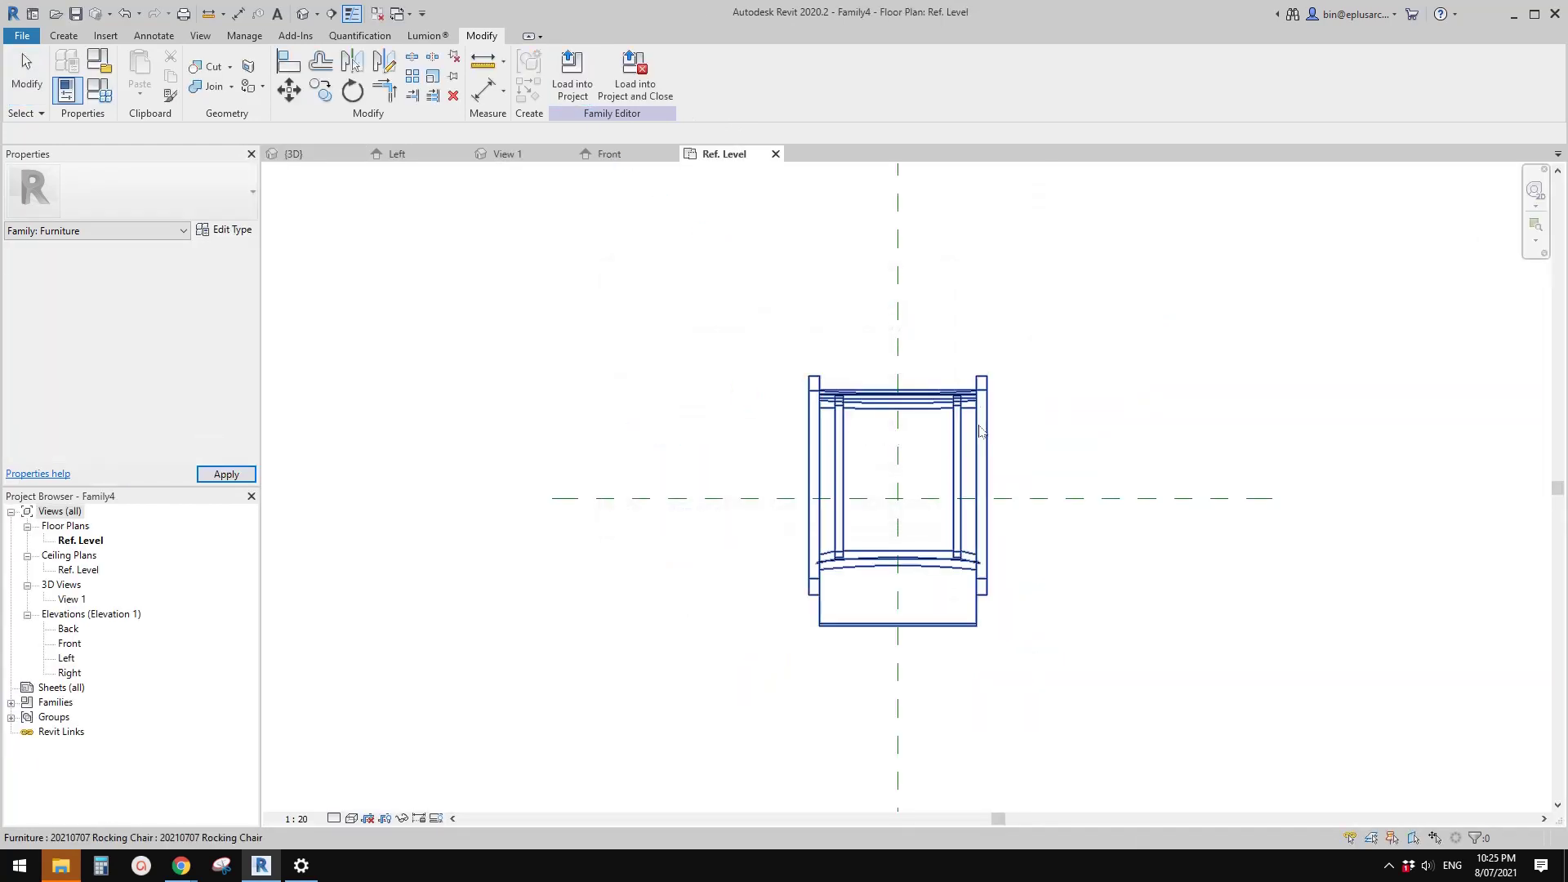
# In the Left elevation, retry tilting the chair and dismiss the rotation error.
pyautogui.doubleClick(72, 644)
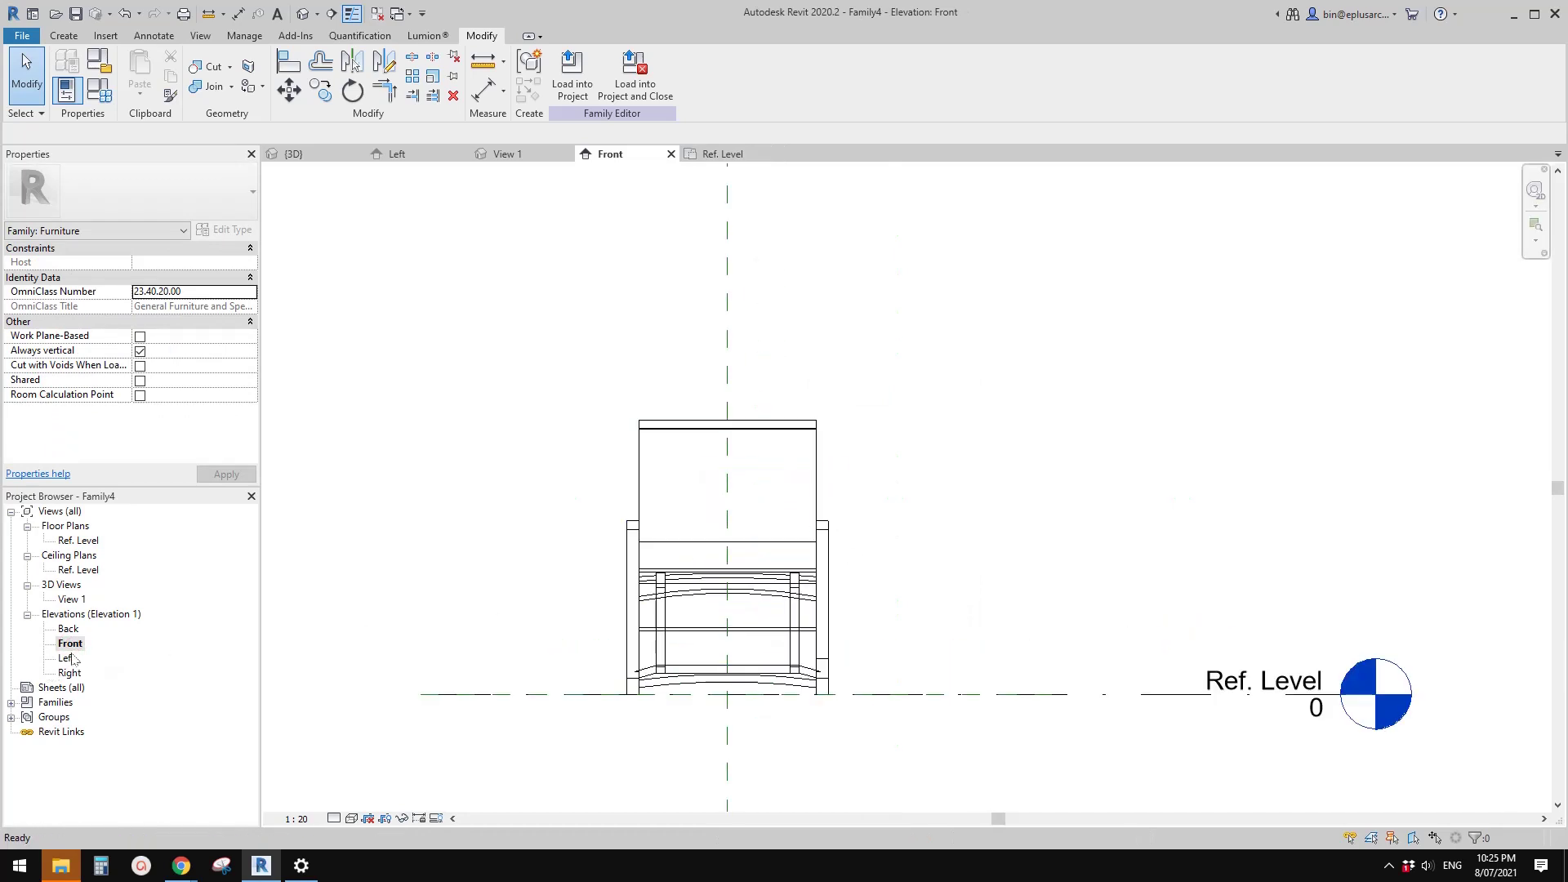
pyautogui.doubleClick(70, 659)
pyautogui.click(956, 514)
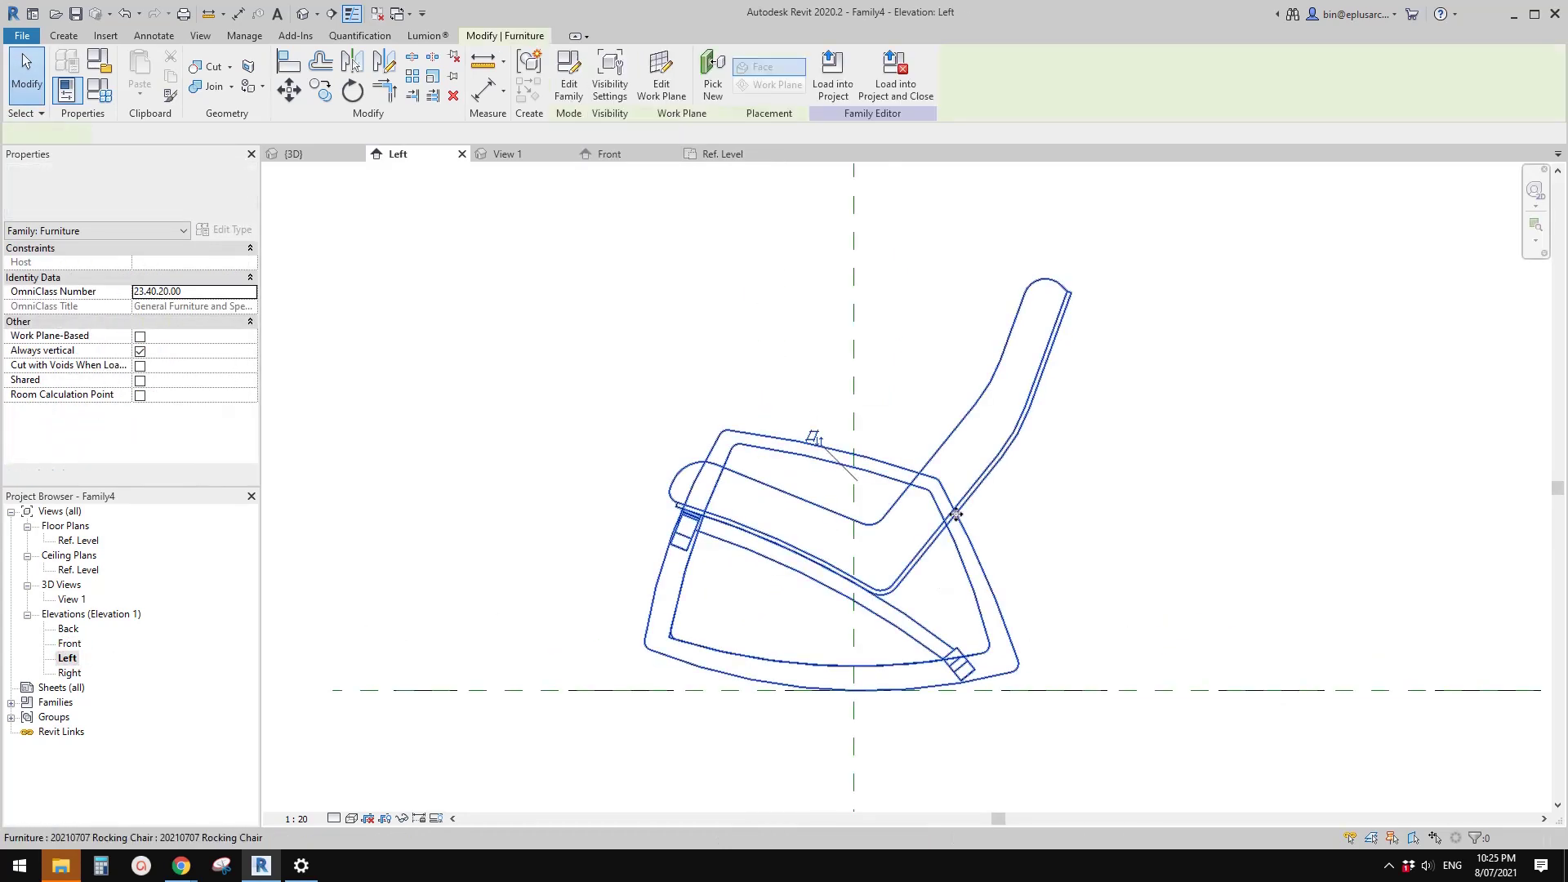
pyautogui.moveTo(978, 539); pyautogui.dragTo(964, 516, button='middle')
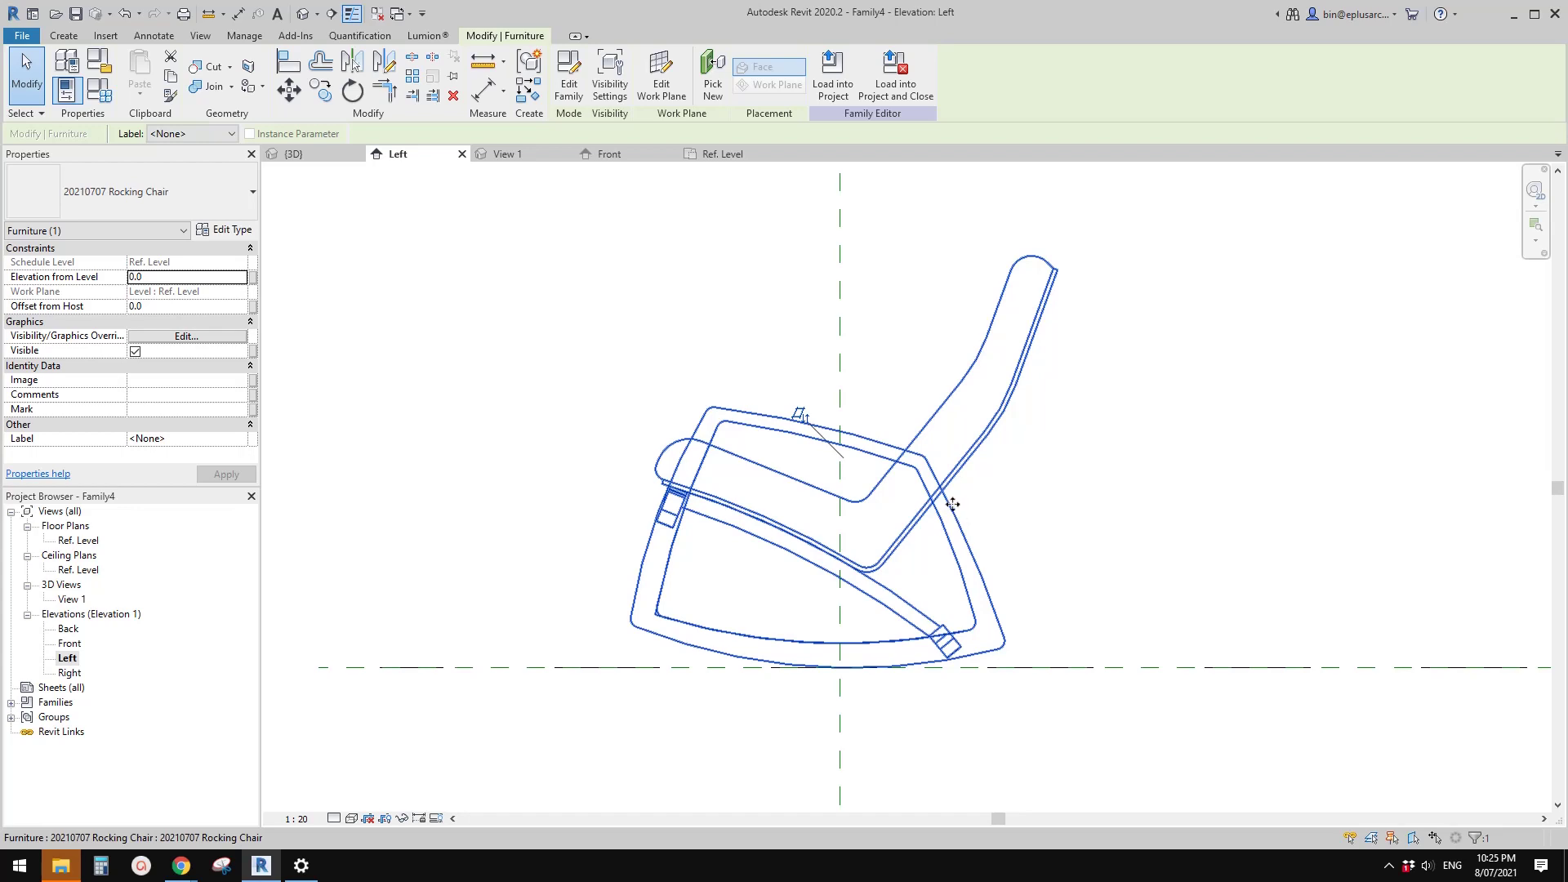
pyautogui.click(1192, 532)
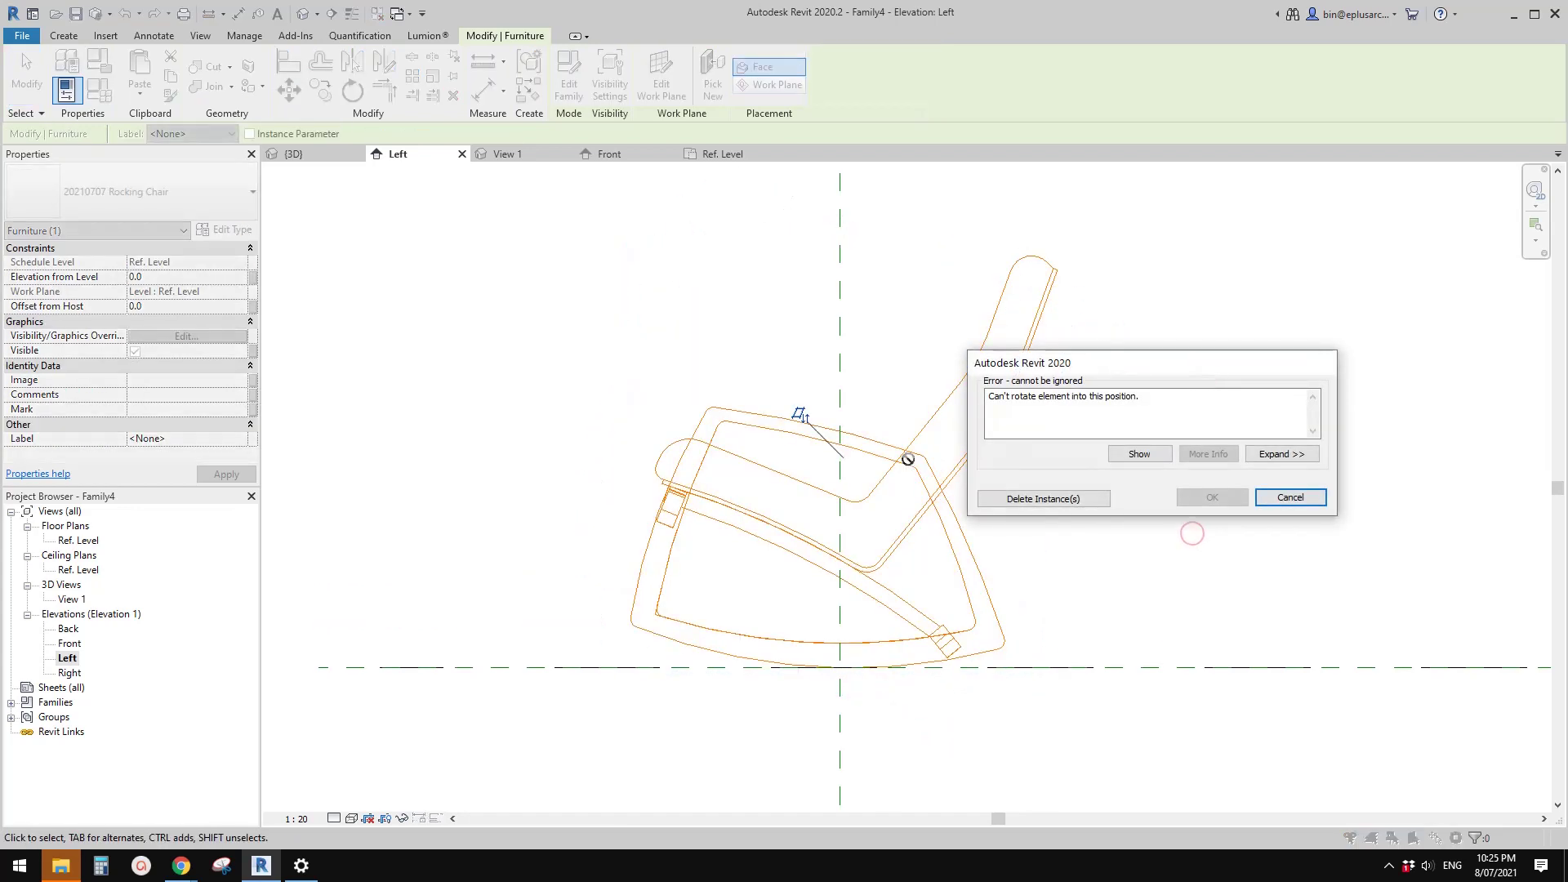
pyautogui.click(1275, 498)
# Reselect the chair, recentre the Left elevation on it, and show the Create tab.
pyautogui.click(998, 427)
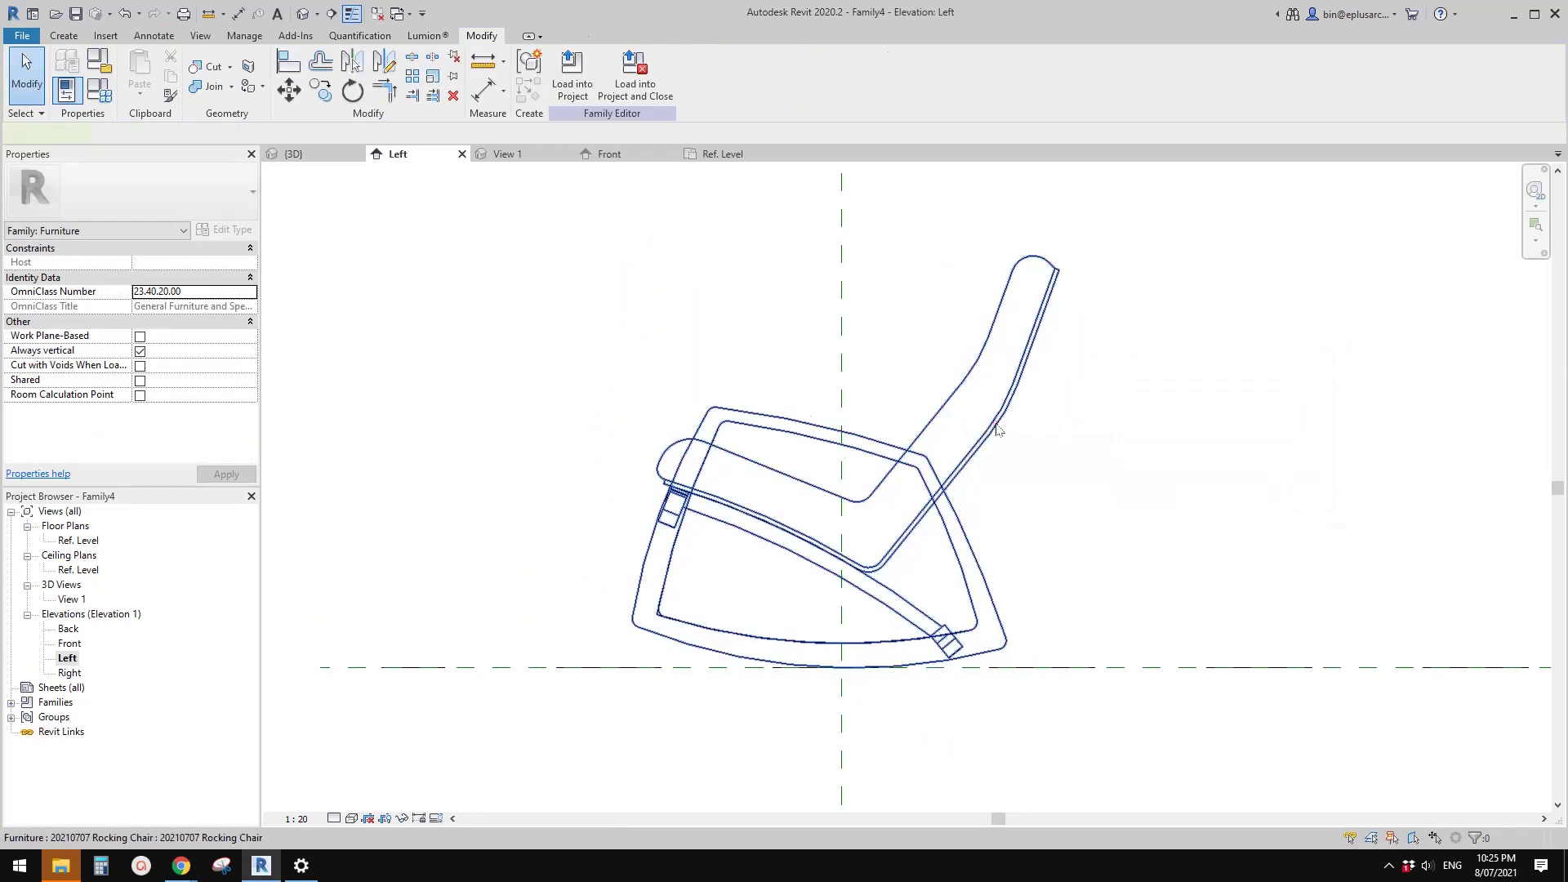
pyautogui.moveTo(850, 489); pyautogui.dragTo(879, 469, button='middle')
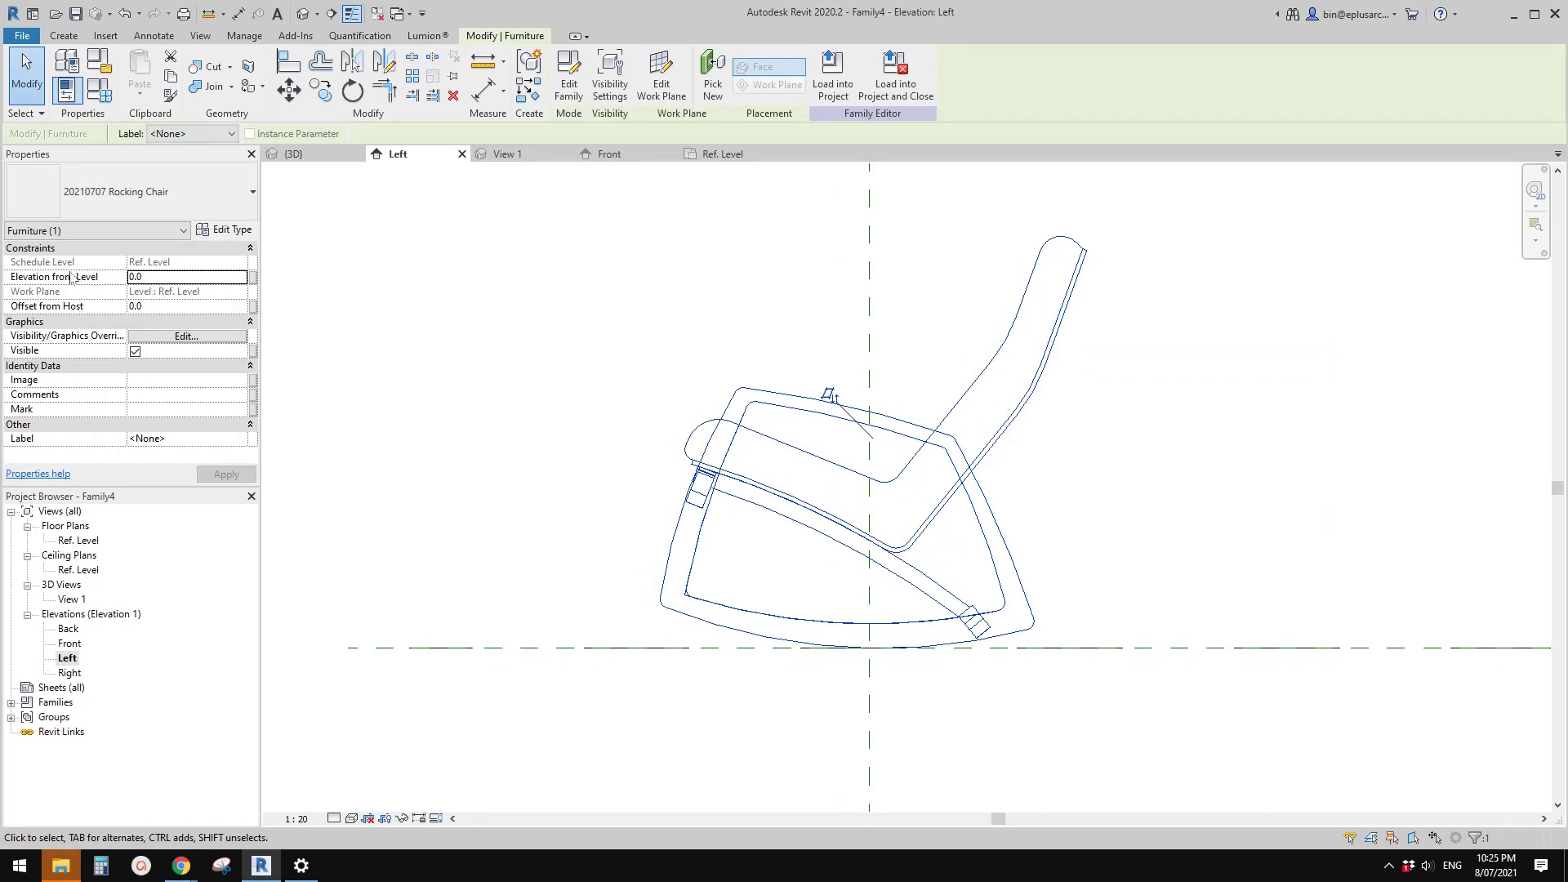
pyautogui.moveTo(968, 477); pyautogui.dragTo(925, 480, button='middle')
pyautogui.click(948, 468)
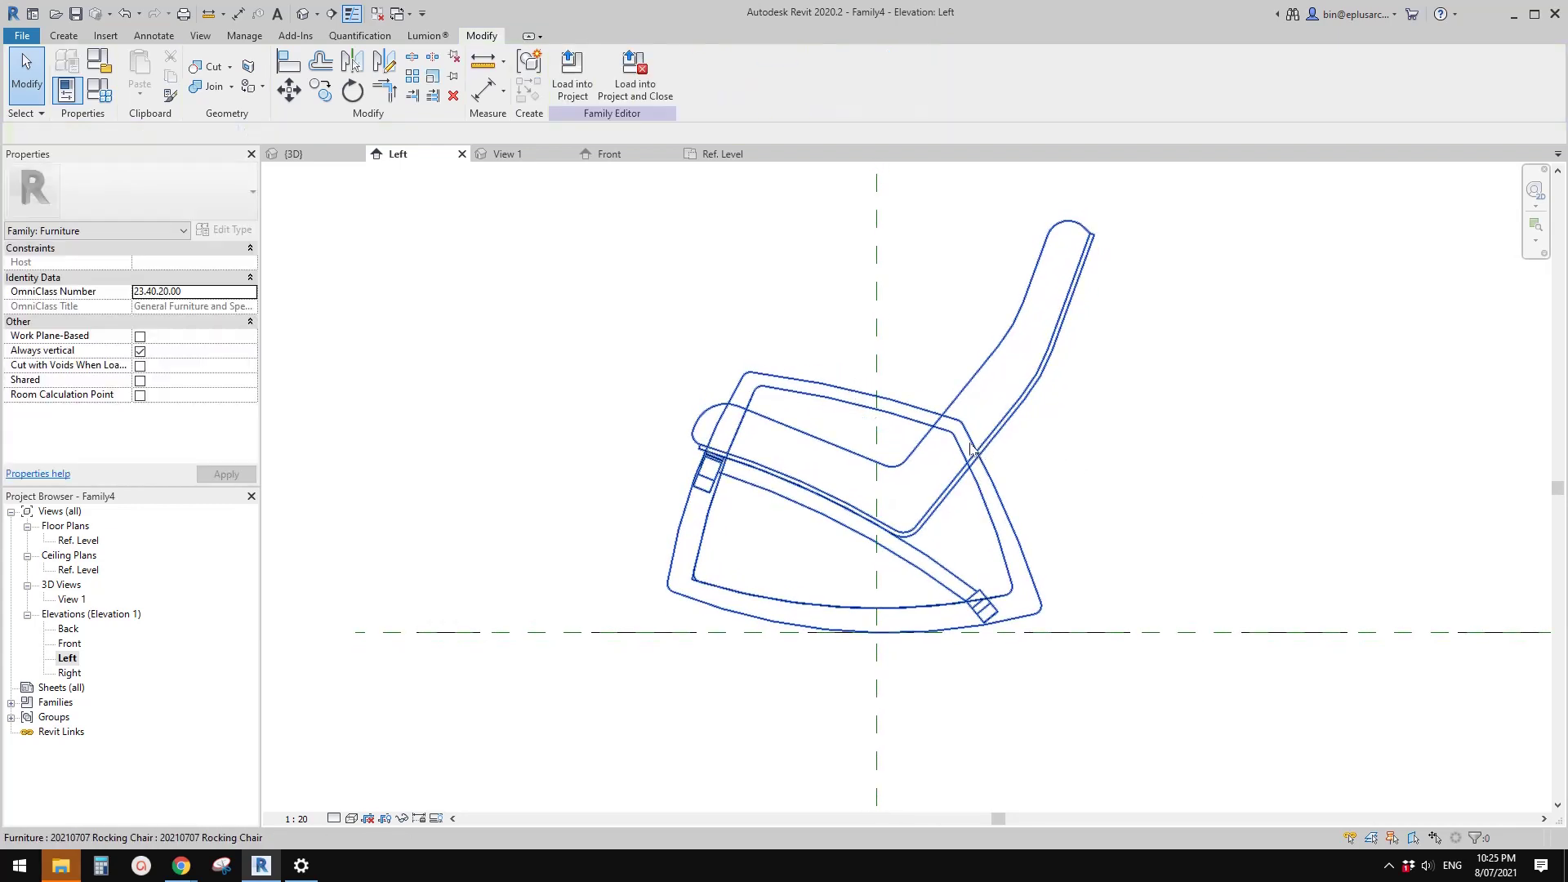
pyautogui.click(973, 452)
pyautogui.click(1005, 463)
pyautogui.click(871, 440)
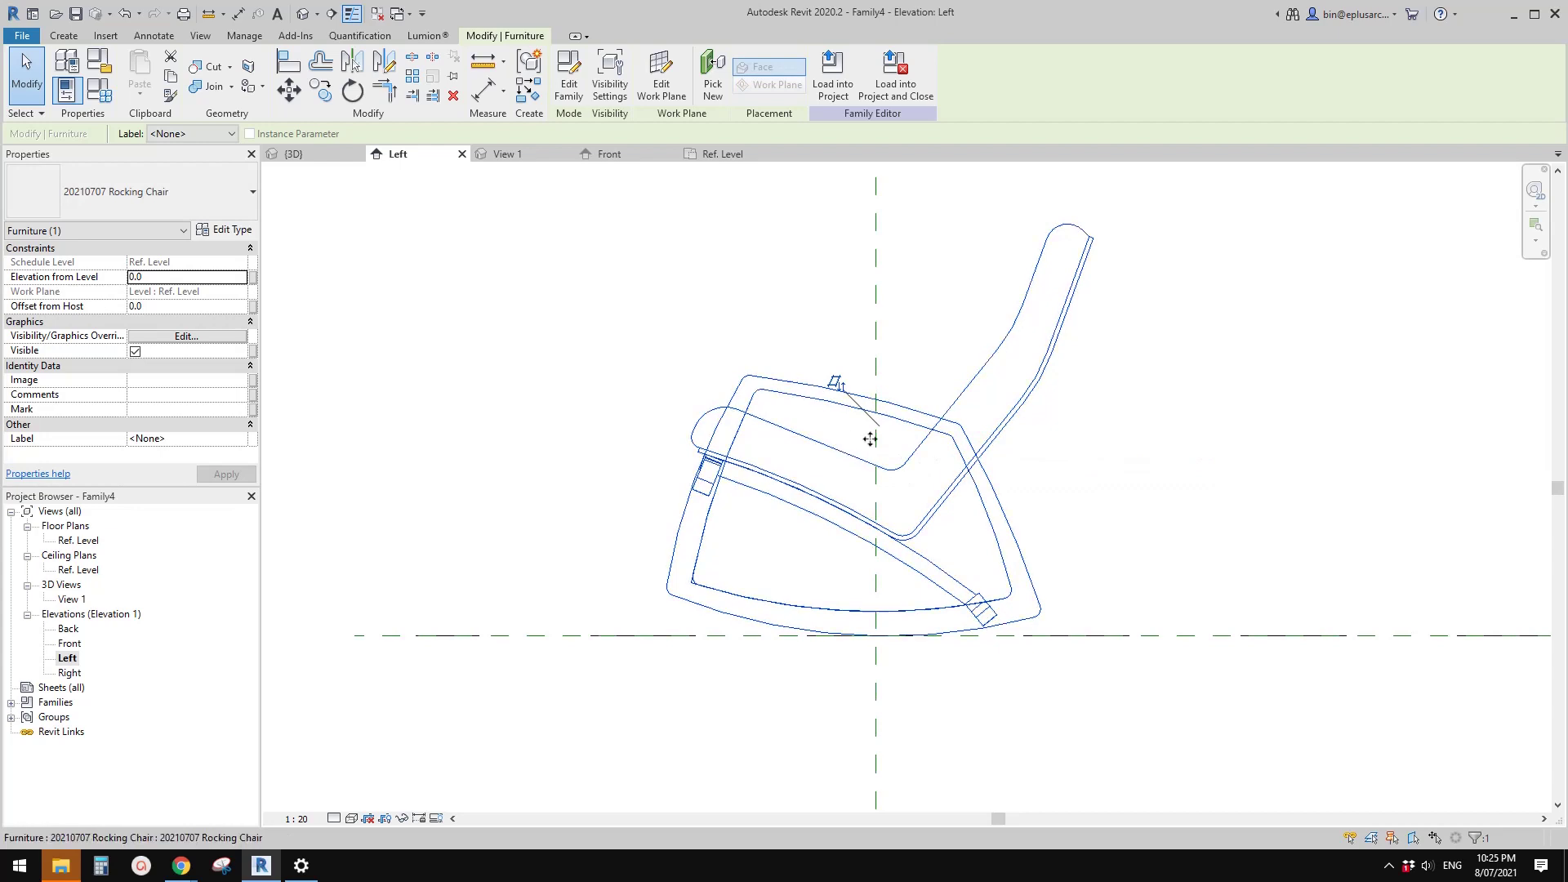
pyautogui.moveTo(885, 447); pyautogui.dragTo(879, 444, button='middle')
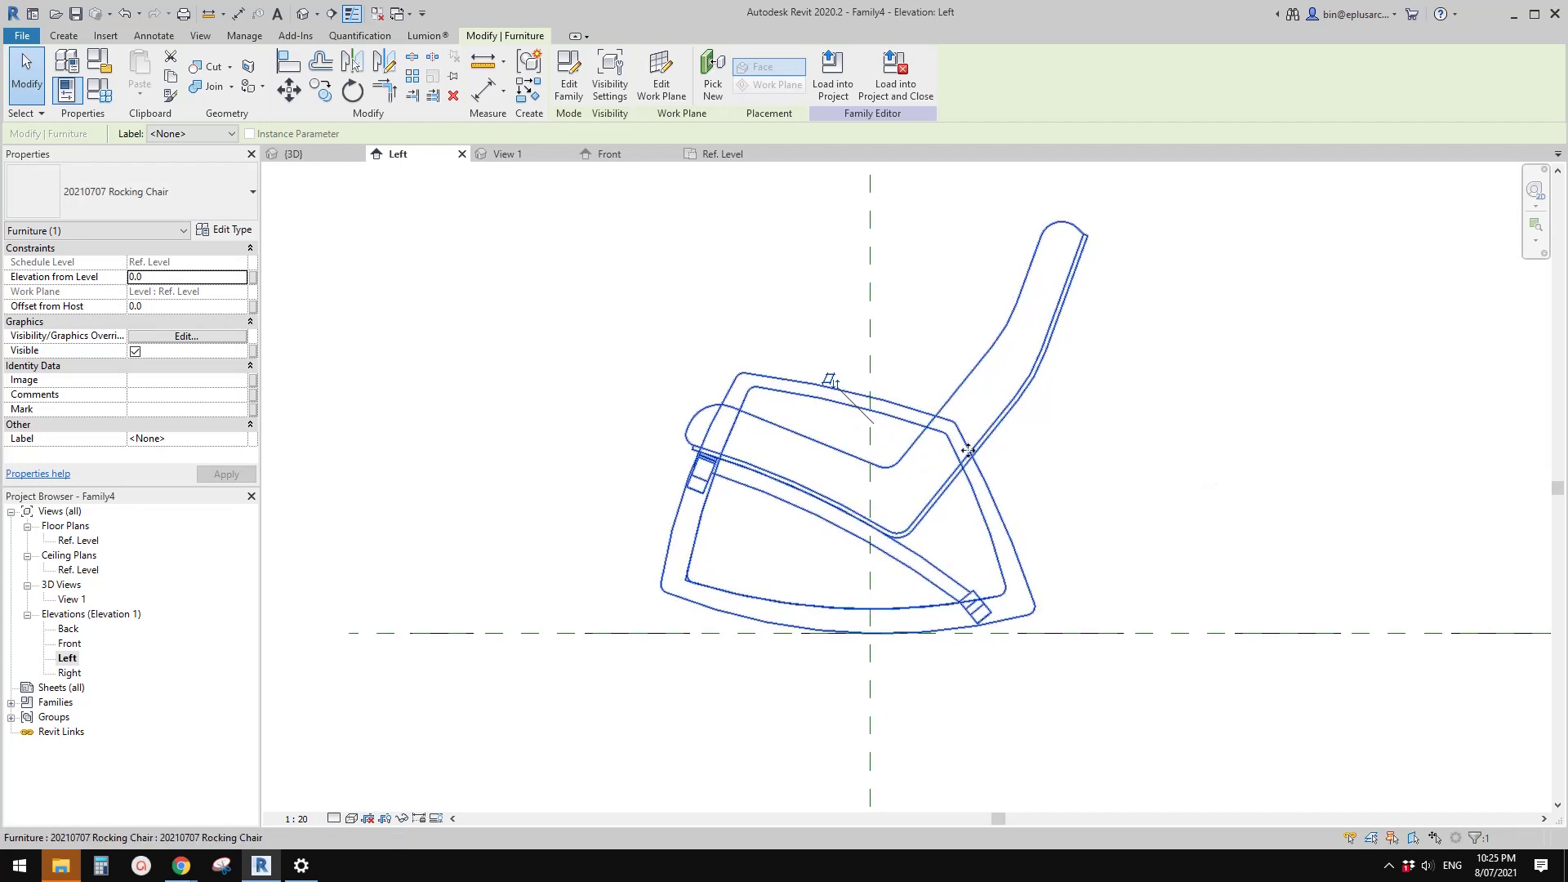
pyautogui.moveTo(711, 250); pyautogui.dragTo(694, 235, button='middle')
pyautogui.click(62, 36)
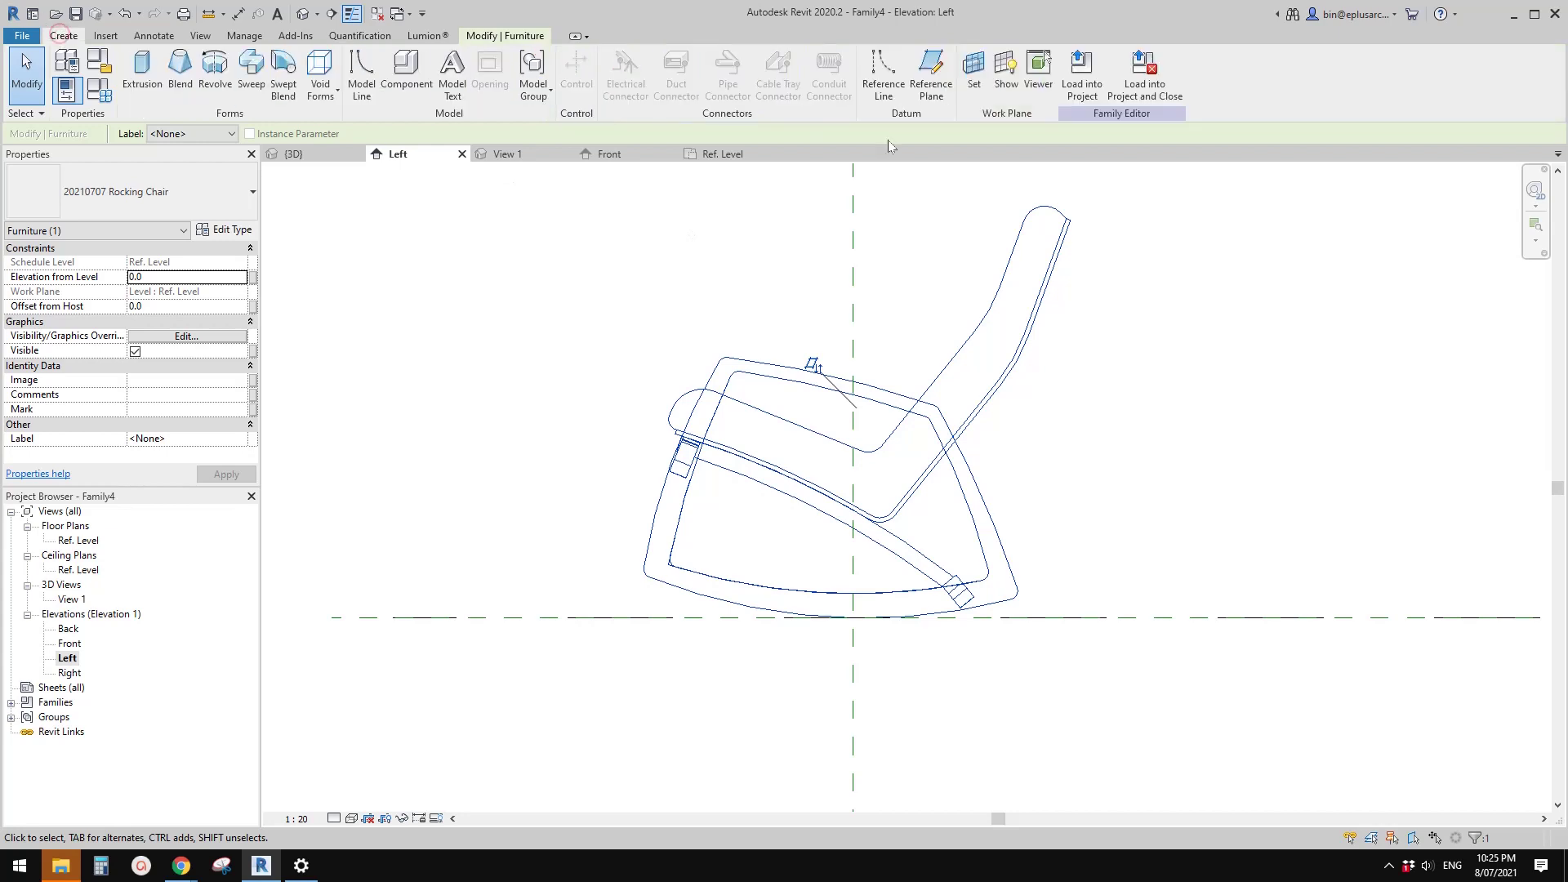
# Draw a horizontal reference line across the chair.
pyautogui.click(885, 90)
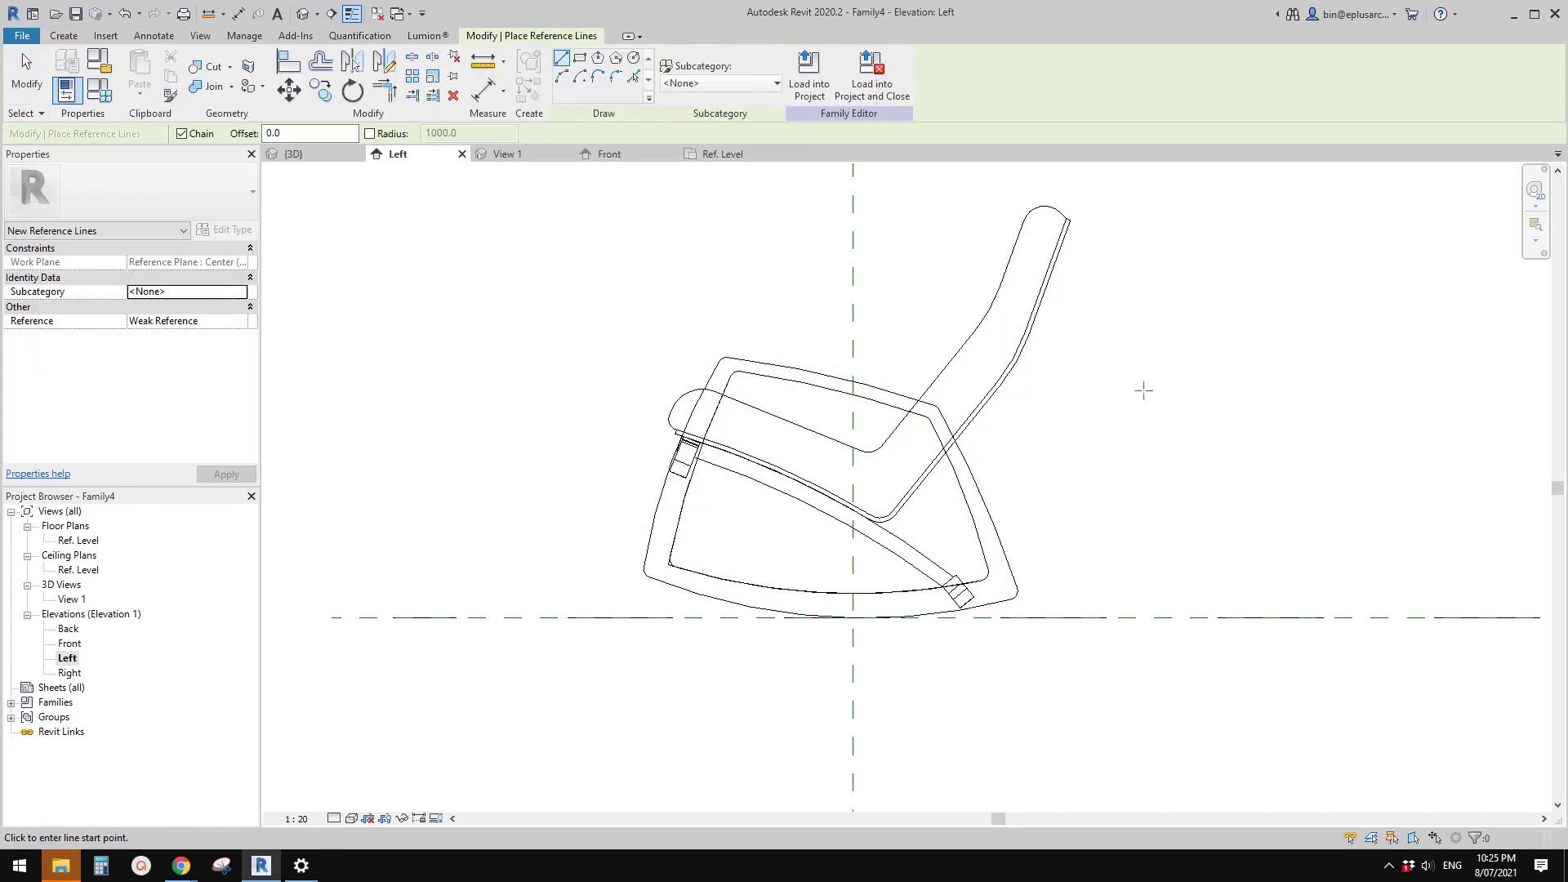
pyautogui.moveTo(1035, 505); pyautogui.dragTo(1009, 529, button='middle')
pyautogui.click(1146, 363)
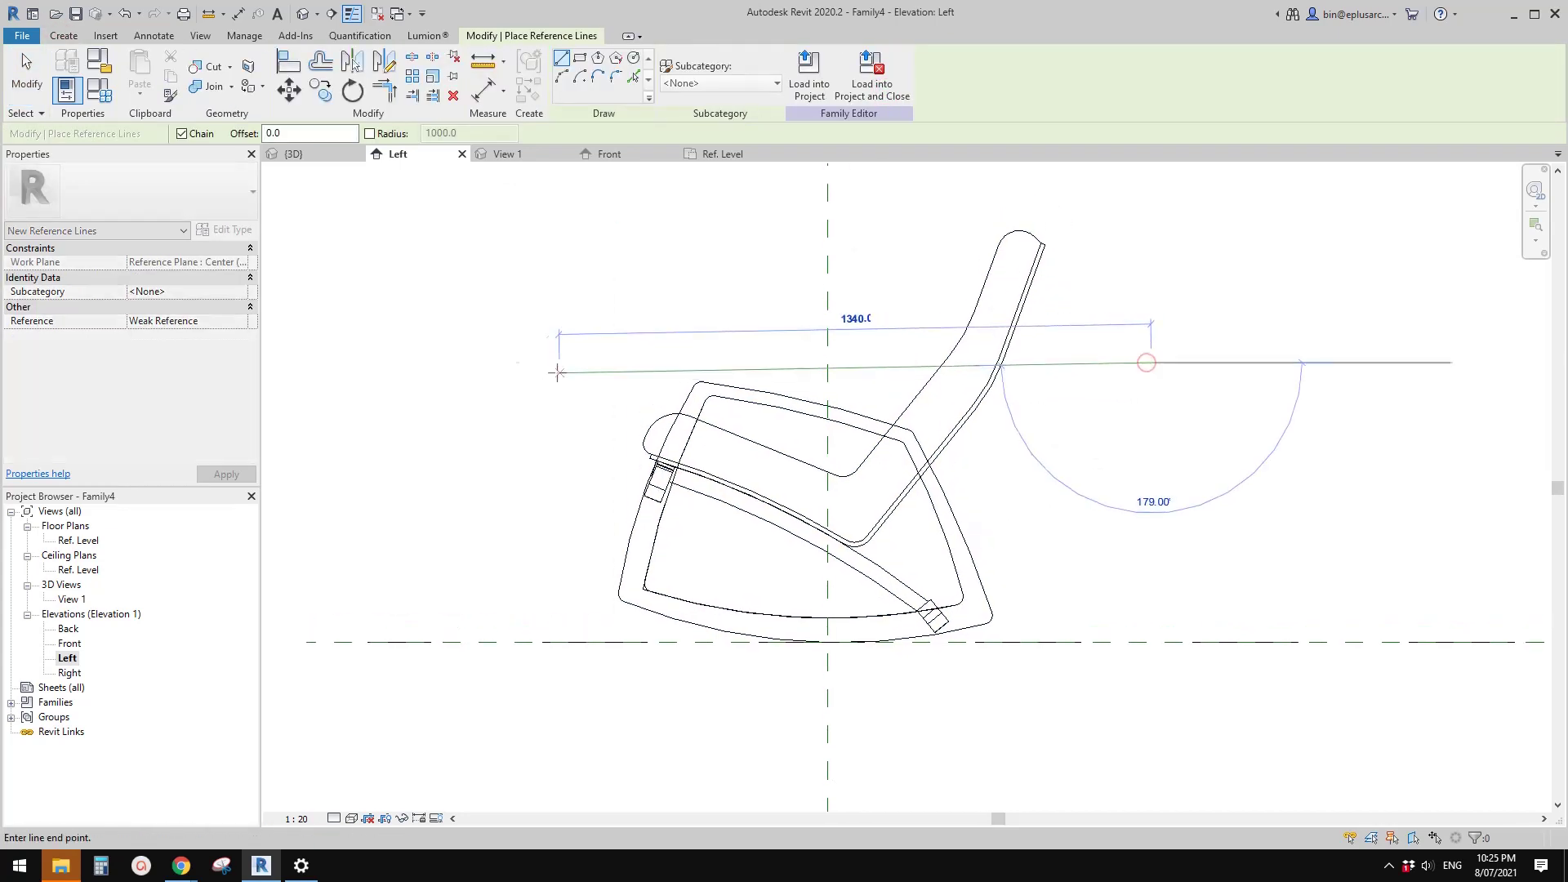
pyautogui.click(560, 362)
pyautogui.press('Escape')
pyautogui.press('Escape')
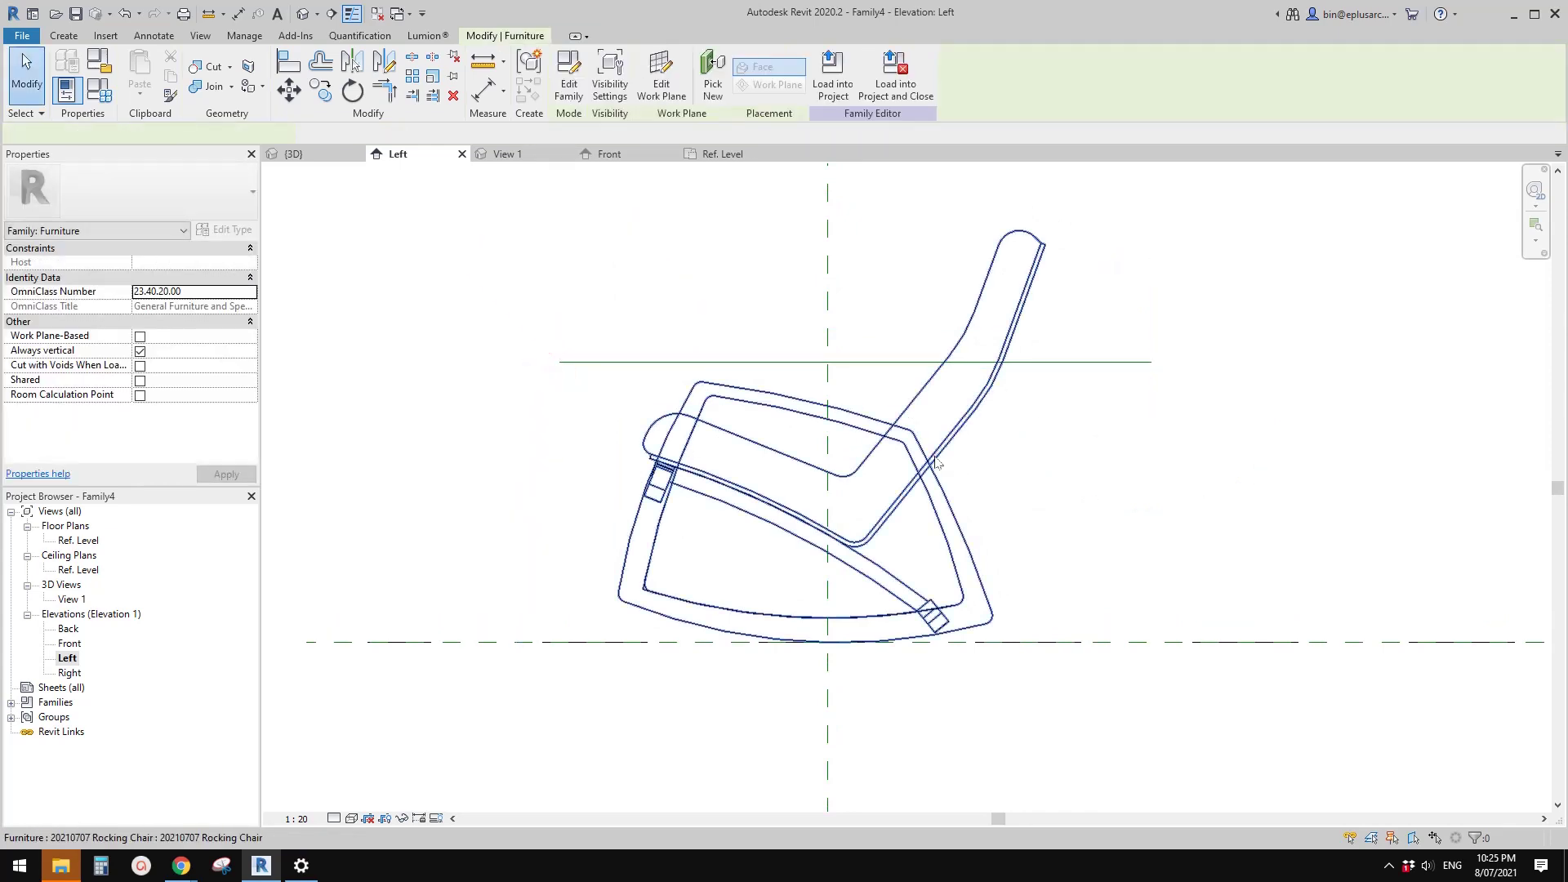
# Host the rocking chair on the new reference line as its work plane.
pyautogui.click(937, 462)
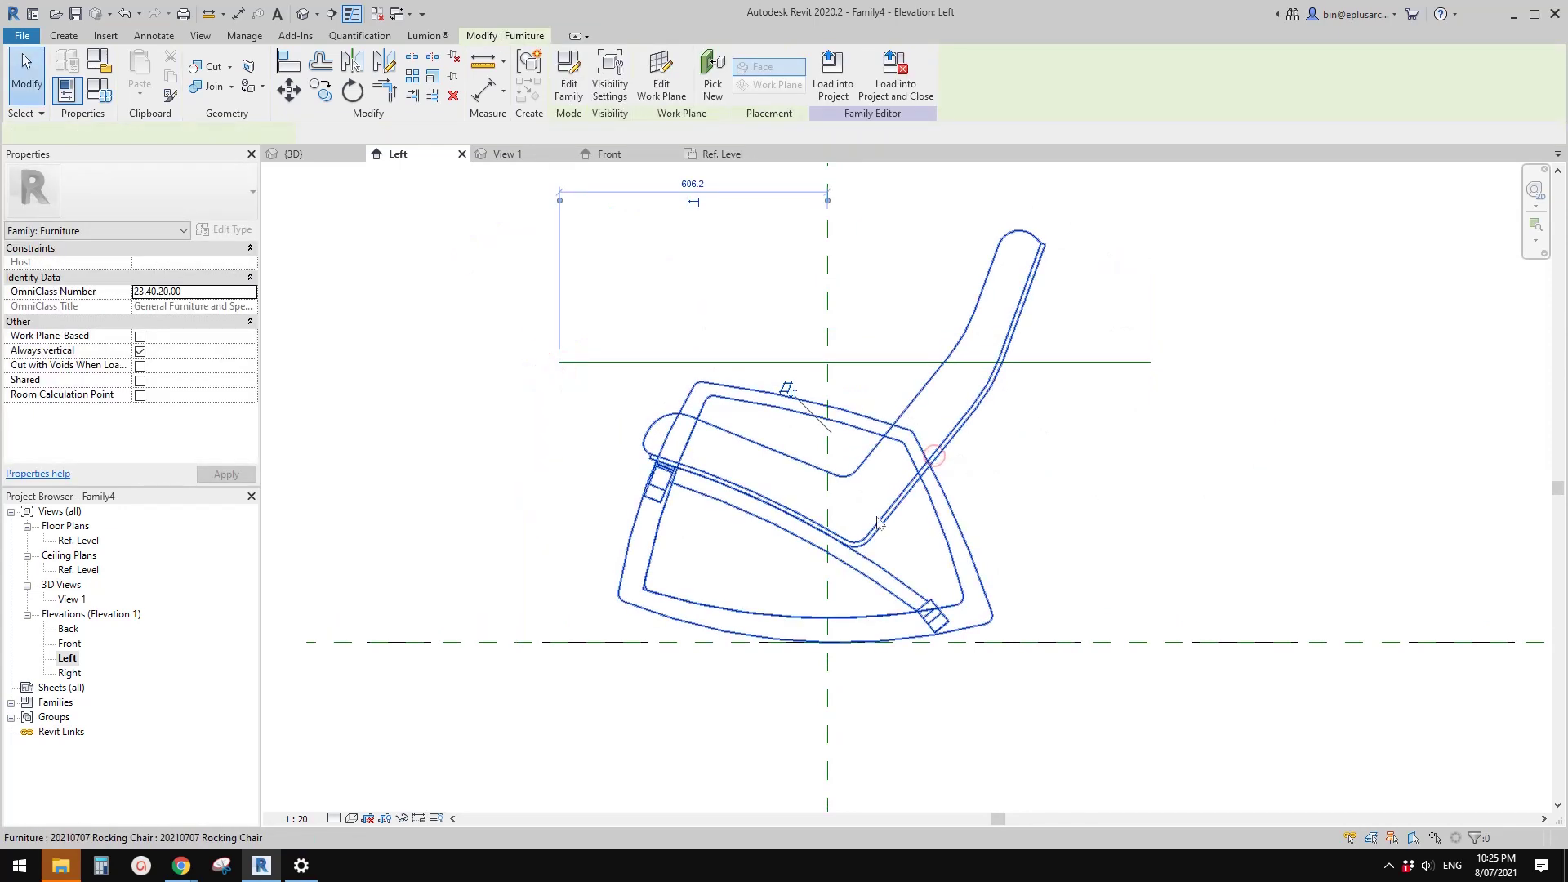
pyautogui.click(661, 90)
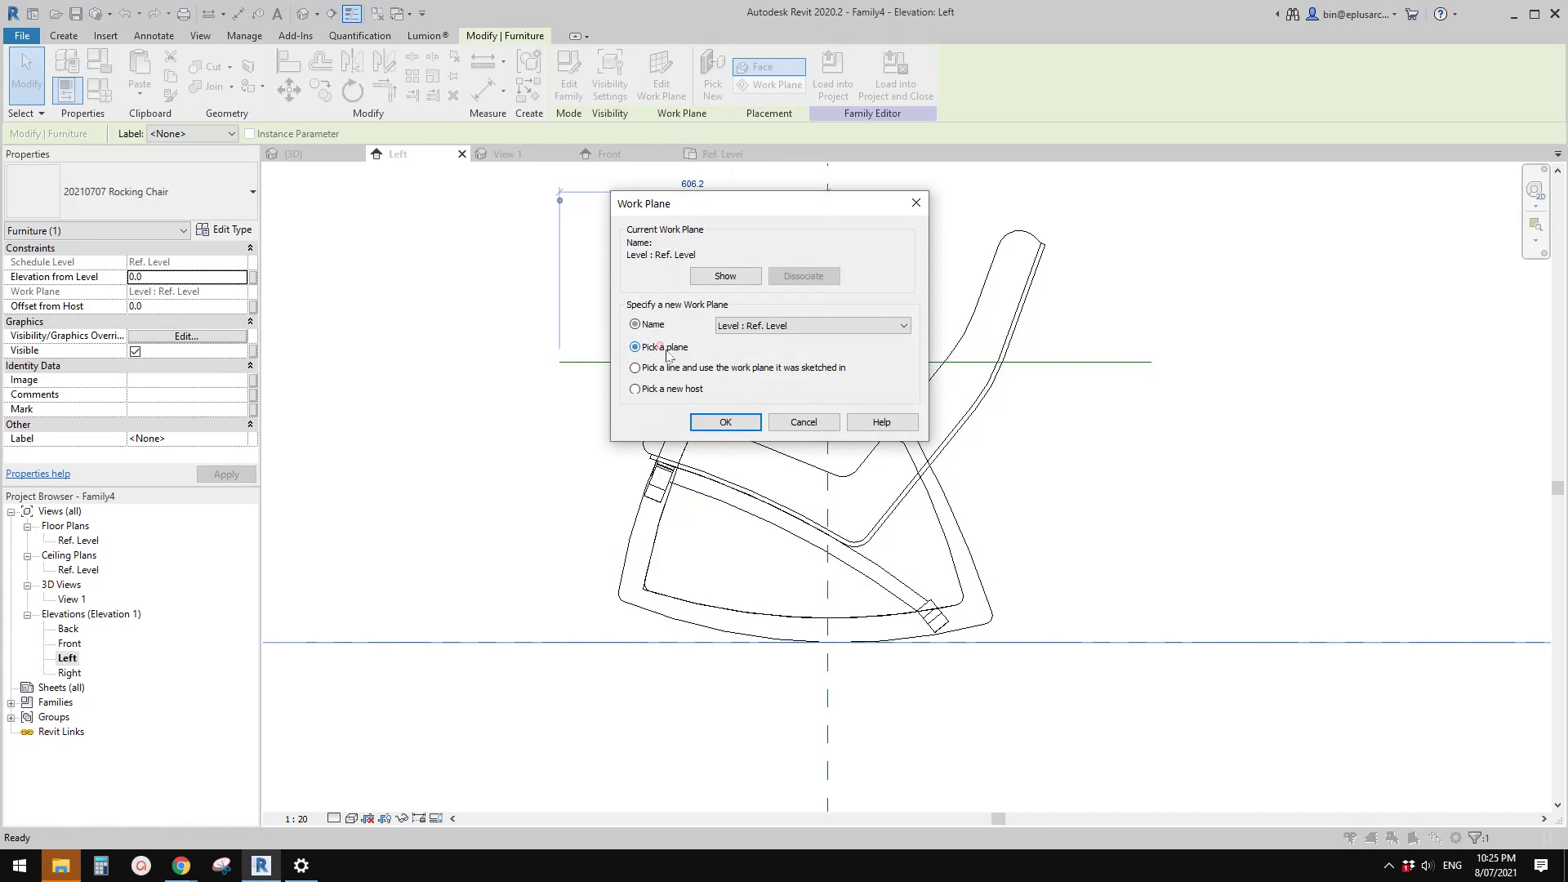
pyautogui.click(724, 423)
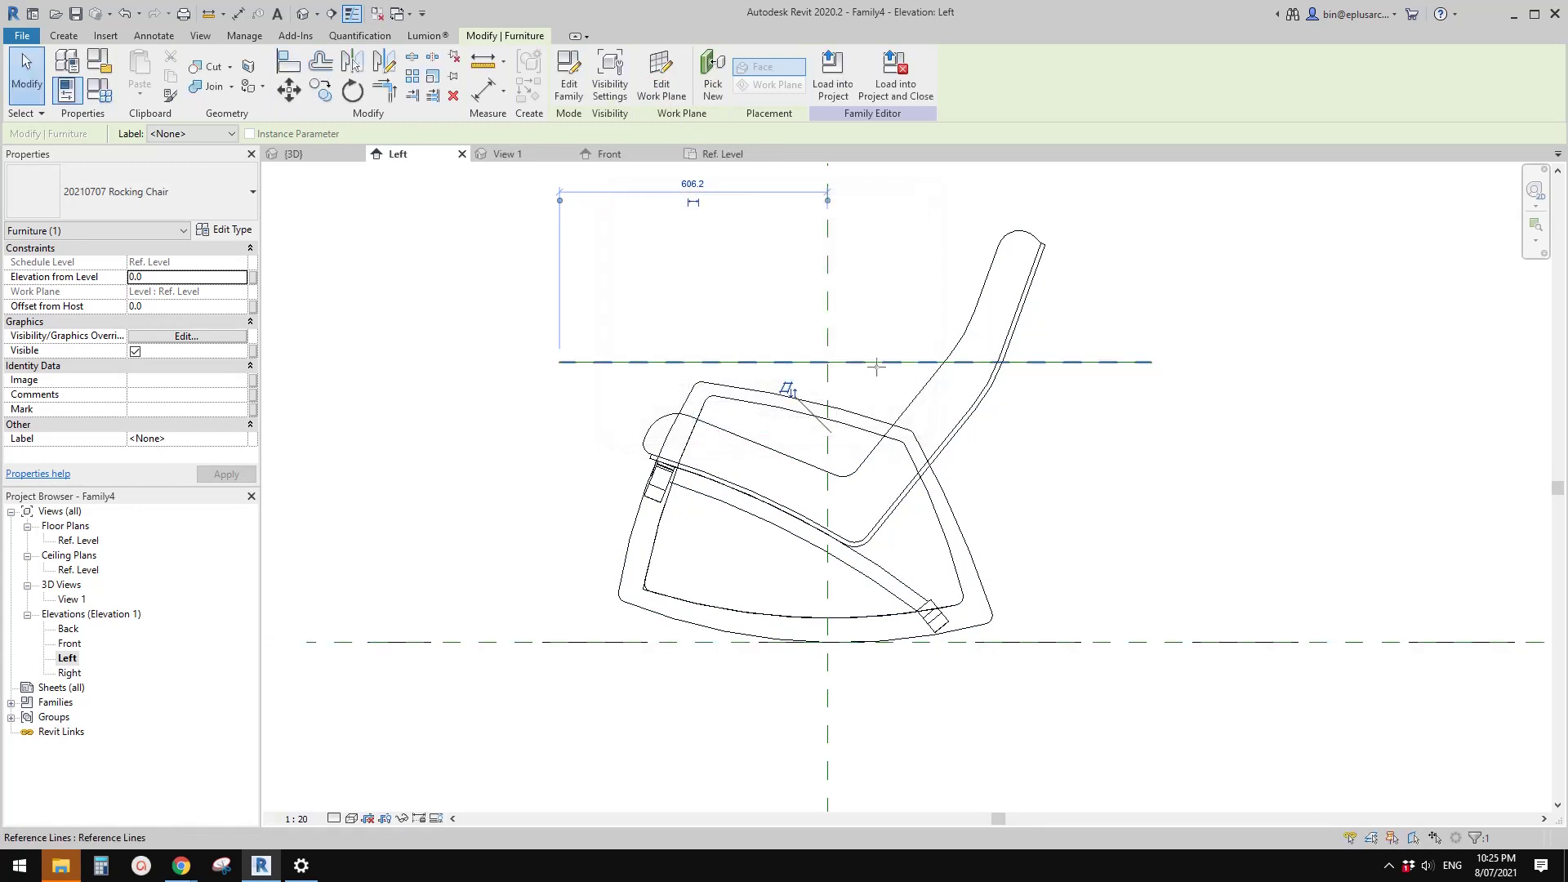
pyautogui.click(876, 362)
pyautogui.scroll(-2, 926, 365)
pyautogui.press('Escape')
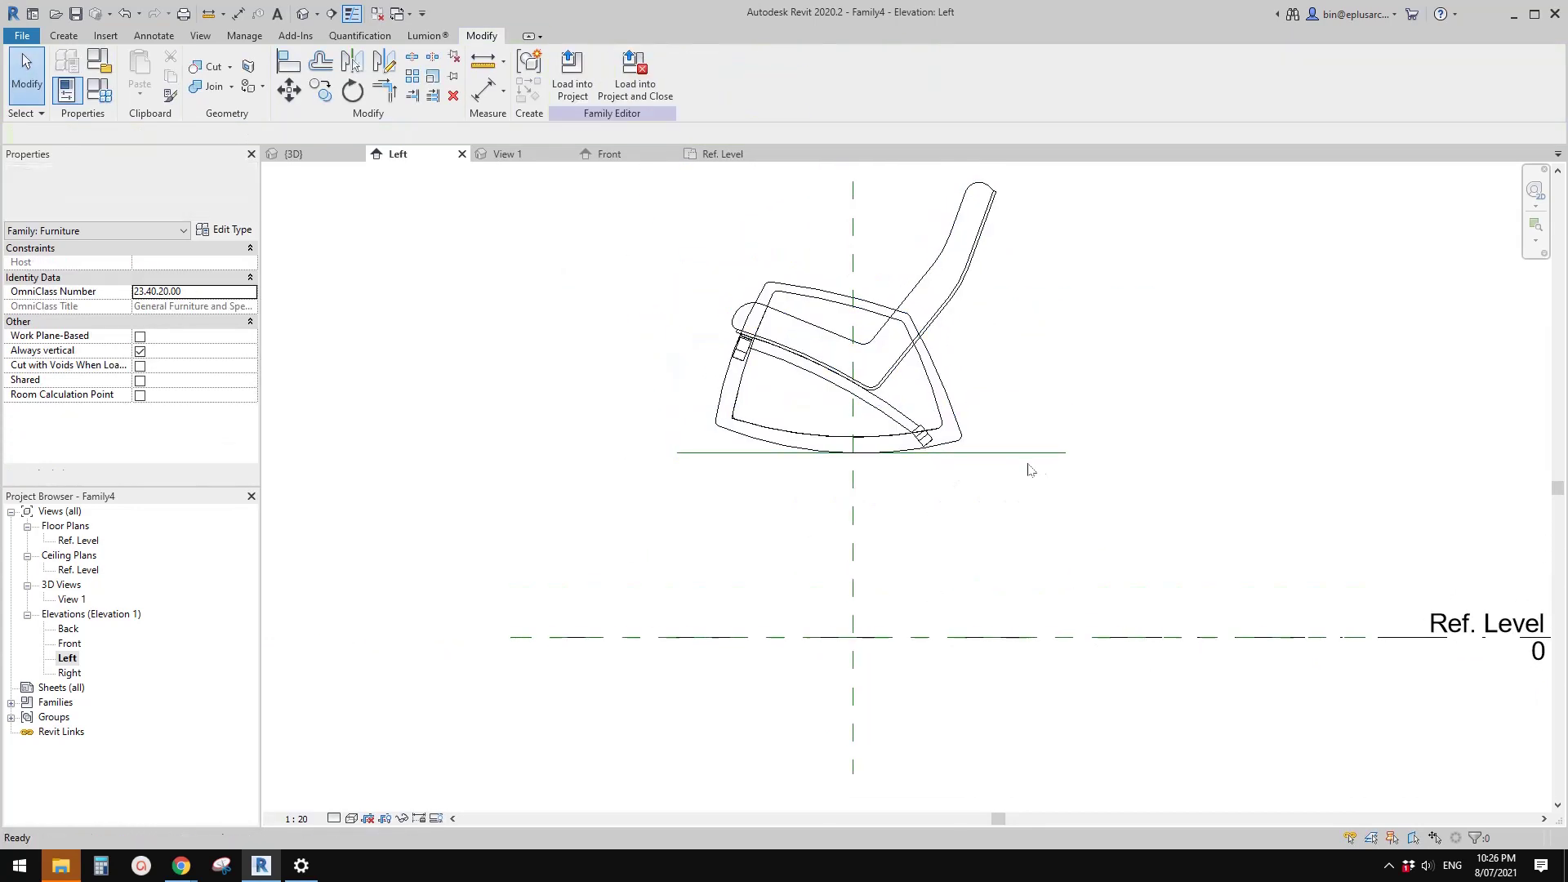
# Move the reference line and chair right, then tilt the line about 17°.
pyautogui.click(1037, 454)
pyautogui.moveTo(1033, 454); pyautogui.dragTo(1280, 587)
pyautogui.click(1132, 478)
pyautogui.click(1155, 446)
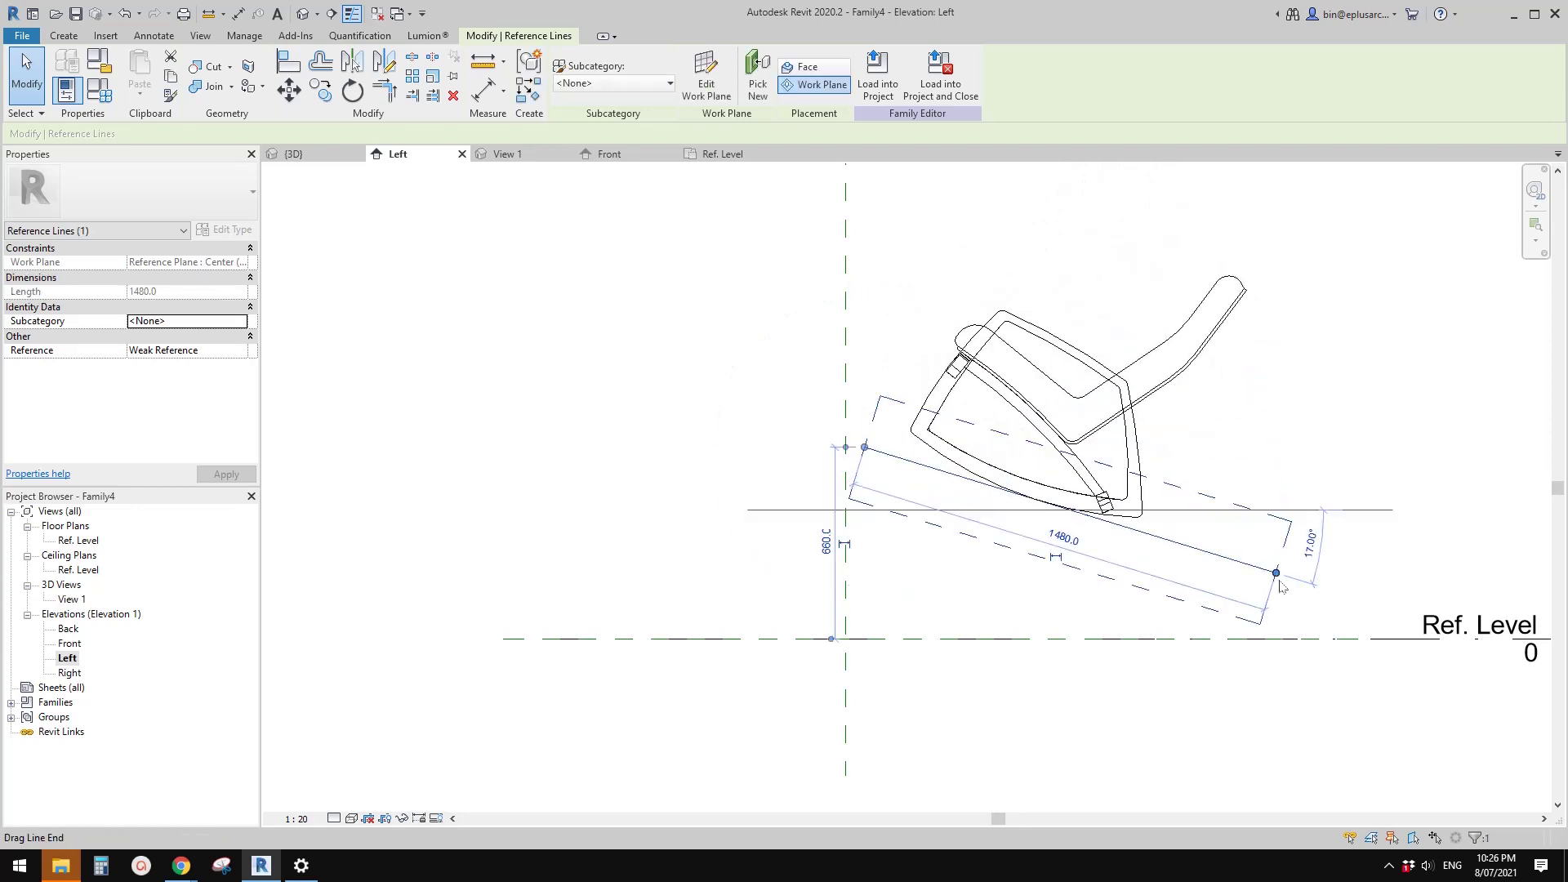
pyautogui.moveTo(1269, 352); pyautogui.dragTo(1270, 352)
# Undo the tilt so the reference line and chair are level again.
pyautogui.click(1048, 472)
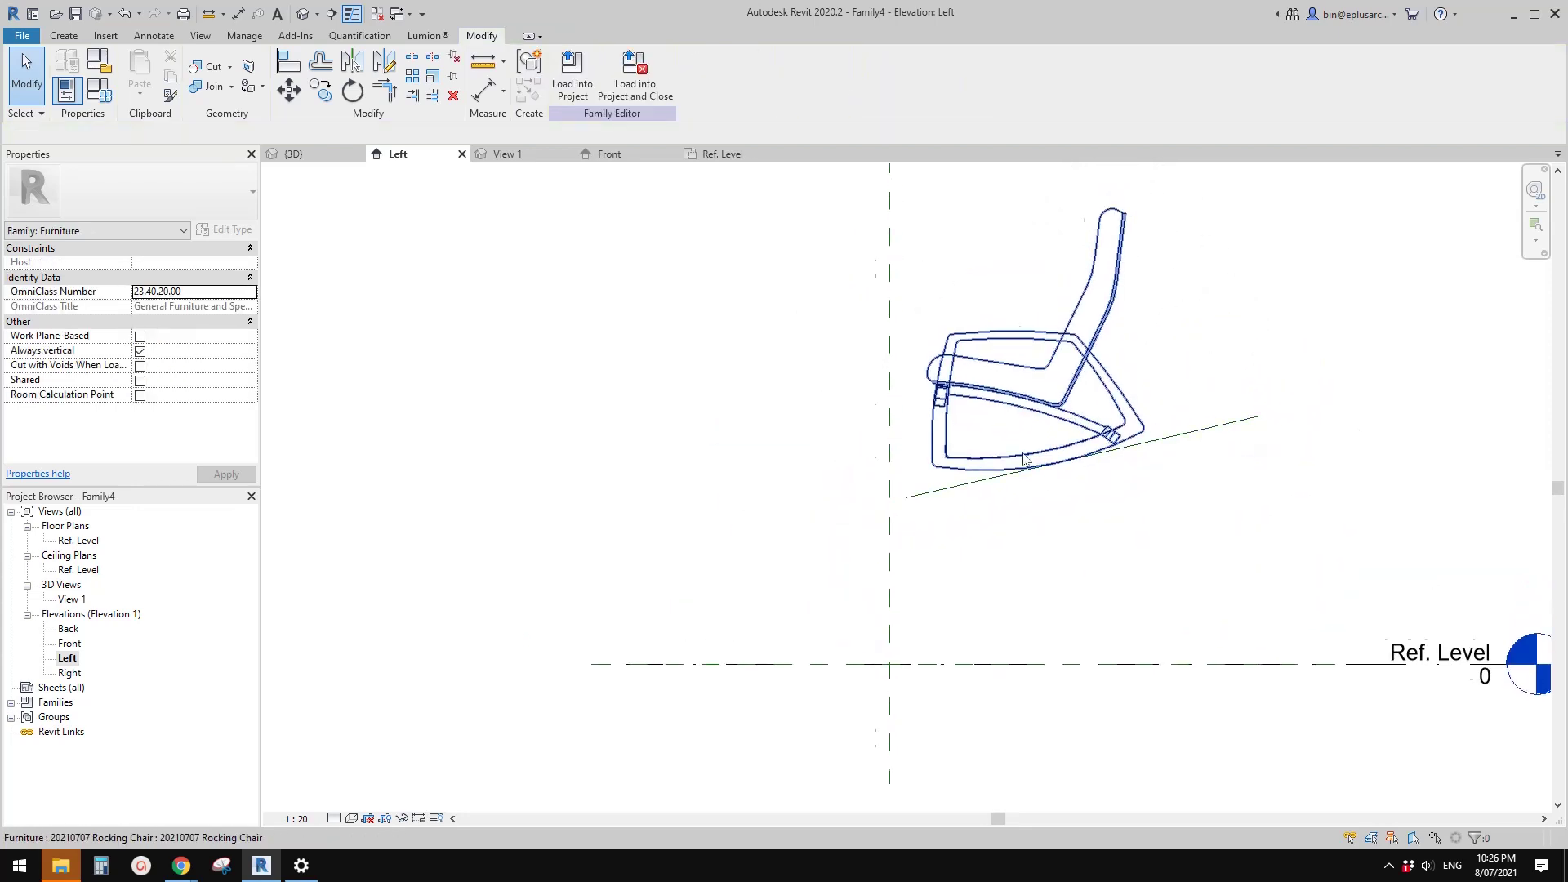
pyautogui.scroll(4, 1048, 472)
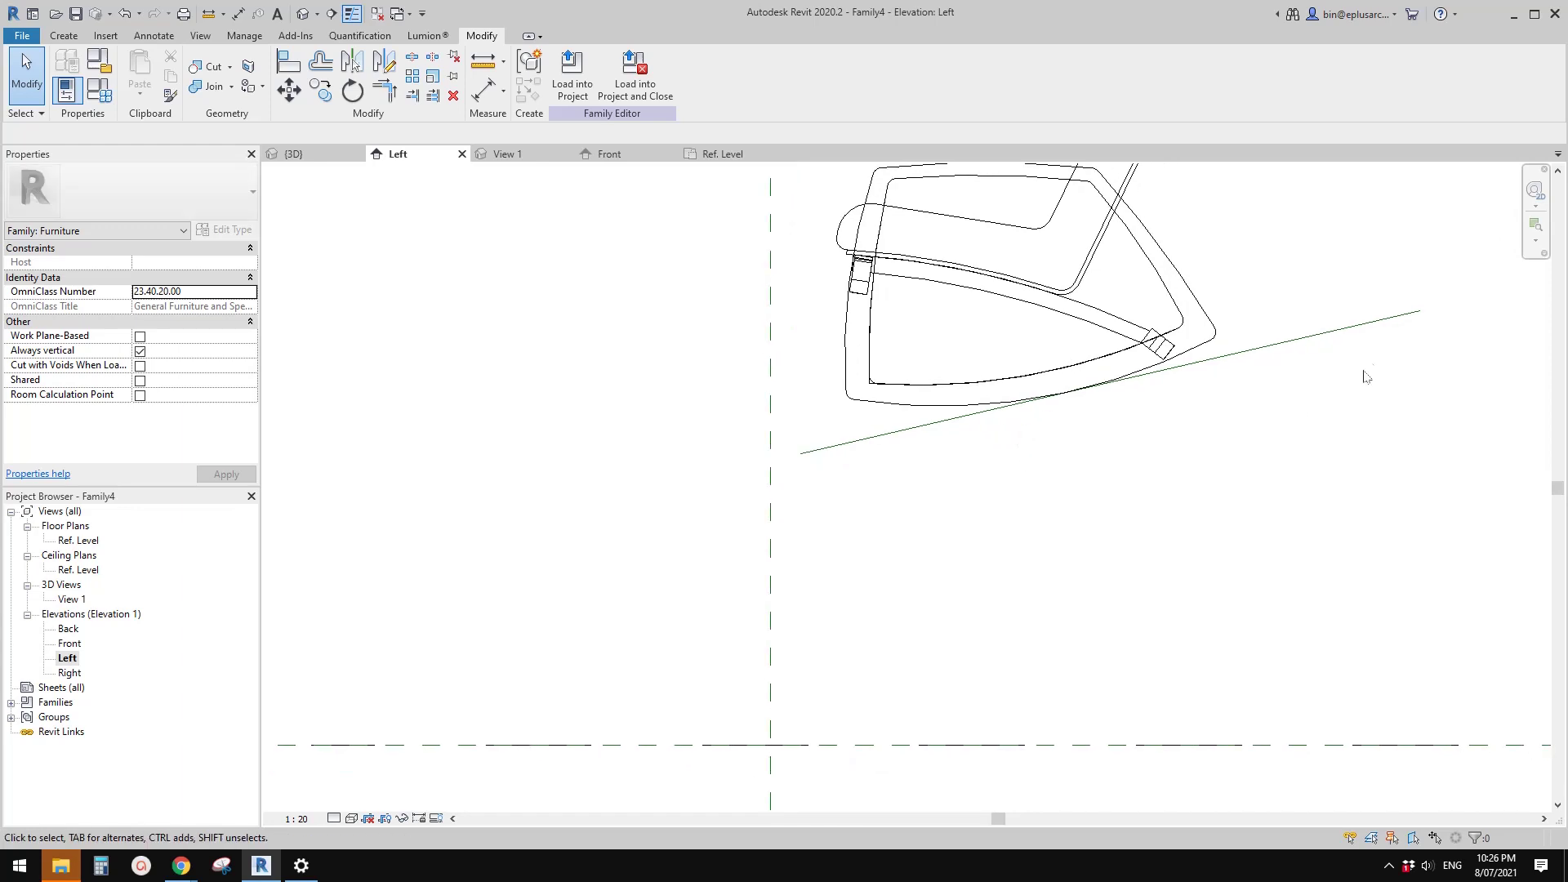
pyautogui.click(1391, 325)
pyautogui.hotkey('ctrl', 'z')
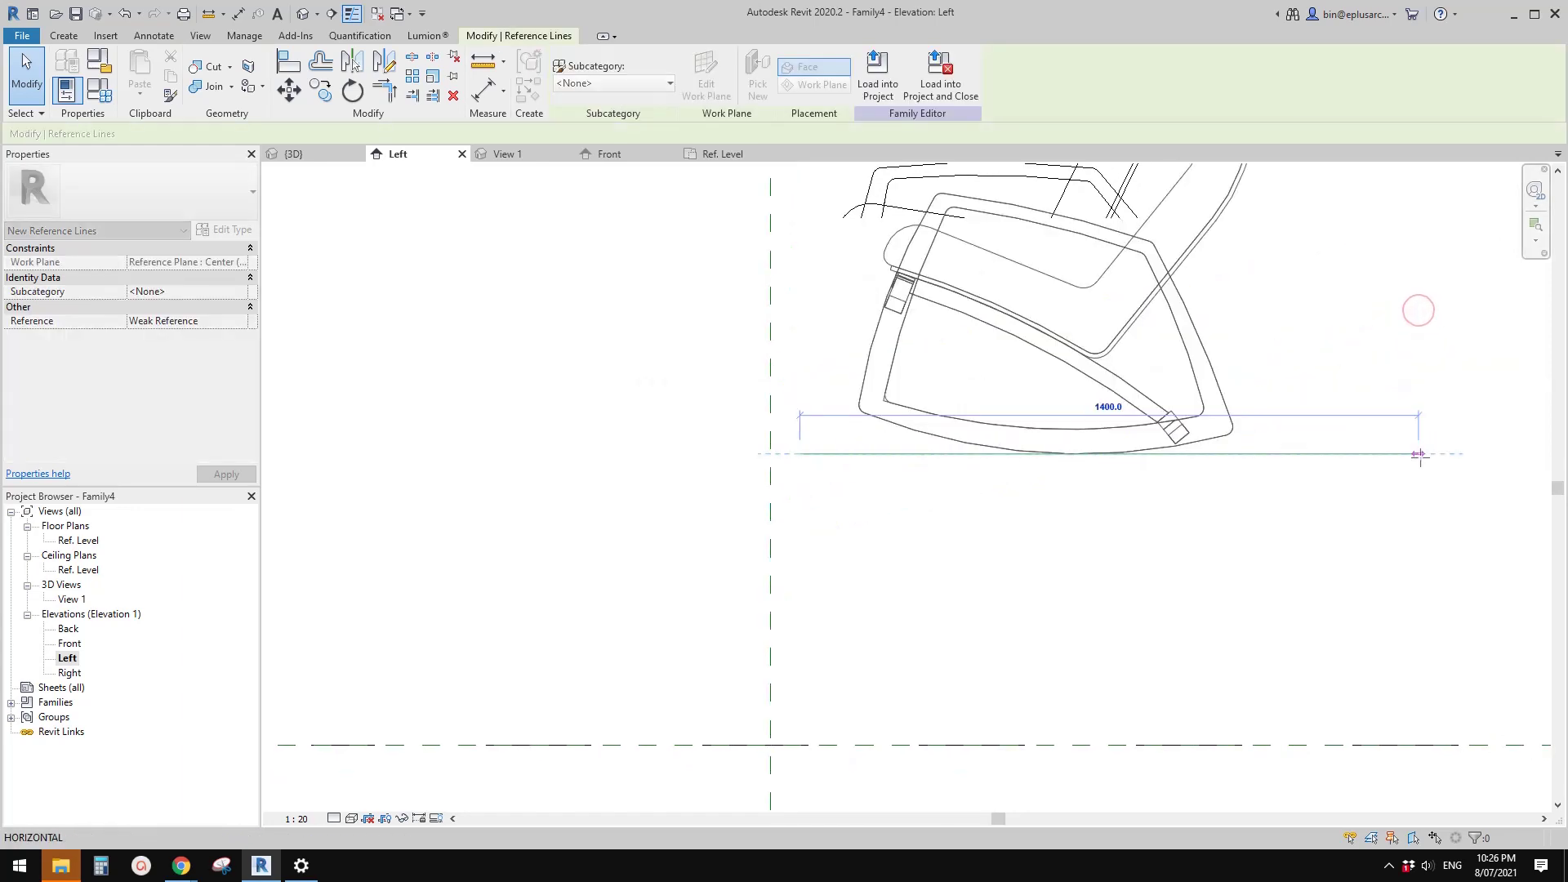
pyautogui.scroll(-2, 1419, 310)
pyautogui.press('Escape')
# Move the 1400-long reference line down onto Ref. Level and inspect the rocker.
pyautogui.moveTo(1330, 426); pyautogui.dragTo(1099, 645)
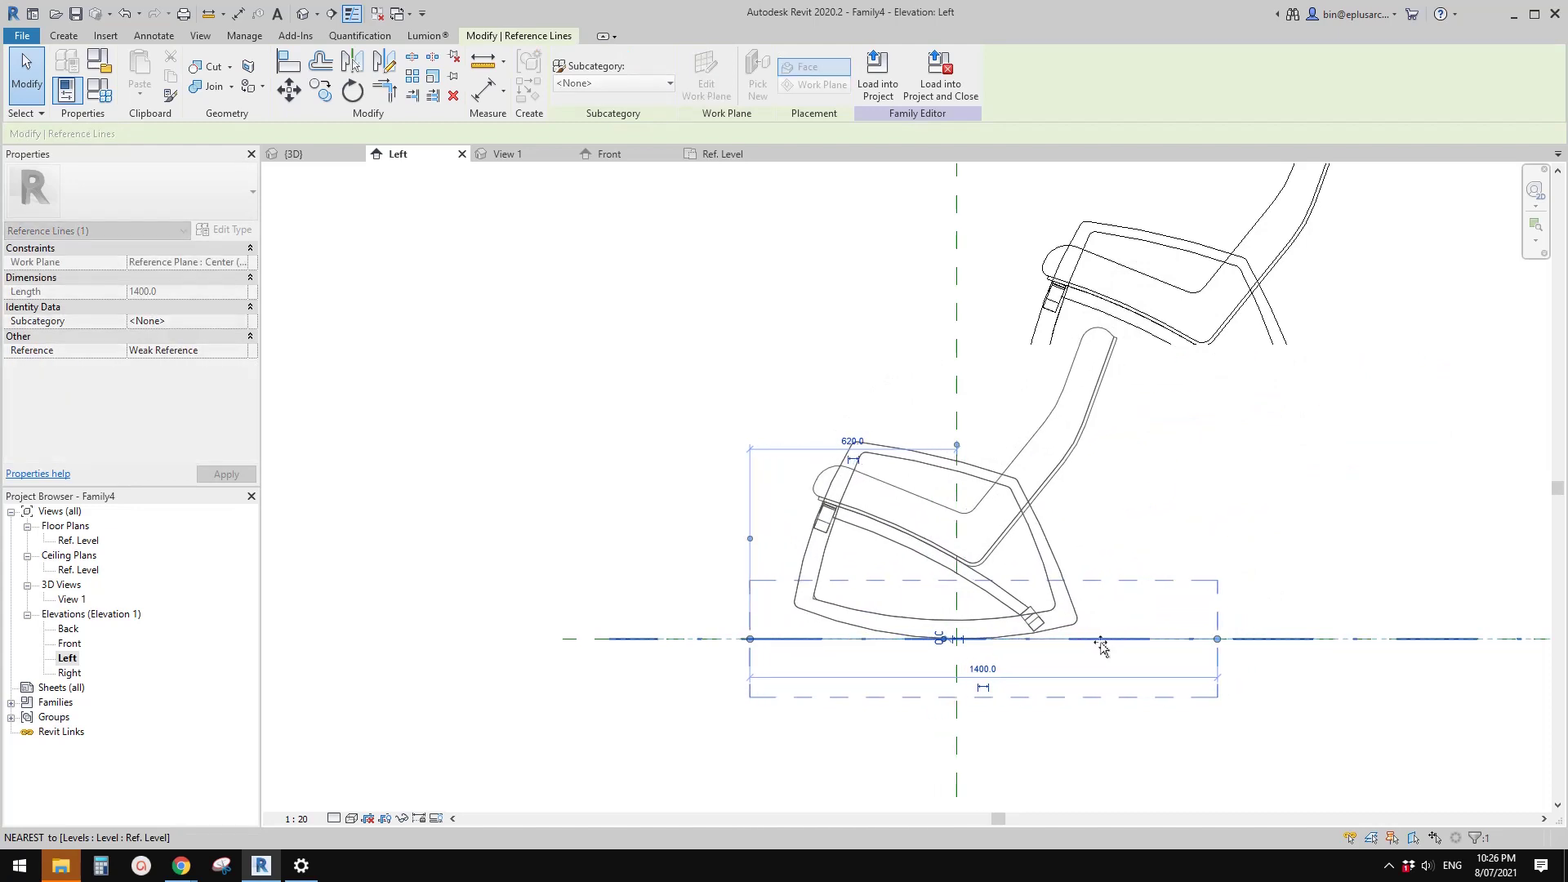
pyautogui.moveTo(1138, 614); pyautogui.dragTo(1177, 543, button='middle')
pyautogui.scroll(2, 1177, 542)
pyautogui.press('Escape')
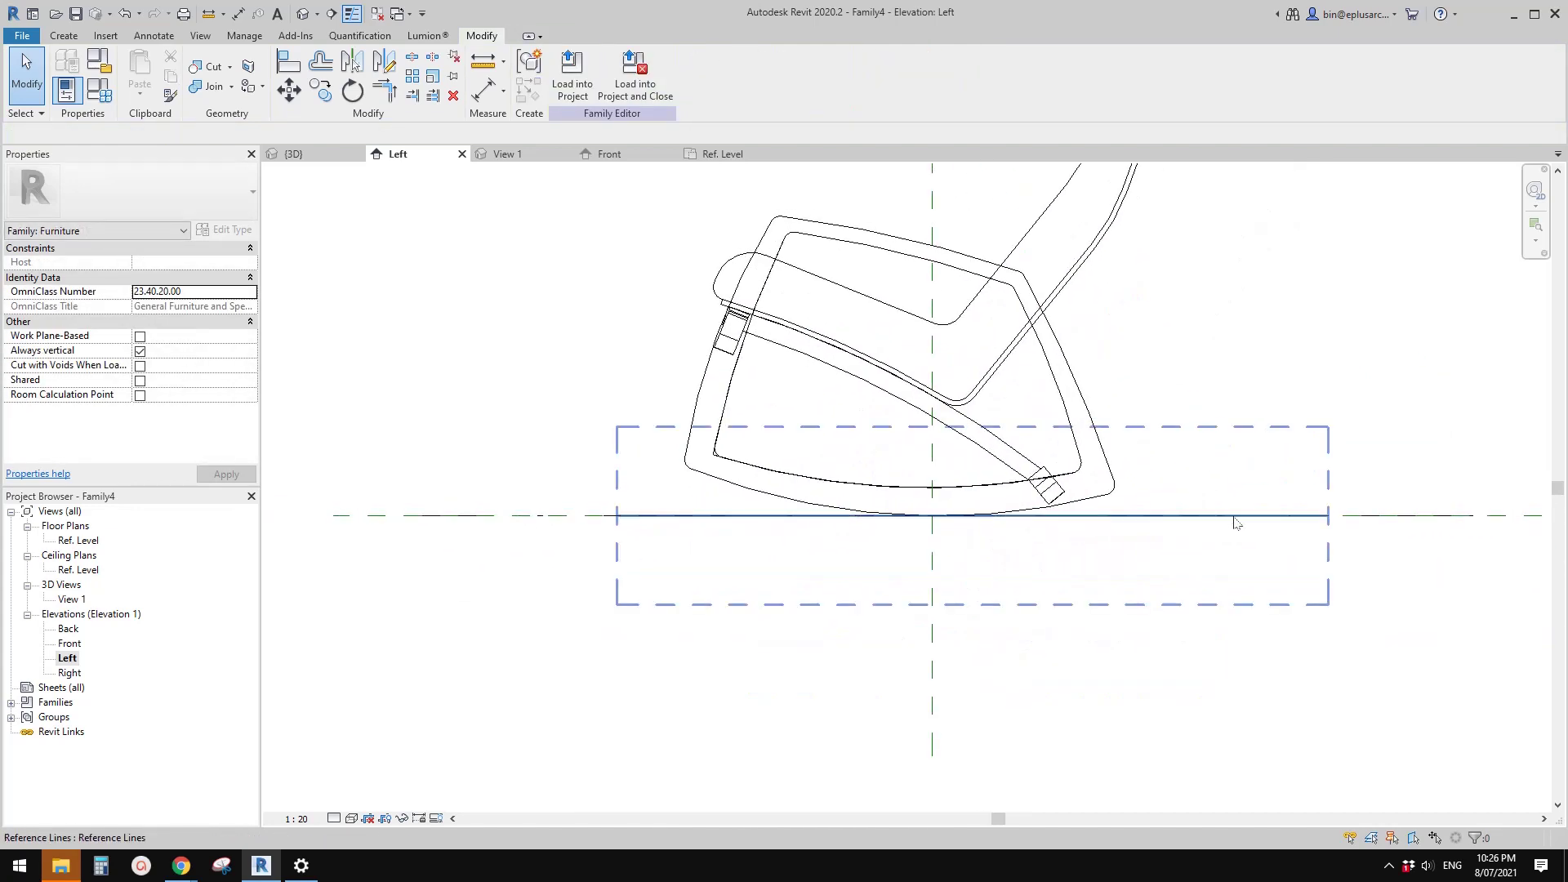
pyautogui.click(1234, 516)
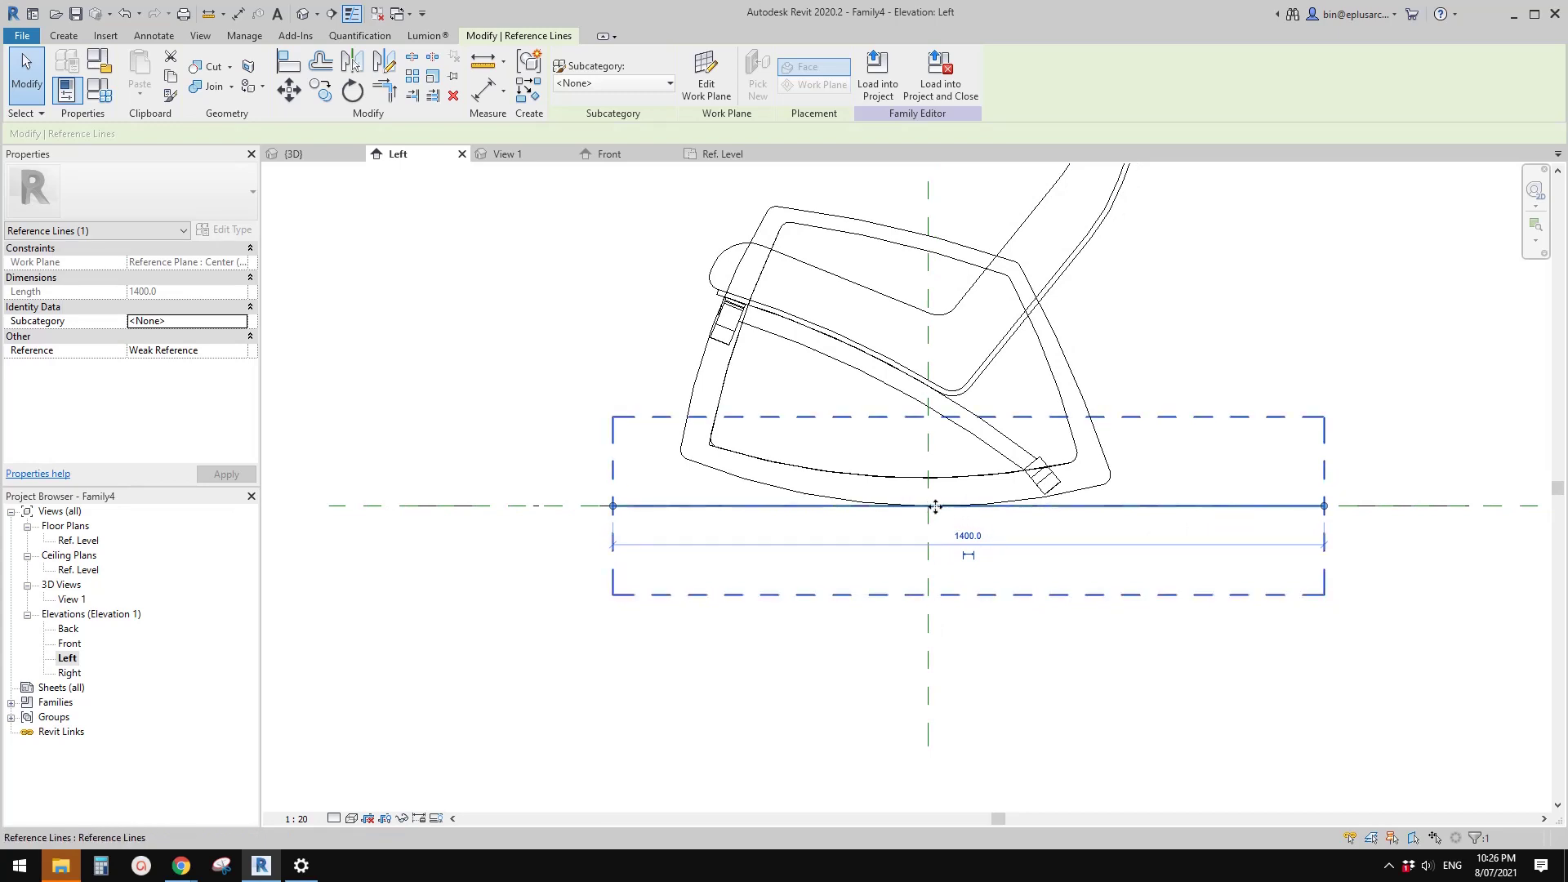
pyautogui.moveTo(936, 507); pyautogui.dragTo(924, 492, button='middle')
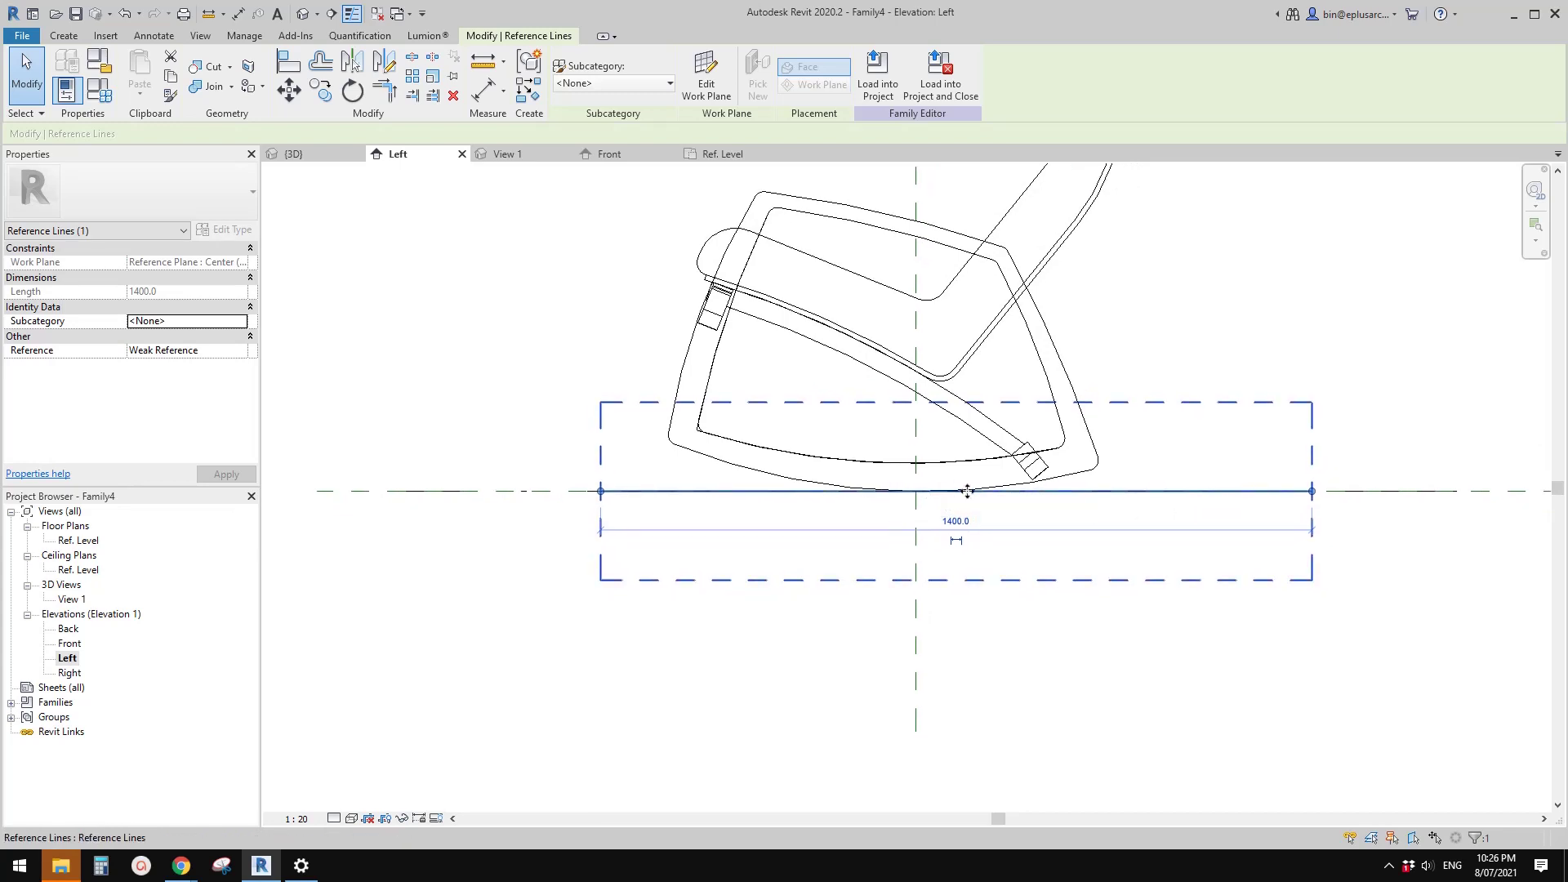
pyautogui.moveTo(973, 489); pyautogui.dragTo(1009, 492, button='middle')
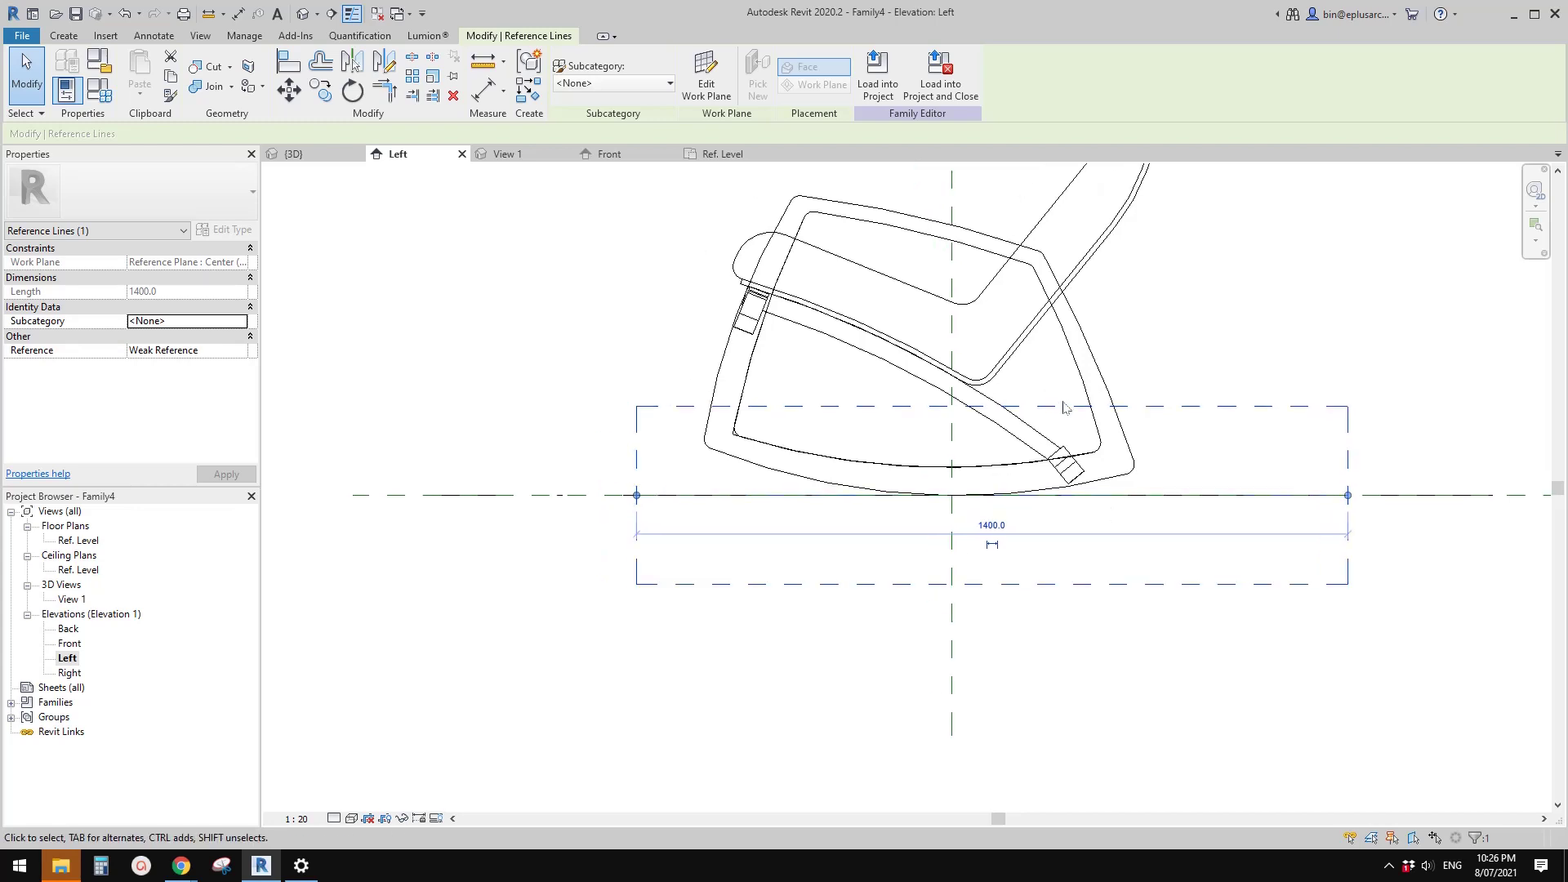
pyautogui.moveTo(771, 509); pyautogui.dragTo(781, 510, button='middle')
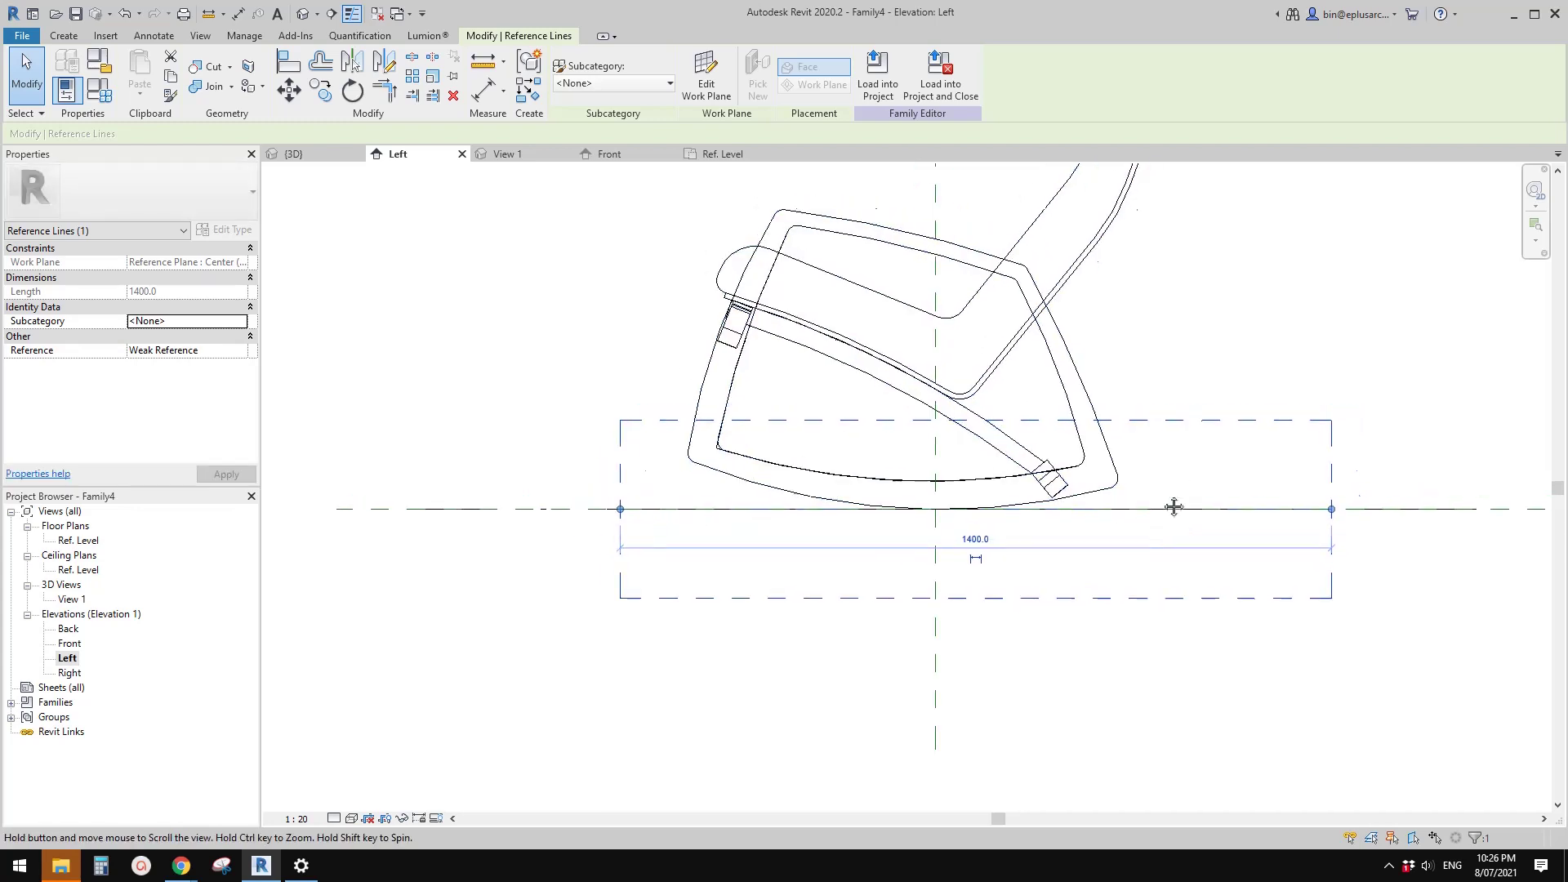
pyautogui.scroll(-1, 1173, 501)
# Shorten the reference line and bring its left end to the centre plane.
pyautogui.click(1228, 580)
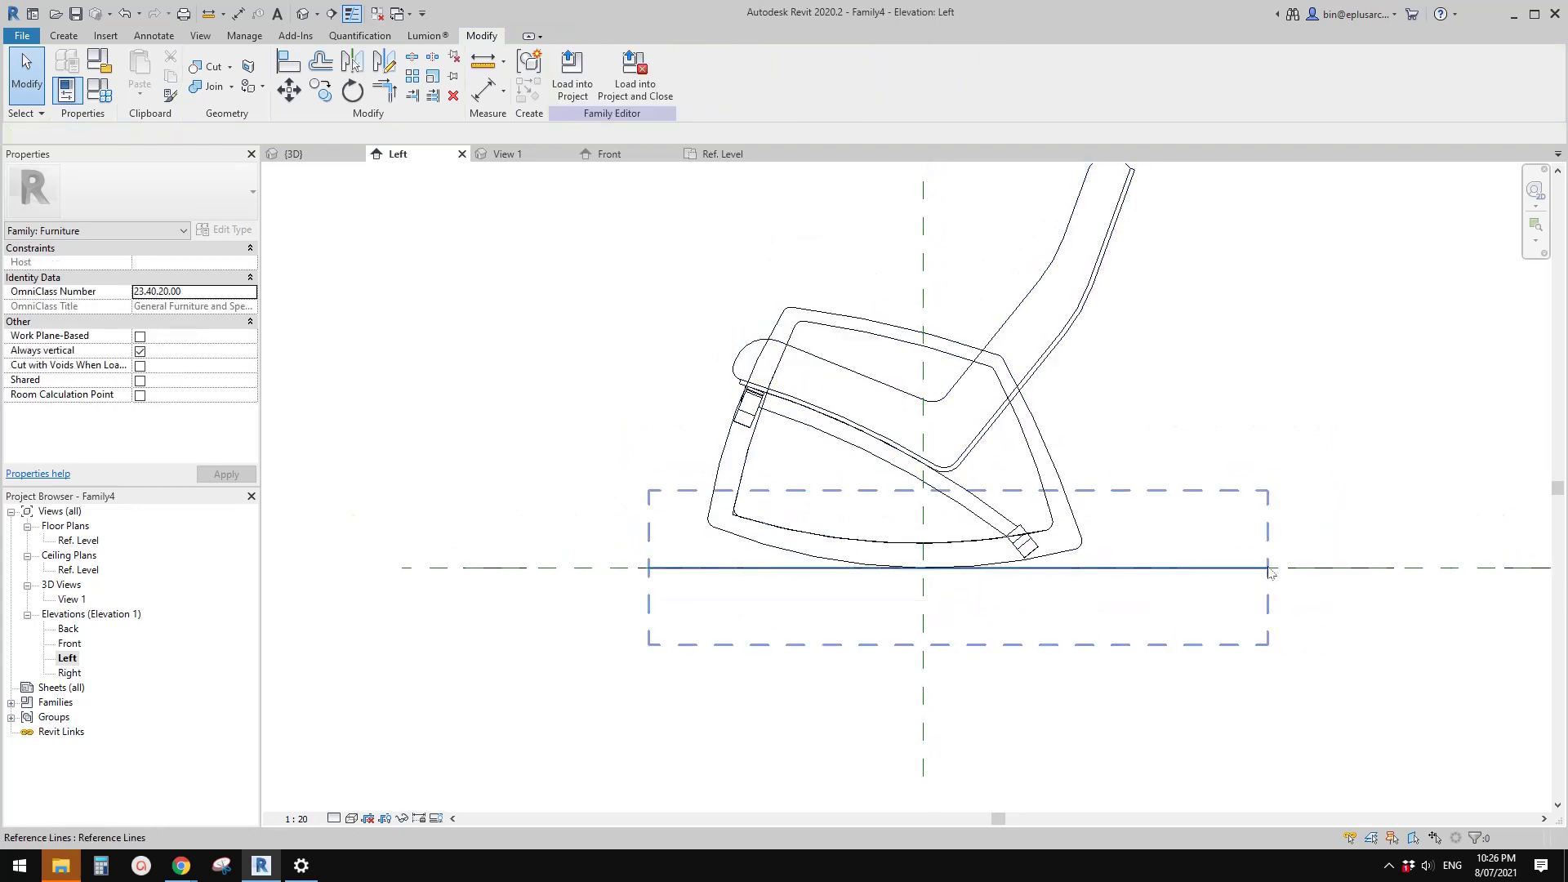
pyautogui.click(1268, 574)
pyautogui.moveTo(1267, 566)
pyautogui.mouseDown()
pyautogui.moveTo(1262, 400)
pyautogui.moveTo(1261, 568)
pyautogui.mouseUp()
pyautogui.moveTo(648, 567); pyautogui.dragTo(694, 568)
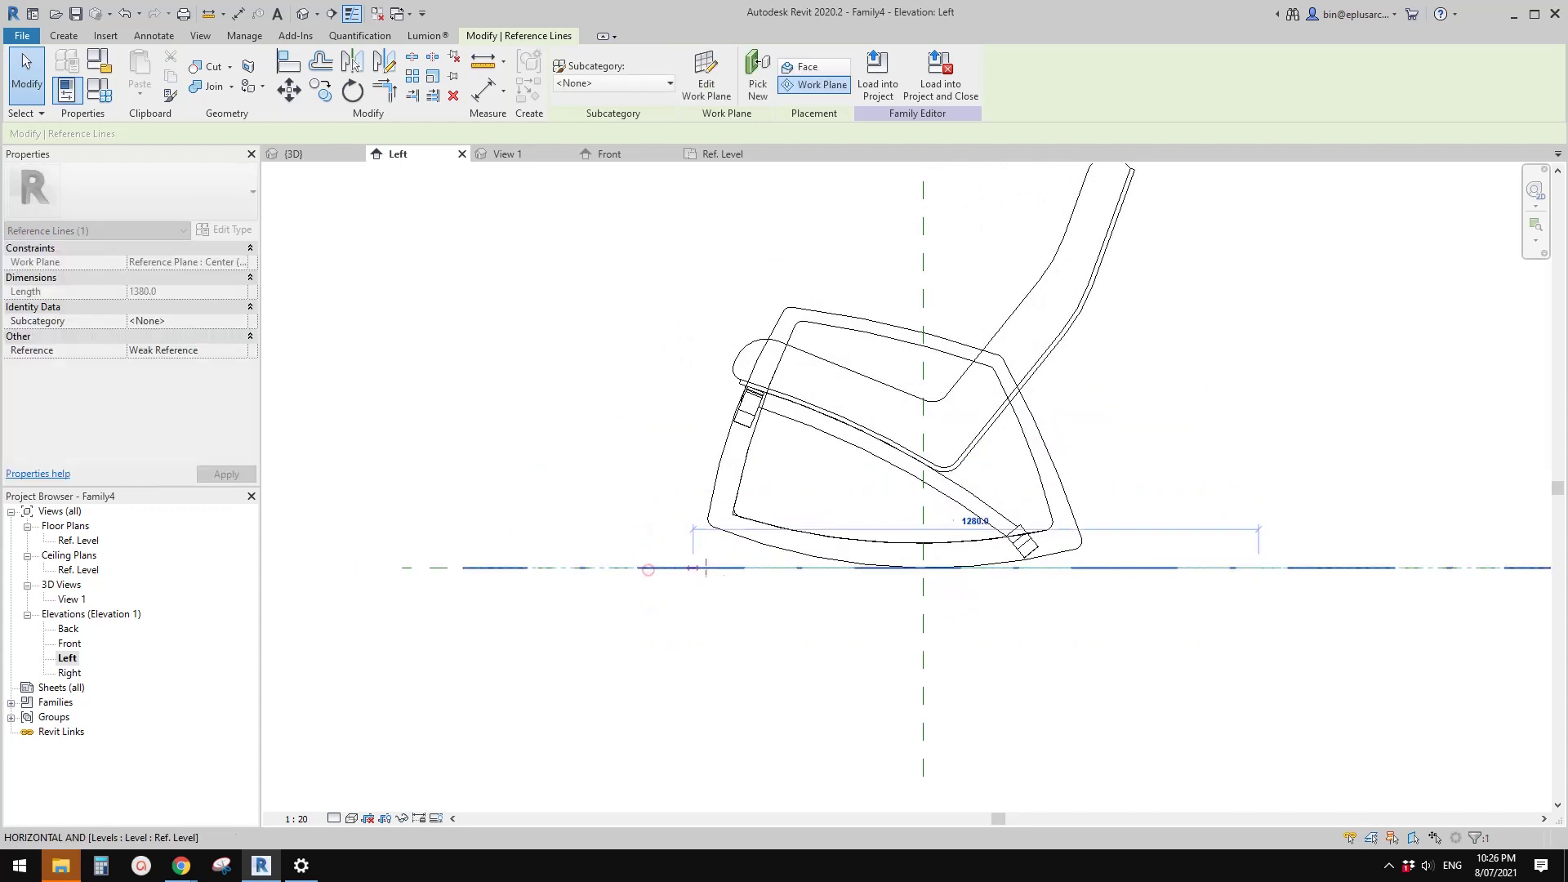
pyautogui.moveTo(931, 567); pyautogui.dragTo(926, 572)
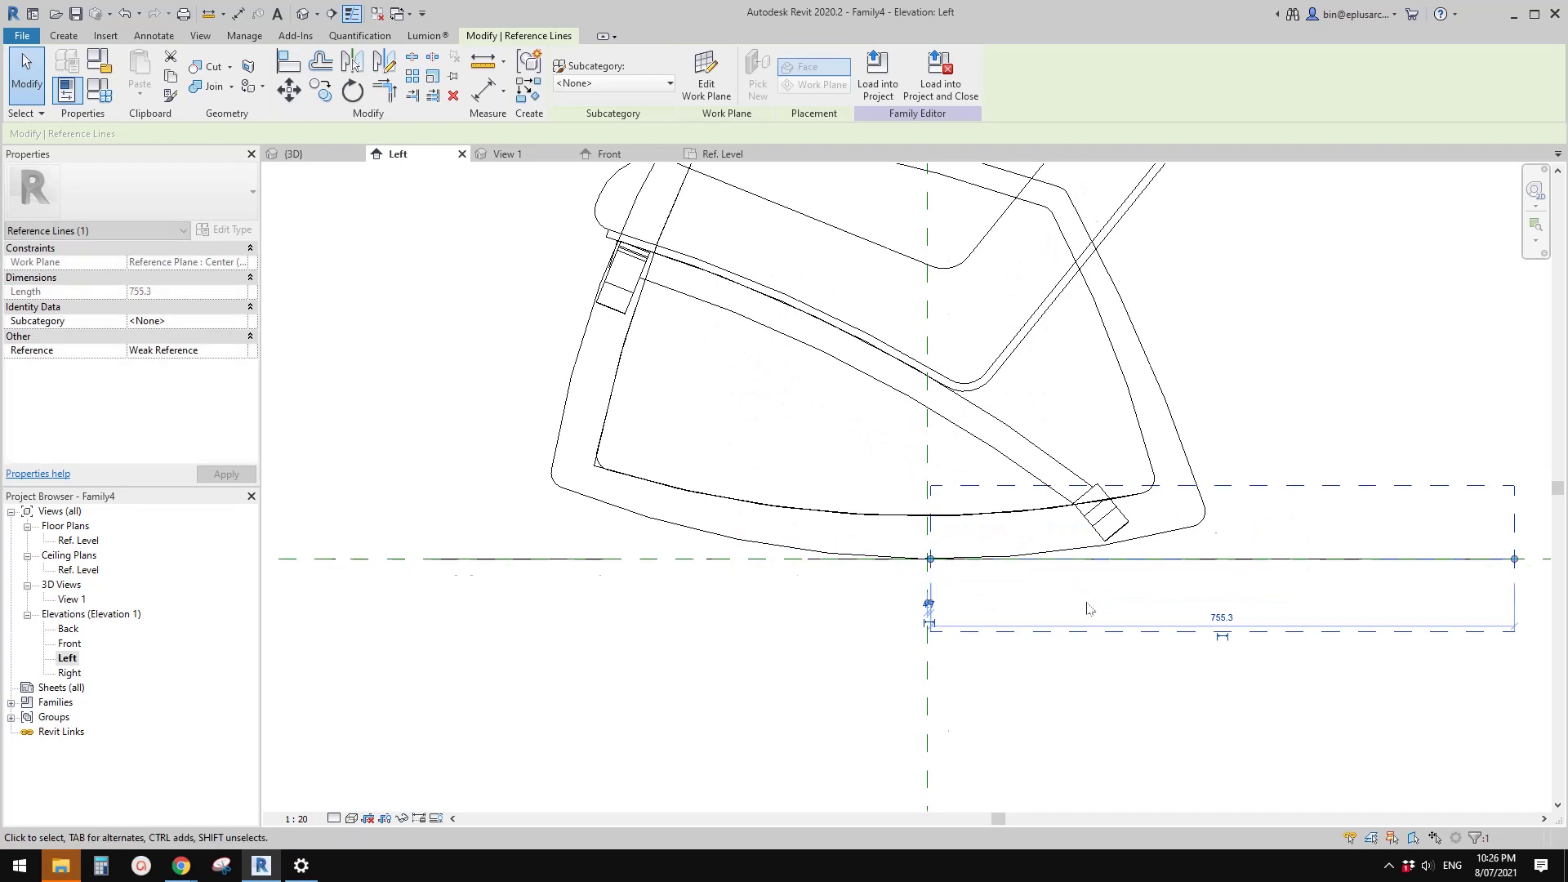
pyautogui.moveTo(1211, 566)
pyautogui.mouseDown()
pyautogui.moveTo(1185, 488)
pyautogui.moveTo(1140, 502)
pyautogui.moveTo(1155, 619)
pyautogui.moveTo(1144, 483)
pyautogui.moveTo(1189, 567)
pyautogui.mouseUp()
# Snap the 740-long line onto Ref. Level and raise its right end to 15°.
pyautogui.scroll(1, 1055, 588)
pyautogui.moveTo(1056, 589); pyautogui.dragTo(1140, 590, button='middle')
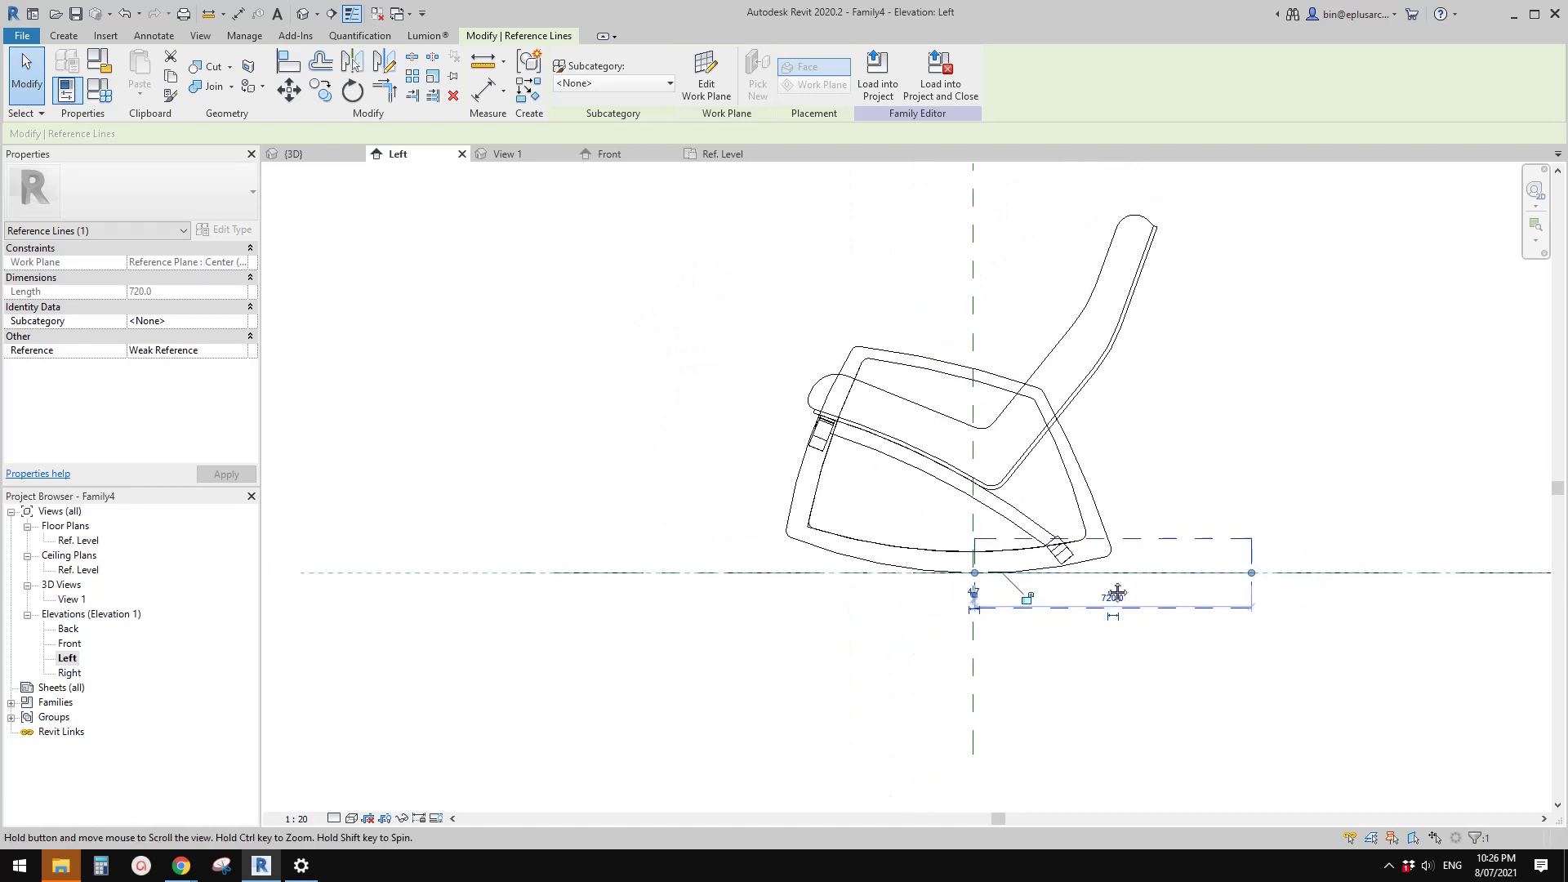
pyautogui.moveTo(1148, 564); pyautogui.dragTo(1229, 498)
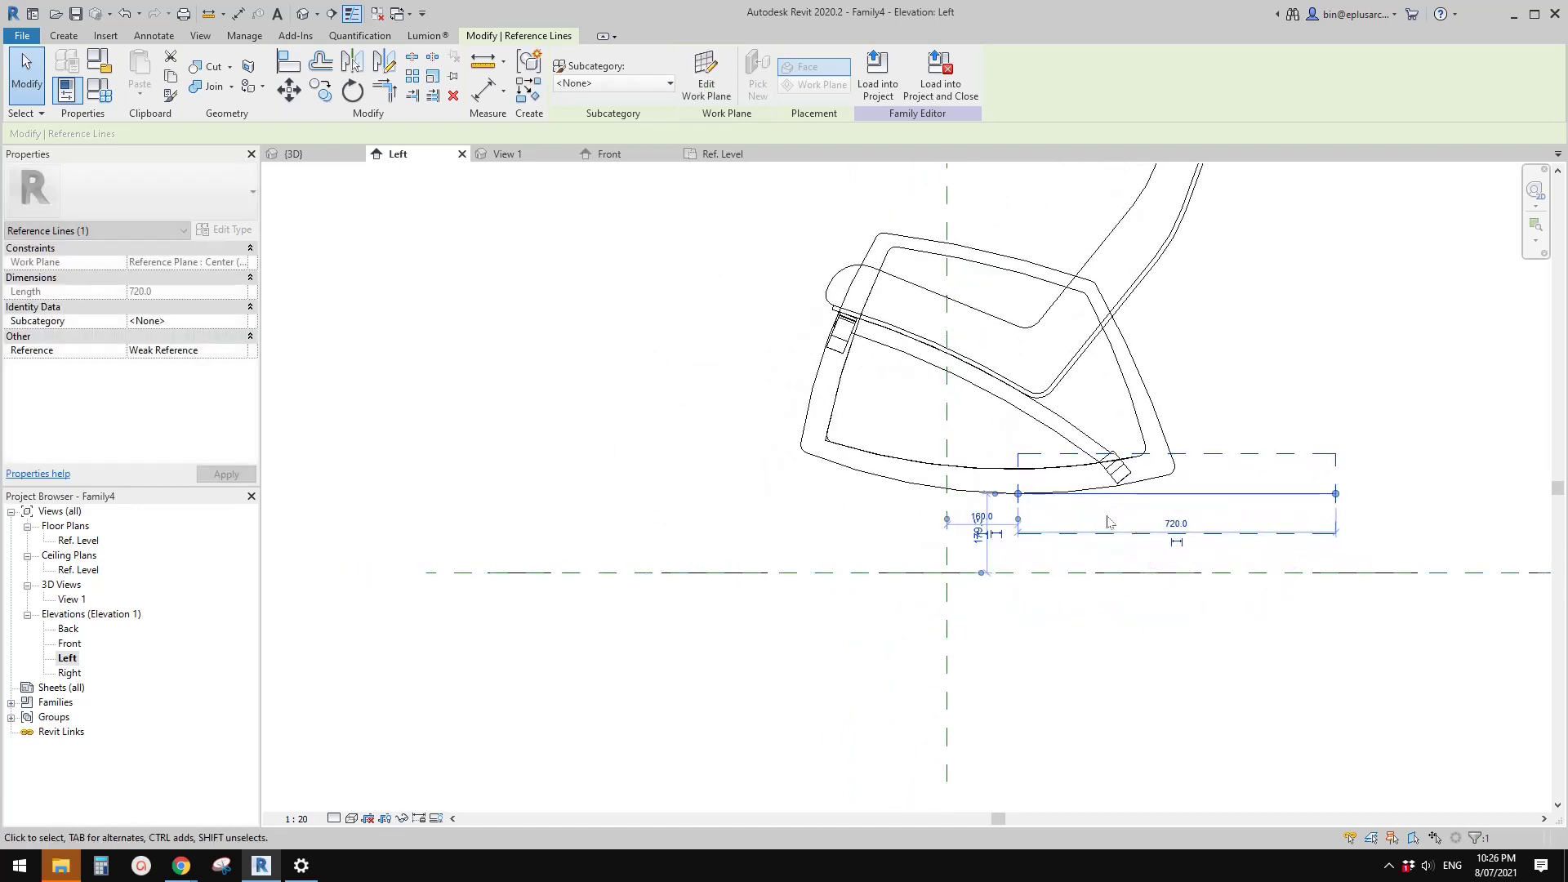
pyautogui.press('Escape')
pyautogui.scroll(2, 1138, 532)
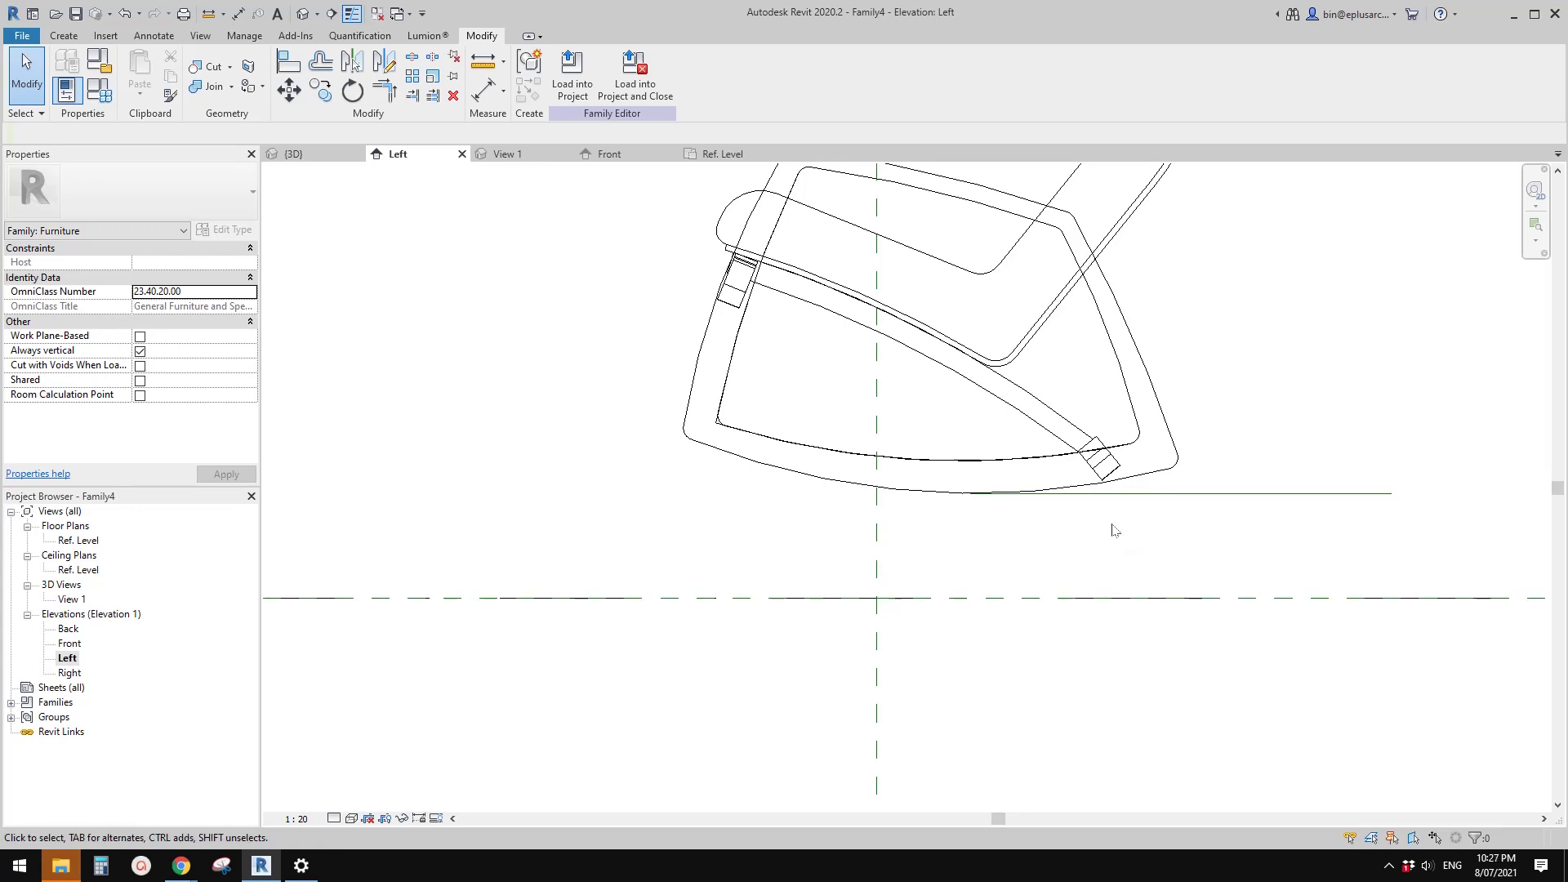
pyautogui.moveTo(1237, 527); pyautogui.dragTo(1157, 611)
pyautogui.moveTo(1298, 608); pyautogui.dragTo(1299, 523)
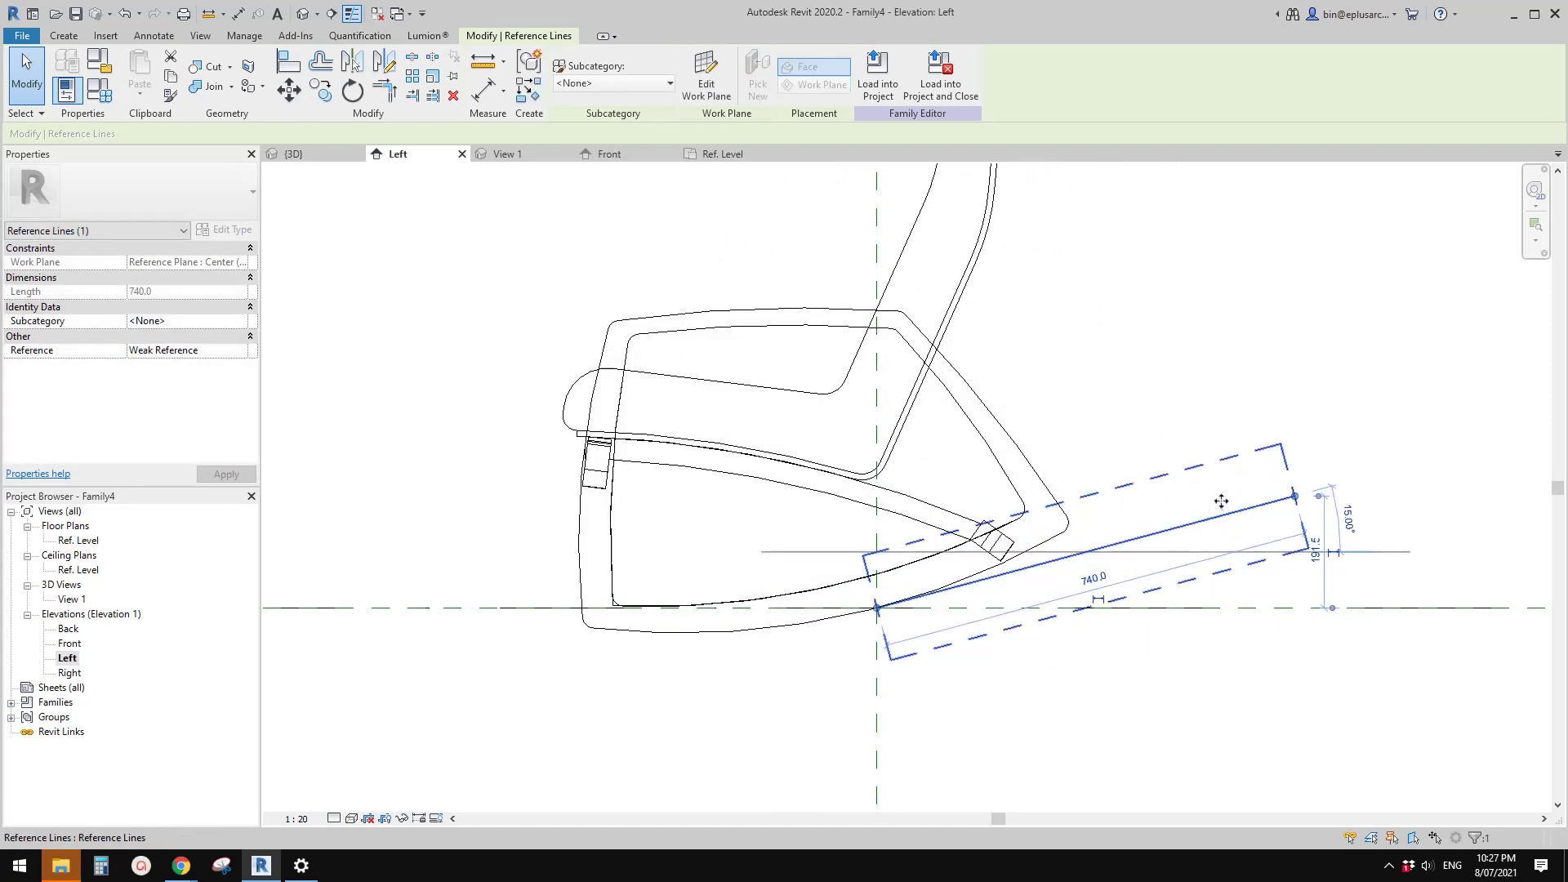
# Tilt the reference line 15° to a 240 rise, then angle it downward and shift it.
pyautogui.moveTo(1221, 501); pyautogui.dragTo(1227, 473)
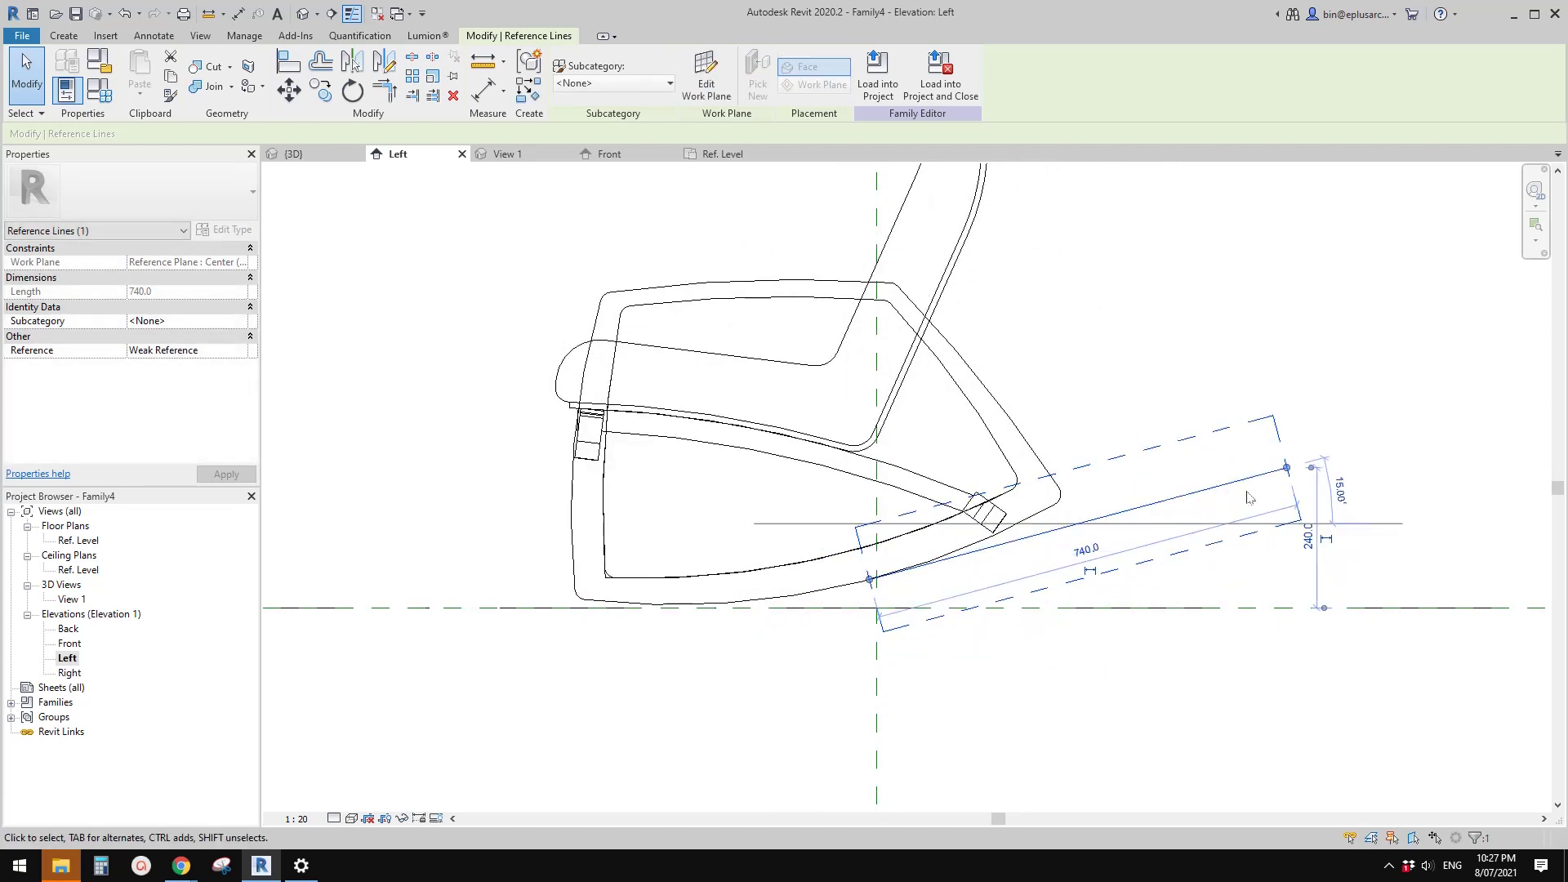
pyautogui.click(1204, 642)
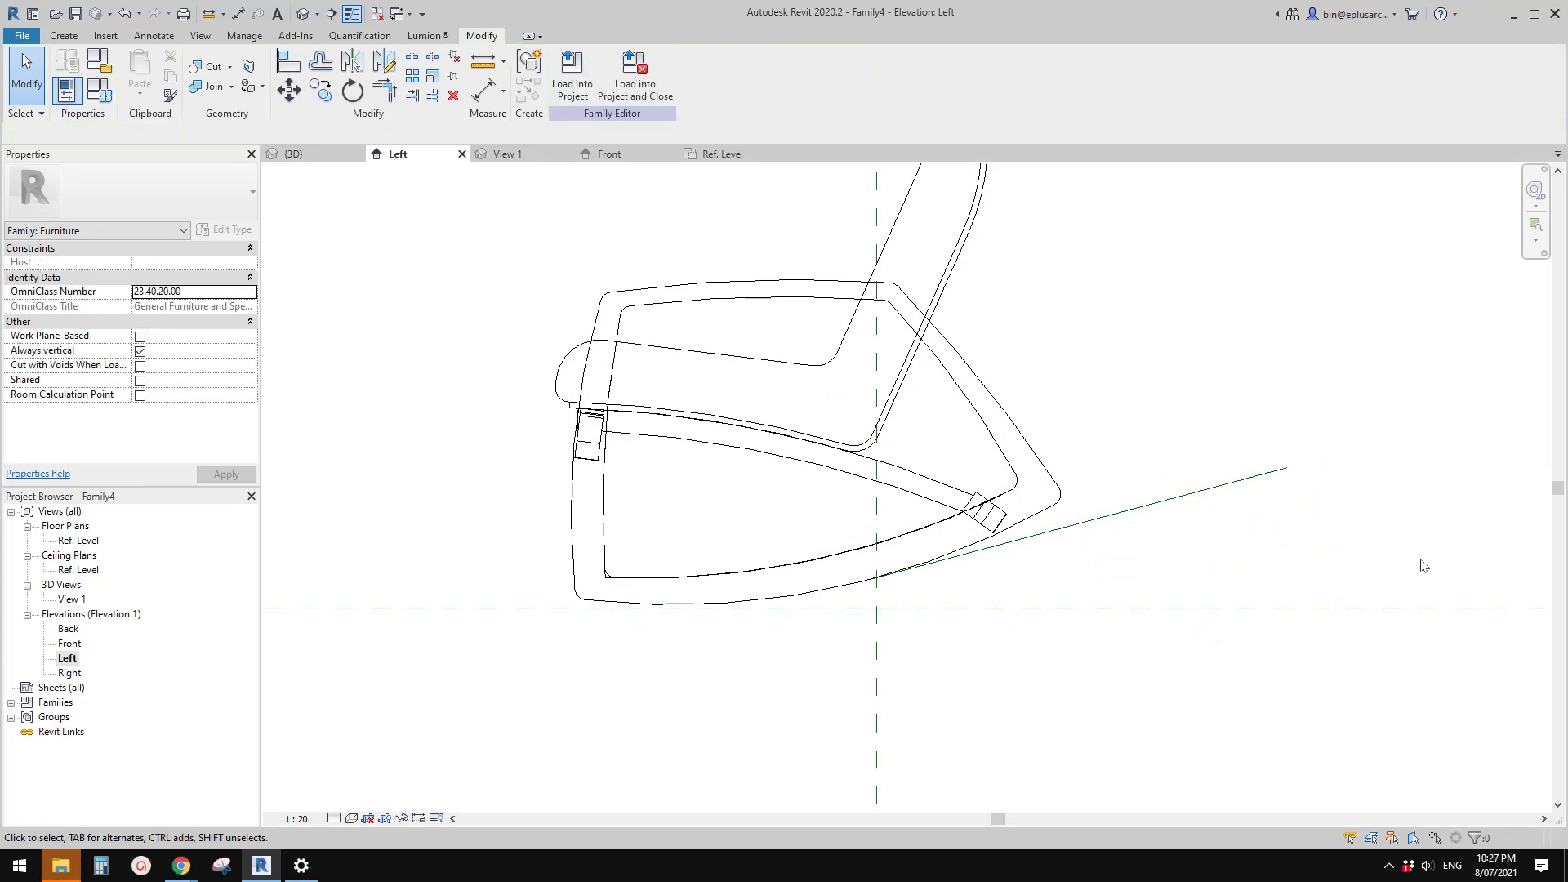
pyautogui.click(1234, 482)
pyautogui.moveTo(1289, 468); pyautogui.dragTo(1319, 651)
pyautogui.moveTo(1186, 645); pyautogui.dragTo(1202, 657)
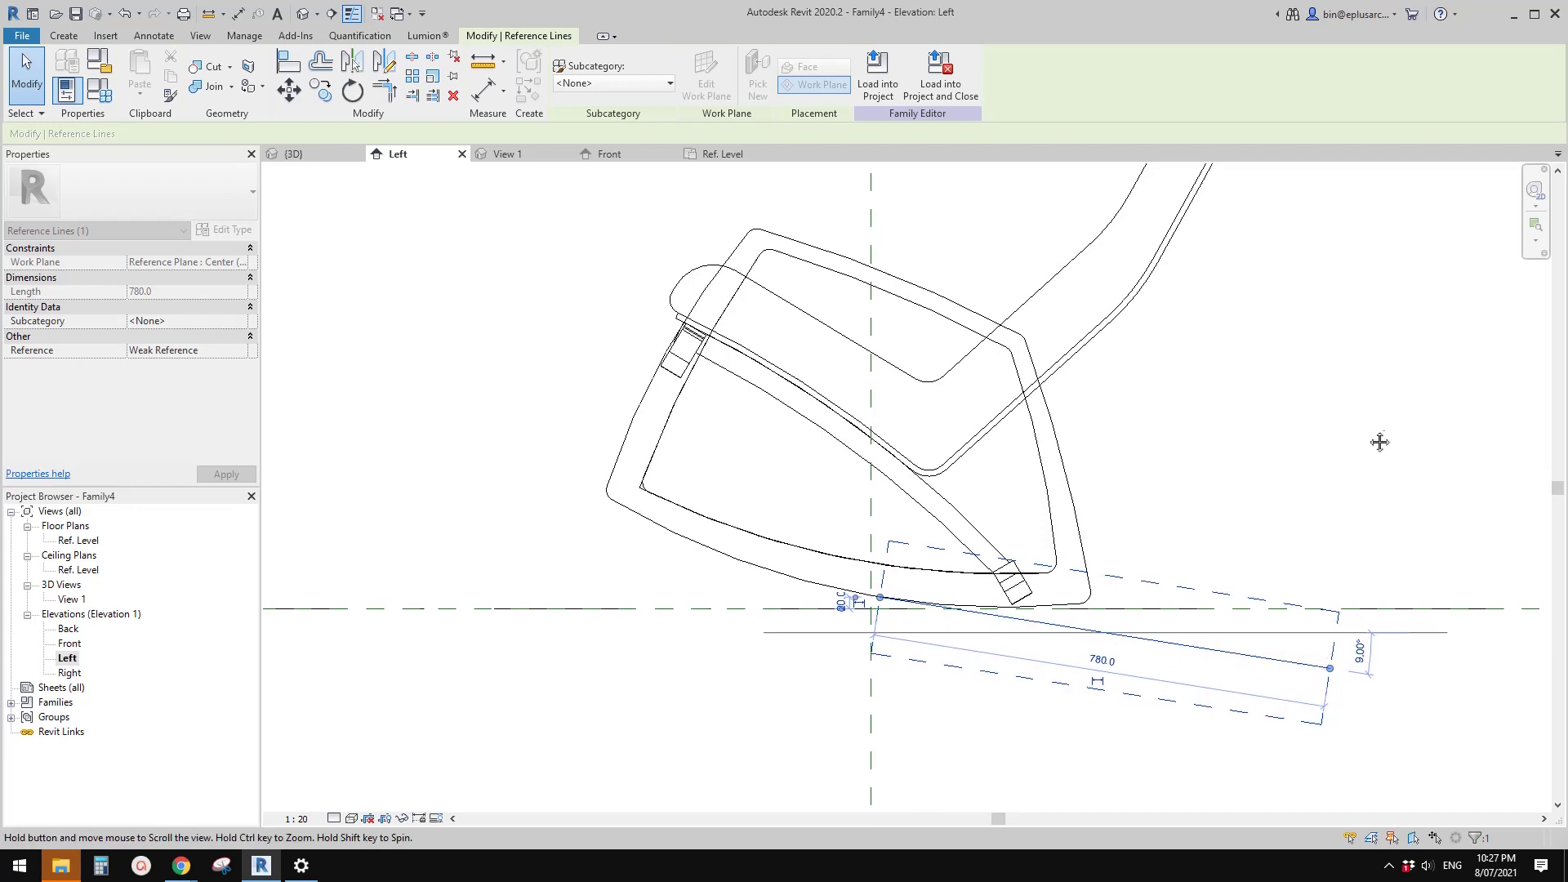
# Bring the 780-long reference line back to horizontal with the chair upright.
pyautogui.click(1446, 441)
pyautogui.scroll(-2, 1240, 491)
pyautogui.scroll(2, 1299, 497)
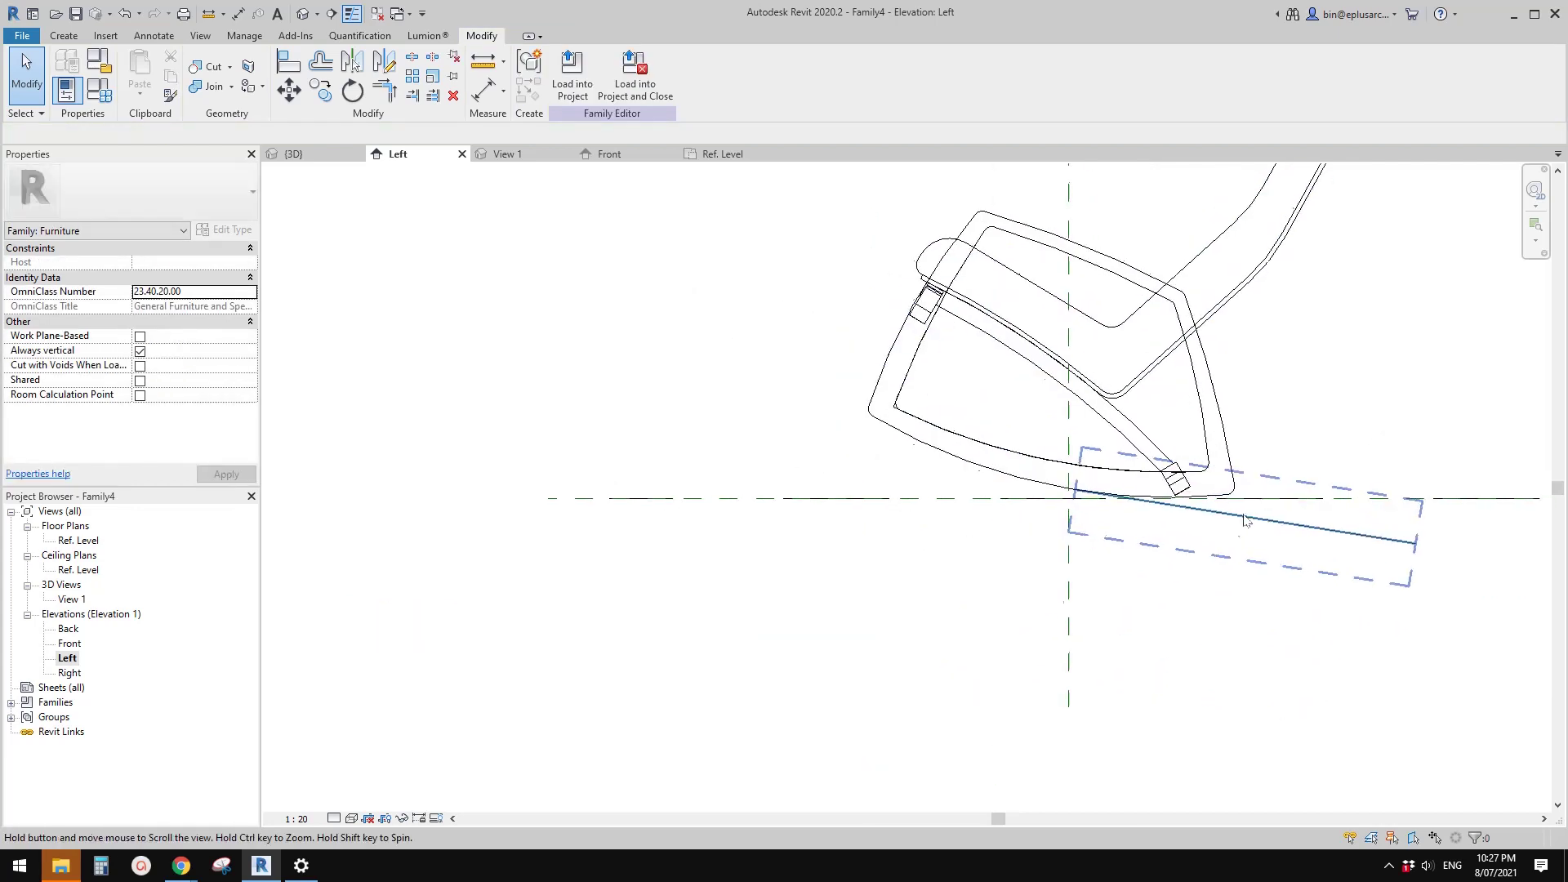
pyautogui.click(1312, 532)
pyautogui.moveTo(1407, 534); pyautogui.dragTo(1408, 492)
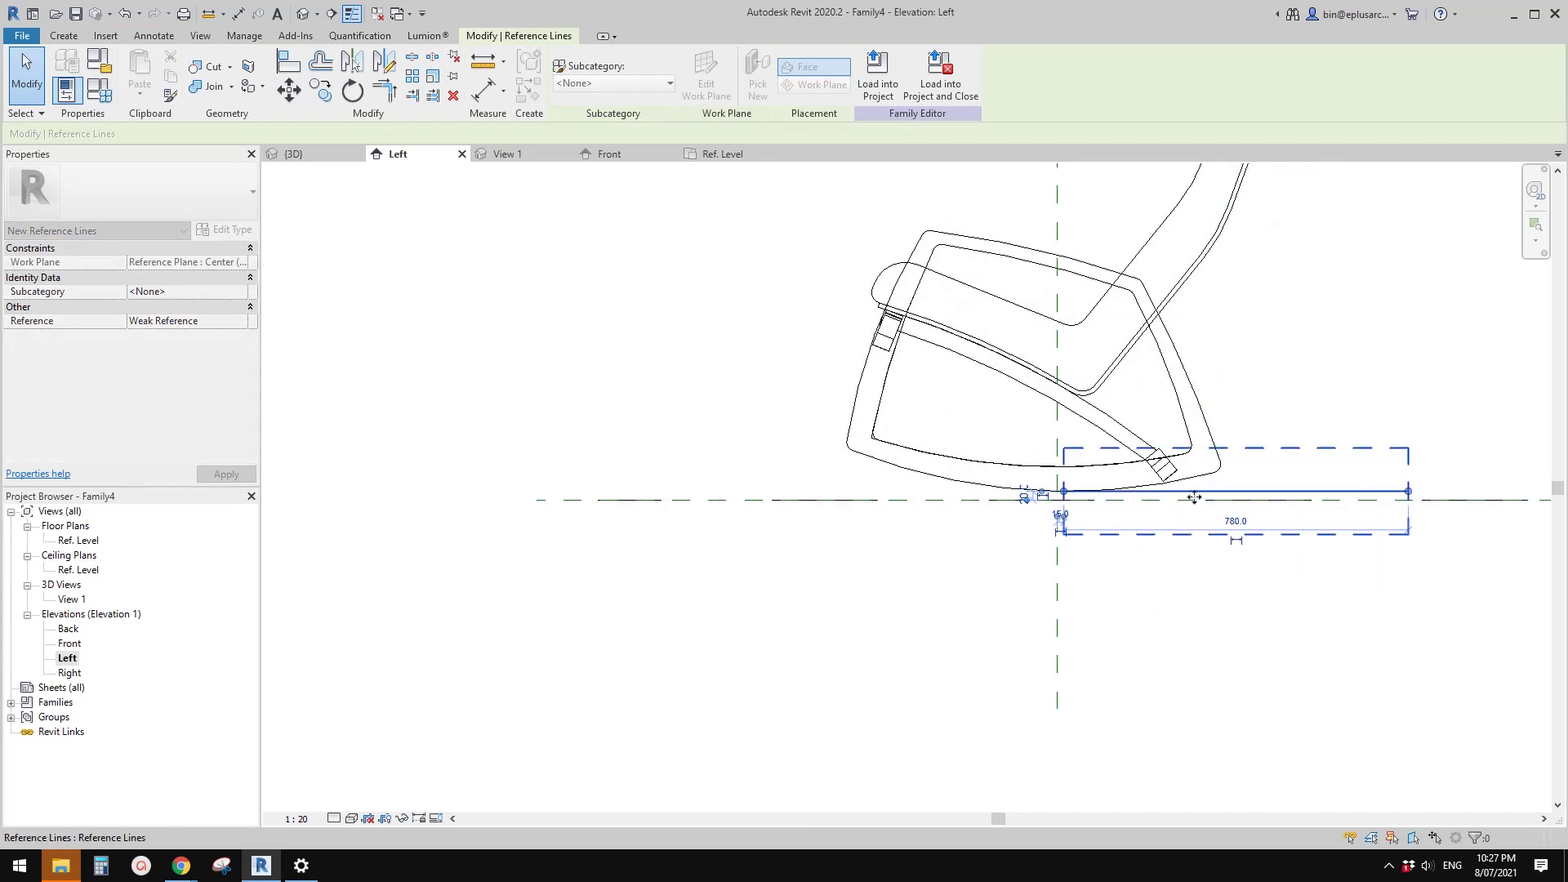
# Shift the reference line and chair up and to the right, then undo back to a clear selection.
pyautogui.moveTo(1204, 489); pyautogui.dragTo(1341, 425)
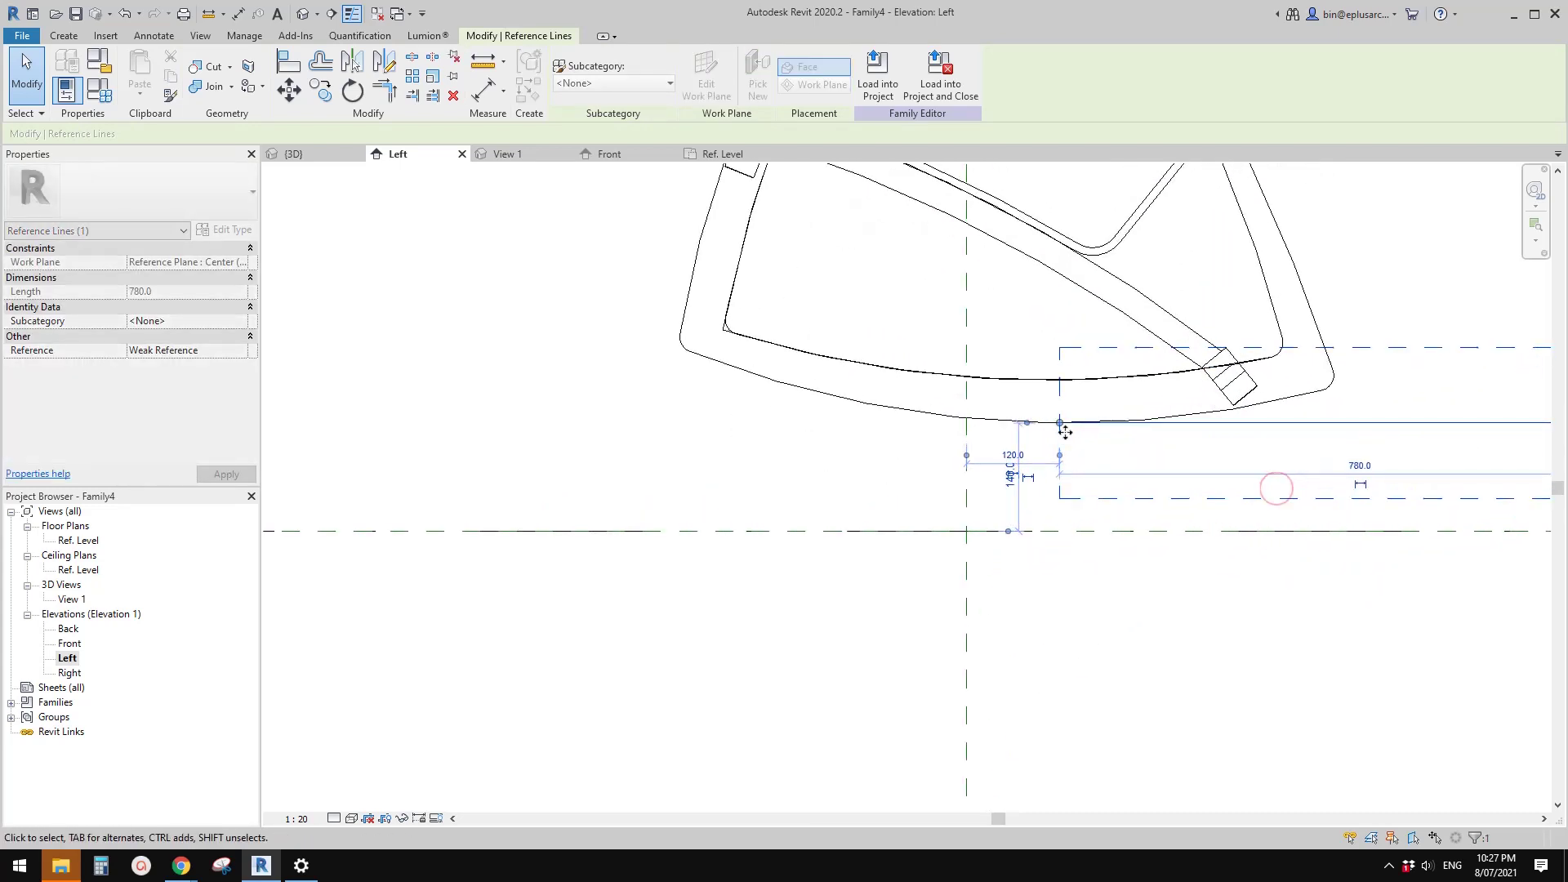
pyautogui.press('Escape')
pyautogui.click(979, 436)
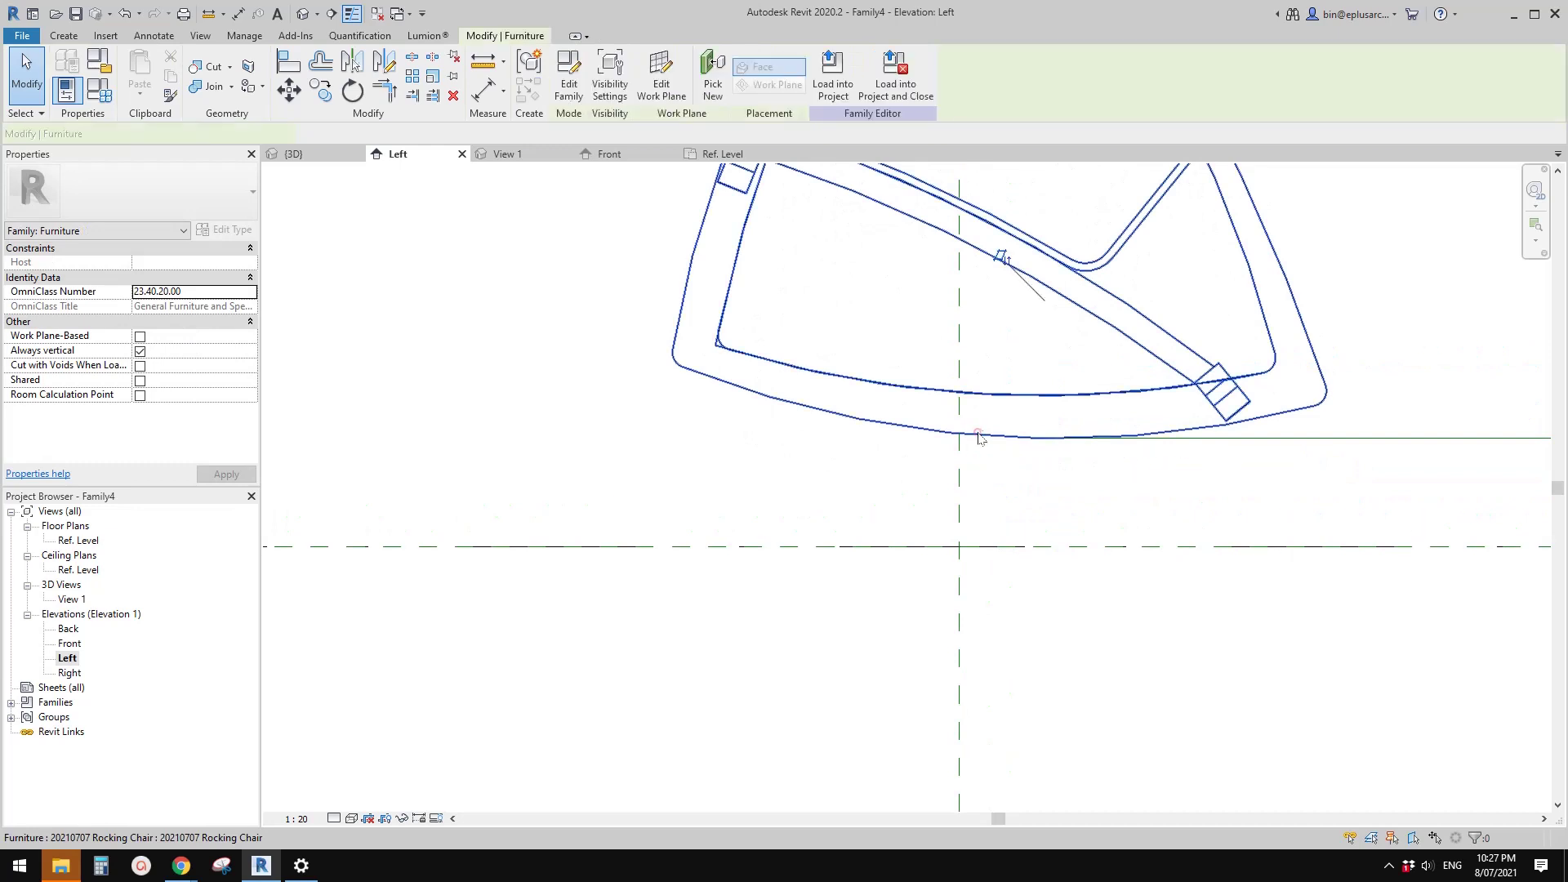
pyautogui.scroll(3, 1025, 445)
pyautogui.press('Escape')
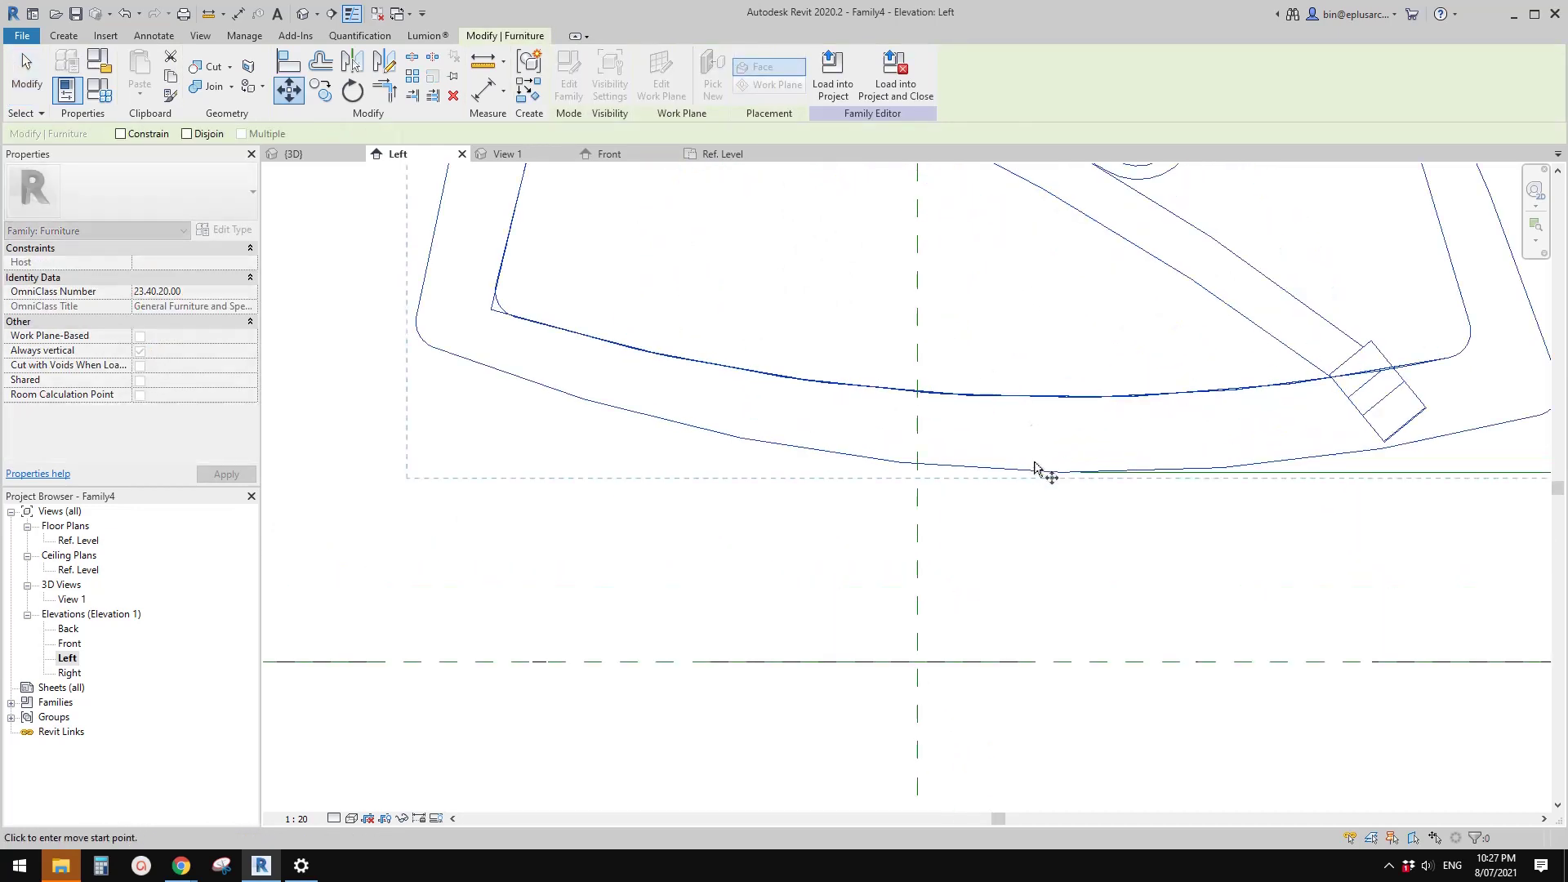
pyautogui.hotkey('ctrl', 'z')
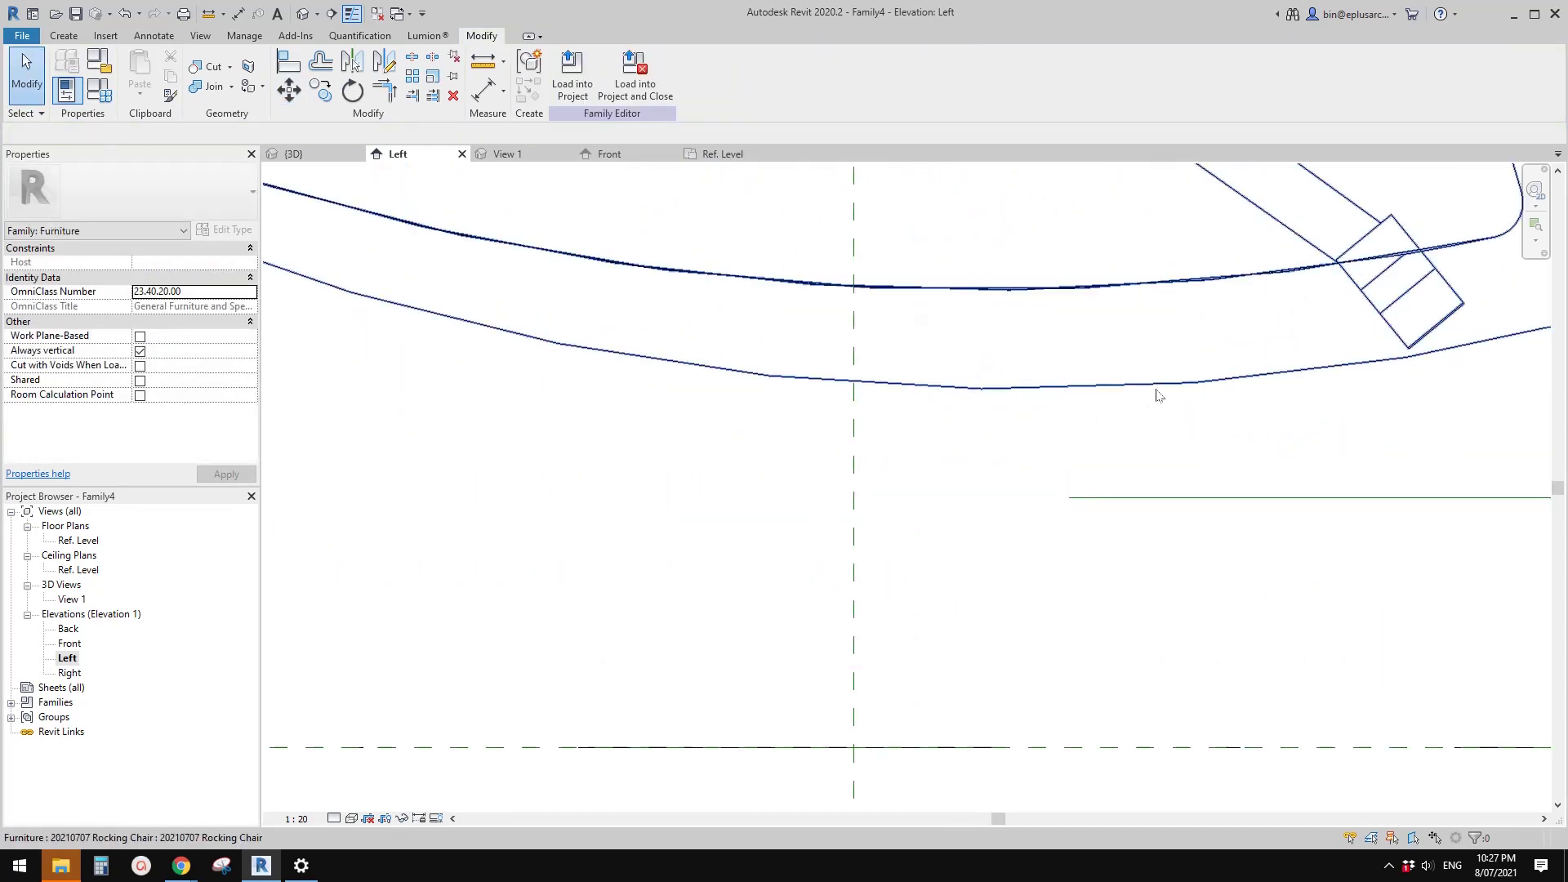
# Move the chair (MV) from the rocker's lowest point onto the reference line's end.
pyautogui.click(1155, 389)
pyautogui.scroll(2, 1151, 372)
pyautogui.press('m')
pyautogui.press('v')
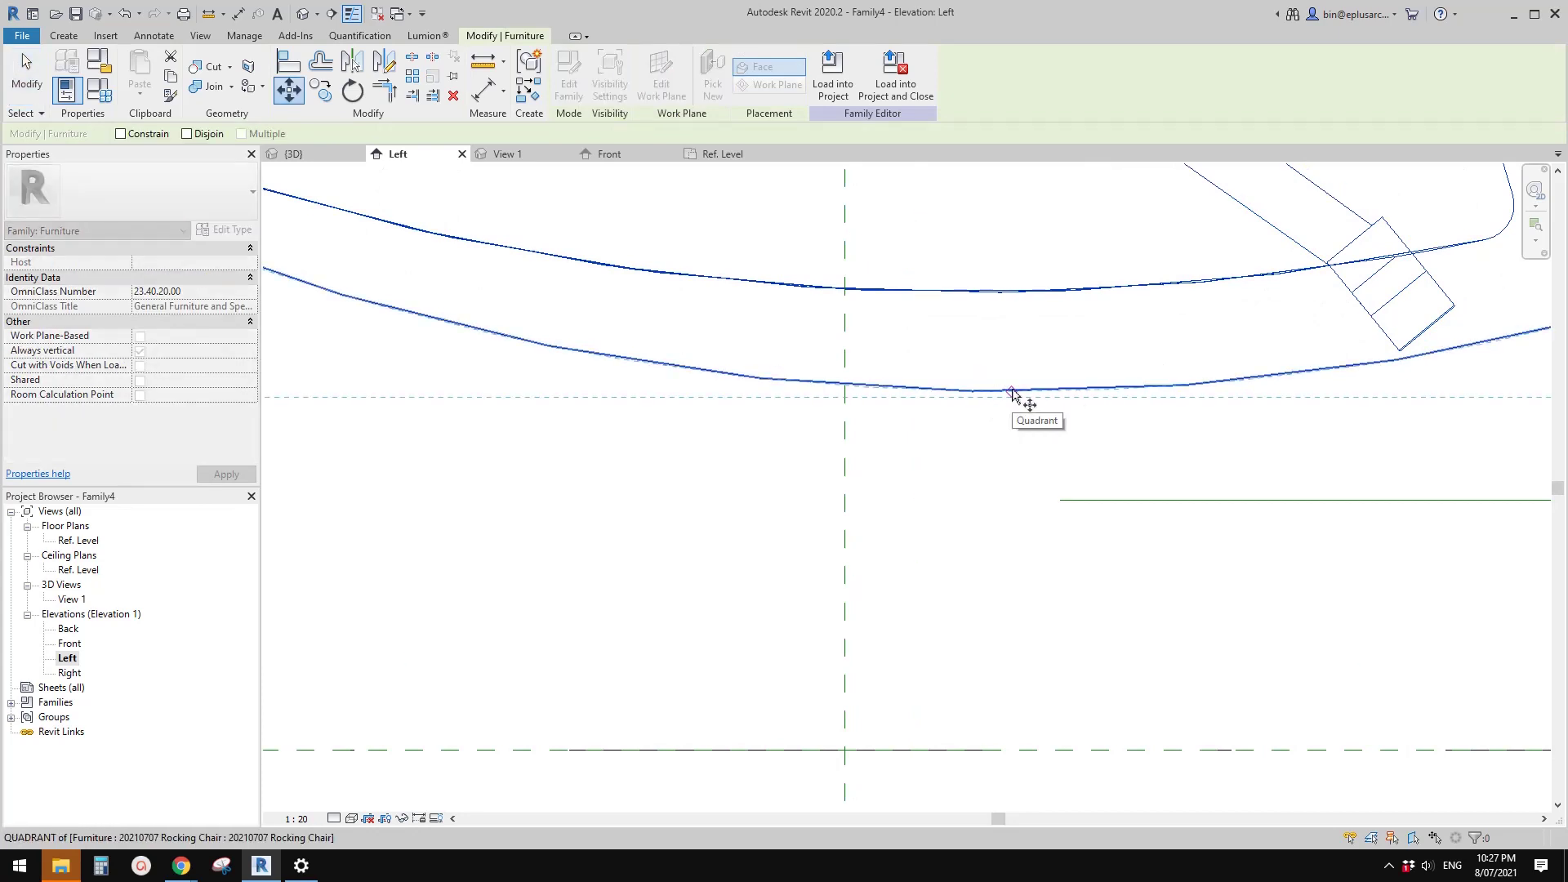
pyautogui.press('s')
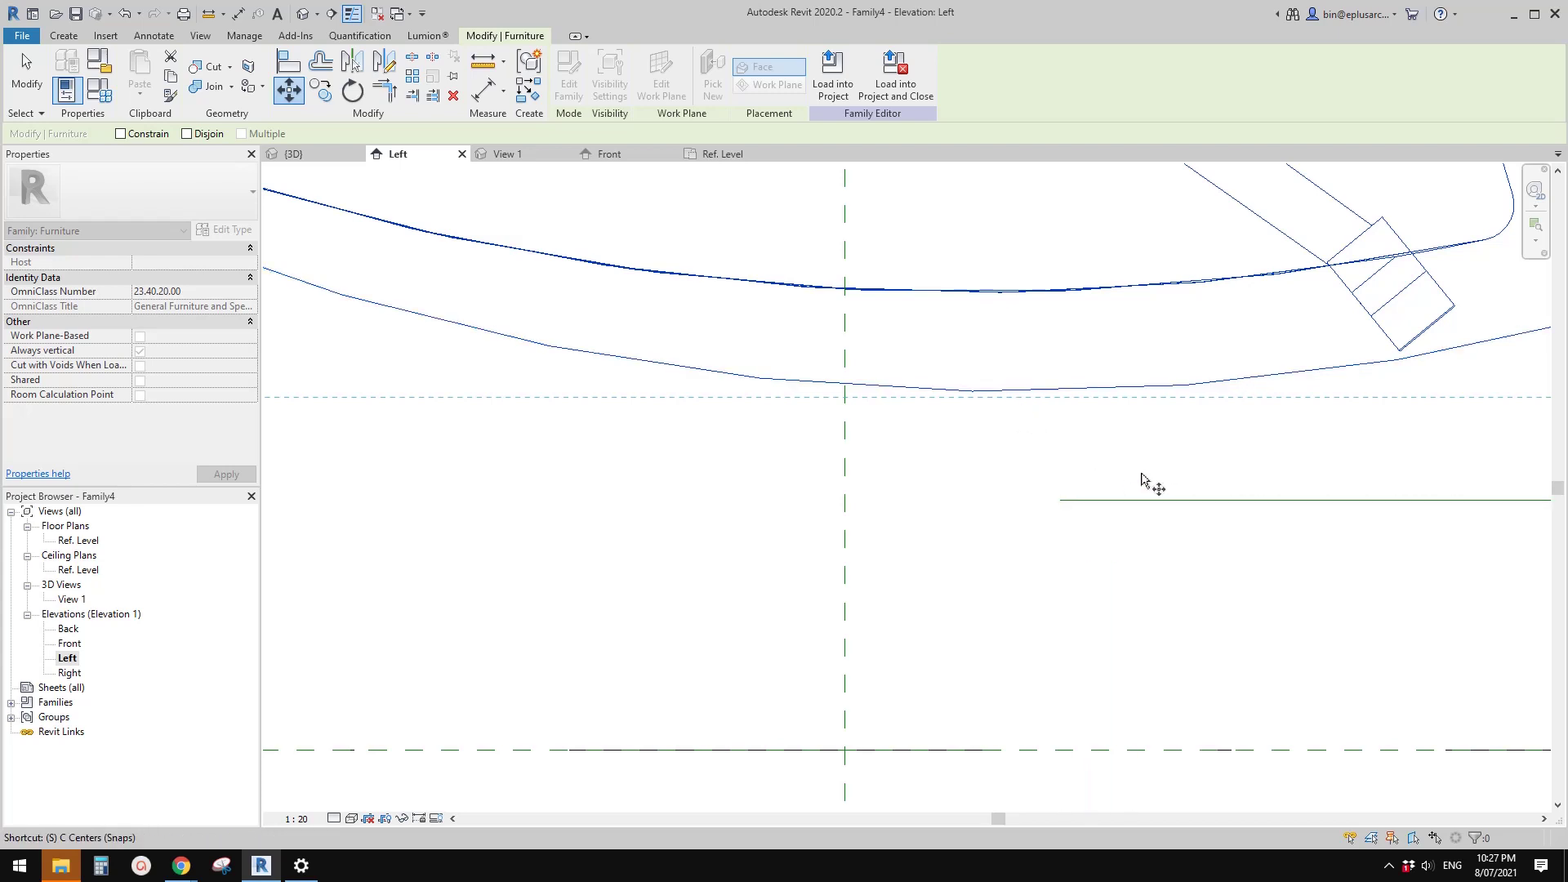
pyautogui.press('c')
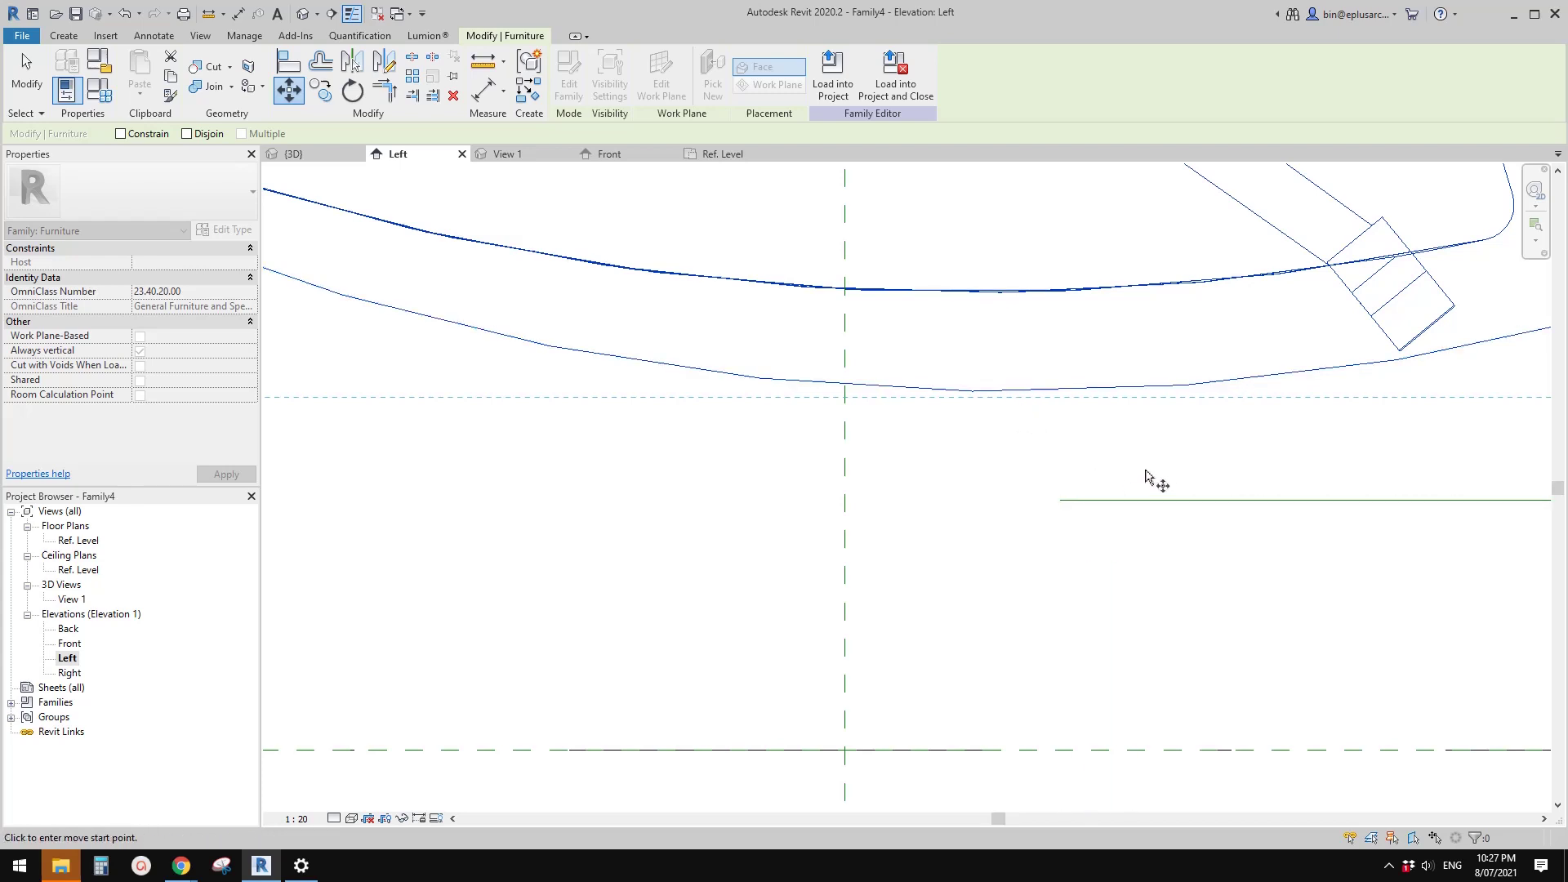
pyautogui.click(1157, 395)
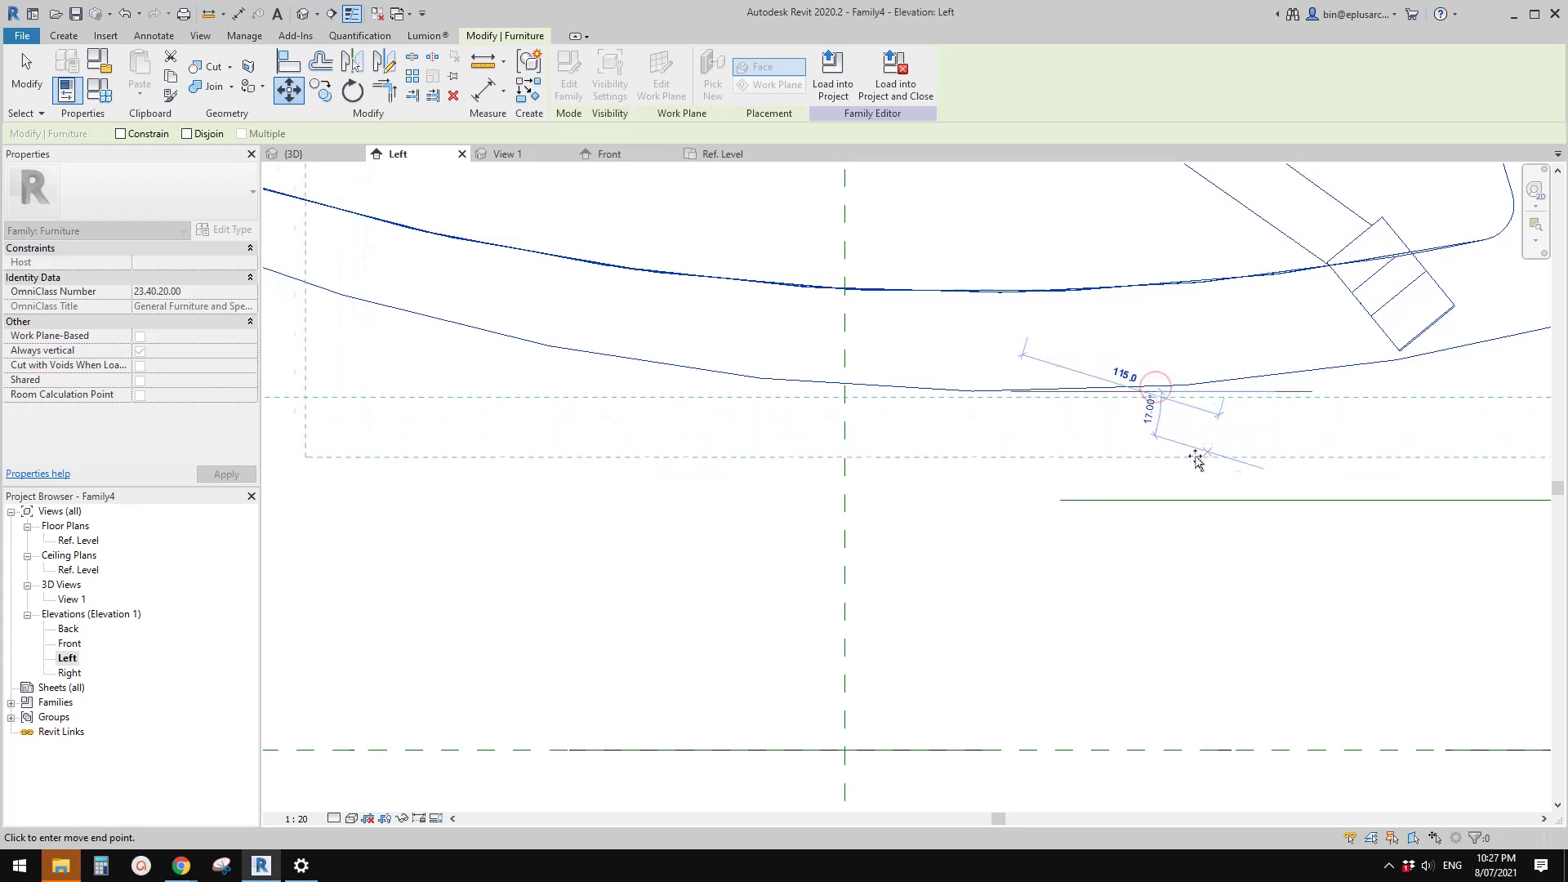
pyautogui.click(1061, 500)
pyautogui.press('Escape')
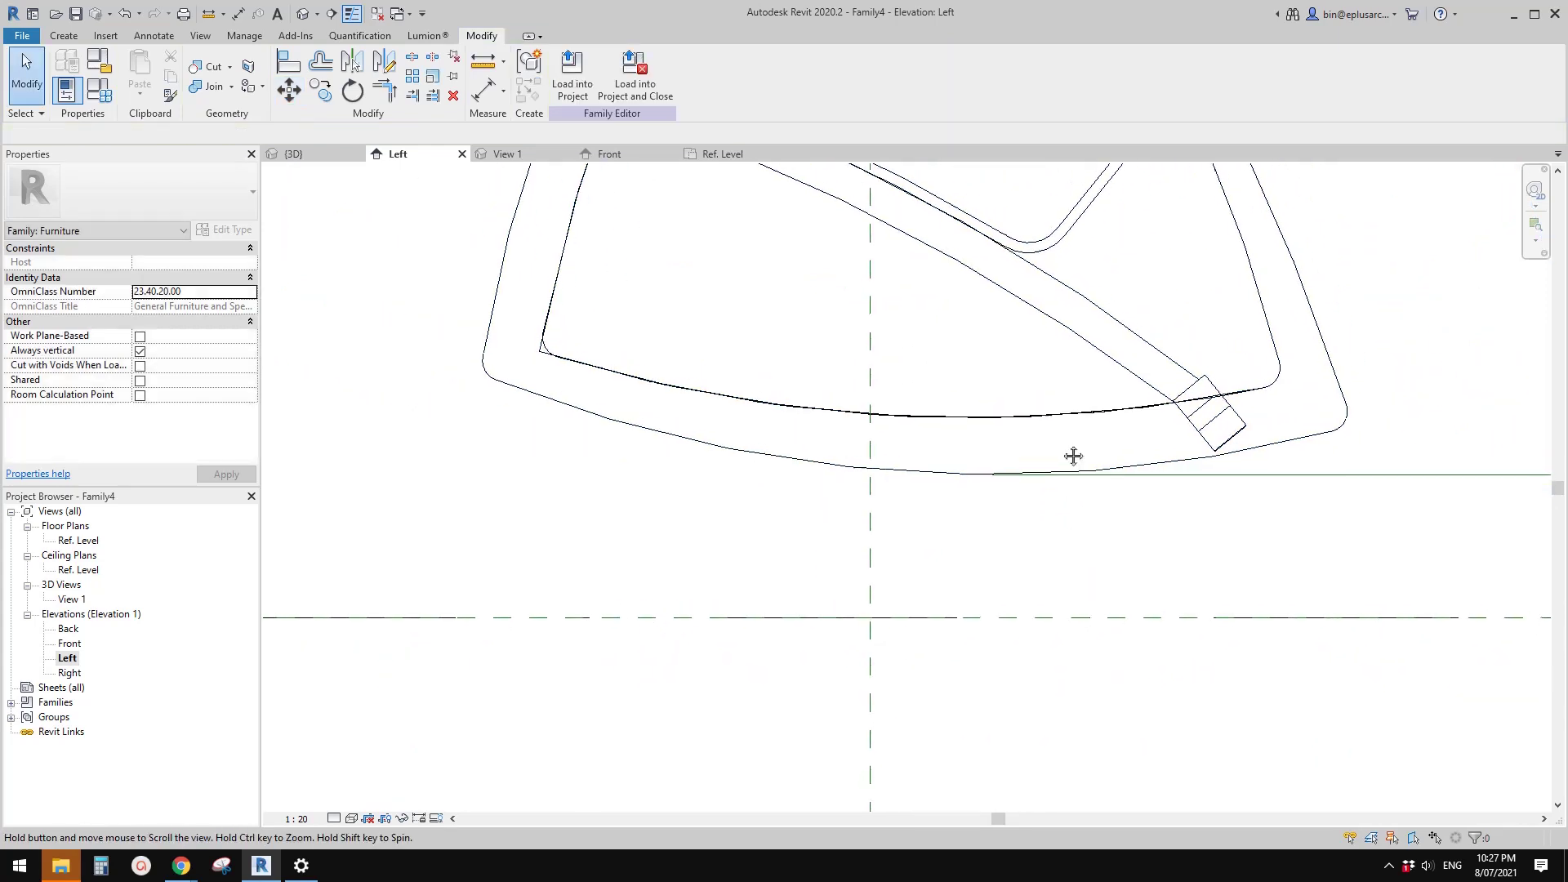
# Move the reference line so its start sits on the Center reference plane.
pyautogui.click(1294, 476)
pyautogui.moveTo(1225, 490); pyautogui.dragTo(1211, 466, button='middle')
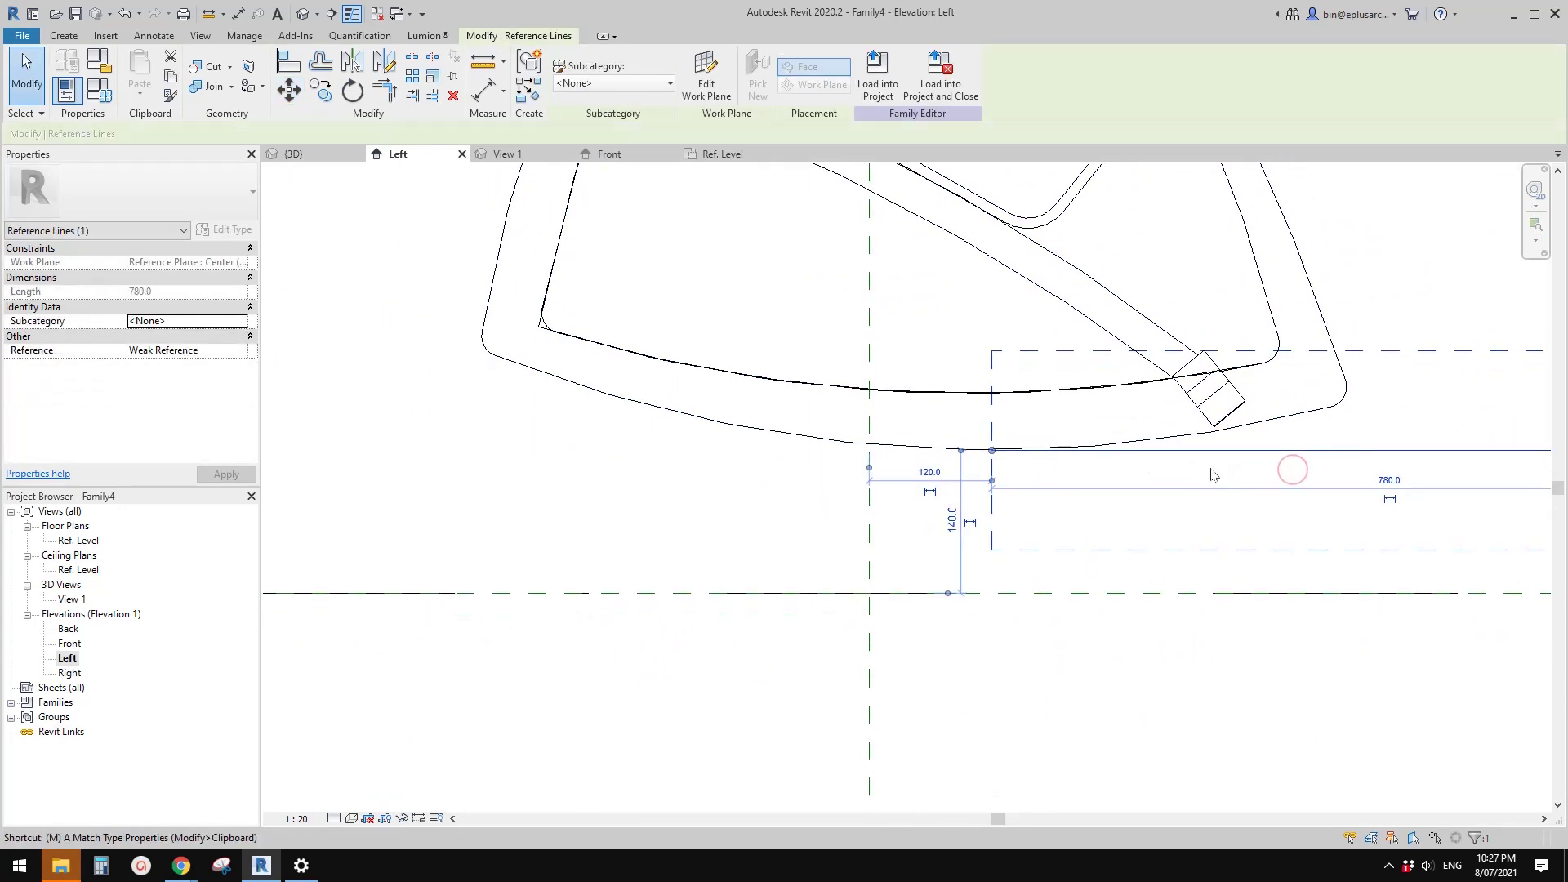
pyautogui.press('v')
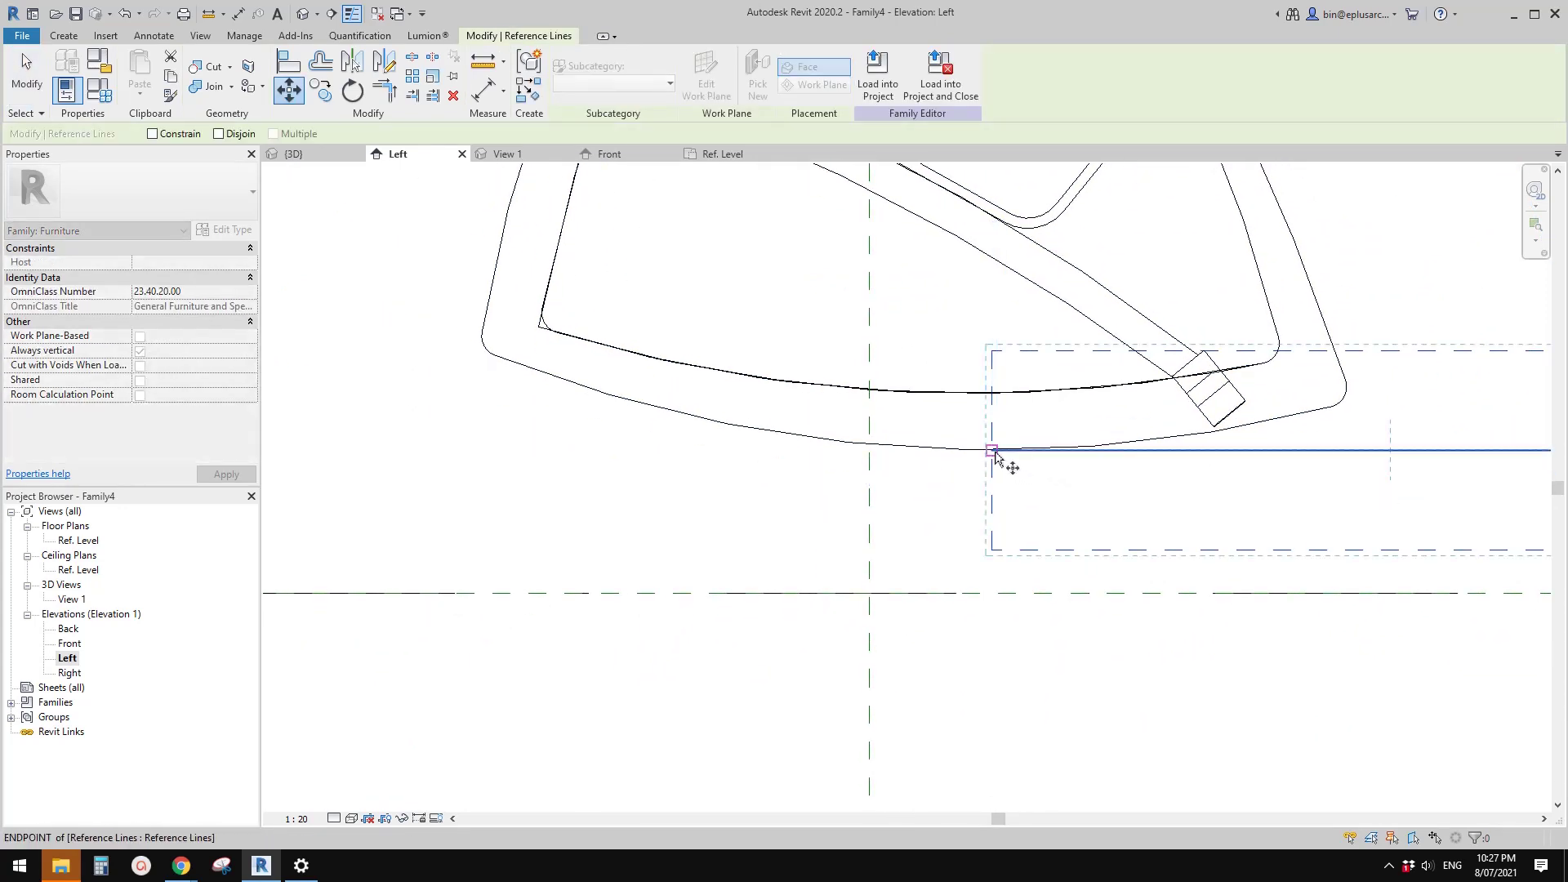
pyautogui.click(992, 451)
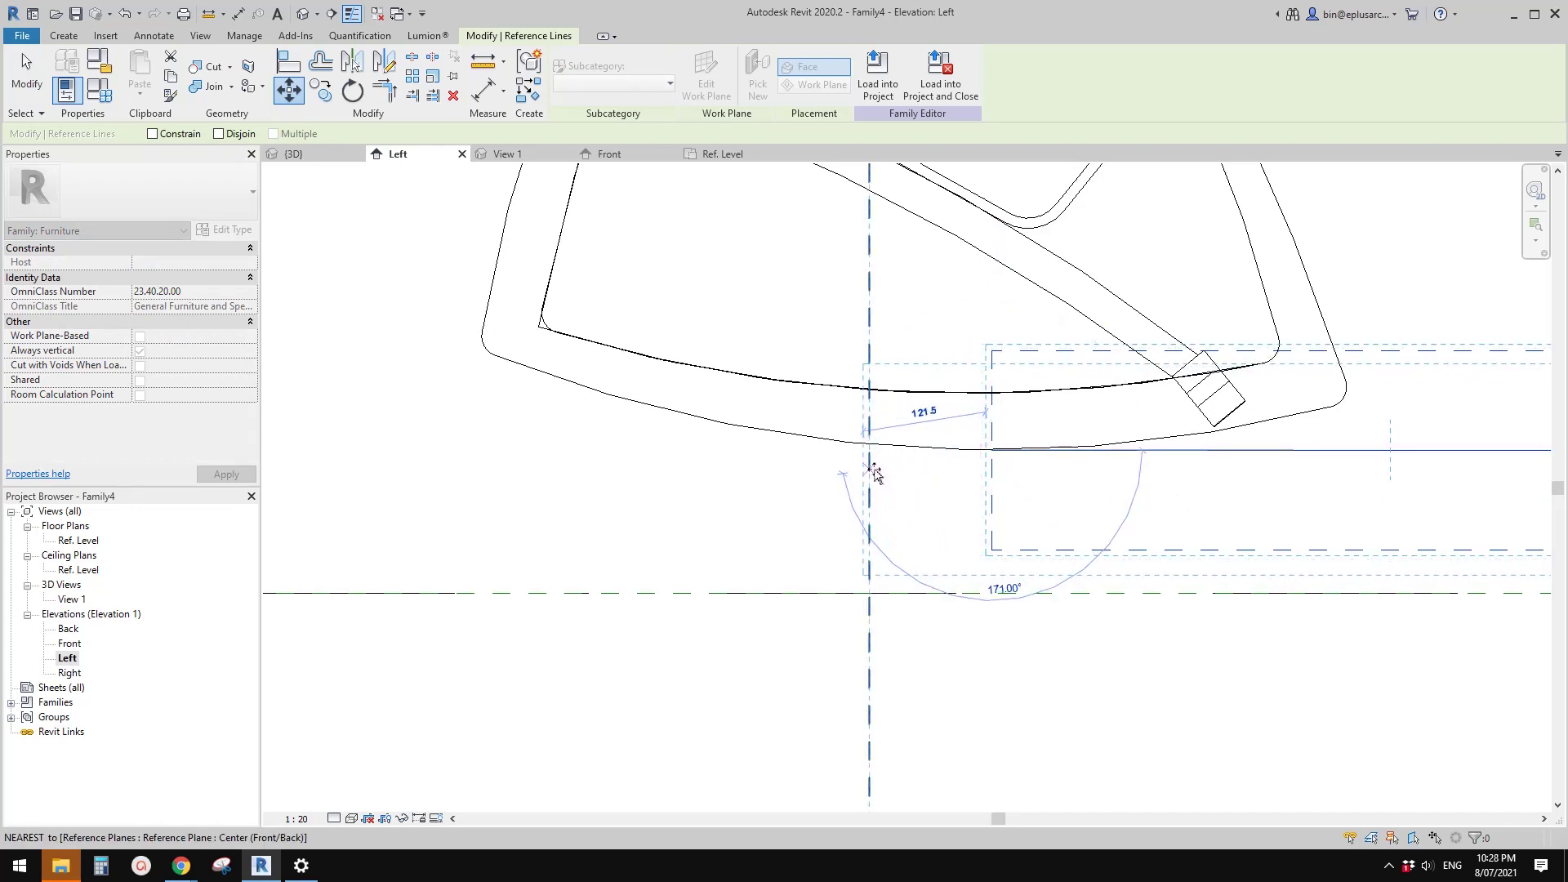
pyautogui.click(872, 495)
pyautogui.scroll(-3, 872, 495)
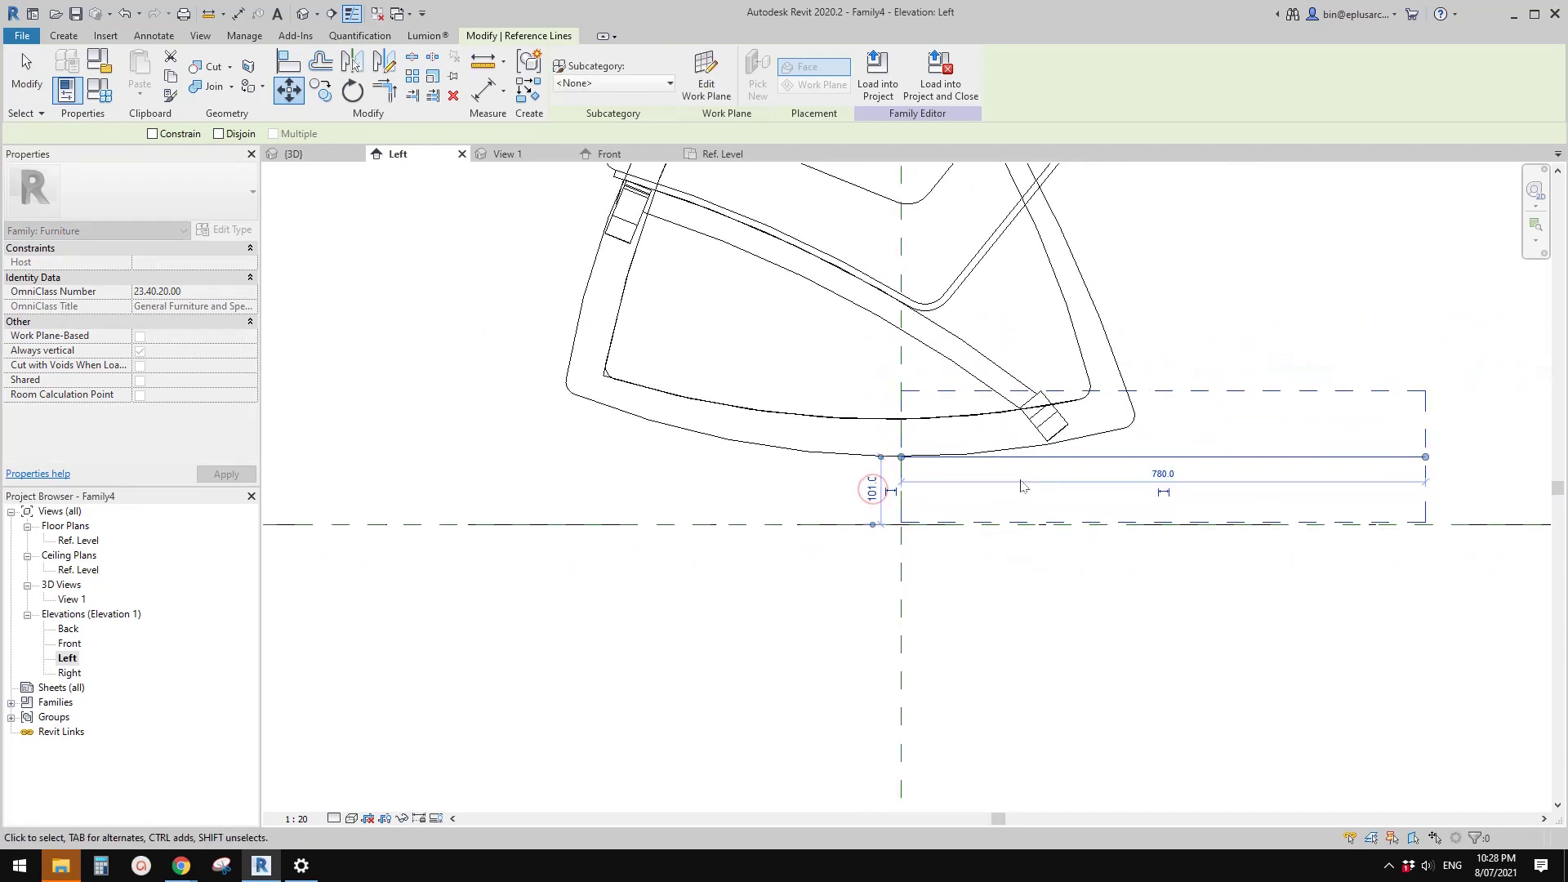
pyautogui.moveTo(1021, 490); pyautogui.dragTo(1070, 472, button='middle')
pyautogui.press('Escape')
pyautogui.press('Escape')
pyautogui.scroll(-2, 903, 417)
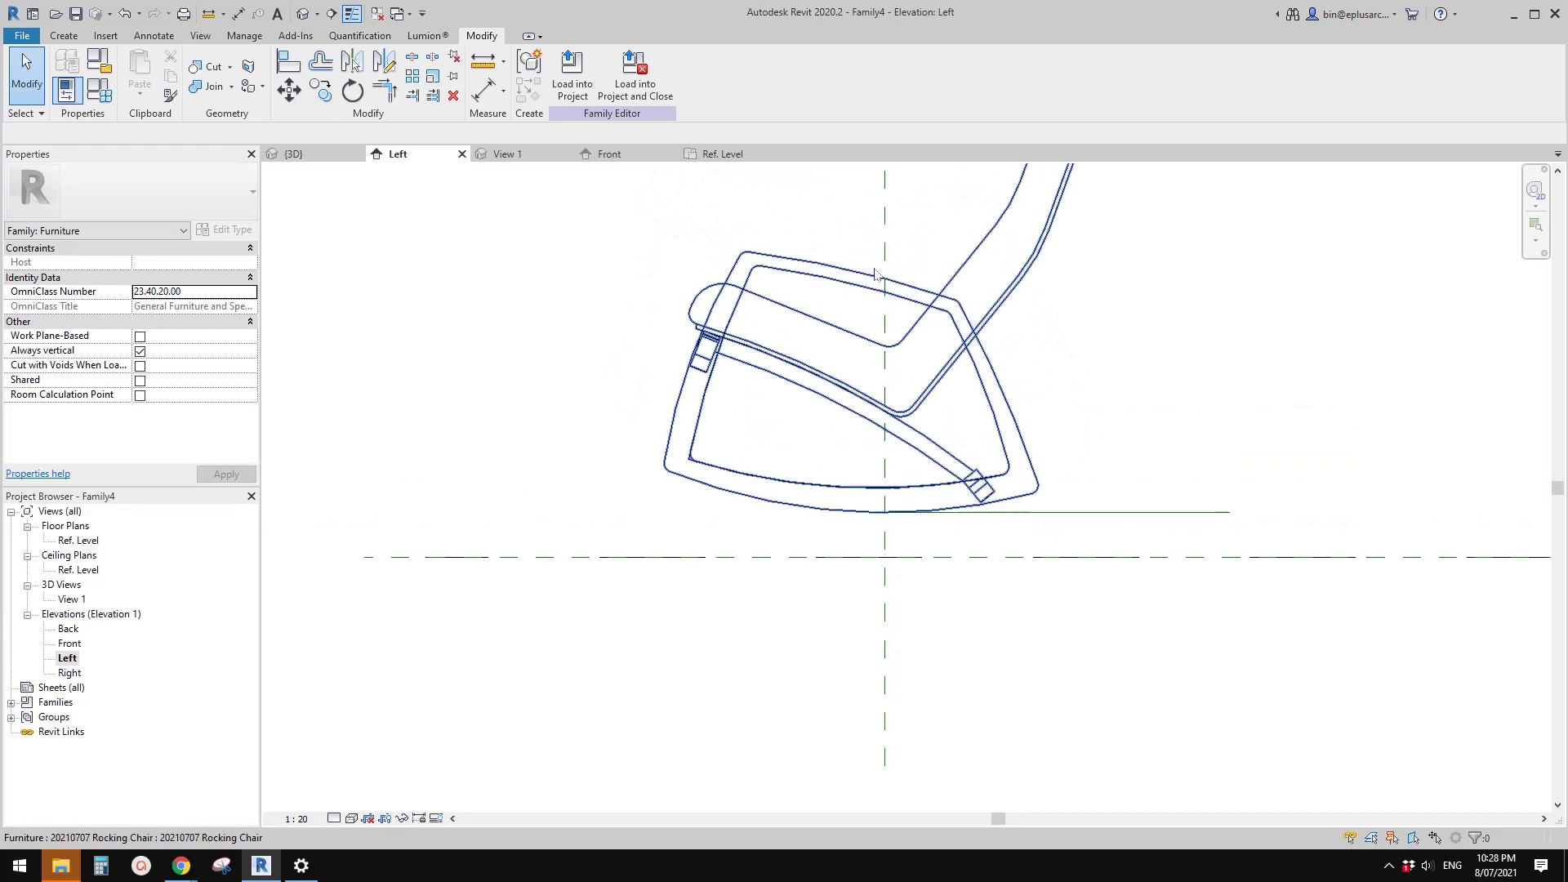
# Raise the reference line's right end so it slopes about 20° and the chair rocks back.
pyautogui.moveTo(907, 425); pyautogui.dragTo(1022, 433, button='middle')
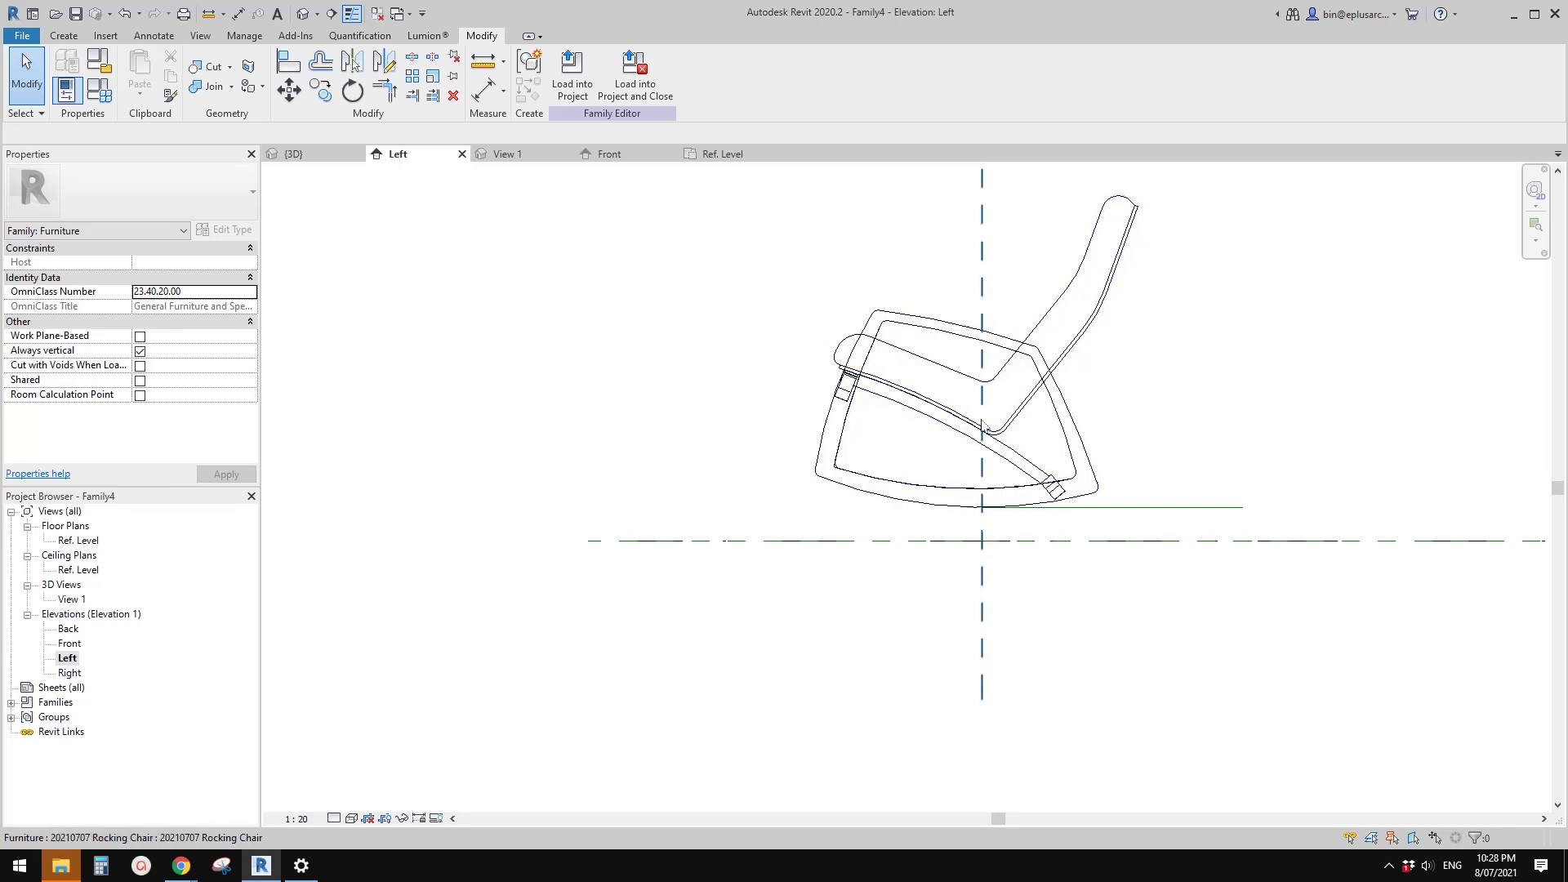
pyautogui.click(1225, 507)
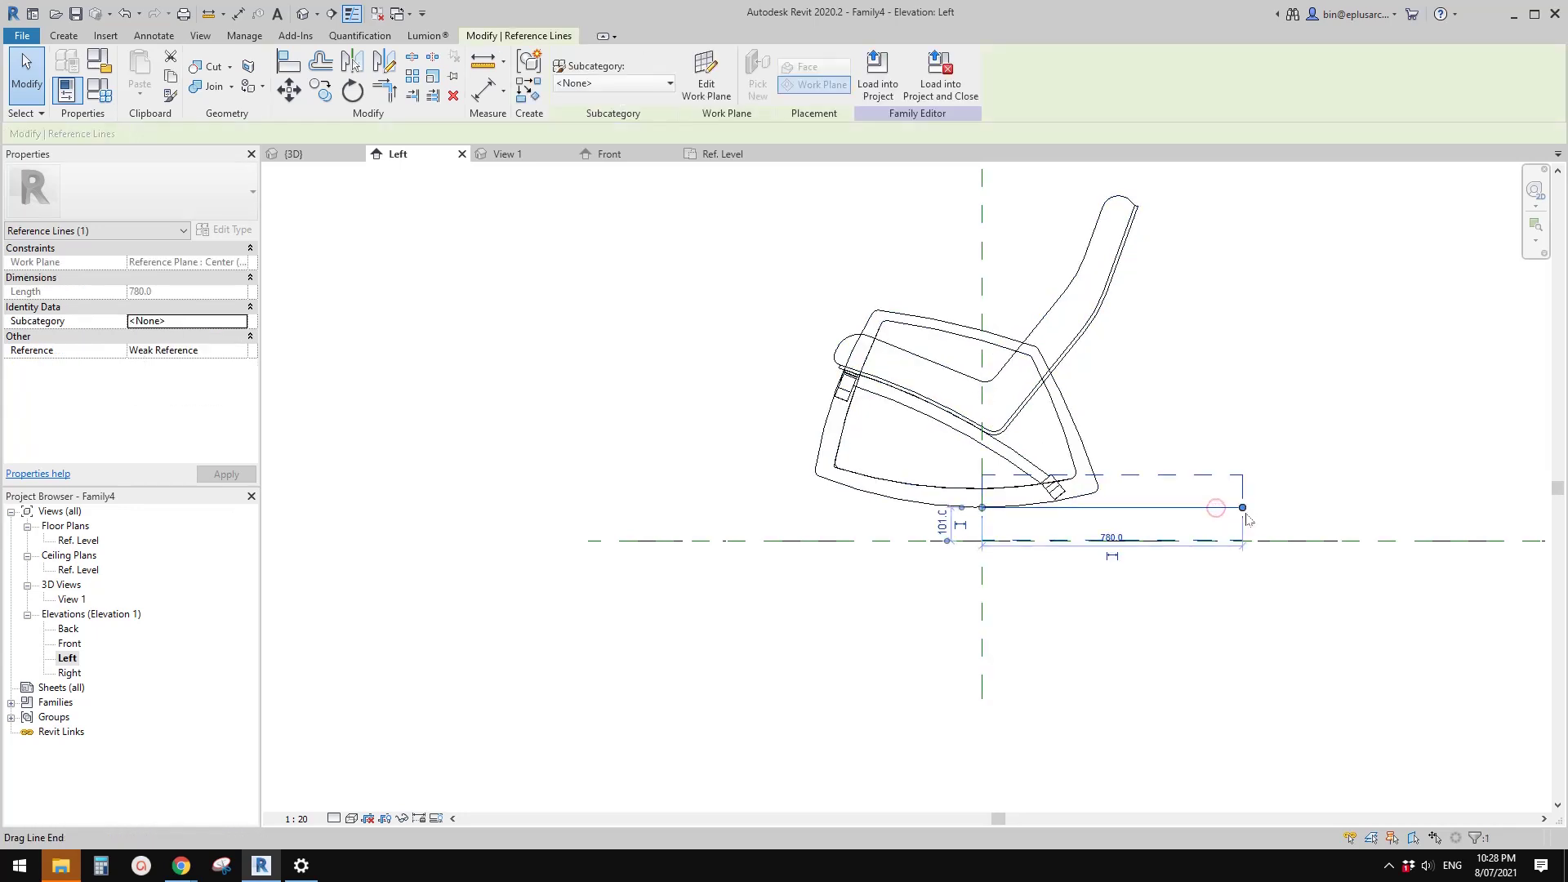
pyautogui.moveTo(1245, 509)
pyautogui.mouseDown()
pyautogui.moveTo(1263, 541)
pyautogui.moveTo(1262, 417)
pyautogui.moveTo(1271, 500)
pyautogui.mouseUp()
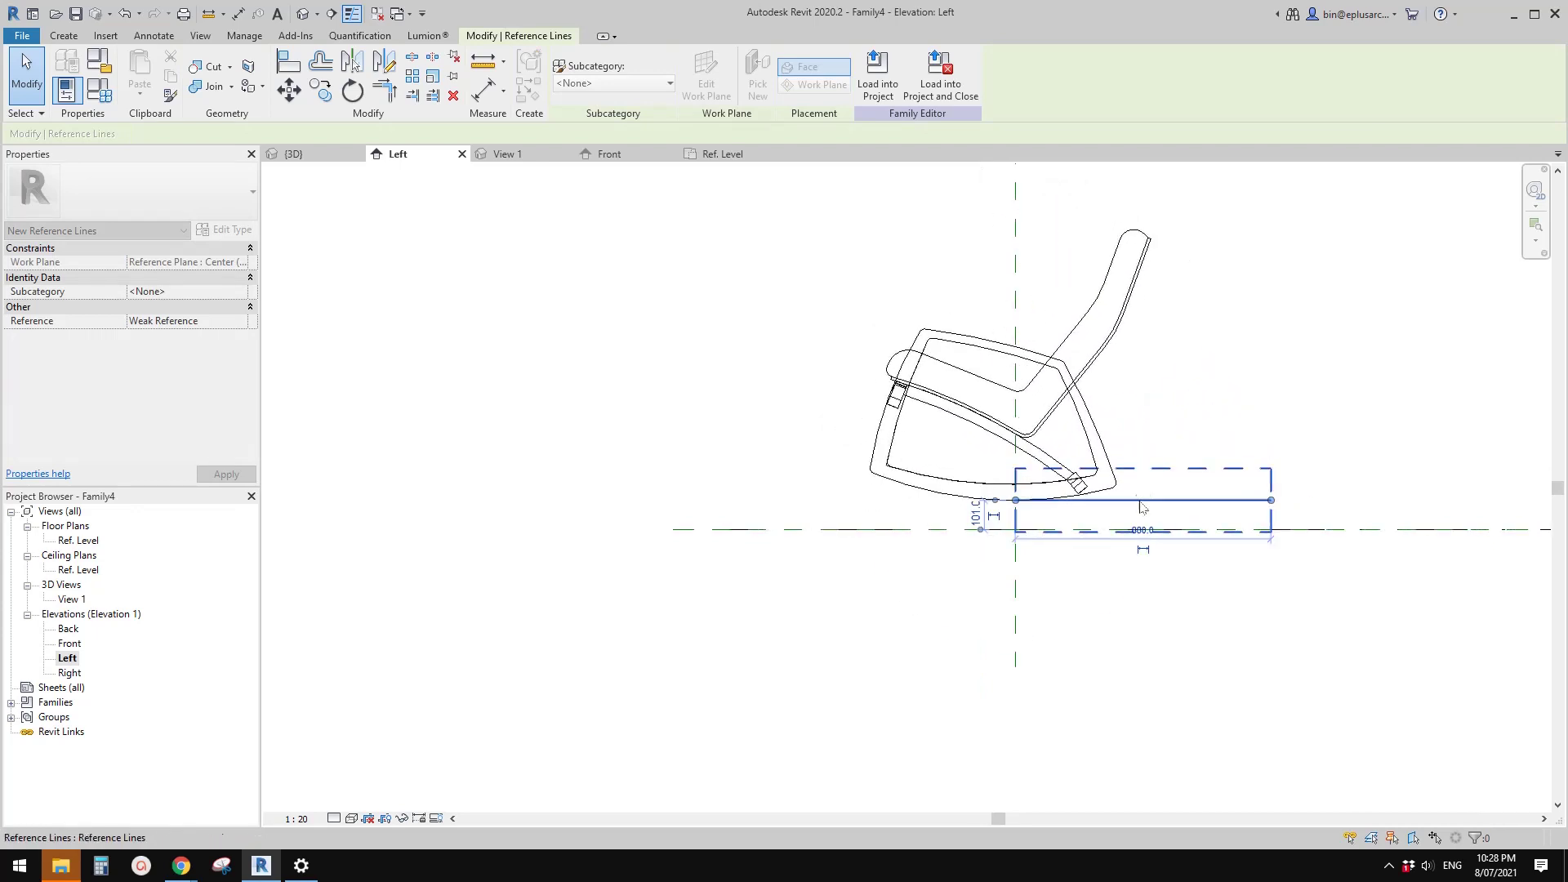
pyautogui.scroll(2, 959, 507)
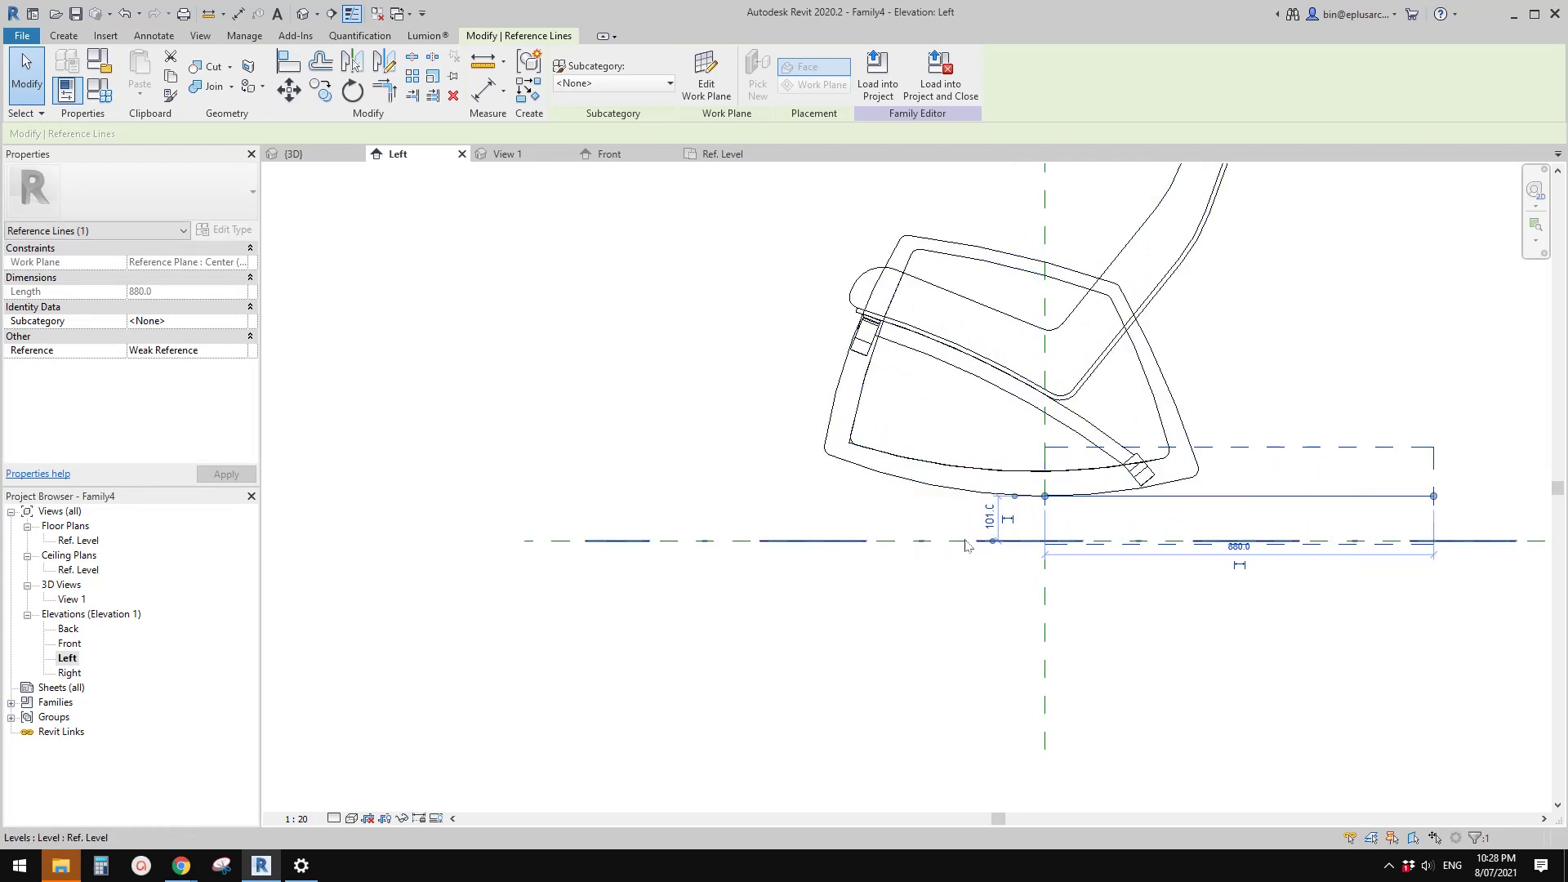
pyautogui.scroll(-2, 966, 546)
pyautogui.click(1177, 378)
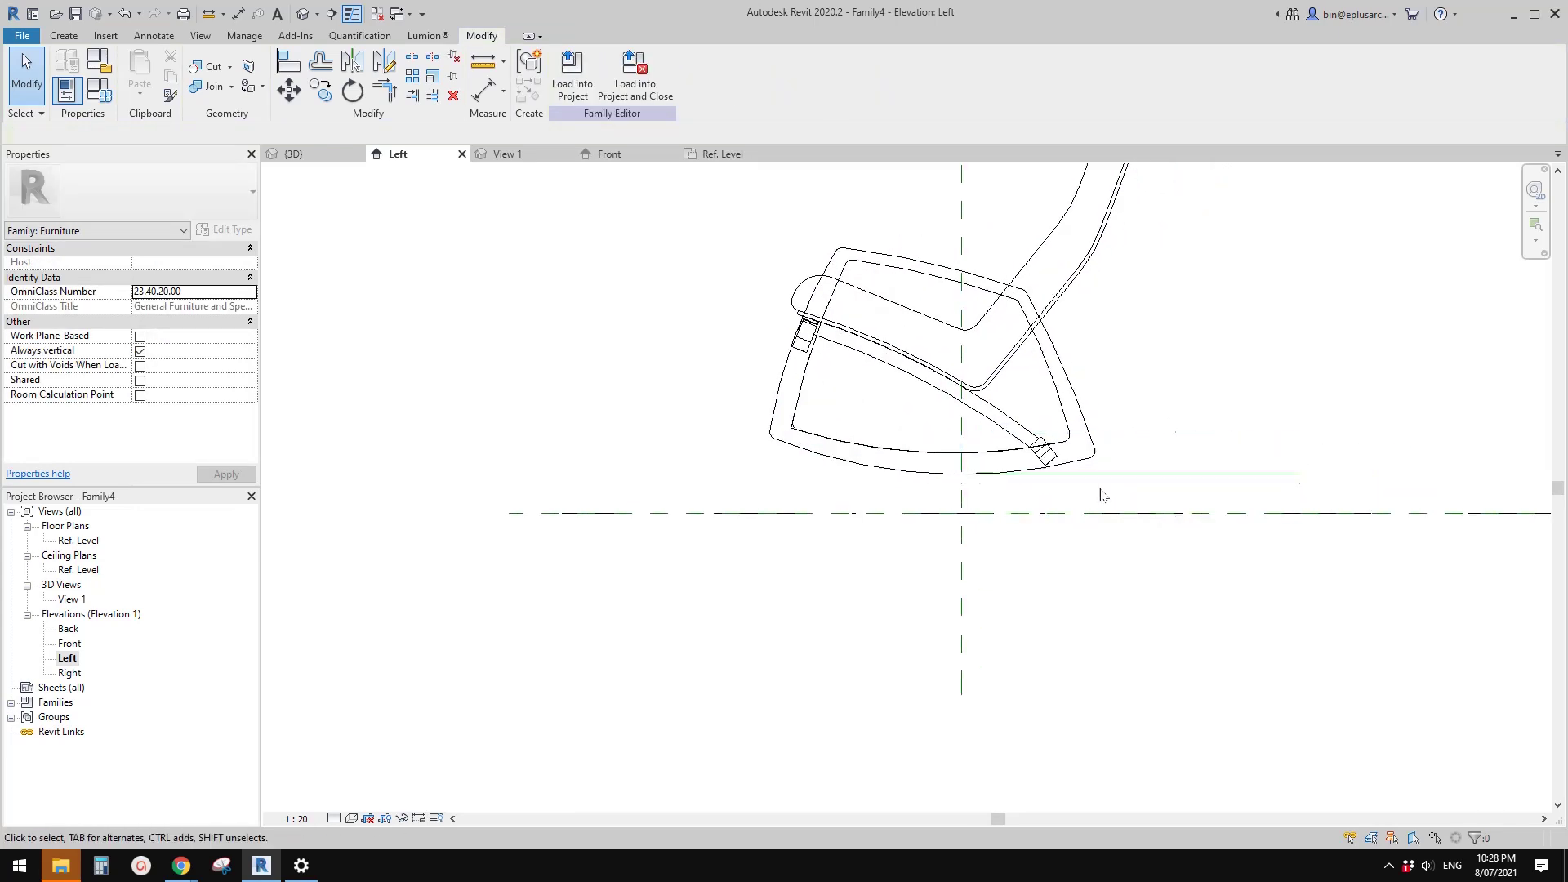
pyautogui.scroll(3, 1169, 466)
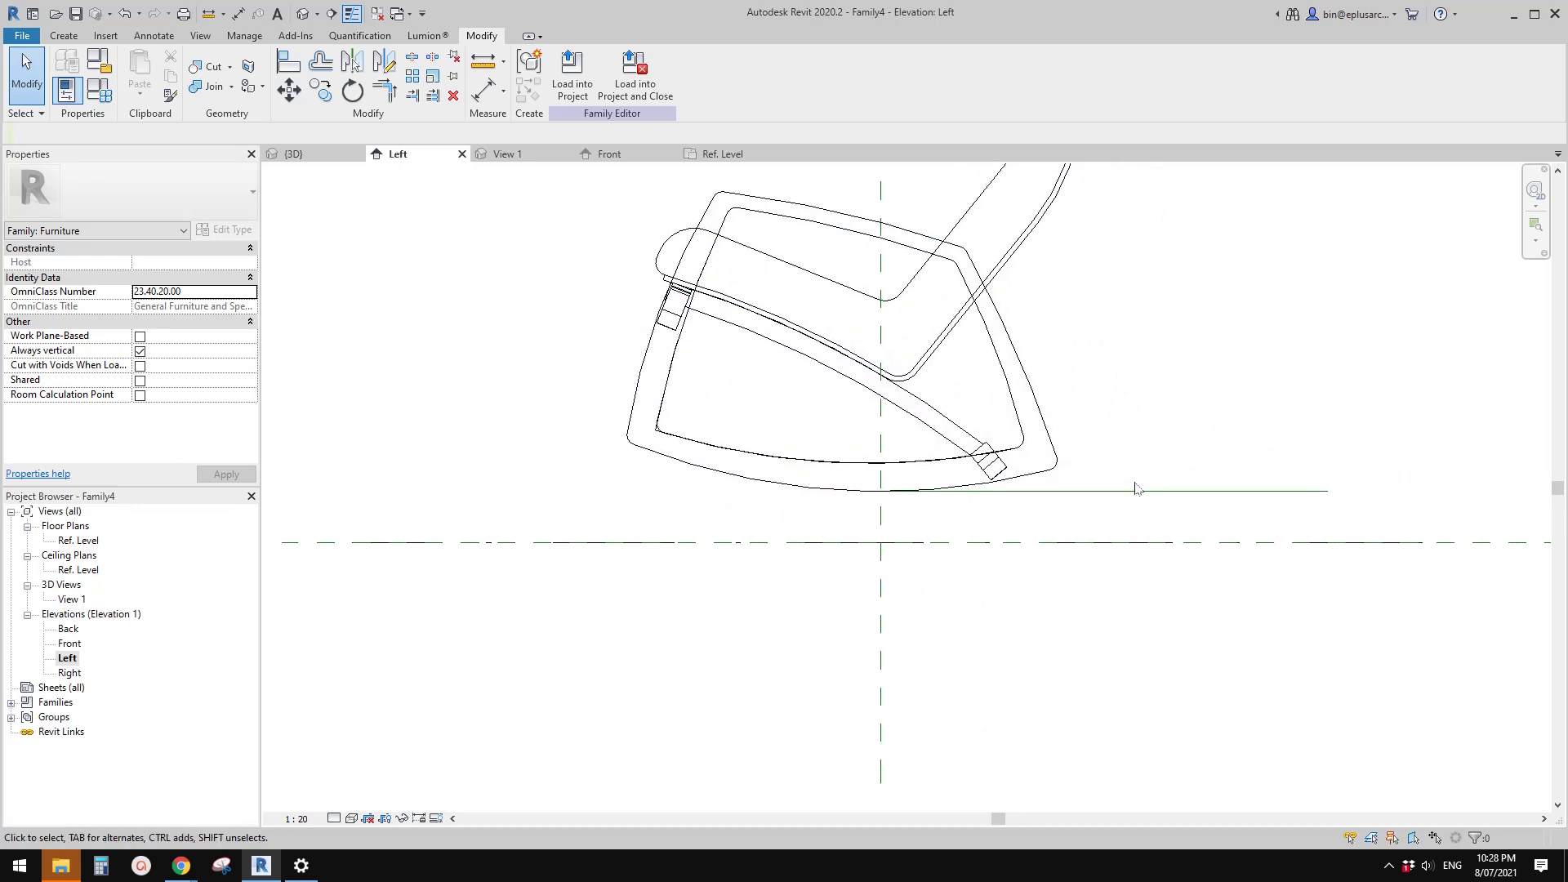
pyautogui.click(1254, 490)
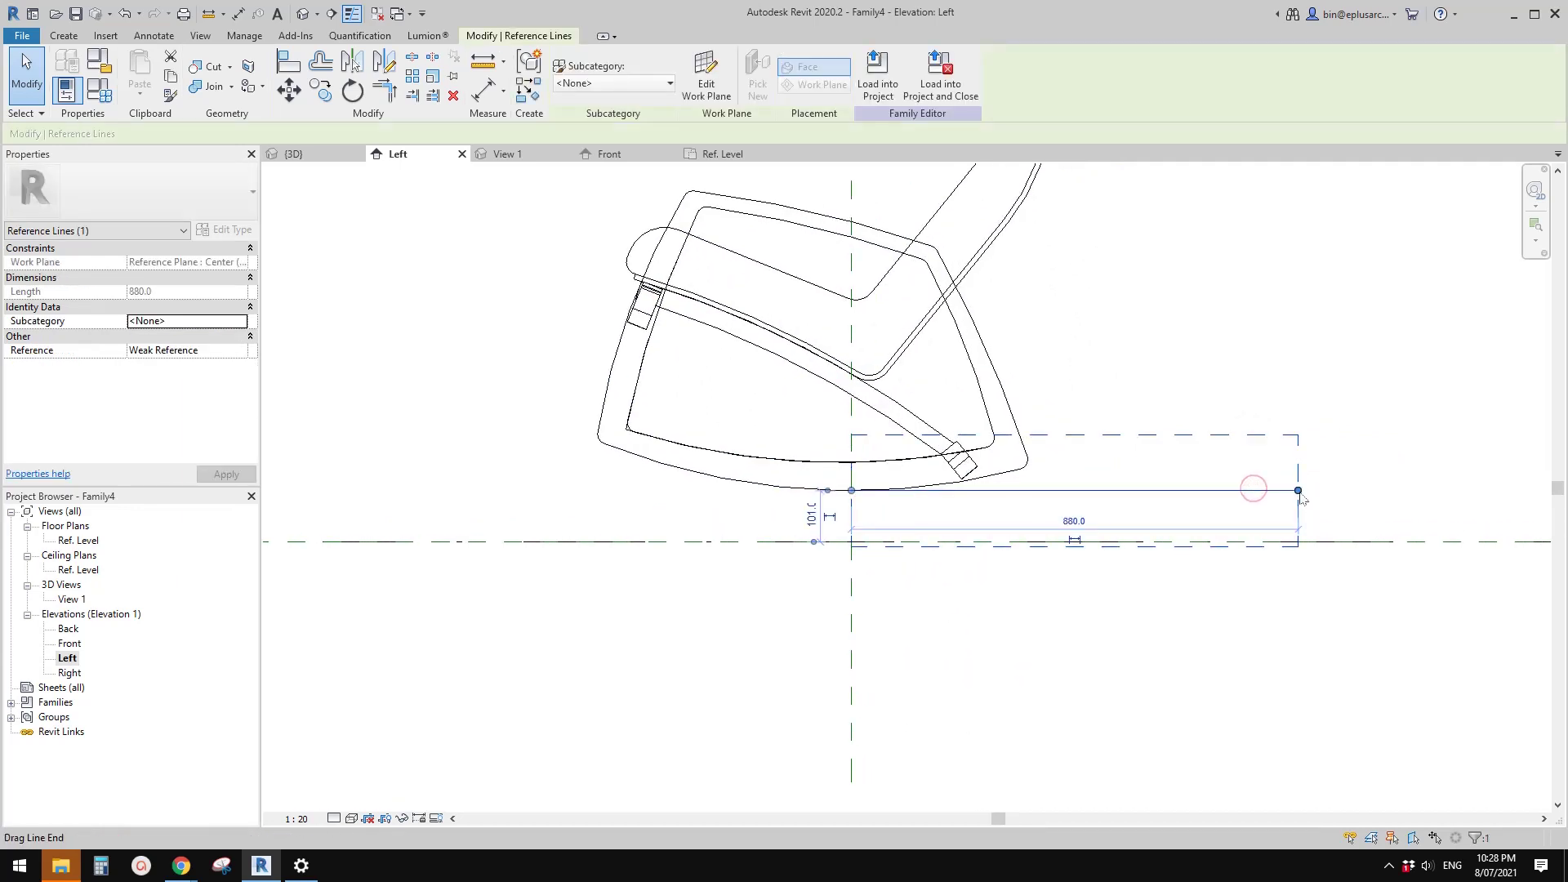
pyautogui.moveTo(1303, 499); pyautogui.dragTo(1313, 463)
# Shift the line and chair up-right, then move the line's start back to the rocker contact point.
pyautogui.press('Escape')
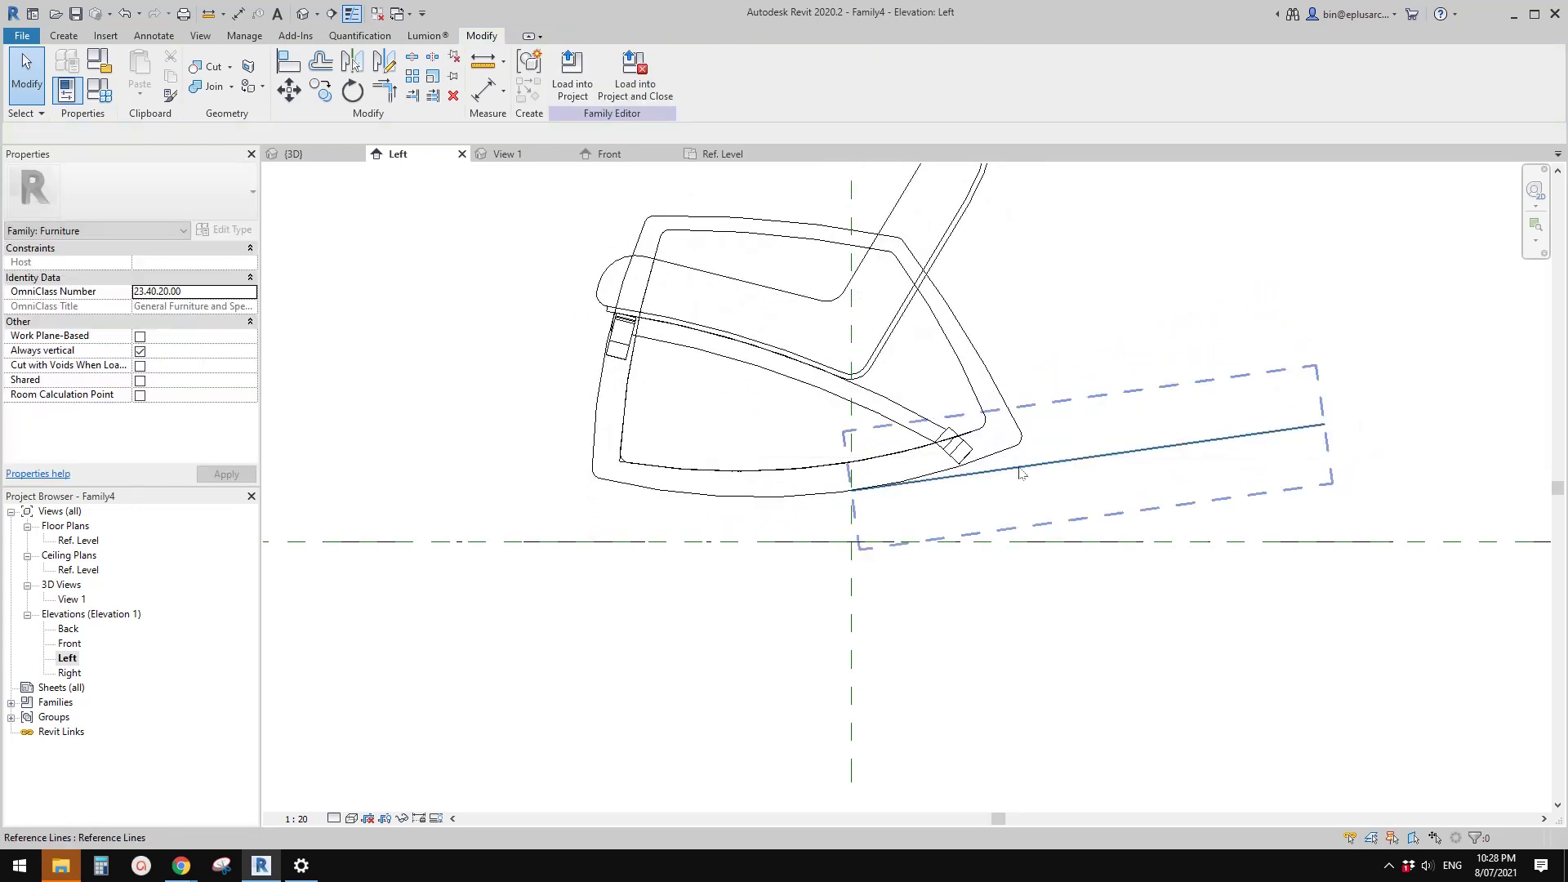
pyautogui.click(1070, 463)
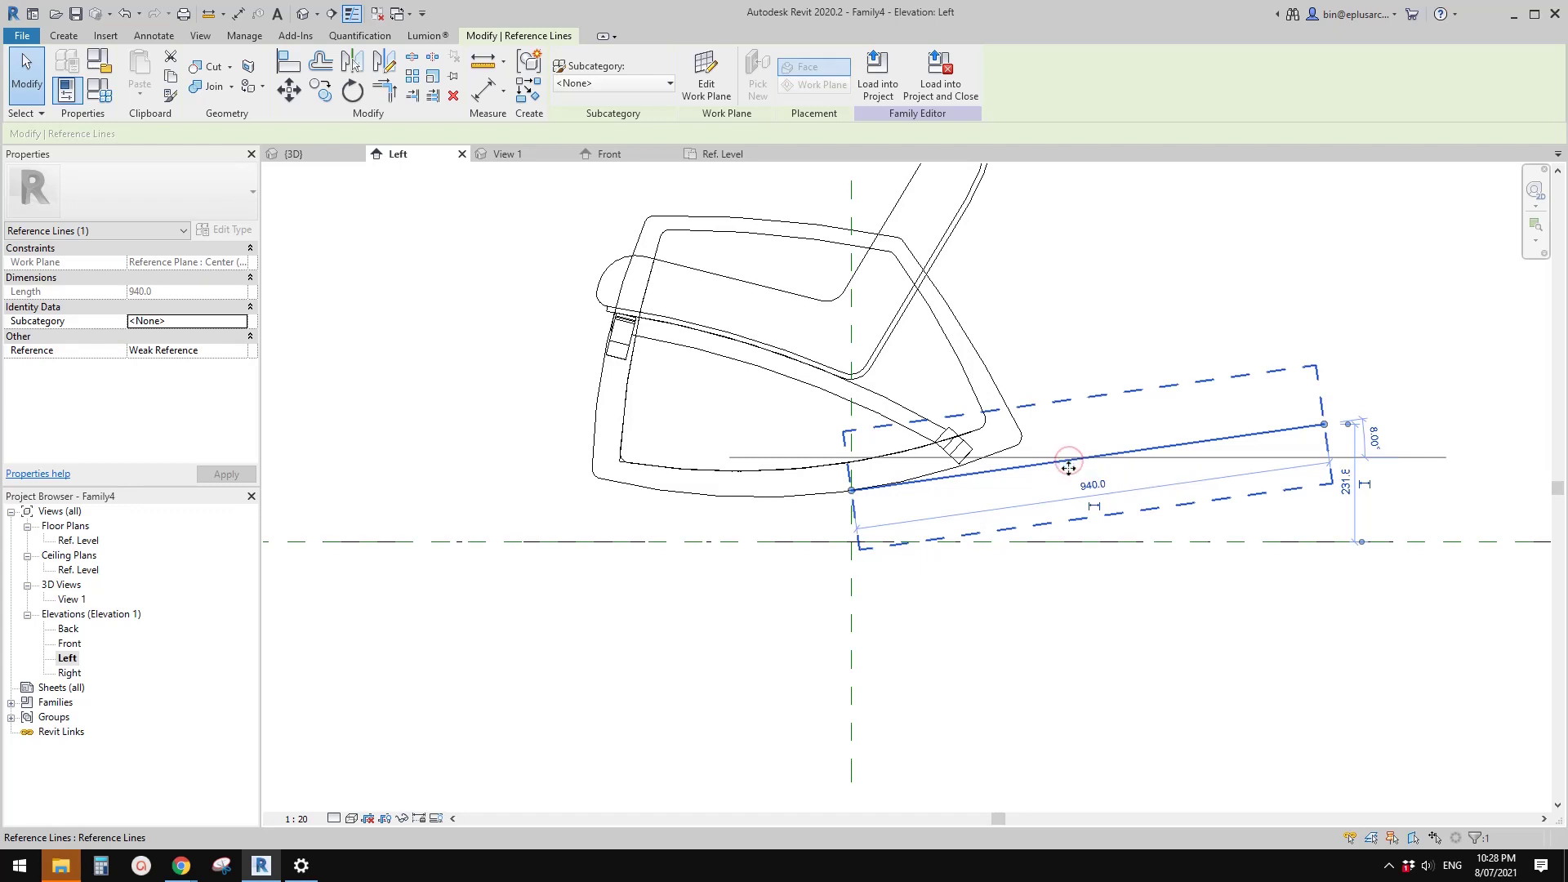
pyautogui.moveTo(1069, 474); pyautogui.dragTo(1115, 464)
pyautogui.click(1106, 455)
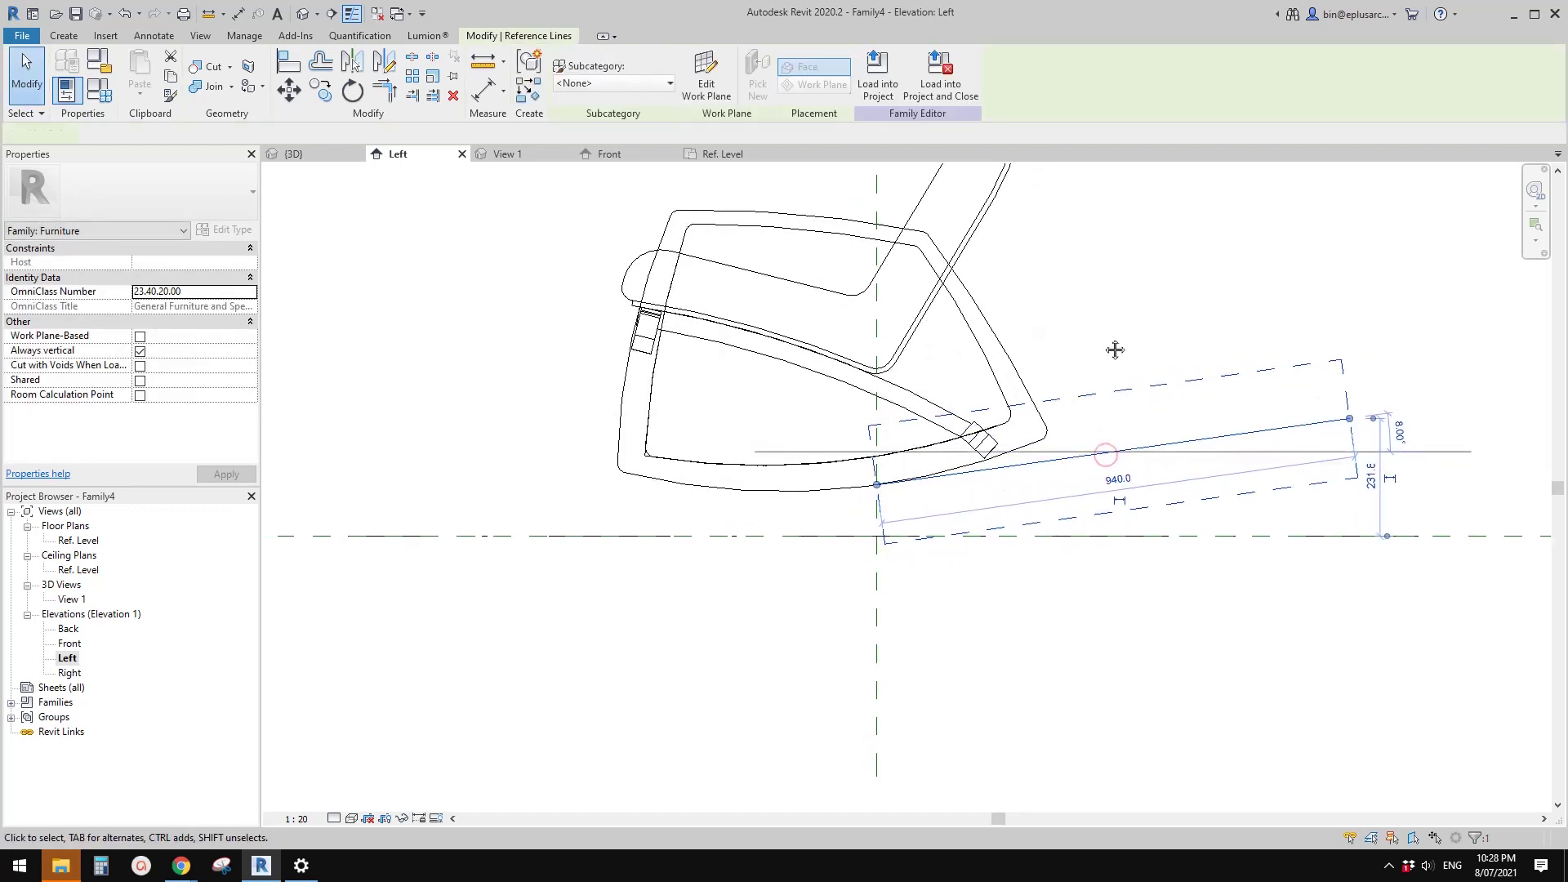
pyautogui.press('m')
pyautogui.press('v')
pyautogui.scroll(3, 881, 523)
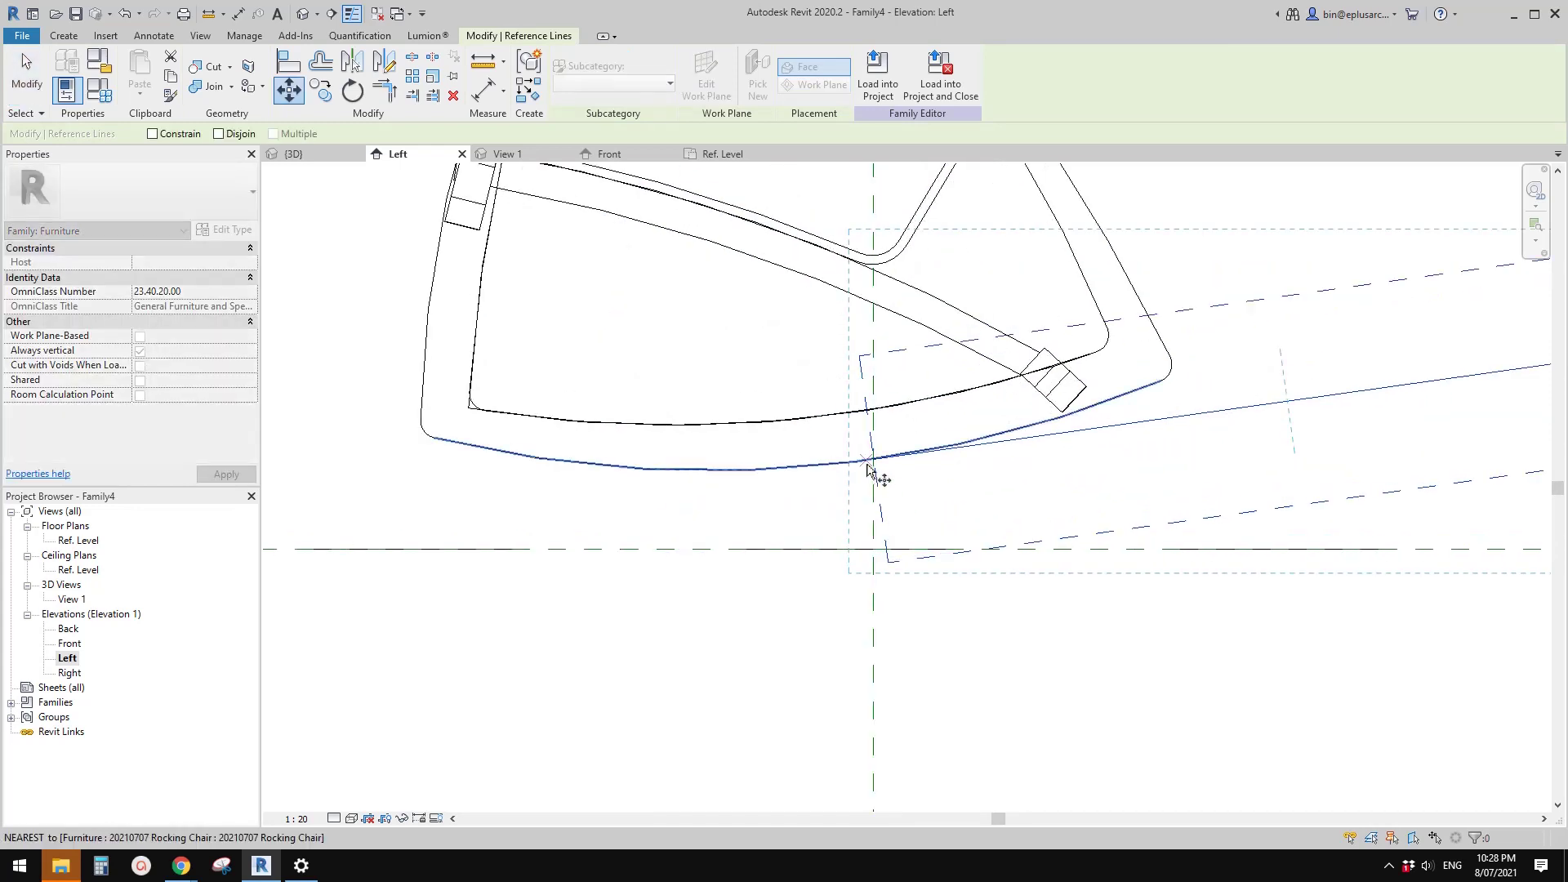
pyautogui.click(873, 458)
pyautogui.click(871, 511)
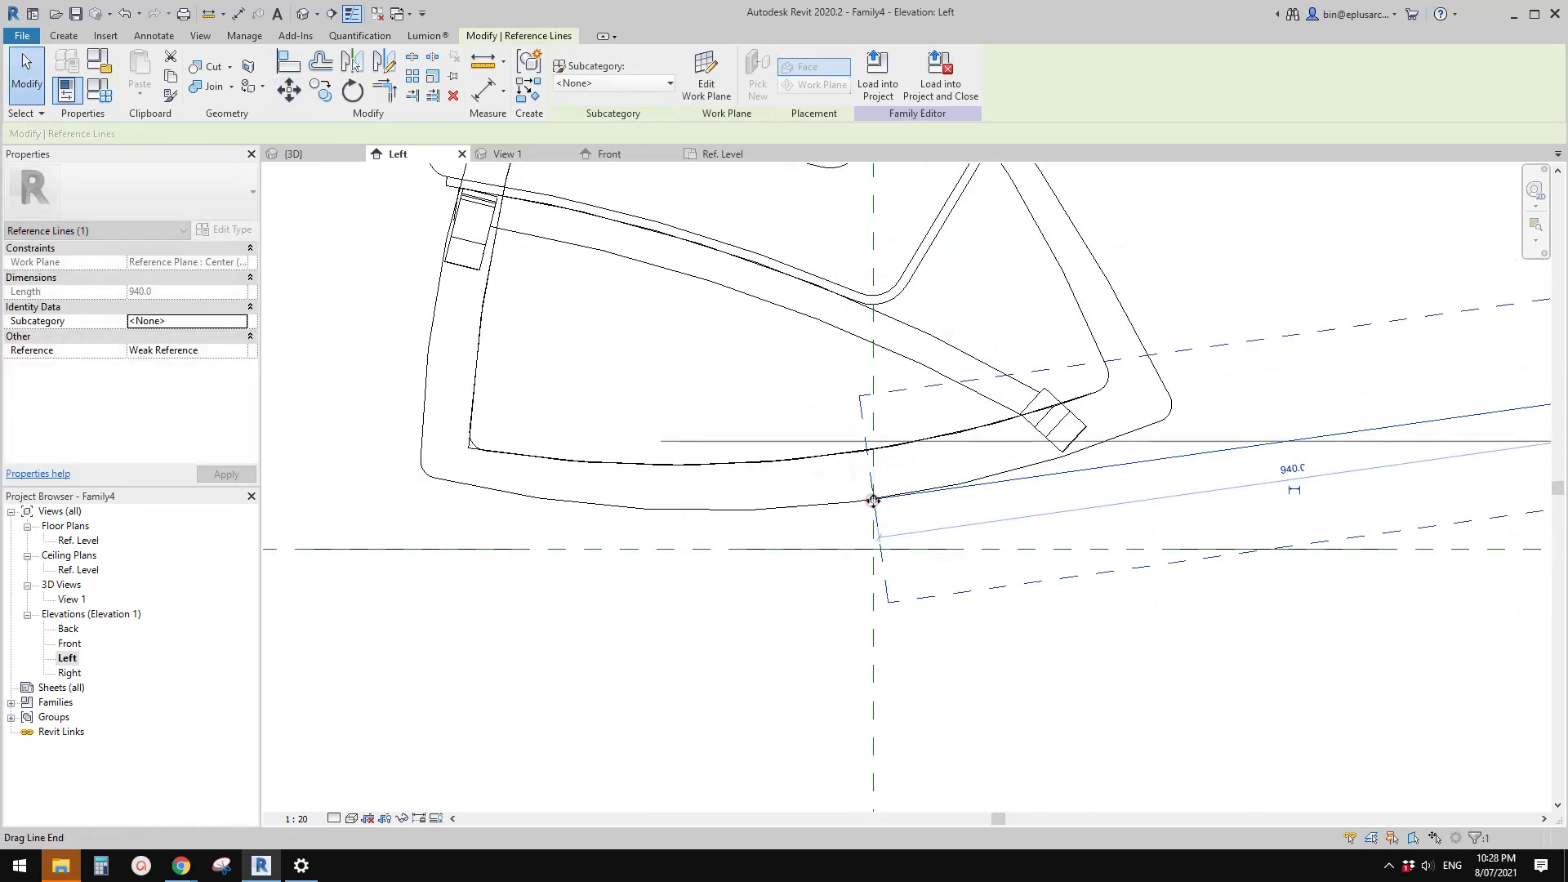
pyautogui.scroll(-2, 1152, 469)
pyautogui.press('Escape')
# Raise the line's far end to about 960 long at a 15° slope, then open Snipping Tool.
pyautogui.click(1148, 457)
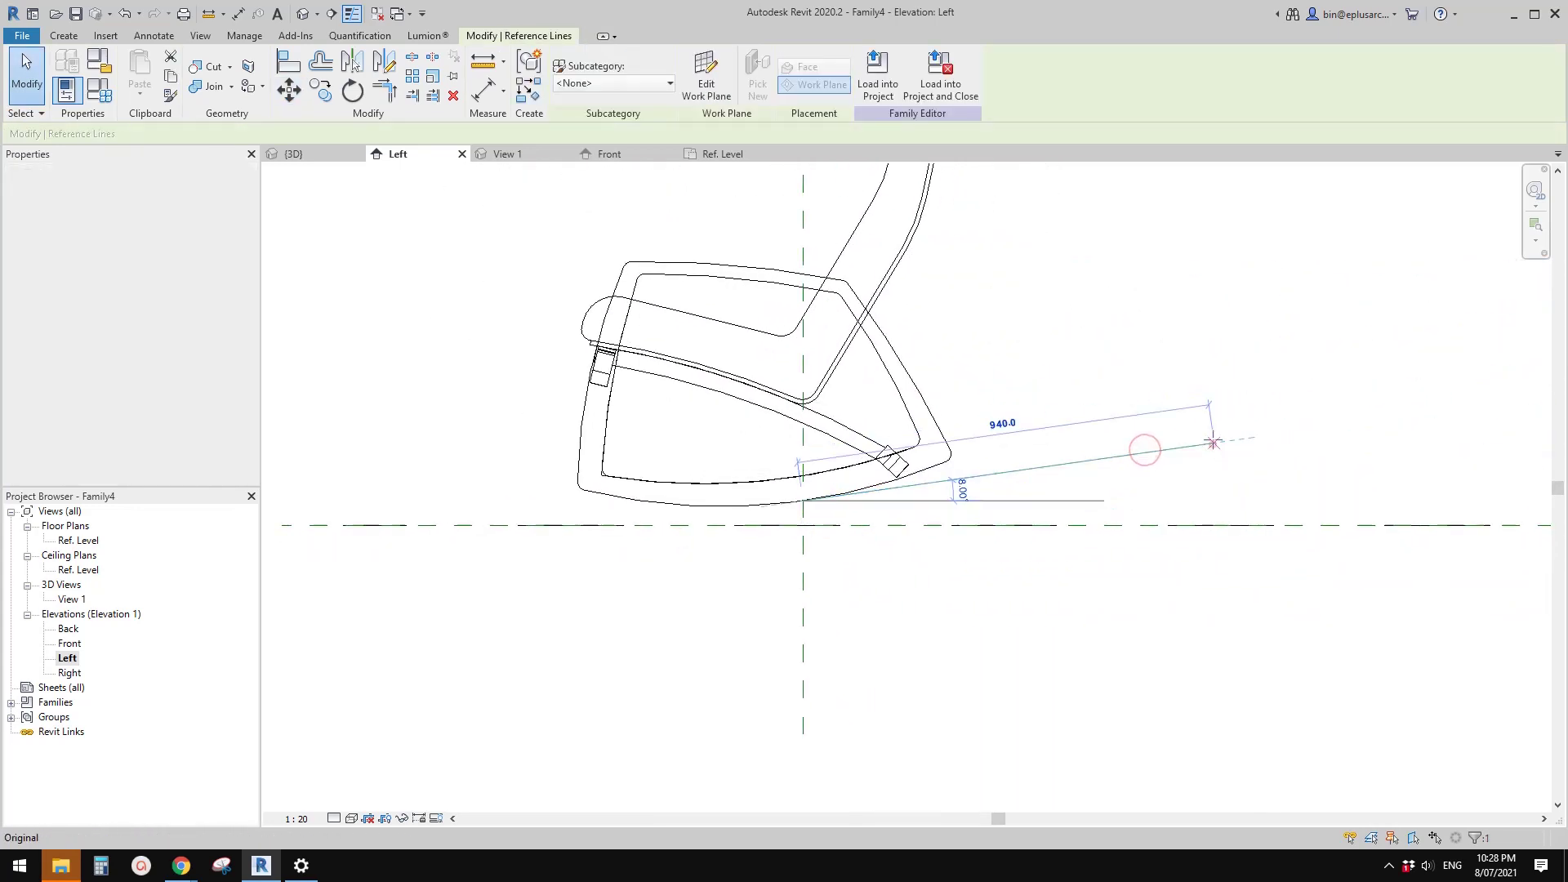
pyautogui.moveTo(1215, 444); pyautogui.dragTo(1210, 384)
pyautogui.press('Escape')
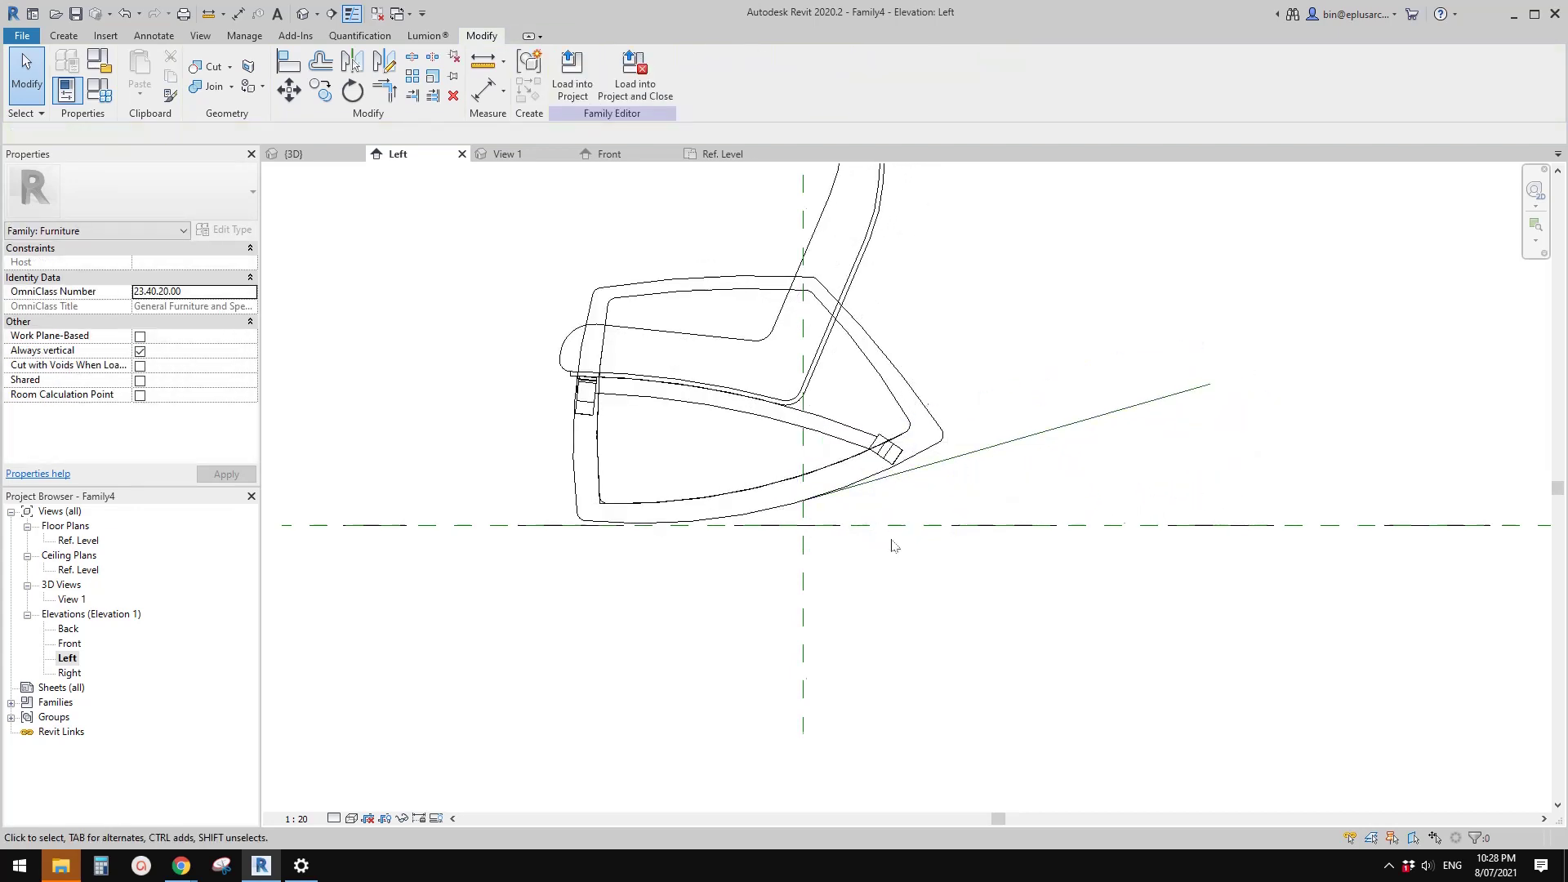
pyautogui.moveTo(893, 542); pyautogui.dragTo(1051, 571, button='middle')
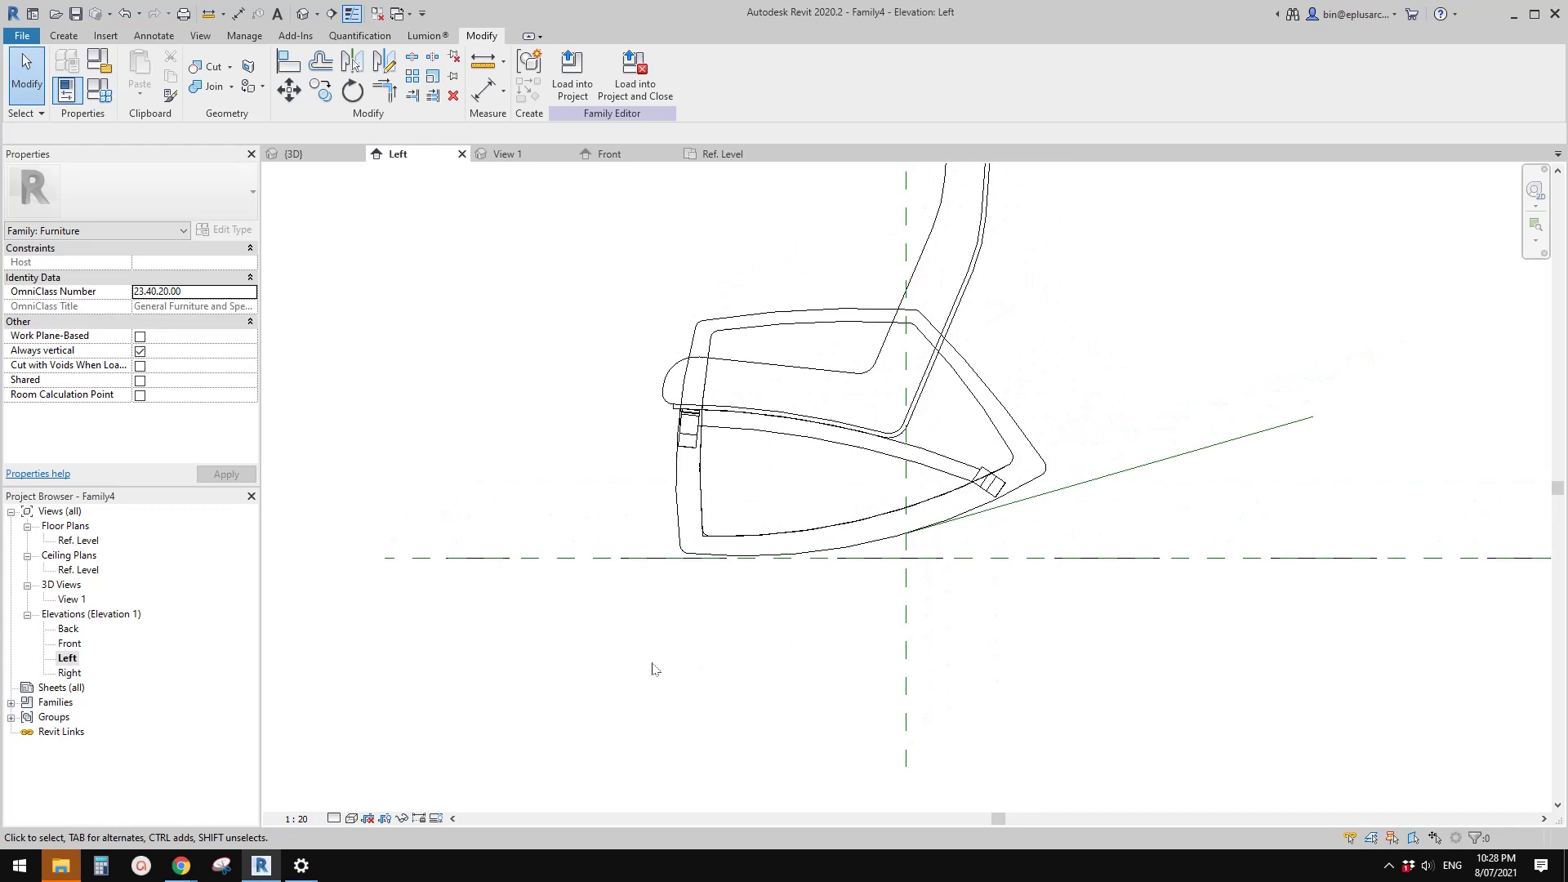
pyautogui.click(225, 867)
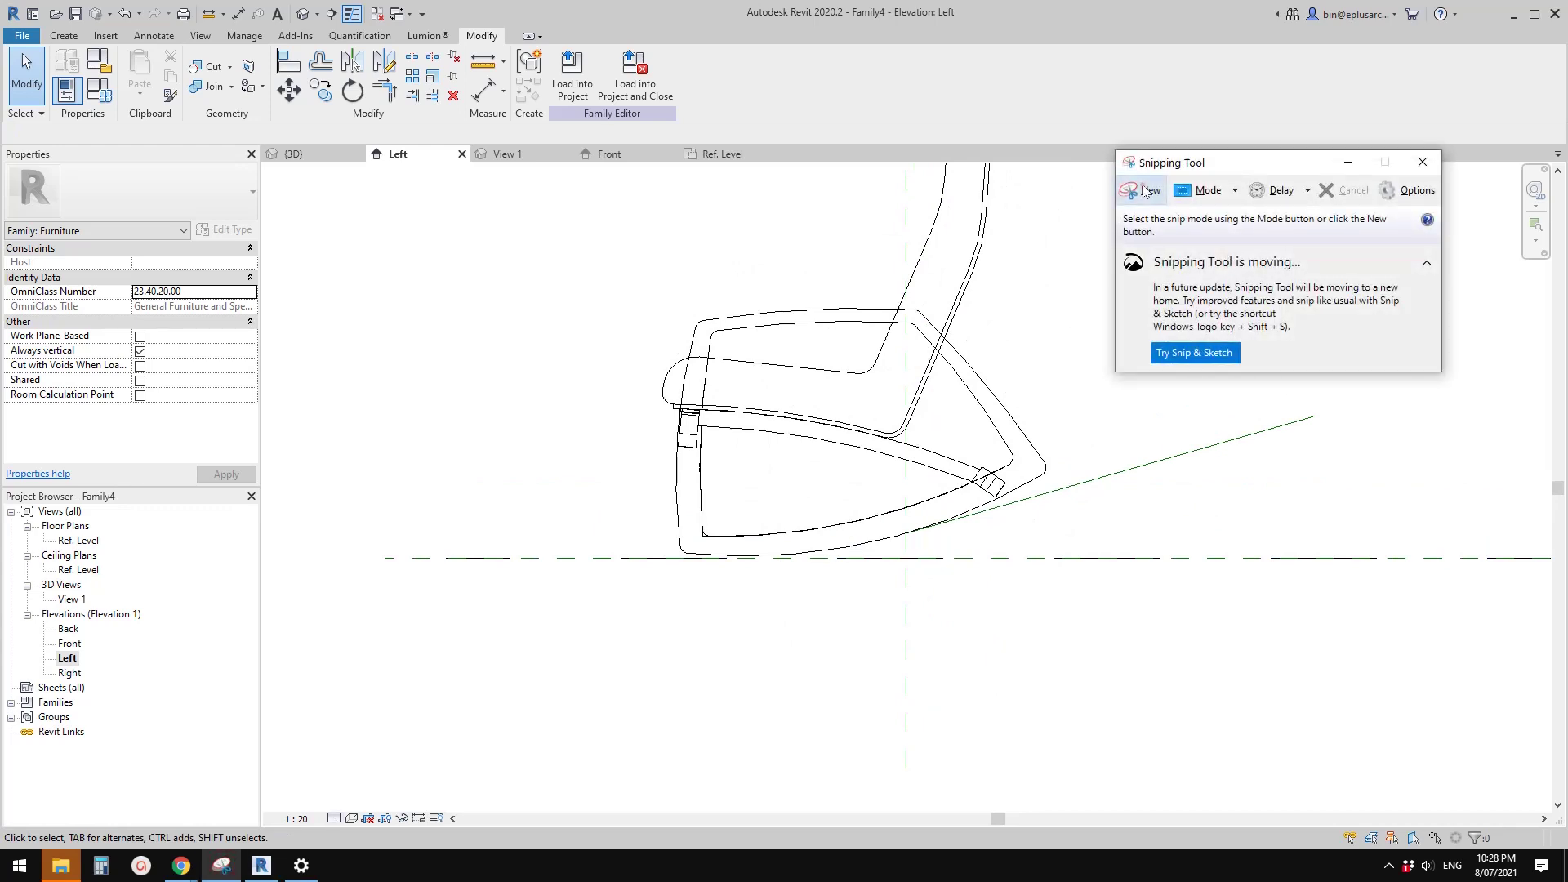
# Capture a new snip around the chair's Left elevation in Revit.
pyautogui.click(1144, 190)
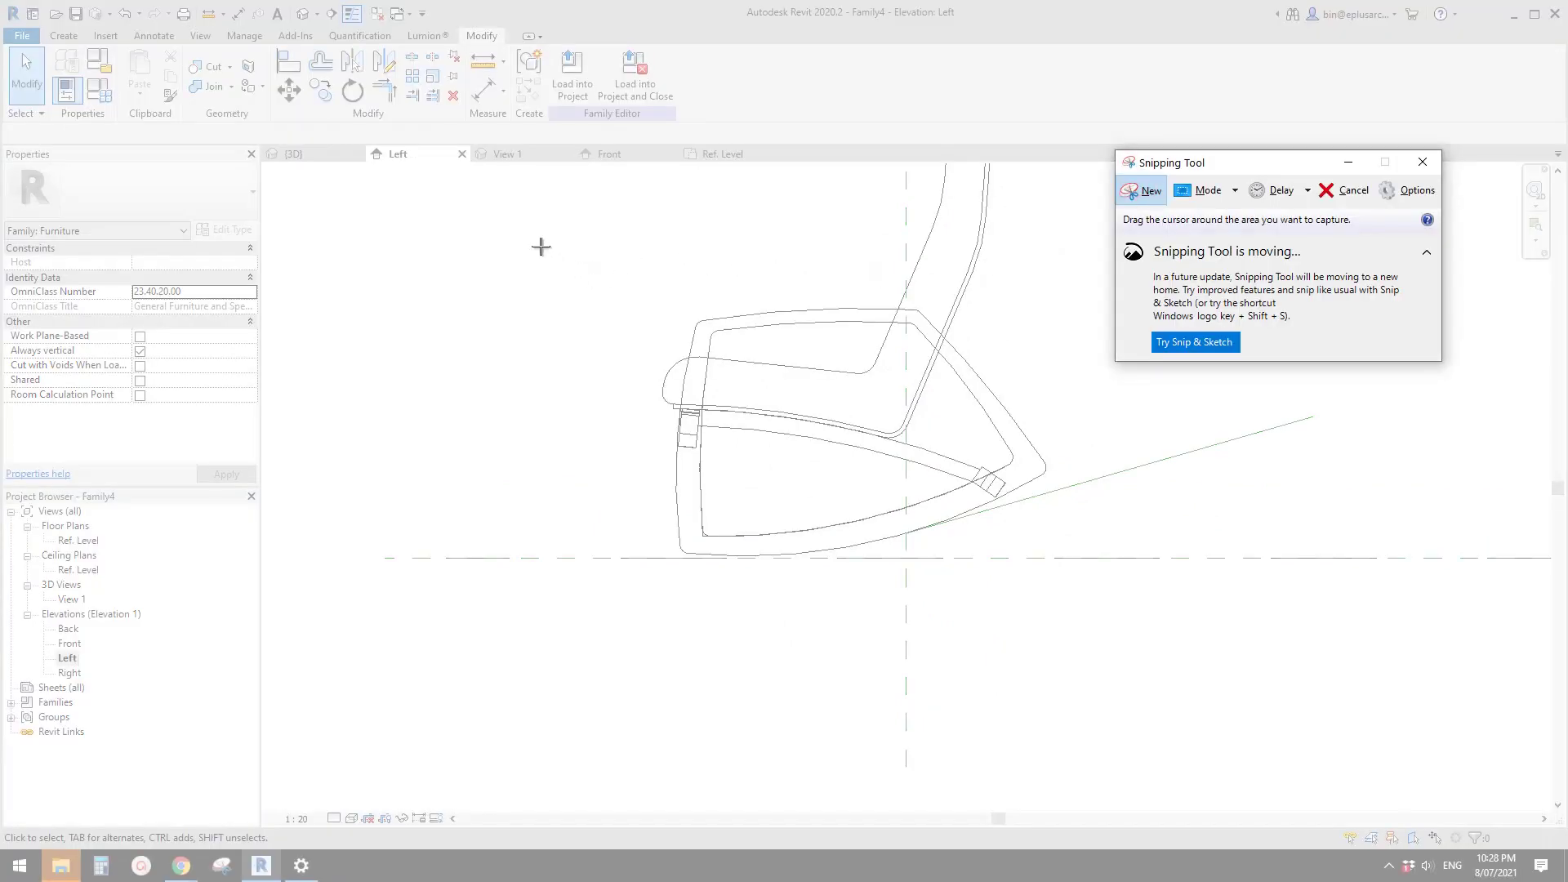
pyautogui.moveTo(487, 213); pyautogui.dragTo(1432, 783)
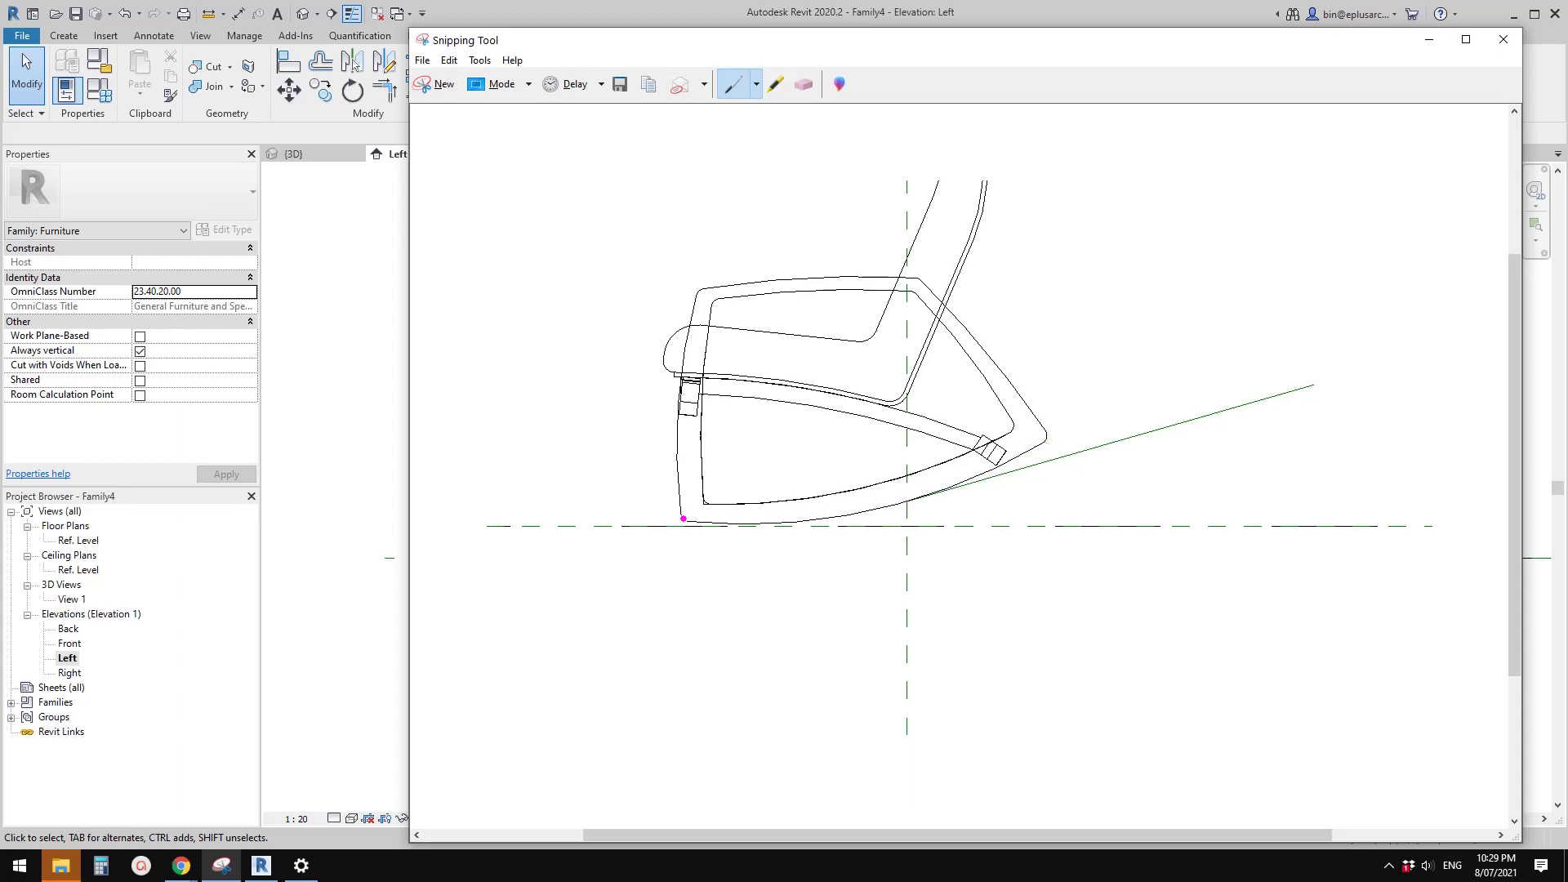
# Sketch the rocker curve, a vertical line and a slanted radius meeting at an apex, labelled R.
pyautogui.moveTo(686, 520)
pyautogui.mouseDown()
pyautogui.moveTo(843, 513)
pyautogui.moveTo(1042, 440)
pyautogui.mouseUp()
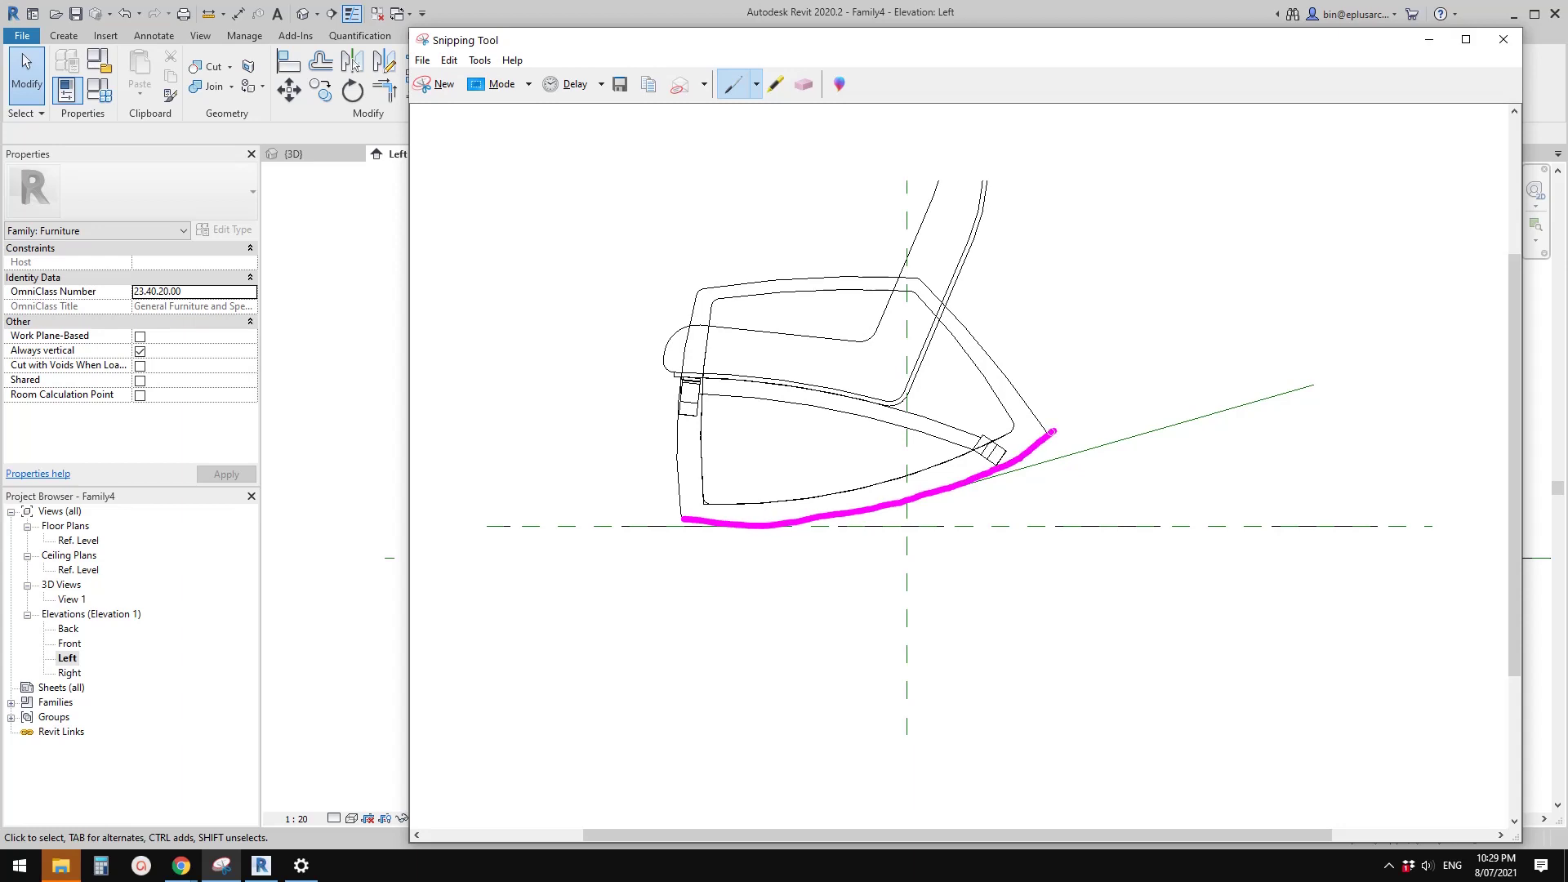
pyautogui.moveTo(683, 516); pyautogui.dragTo(717, 115)
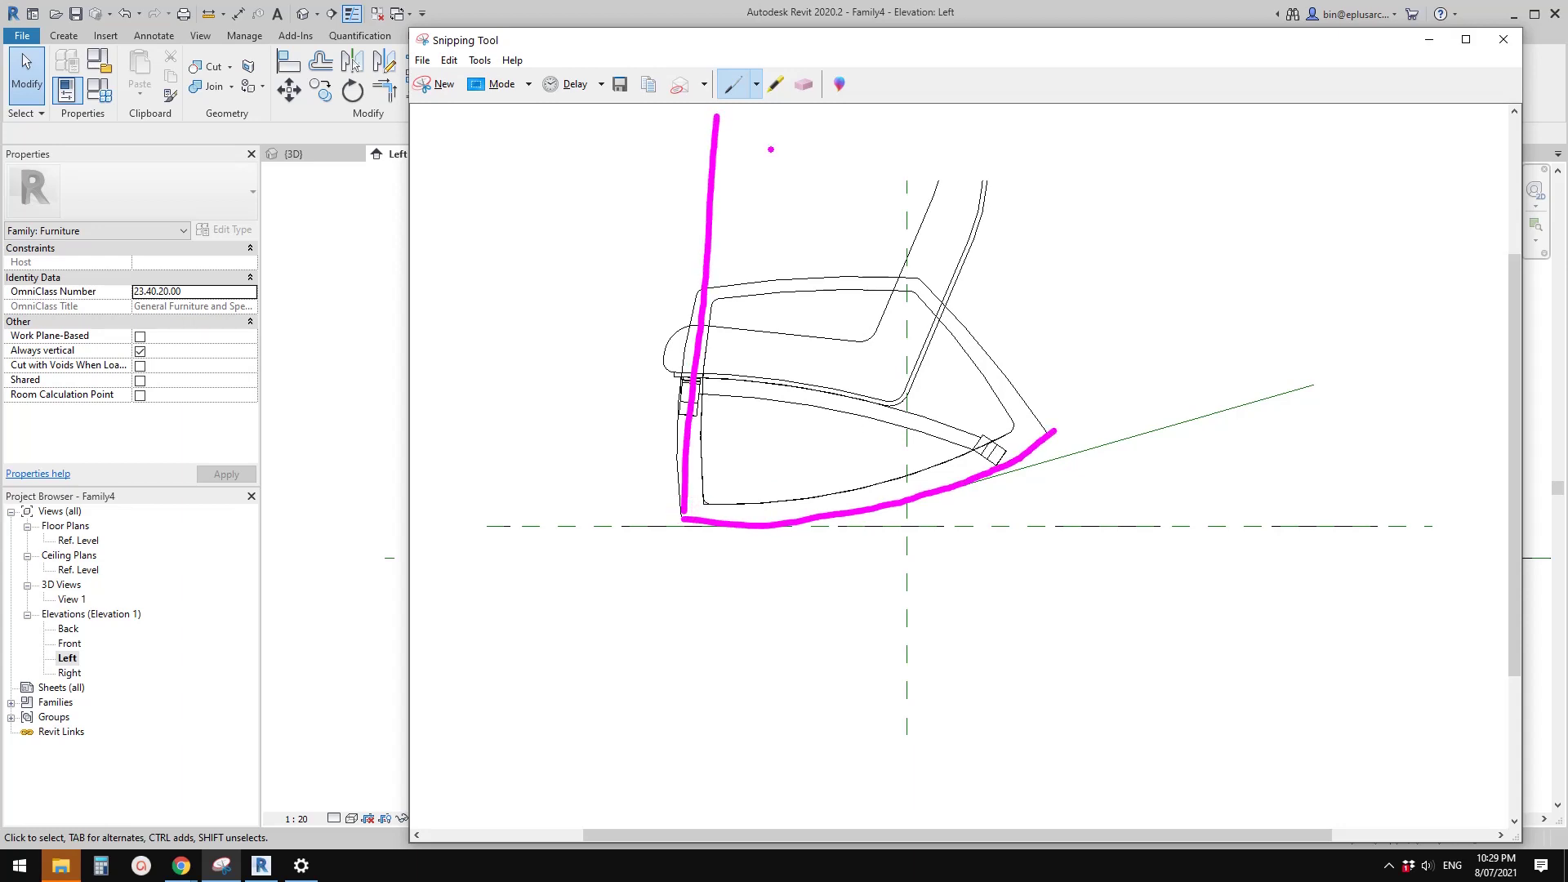
pyautogui.moveTo(1513, 288); pyautogui.dragTo(1516, 234)
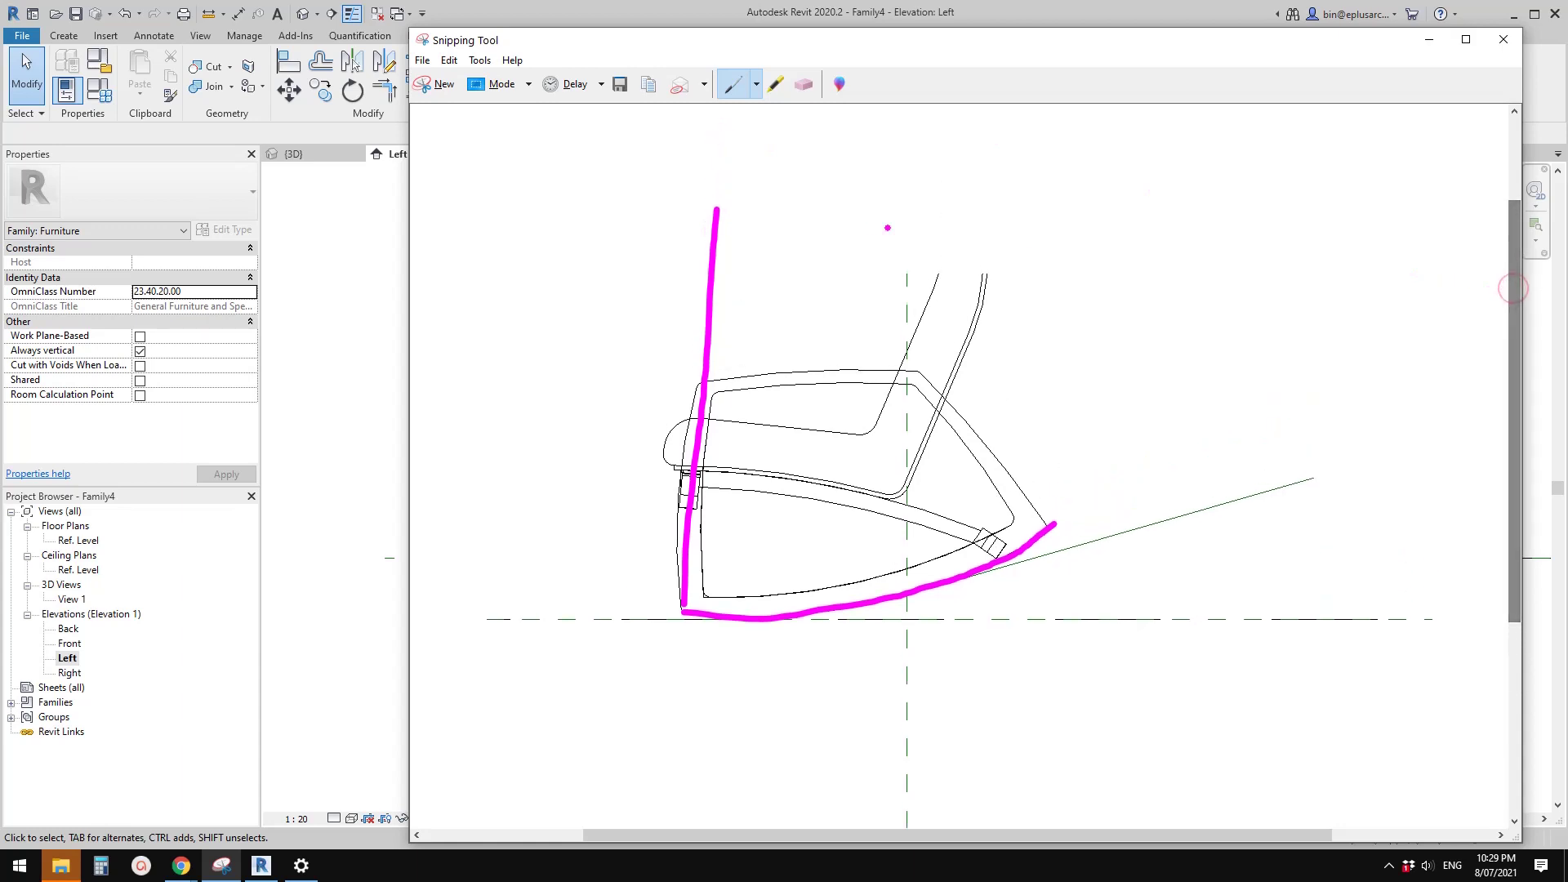
pyautogui.moveTo(722, 187); pyautogui.dragTo(729, 127)
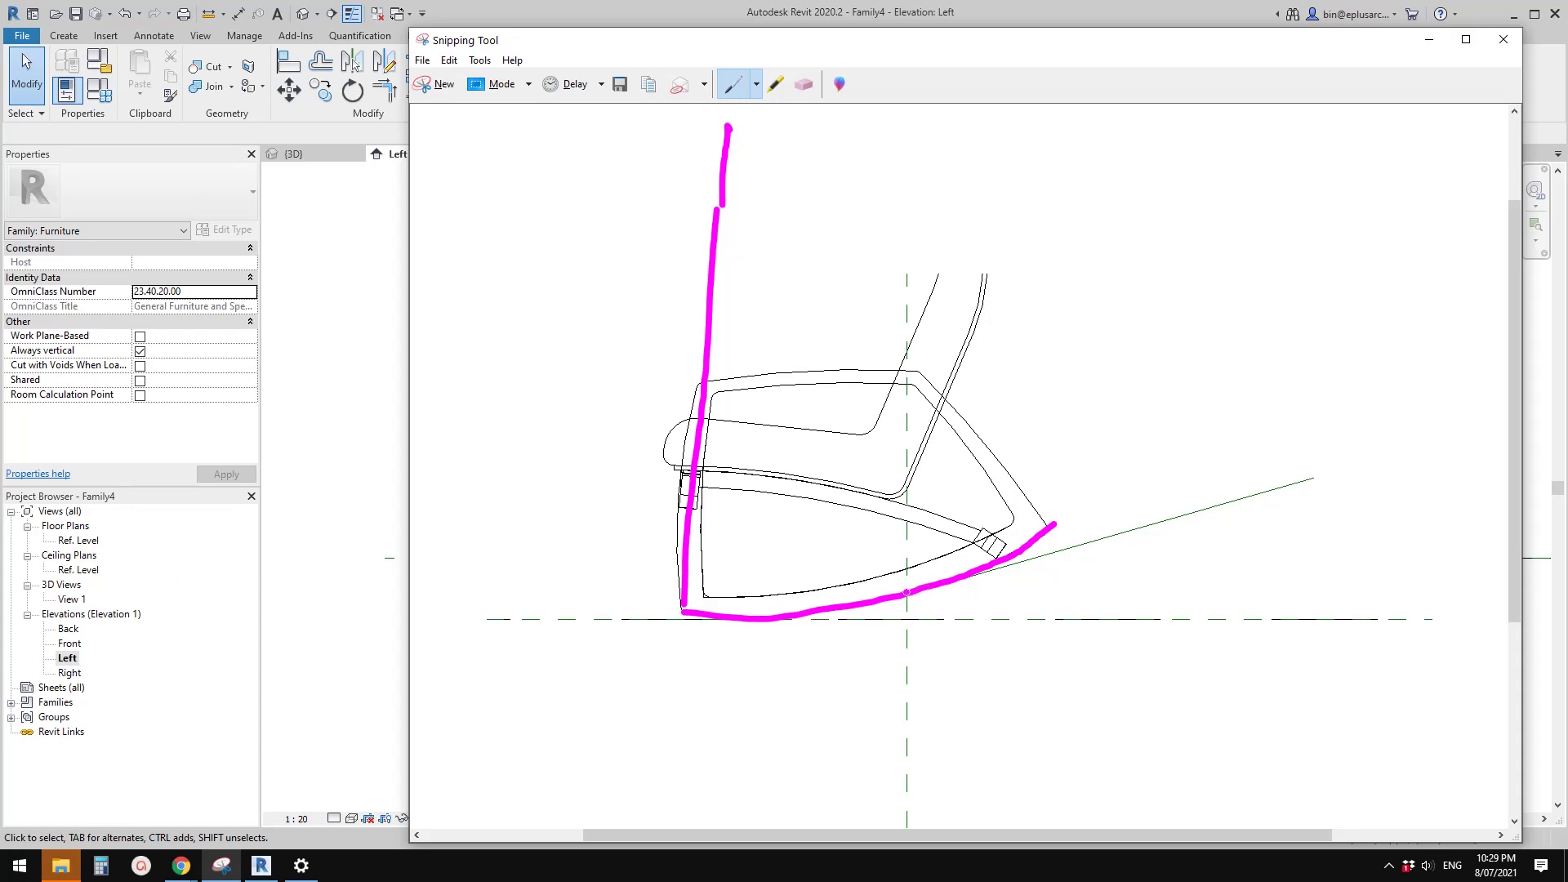
pyautogui.moveTo(903, 588)
pyautogui.mouseDown()
pyautogui.moveTo(808, 292)
pyautogui.moveTo(728, 117)
pyautogui.mouseUp()
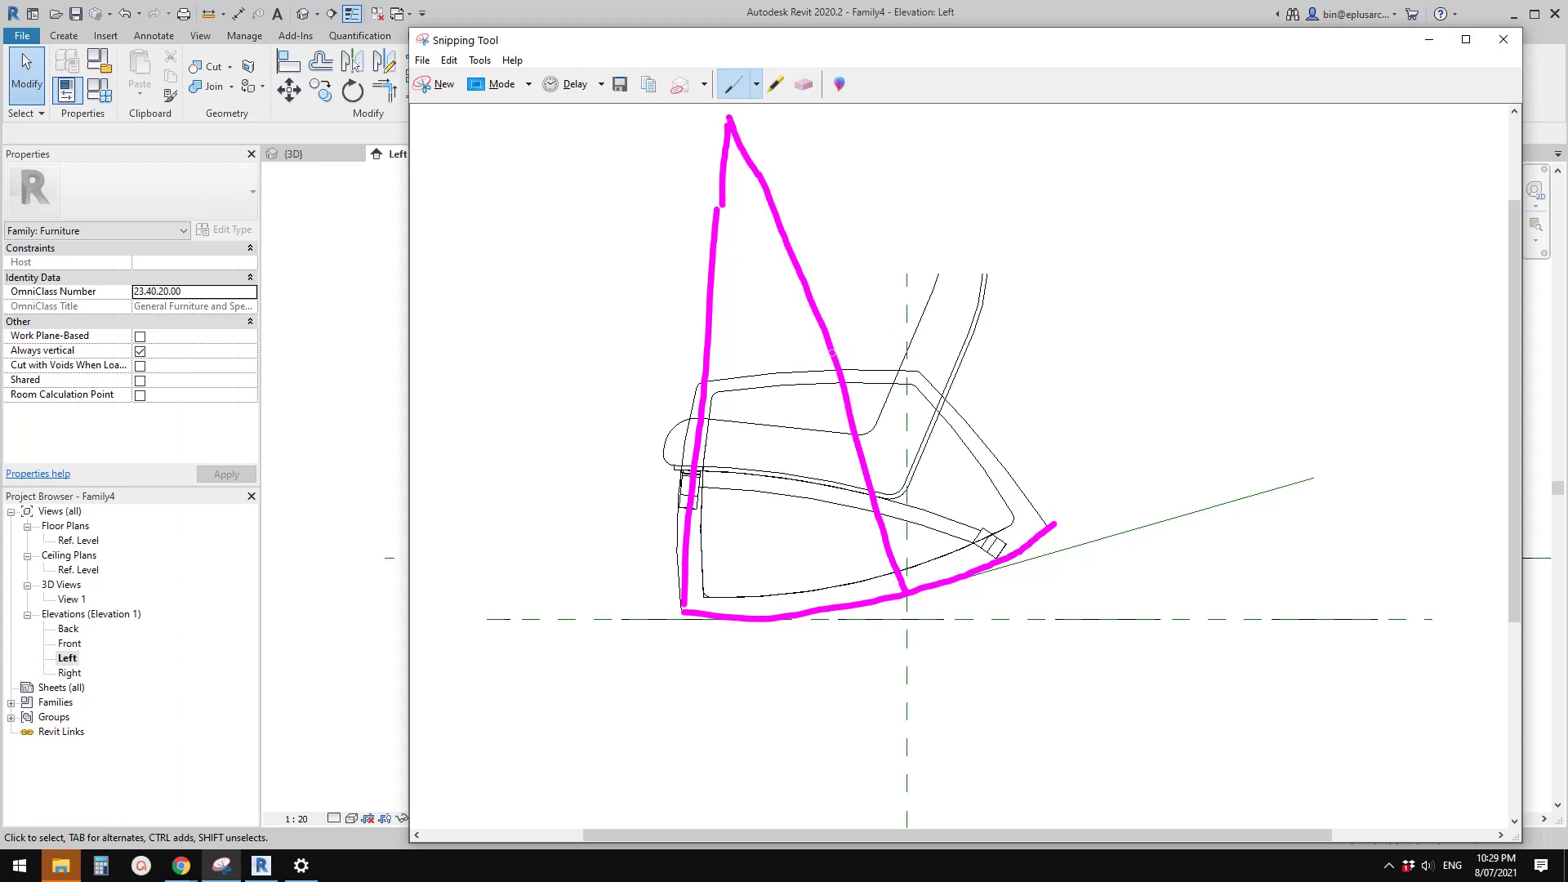
pyautogui.moveTo(844, 301); pyautogui.dragTo(869, 334)
# Draw a horizontal line, an angle arc and the tilt line, erasing the stray rocker-base stroke.
pyautogui.moveTo(908, 596); pyautogui.dragTo(1400, 587)
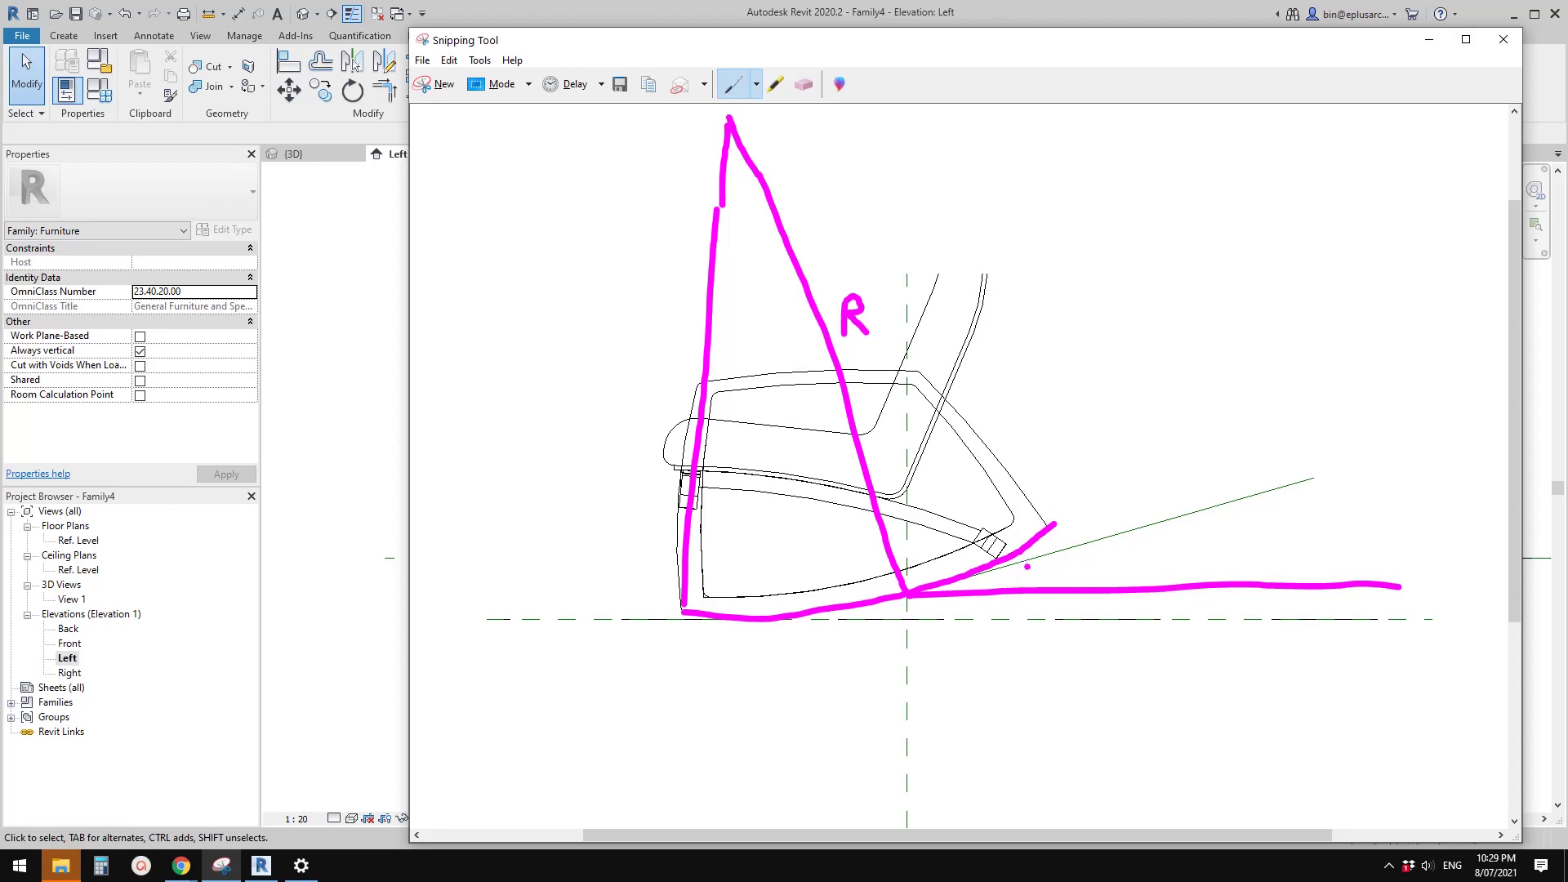
pyautogui.moveTo(1056, 576); pyautogui.dragTo(1058, 586)
pyautogui.moveTo(938, 587); pyautogui.dragTo(1339, 474)
pyautogui.click(1093, 556)
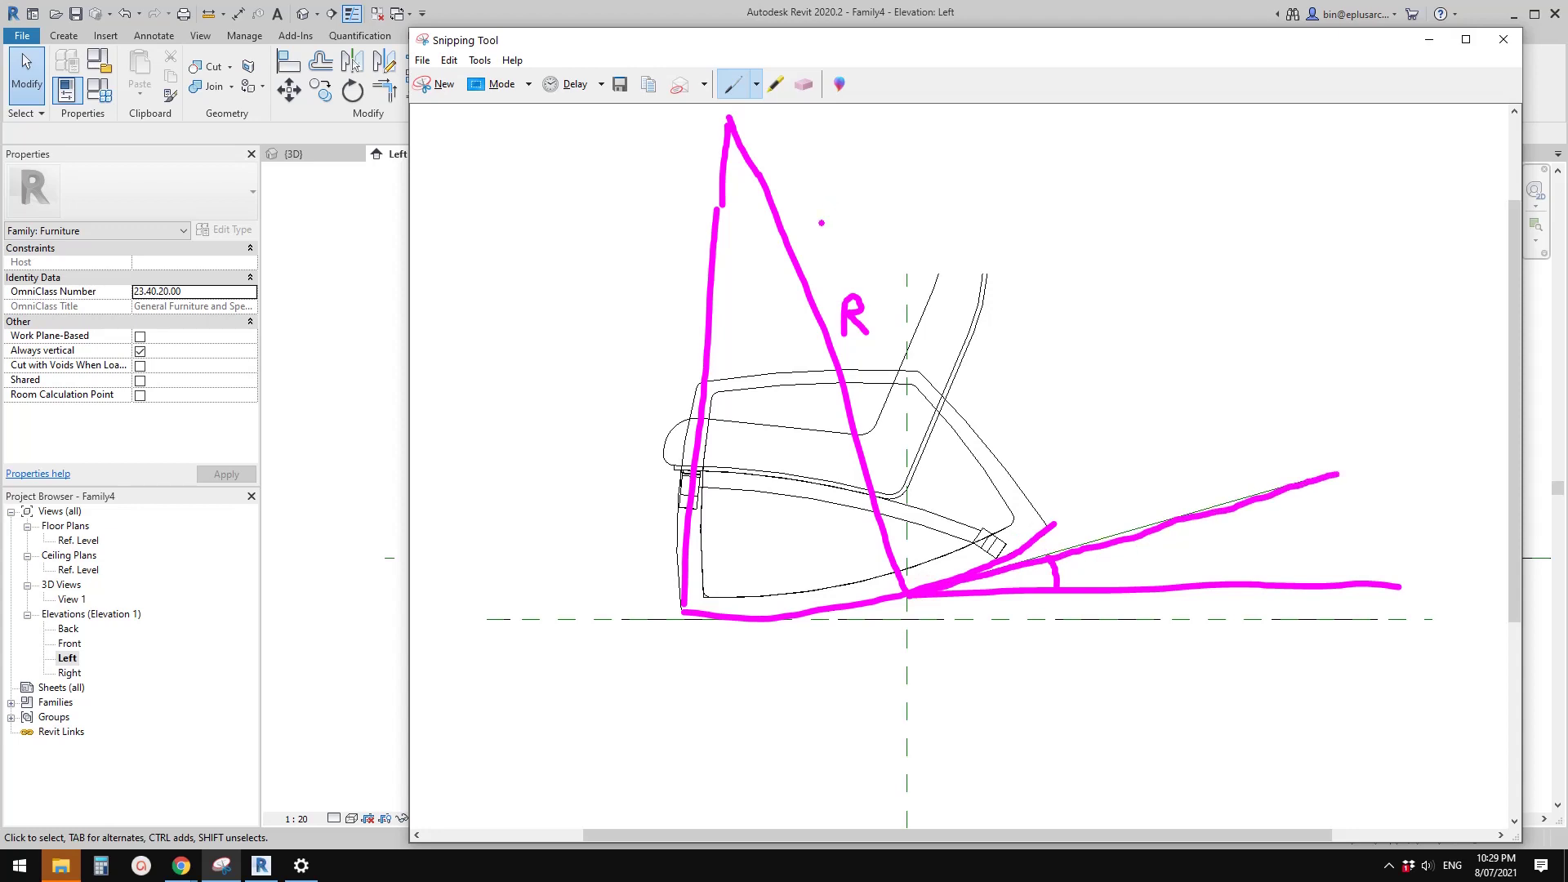
pyautogui.click(805, 84)
pyautogui.click(1047, 536)
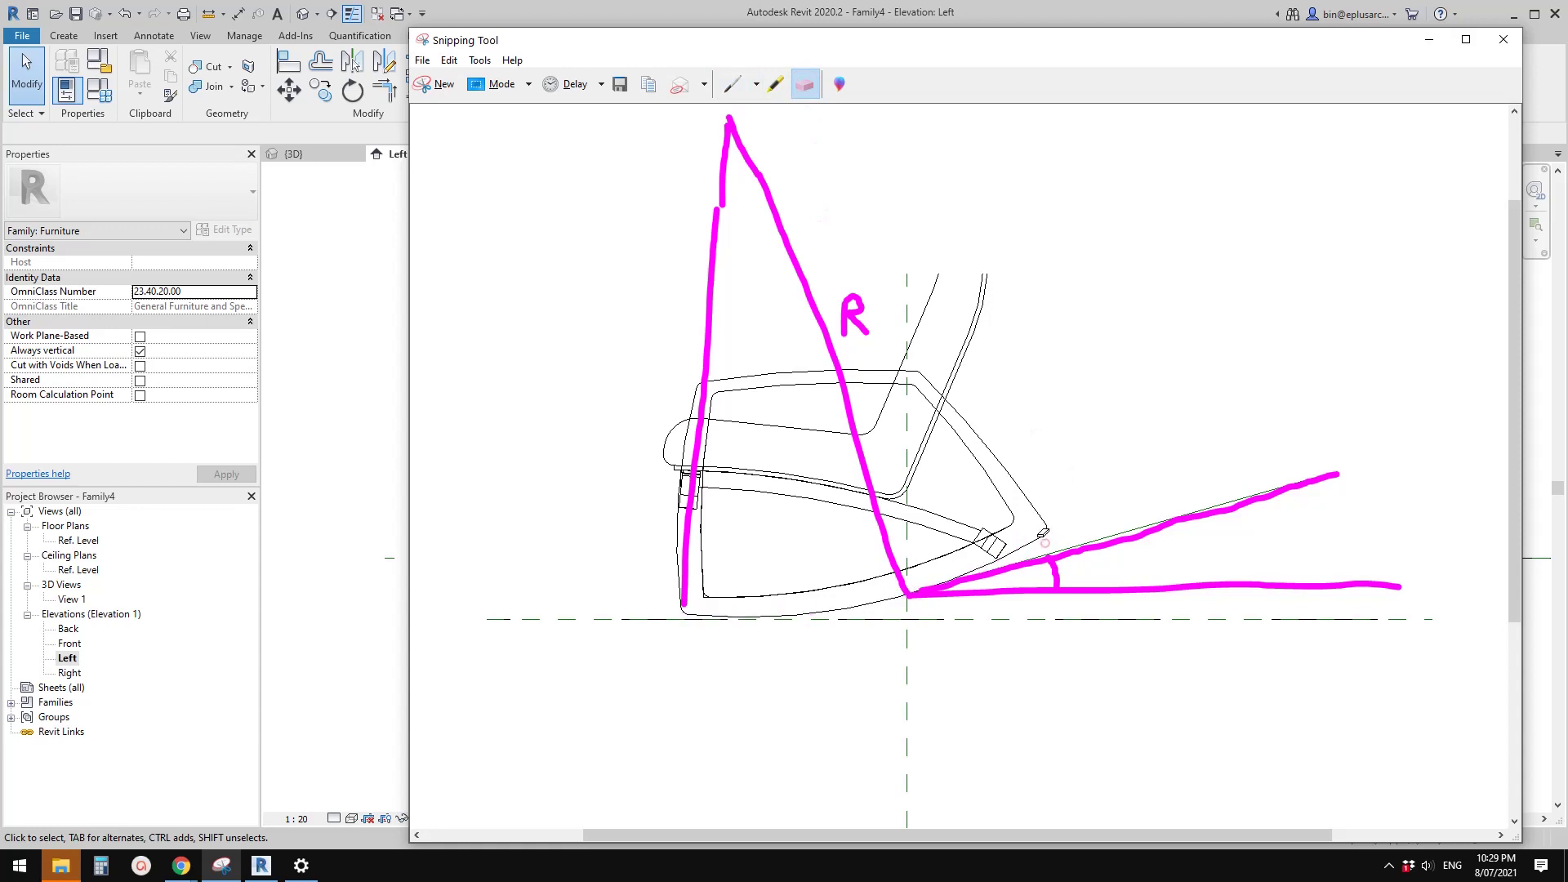
pyautogui.click(733, 84)
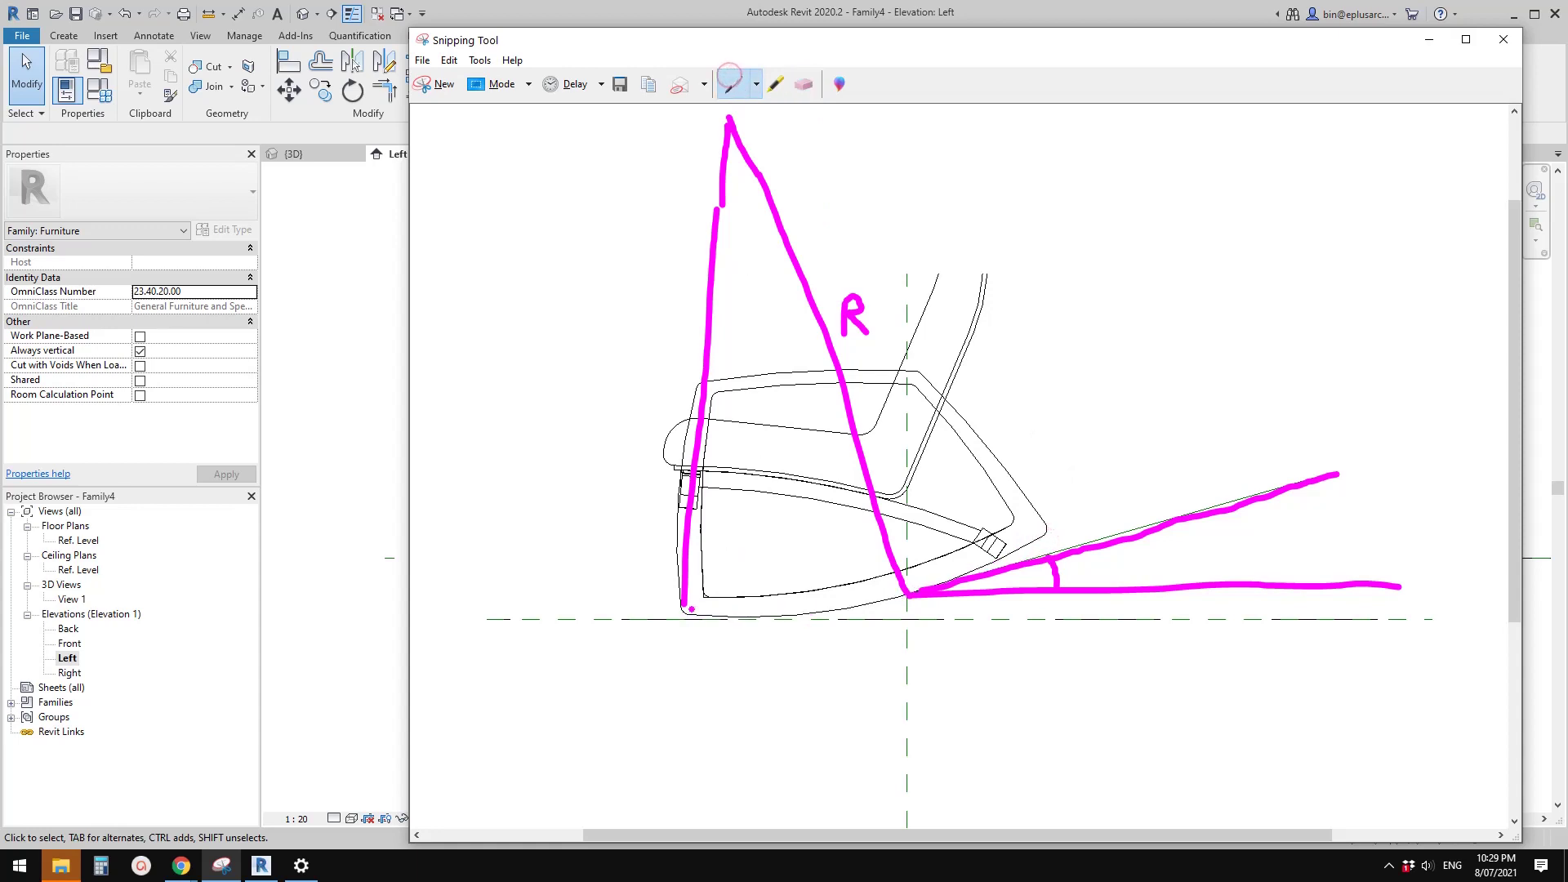
# Redraw the base line along the rocker, label the vertical side R and the tilt angle A.
pyautogui.moveTo(696, 612); pyautogui.dragTo(906, 595)
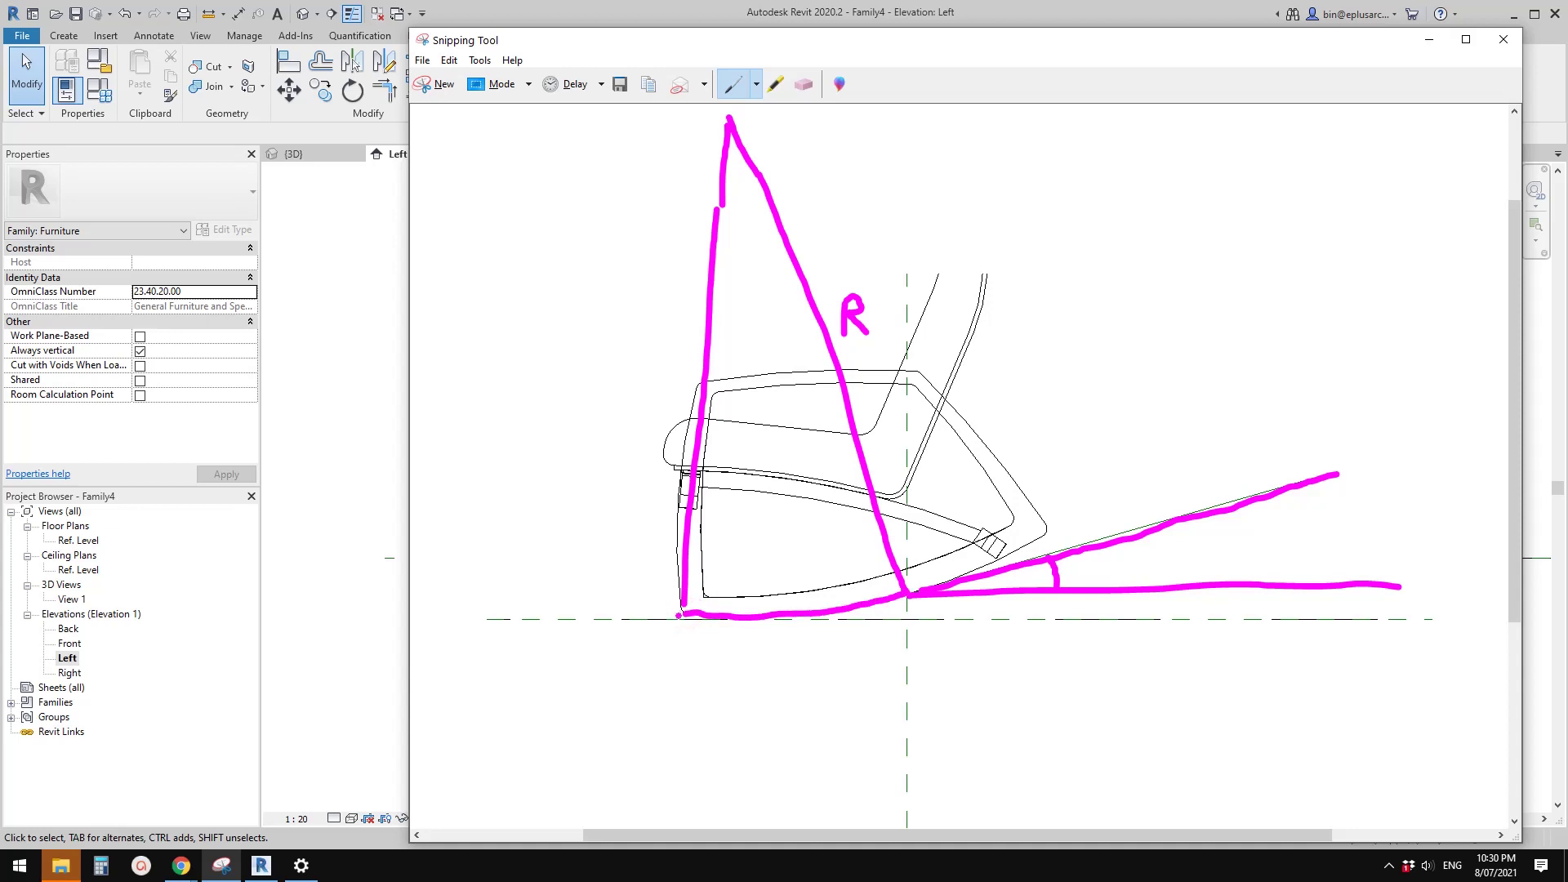
pyautogui.moveTo(683, 614); pyautogui.dragTo(686, 609)
pyautogui.moveTo(649, 327); pyautogui.dragTo(650, 358)
pyautogui.moveTo(650, 323); pyautogui.dragTo(674, 354)
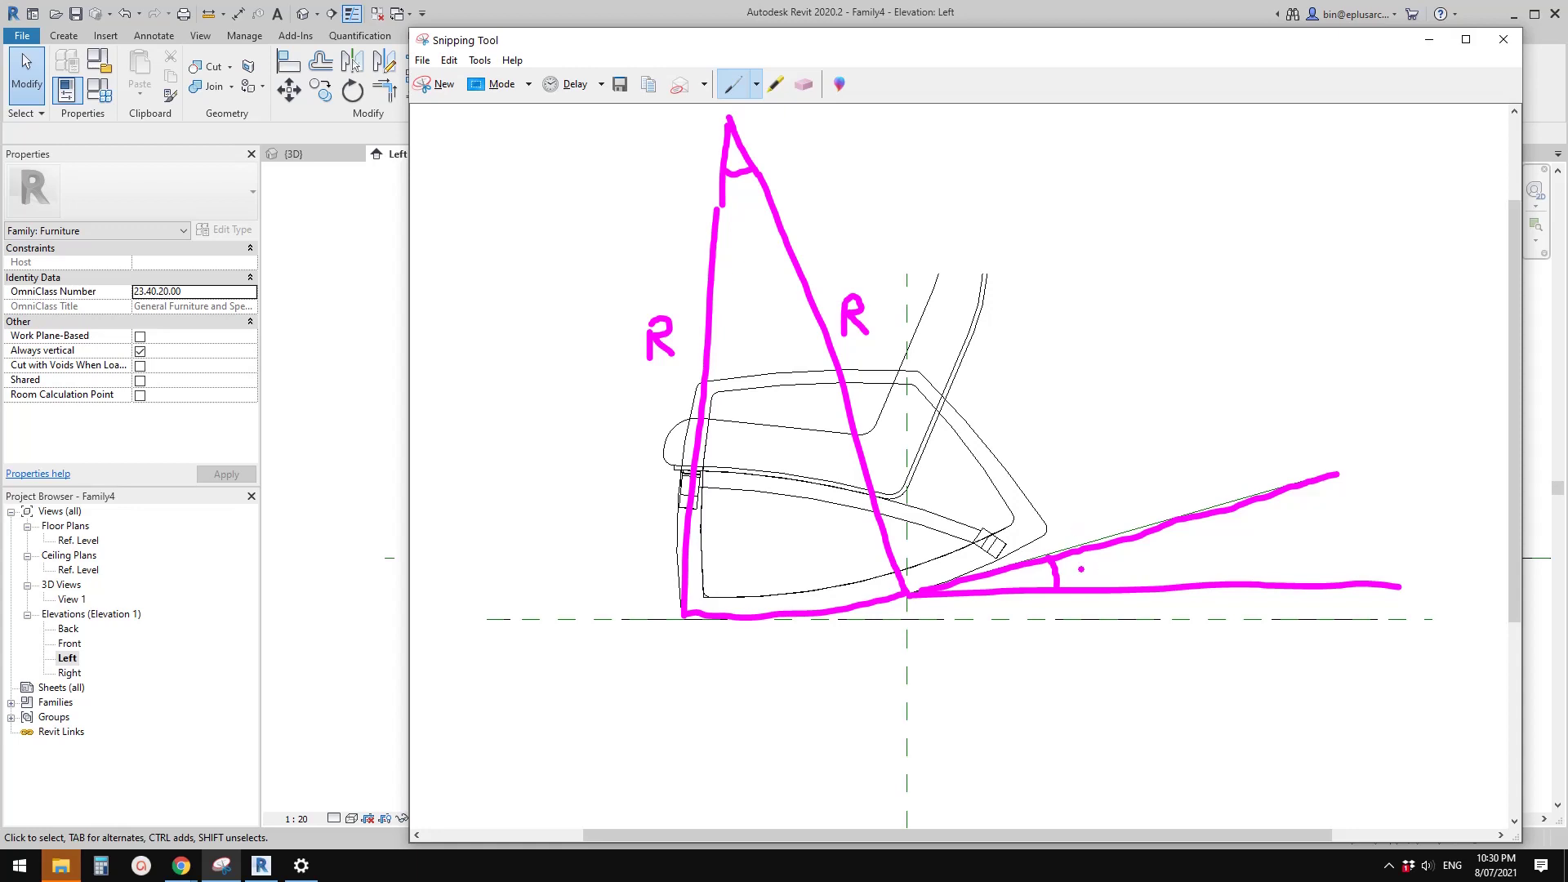
pyautogui.moveTo(1091, 583)
pyautogui.mouseDown()
pyautogui.moveTo(1104, 549)
pyautogui.moveTo(1116, 578)
pyautogui.mouseUp()
# Mark the height gap H with tick marks and write H = ??*A, erasing a stray stroke.
pyautogui.click(1144, 581)
pyautogui.moveTo(910, 596); pyautogui.dragTo(913, 625)
pyautogui.click(805, 84)
pyautogui.click(913, 624)
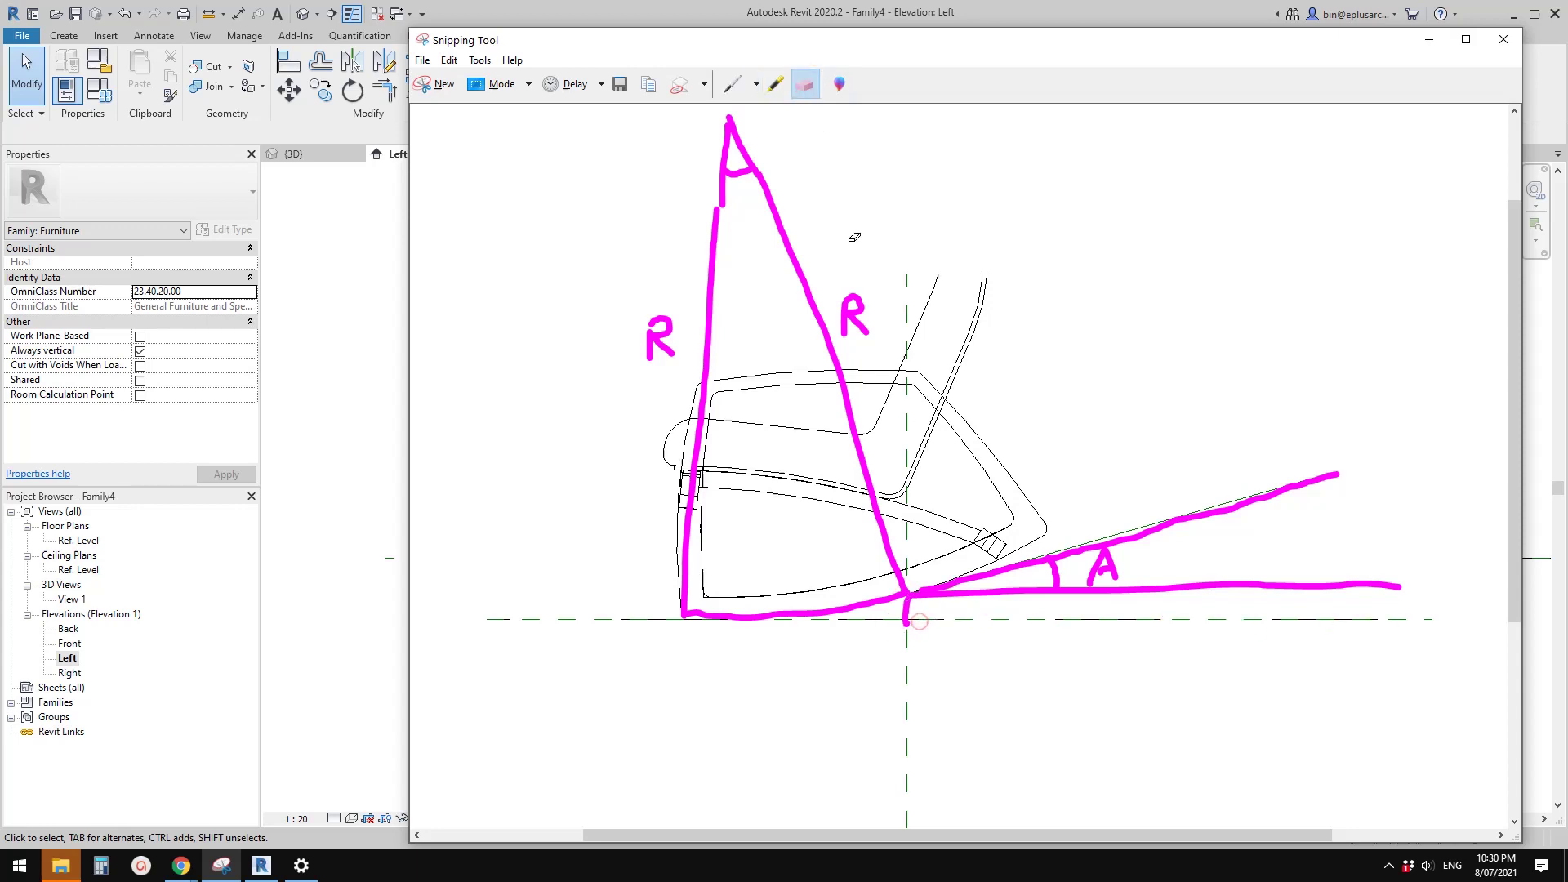
pyautogui.click(732, 84)
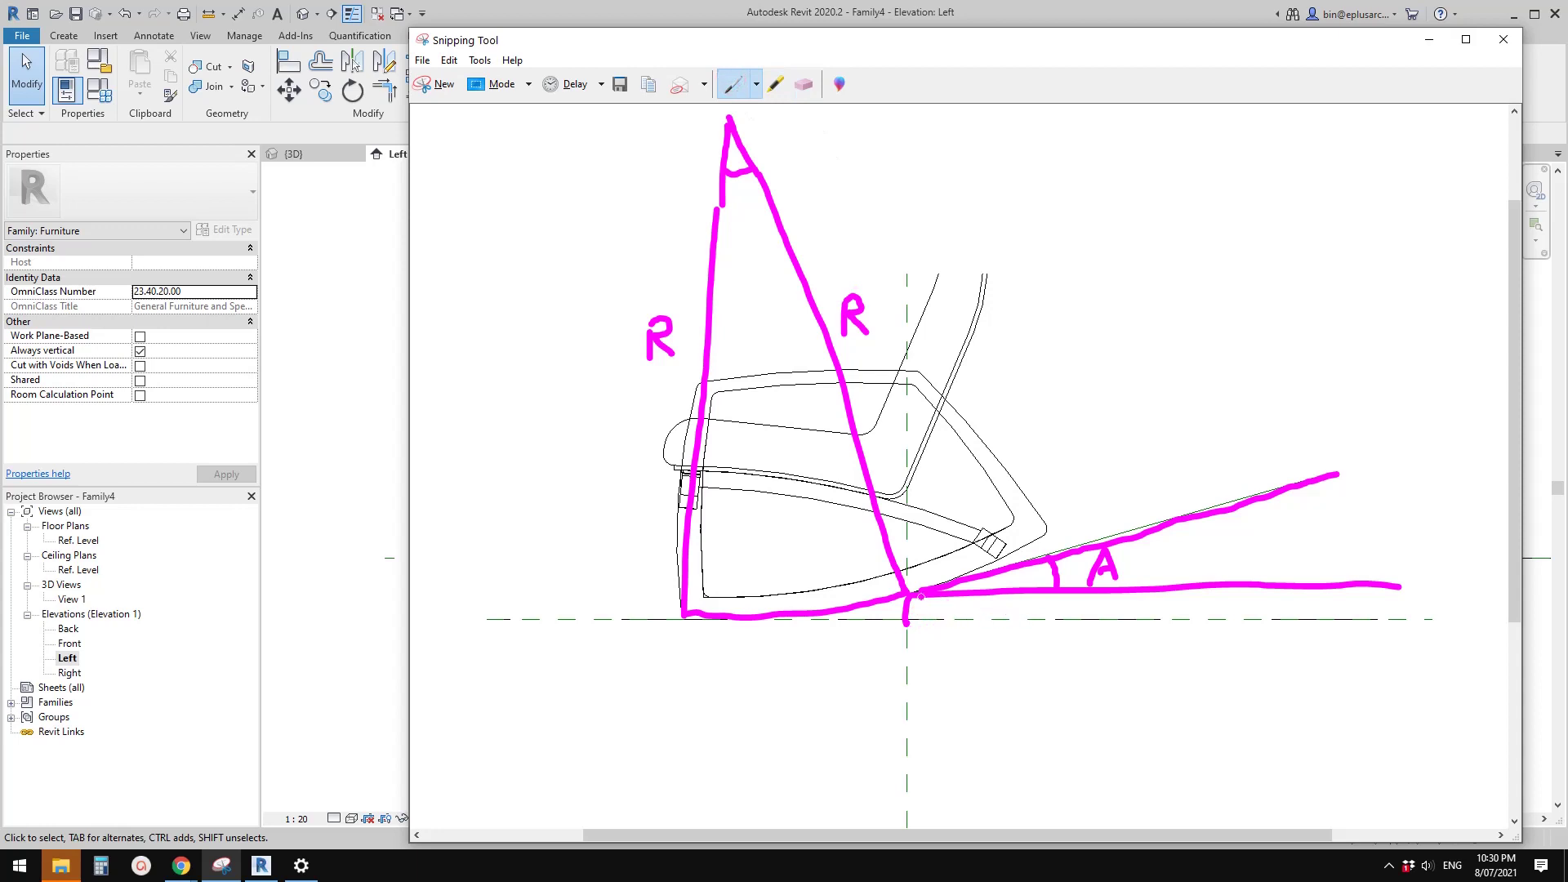
pyautogui.moveTo(1281, 565)
pyautogui.mouseDown()
pyautogui.moveTo(1284, 633)
pyautogui.moveTo(1294, 572)
pyautogui.moveTo(1275, 624)
pyautogui.moveTo(1313, 625)
pyautogui.moveTo(1306, 684)
pyautogui.moveTo(1327, 696)
pyautogui.moveTo(1325, 671)
pyautogui.mouseUp()
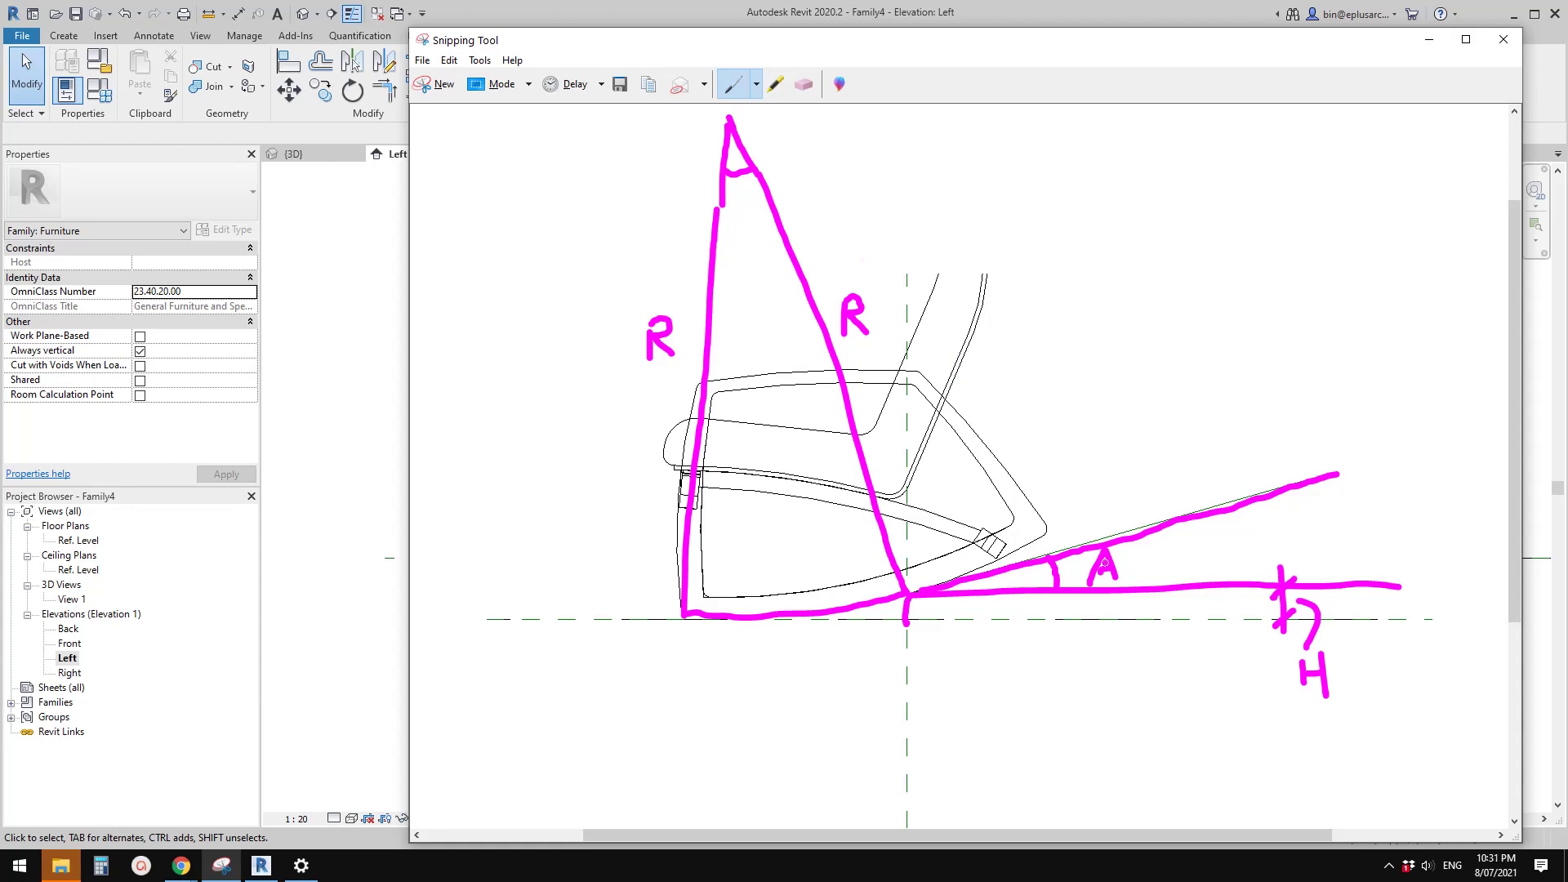
pyautogui.moveTo(1037, 707); pyautogui.dragTo(1037, 750)
pyautogui.moveTo(1068, 699)
pyautogui.mouseDown()
pyautogui.moveTo(1075, 746)
pyautogui.moveTo(1077, 719)
pyautogui.moveTo(1187, 731)
pyautogui.moveTo(1276, 711)
pyautogui.moveTo(1320, 743)
pyautogui.moveTo(1312, 725)
pyautogui.mouseUp()
pyautogui.click(1190, 739)
pyautogui.click(1223, 736)
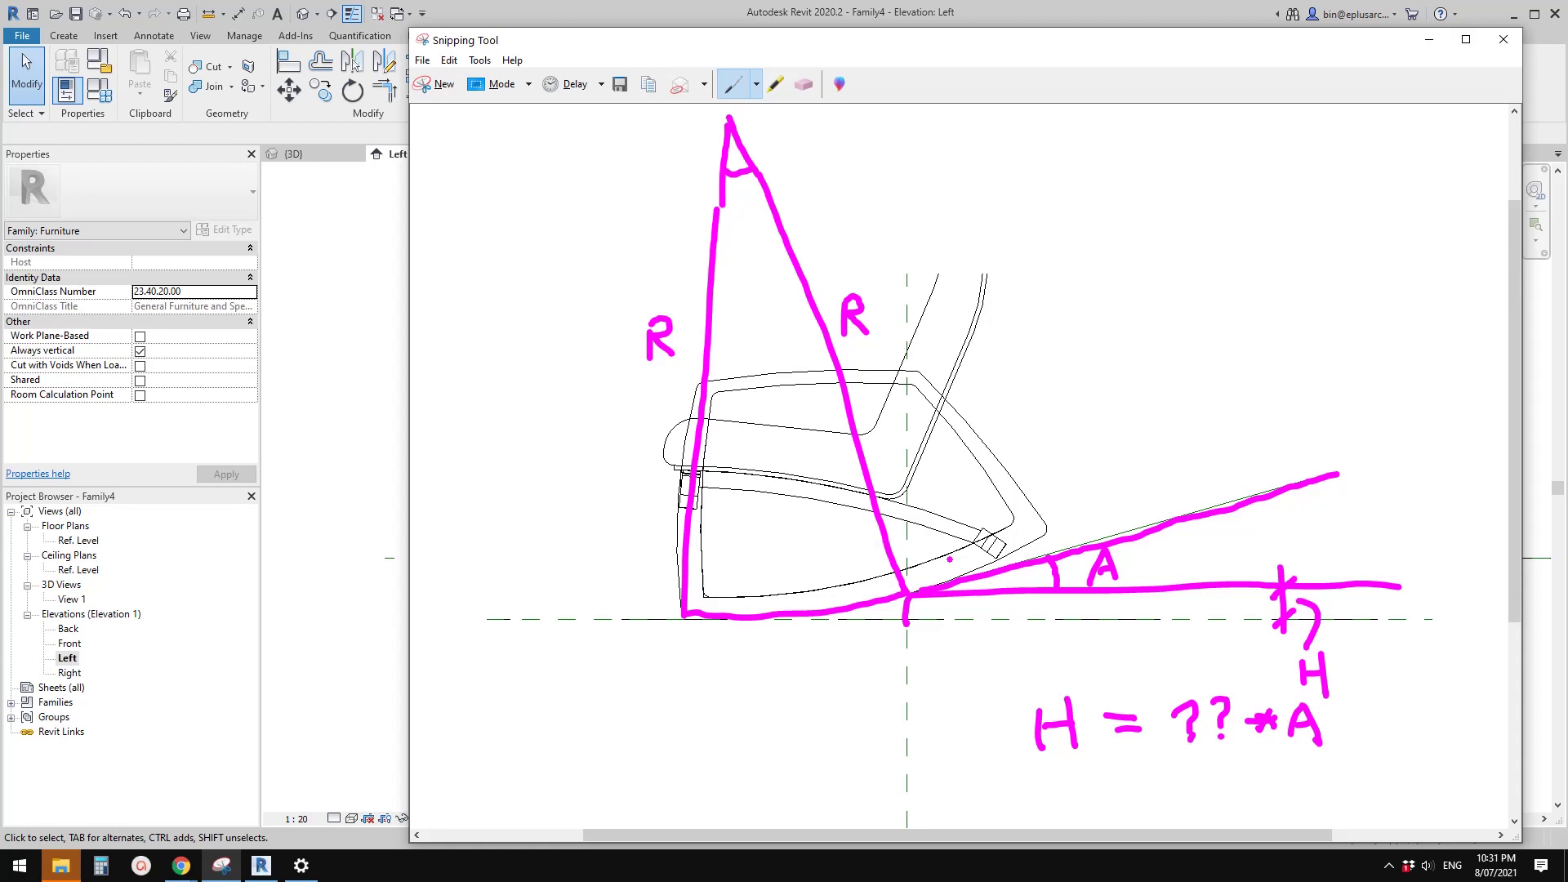
# Draw a line to the chair's left corner, add a right-angle square and label angle B.
pyautogui.moveTo(913, 595)
pyautogui.mouseDown()
pyautogui.moveTo(684, 591)
pyautogui.moveTo(709, 572)
pyautogui.moveTo(709, 590)
pyautogui.mouseUp()
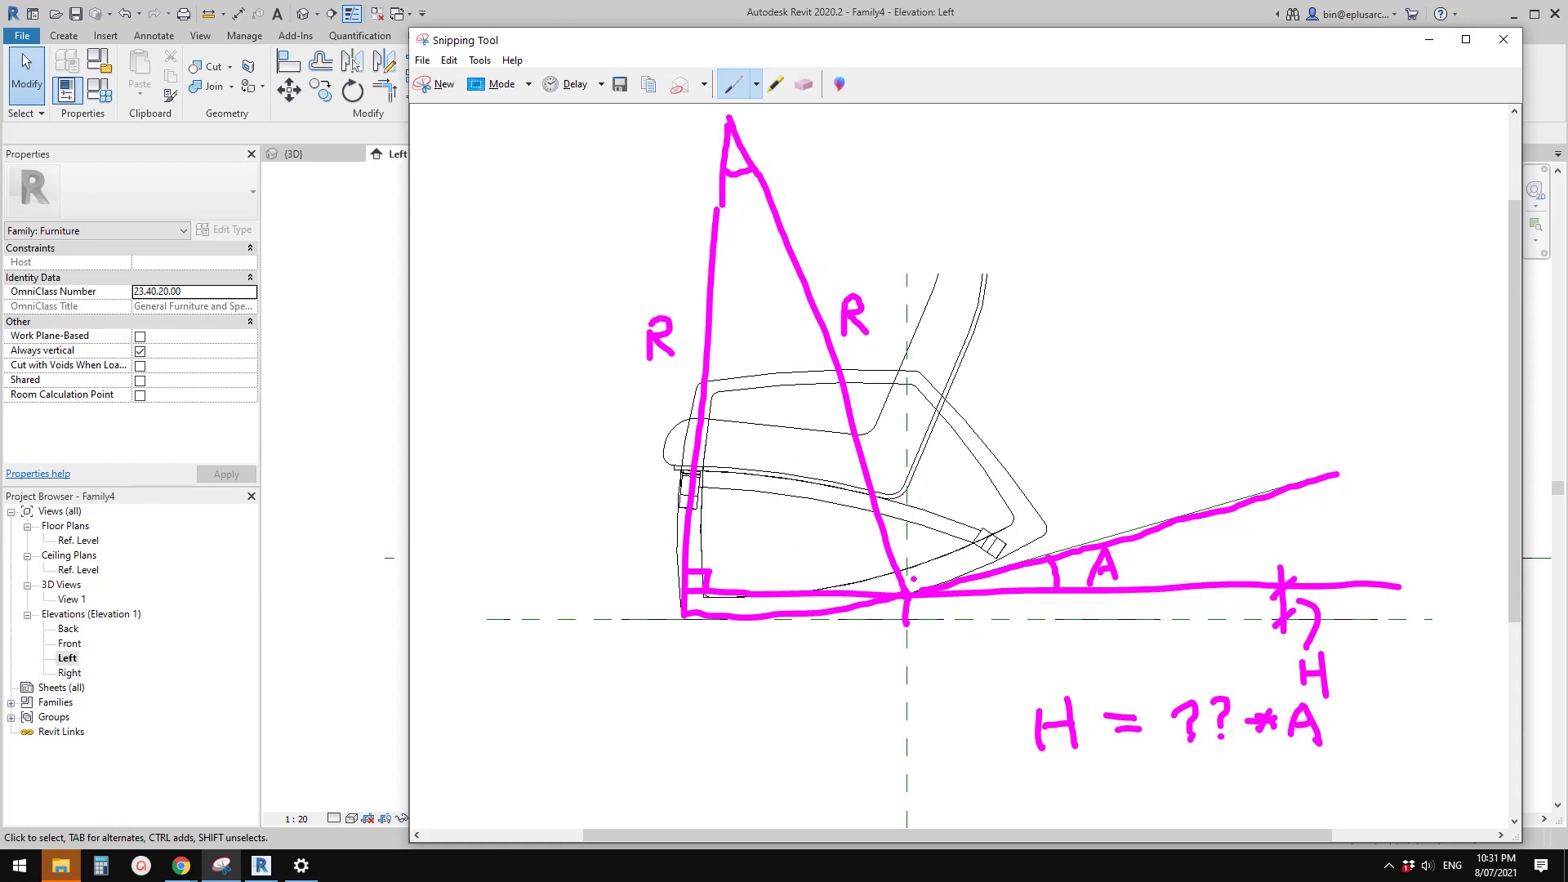
pyautogui.moveTo(901, 567)
pyautogui.mouseDown()
pyautogui.moveTo(921, 563)
pyautogui.moveTo(926, 586)
pyautogui.moveTo(920, 566)
pyautogui.mouseUp()
pyautogui.moveTo(896, 569)
pyautogui.mouseDown()
pyautogui.moveTo(869, 585)
pyautogui.moveTo(847, 562)
pyautogui.moveTo(866, 563)
pyautogui.mouseUp()
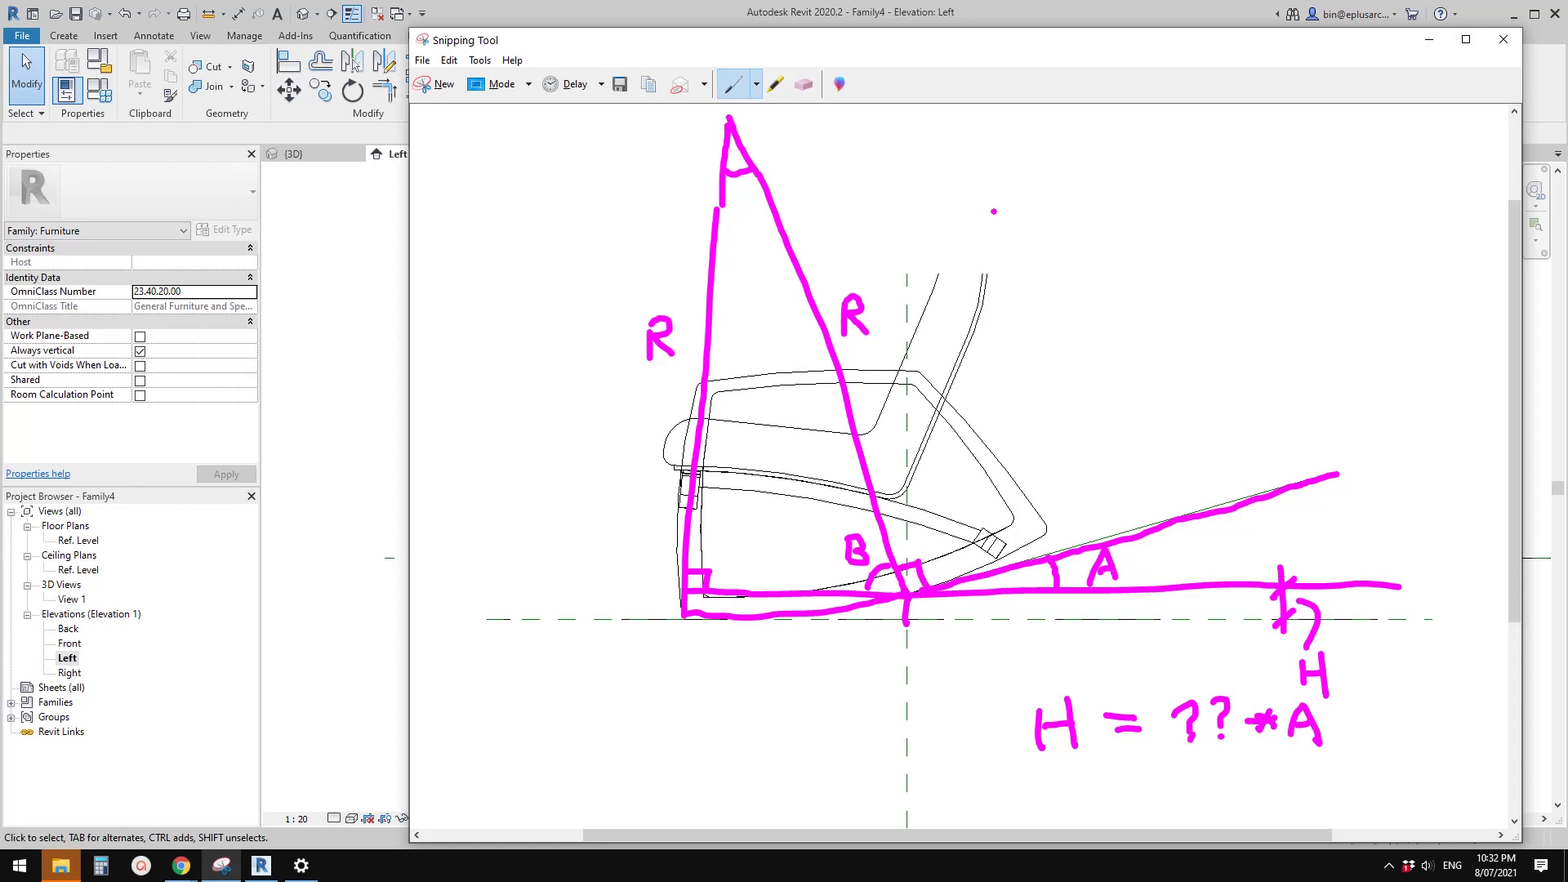
# Write A+B = 90, mark the corner 90 and label the apex angle C.
pyautogui.moveTo(939, 167)
pyautogui.mouseDown()
pyautogui.moveTo(950, 124)
pyautogui.moveTo(964, 164)
pyautogui.moveTo(996, 142)
pyautogui.moveTo(984, 157)
pyautogui.moveTo(1006, 160)
pyautogui.mouseUp()
pyautogui.moveTo(1004, 130)
pyautogui.mouseDown()
pyautogui.moveTo(1006, 159)
pyautogui.moveTo(1065, 138)
pyautogui.moveTo(1069, 153)
pyautogui.moveTo(1117, 153)
pyautogui.moveTo(1132, 130)
pyautogui.mouseUp()
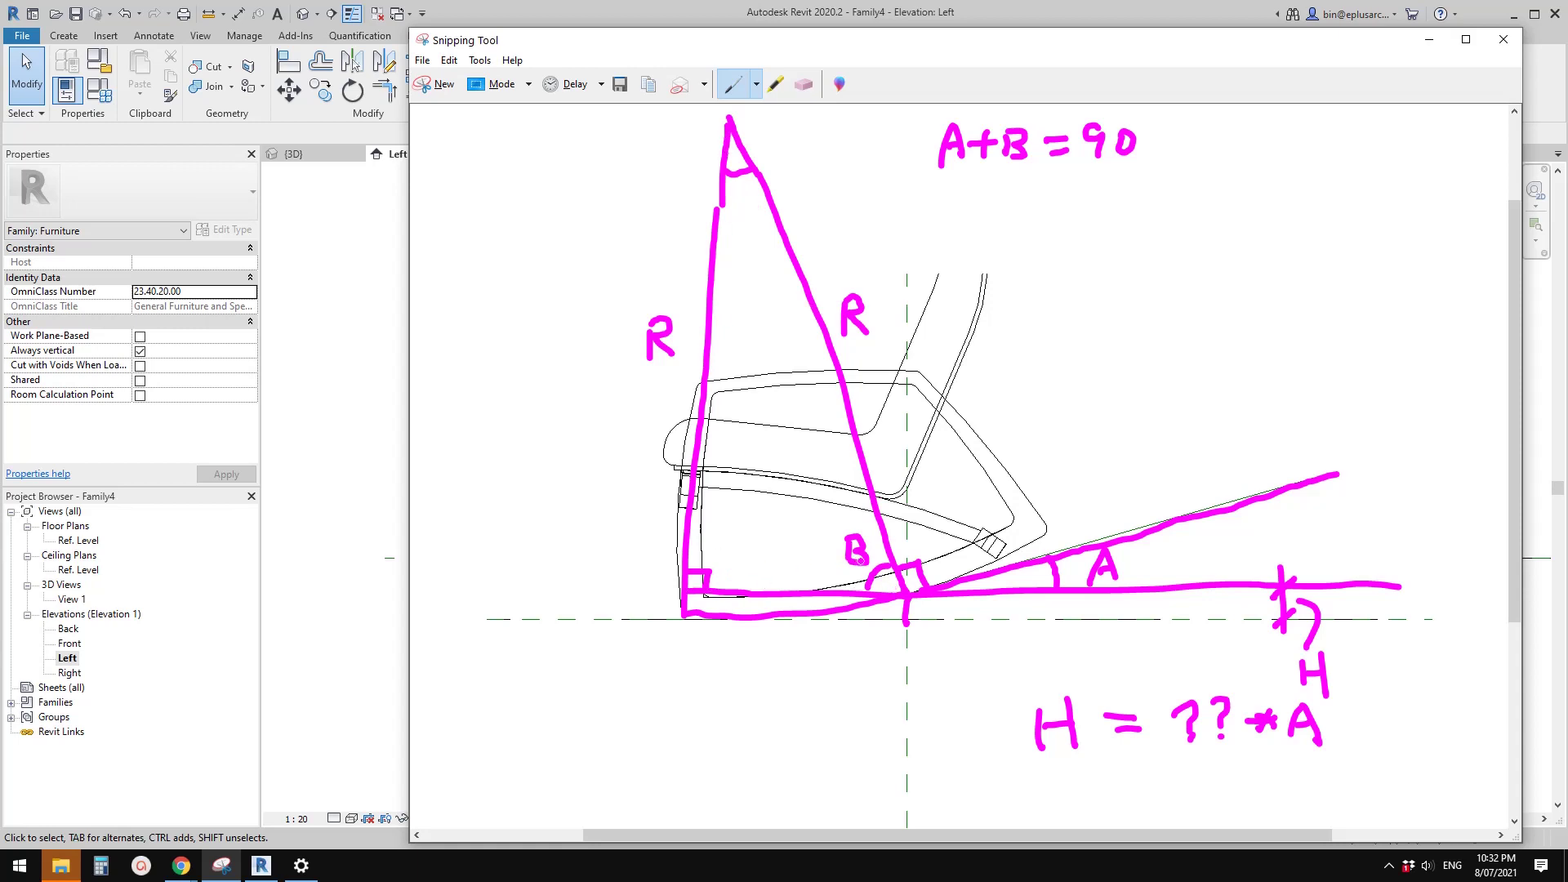
pyautogui.moveTo(726, 544)
pyautogui.mouseDown()
pyautogui.moveTo(716, 569)
pyautogui.moveTo(745, 539)
pyautogui.mouseUp()
pyautogui.moveTo(748, 190)
pyautogui.mouseDown()
pyautogui.moveTo(735, 203)
pyautogui.moveTo(755, 212)
pyautogui.mouseUp()
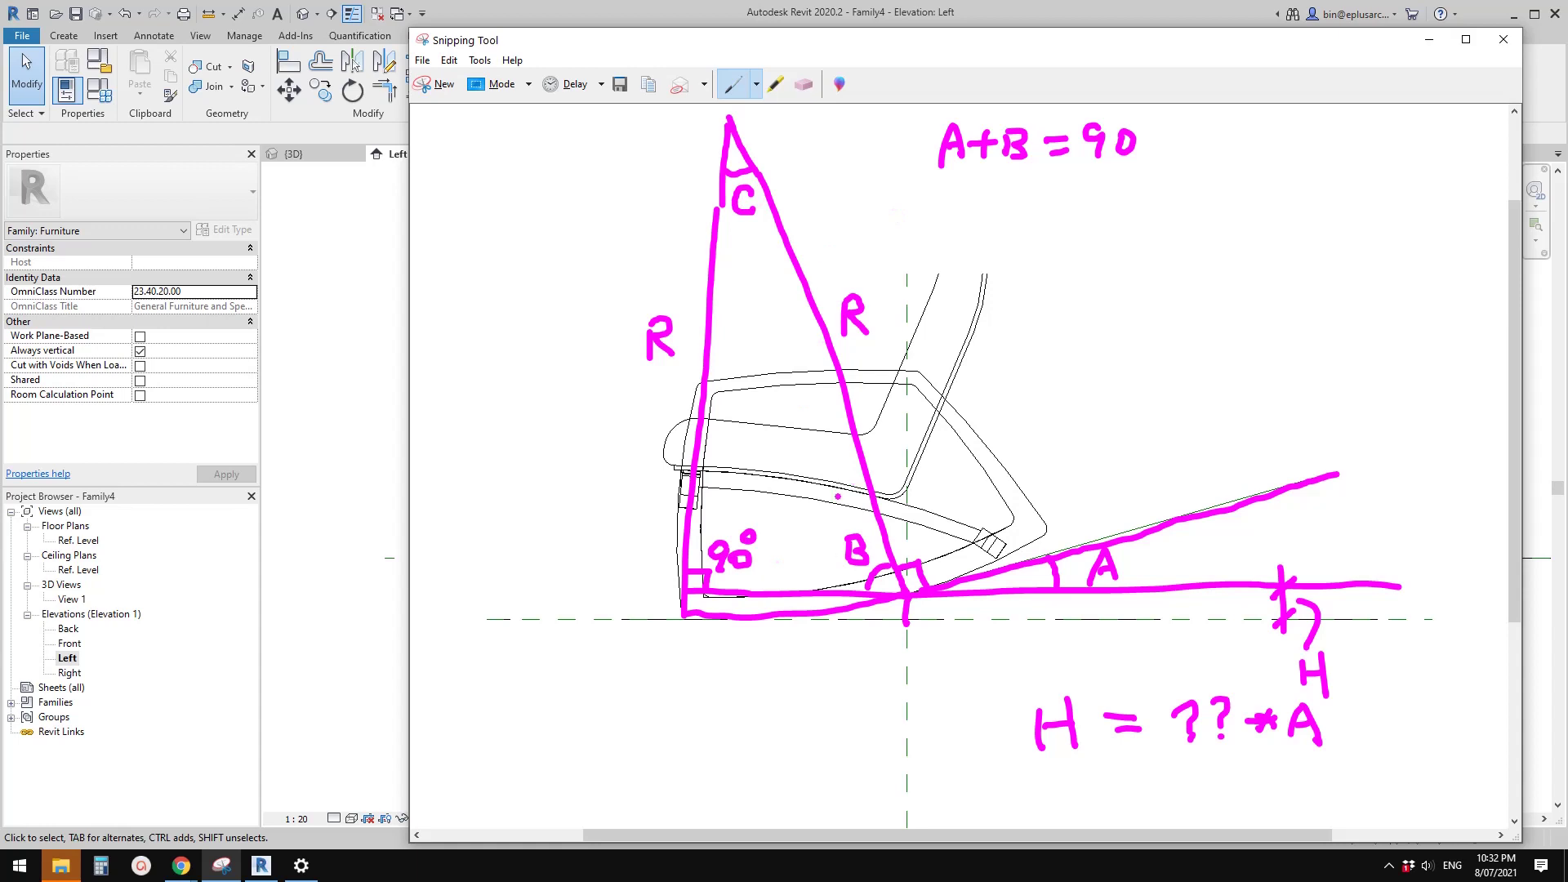
# Write B+C = 90 and A = C, then relabel the apex angle A.
pyautogui.moveTo(955, 178)
pyautogui.mouseDown()
pyautogui.moveTo(955, 206)
pyautogui.moveTo(970, 195)
pyautogui.moveTo(956, 208)
pyautogui.mouseUp()
pyautogui.moveTo(982, 190); pyautogui.dragTo(1033, 207)
pyautogui.moveTo(1049, 188)
pyautogui.mouseDown()
pyautogui.moveTo(1079, 196)
pyautogui.moveTo(1104, 175)
pyautogui.moveTo(1105, 206)
pyautogui.moveTo(1125, 178)
pyautogui.mouseUp()
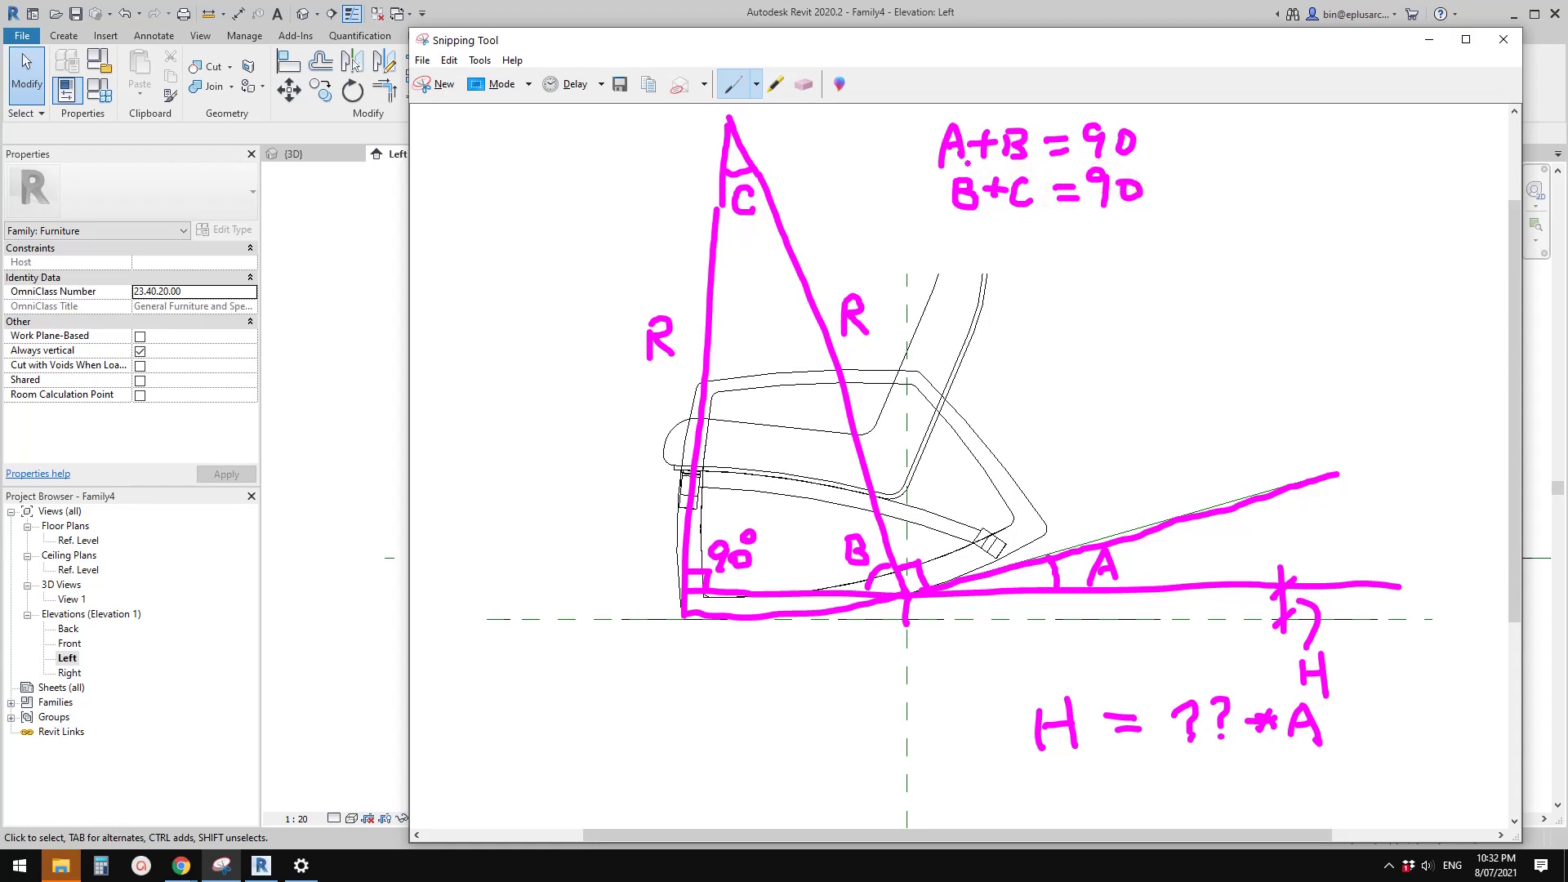
pyautogui.moveTo(1018, 262)
pyautogui.mouseDown()
pyautogui.moveTo(1033, 229)
pyautogui.moveTo(1034, 251)
pyautogui.moveTo(1070, 240)
pyautogui.mouseUp()
pyautogui.moveTo(1050, 253); pyautogui.dragTo(1116, 260)
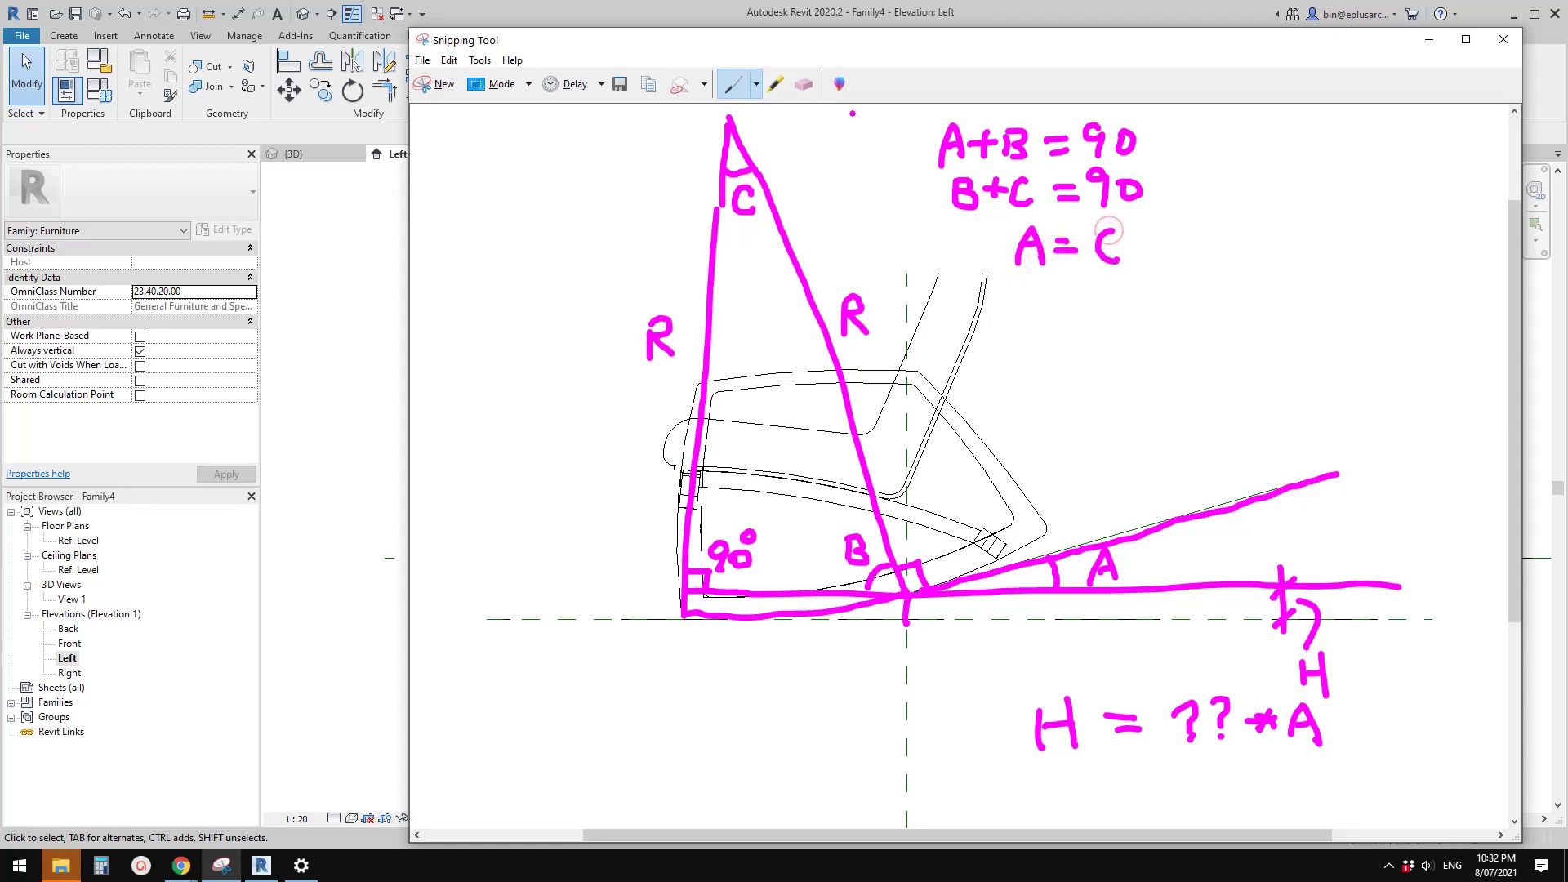
pyautogui.click(805, 84)
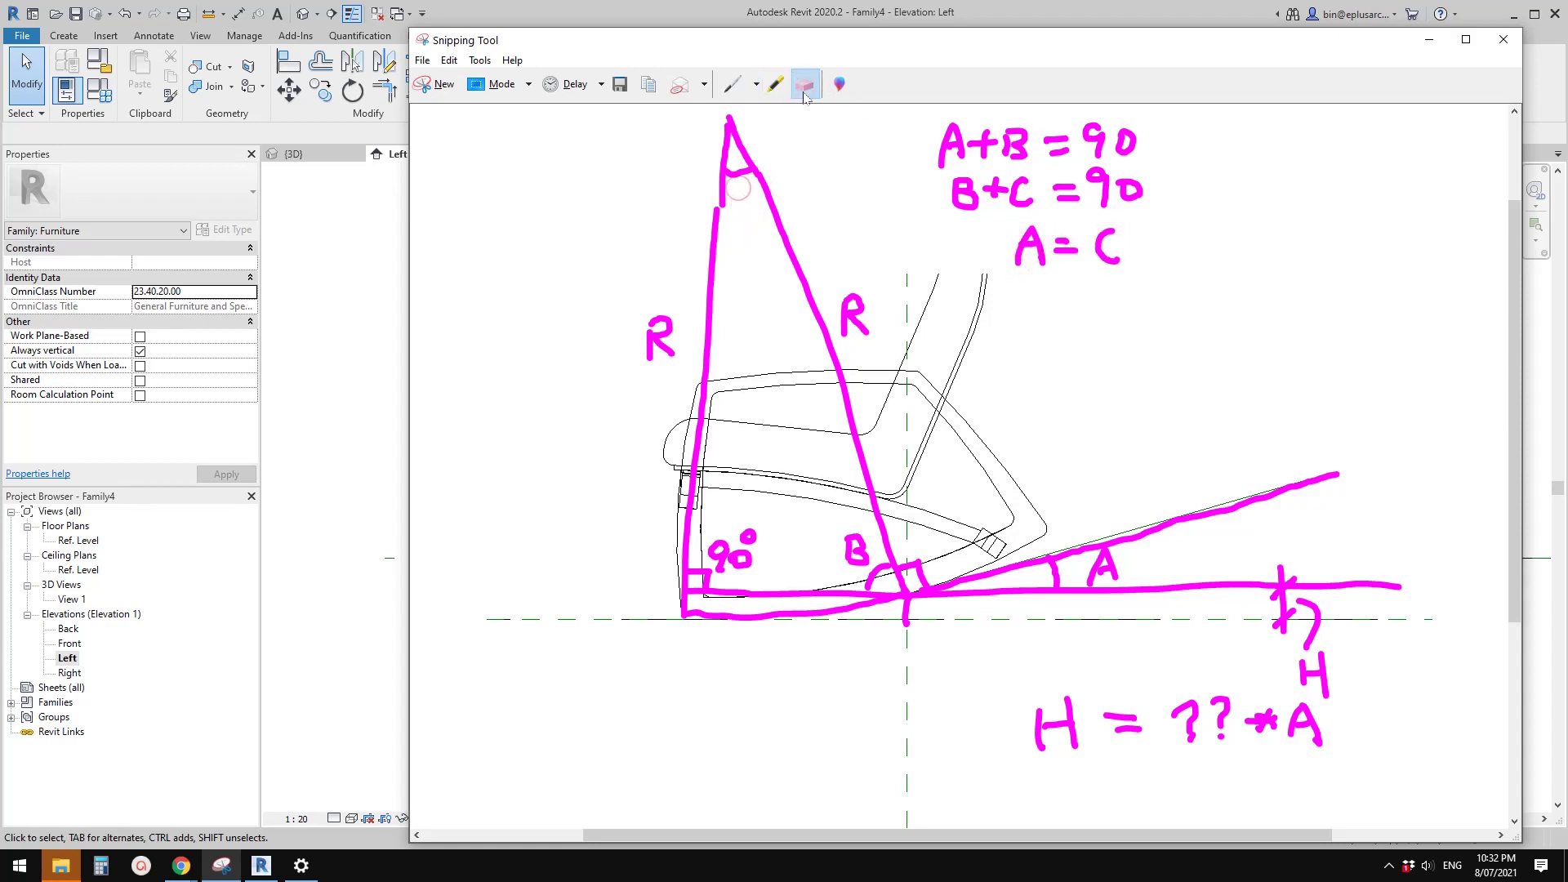
pyautogui.click(732, 84)
pyautogui.moveTo(737, 219)
pyautogui.mouseDown()
pyautogui.moveTo(739, 204)
pyautogui.moveTo(757, 222)
pyautogui.moveTo(754, 208)
pyautogui.mouseUp()
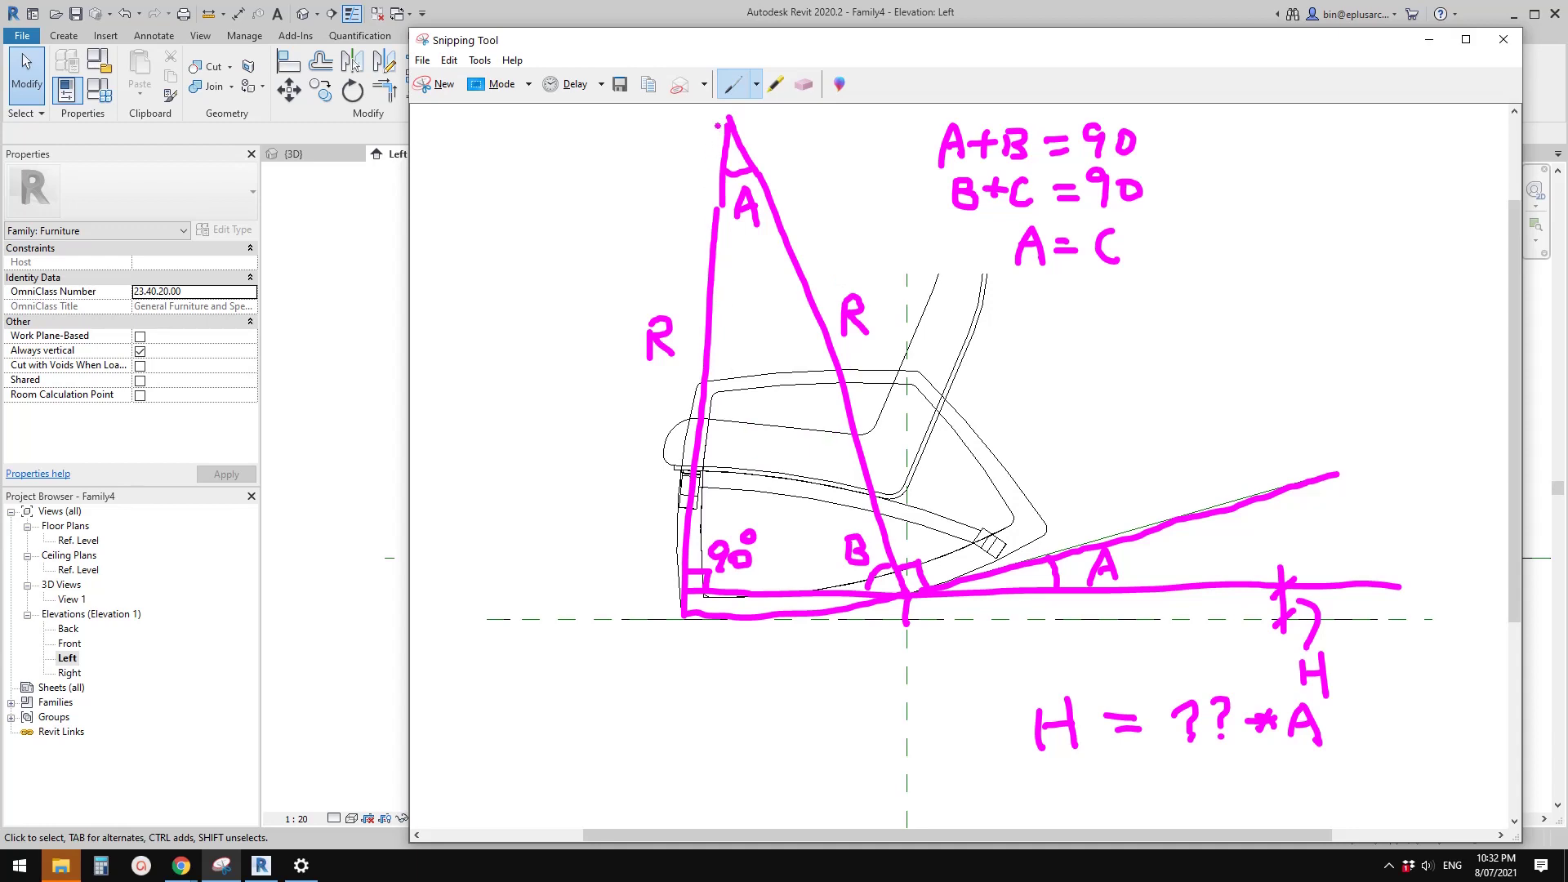
# Replace the left R label with side X, writing cos A = X/R and X = cos A·R.
pyautogui.click(803, 83)
pyautogui.click(666, 328)
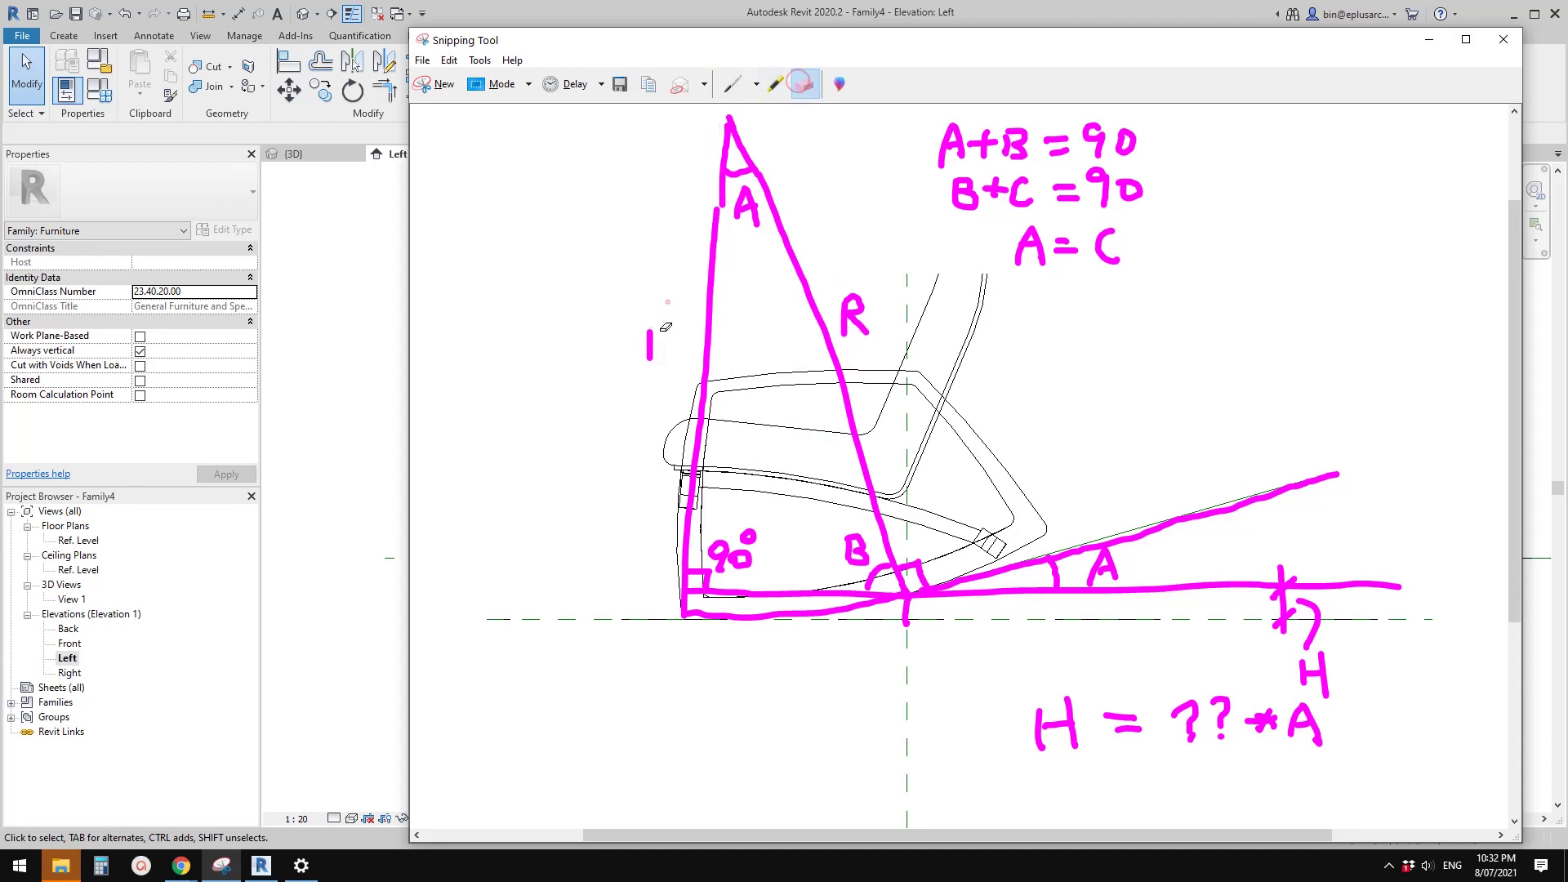
pyautogui.click(651, 343)
pyautogui.click(732, 84)
pyautogui.moveTo(728, 117)
pyautogui.mouseDown()
pyautogui.moveTo(689, 128)
pyautogui.moveTo(678, 241)
pyautogui.moveTo(657, 307)
pyautogui.moveTo(631, 322)
pyautogui.moveTo(653, 327)
pyautogui.moveTo(658, 351)
pyautogui.moveTo(686, 585)
pyautogui.mouseUp()
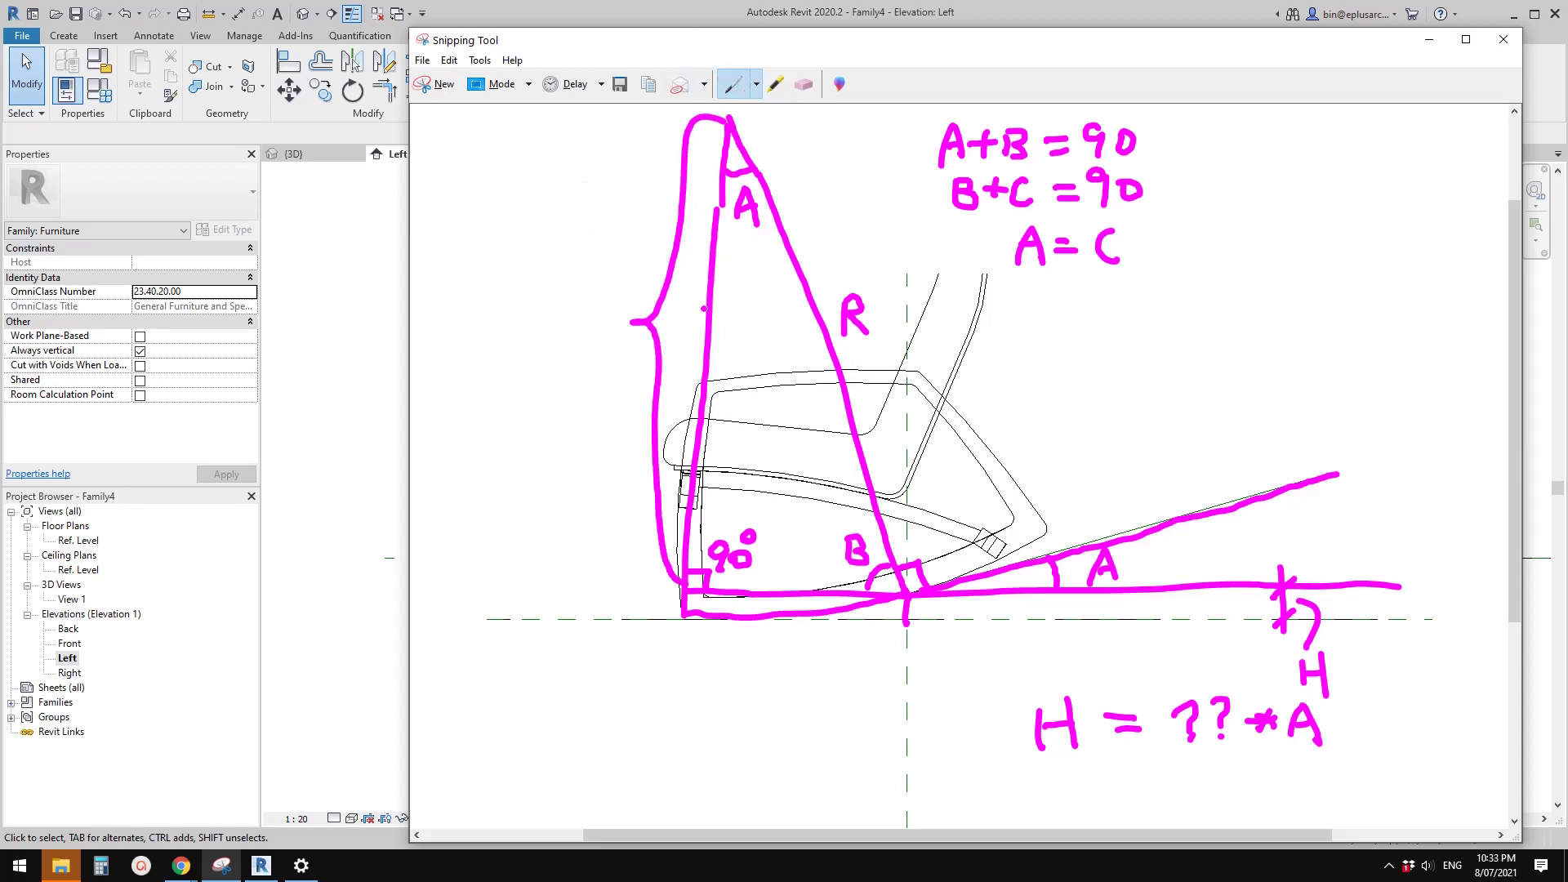
pyautogui.moveTo(455, 148)
pyautogui.mouseDown()
pyautogui.moveTo(443, 161)
pyautogui.moveTo(458, 174)
pyautogui.moveTo(472, 158)
pyautogui.moveTo(531, 175)
pyautogui.moveTo(527, 162)
pyautogui.moveTo(567, 161)
pyautogui.mouseUp()
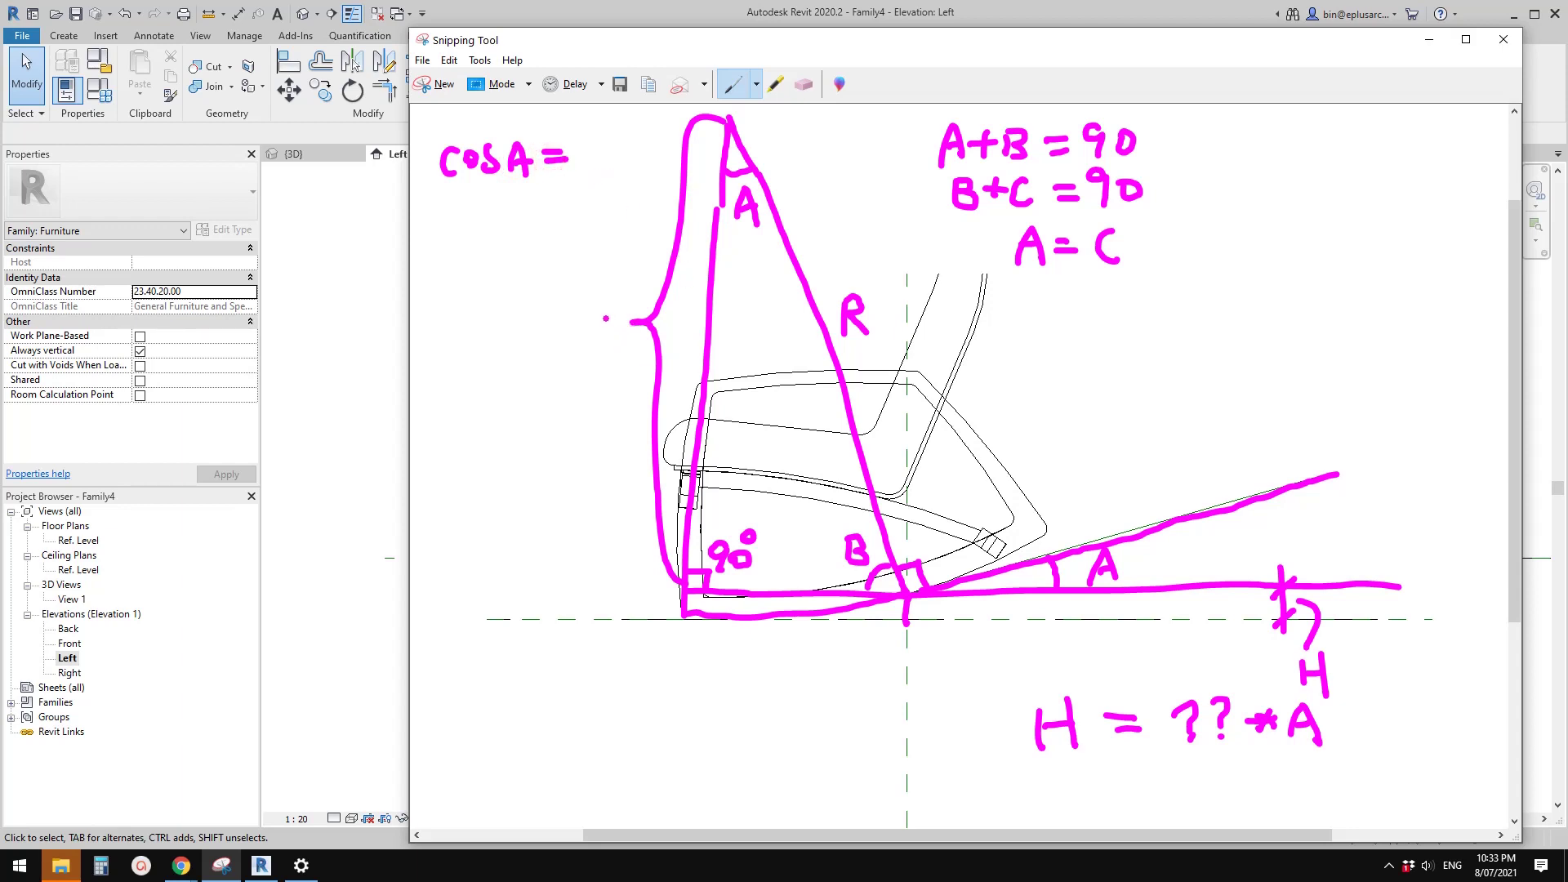
pyautogui.moveTo(607, 305)
pyautogui.mouseDown()
pyautogui.moveTo(586, 328)
pyautogui.moveTo(615, 340)
pyautogui.mouseUp()
pyautogui.moveTo(590, 128)
pyautogui.mouseDown()
pyautogui.moveTo(608, 148)
pyautogui.moveTo(586, 150)
pyautogui.moveTo(627, 148)
pyautogui.moveTo(597, 192)
pyautogui.moveTo(598, 174)
pyautogui.moveTo(622, 189)
pyautogui.mouseUp()
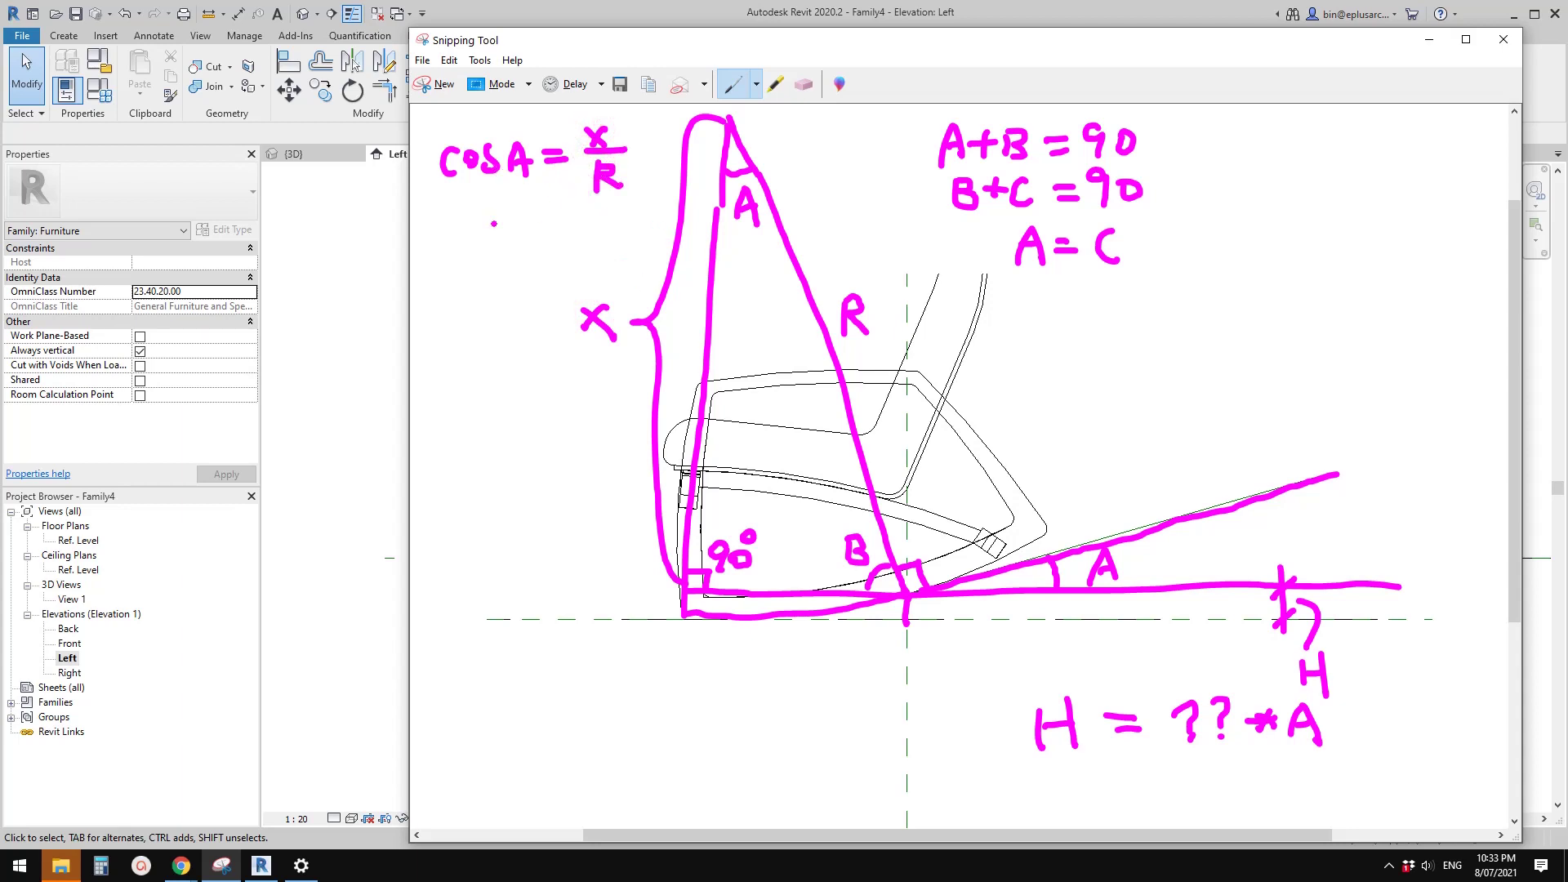
pyautogui.moveTo(476, 202); pyautogui.dragTo(453, 236)
pyautogui.moveTo(455, 204)
pyautogui.mouseDown()
pyautogui.moveTo(477, 233)
pyautogui.moveTo(518, 216)
pyautogui.moveTo(563, 234)
pyautogui.moveTo(562, 218)
pyautogui.moveTo(582, 222)
pyautogui.moveTo(575, 235)
pyautogui.mouseUp()
pyautogui.moveTo(607, 210)
pyautogui.mouseDown()
pyautogui.moveTo(596, 237)
pyautogui.moveTo(618, 237)
pyautogui.mouseUp()
pyautogui.moveTo(599, 225)
pyautogui.mouseDown()
pyautogui.moveTo(650, 233)
pyautogui.moveTo(647, 214)
pyautogui.moveTo(643, 237)
pyautogui.moveTo(661, 223)
pyautogui.moveTo(677, 241)
pyautogui.mouseUp()
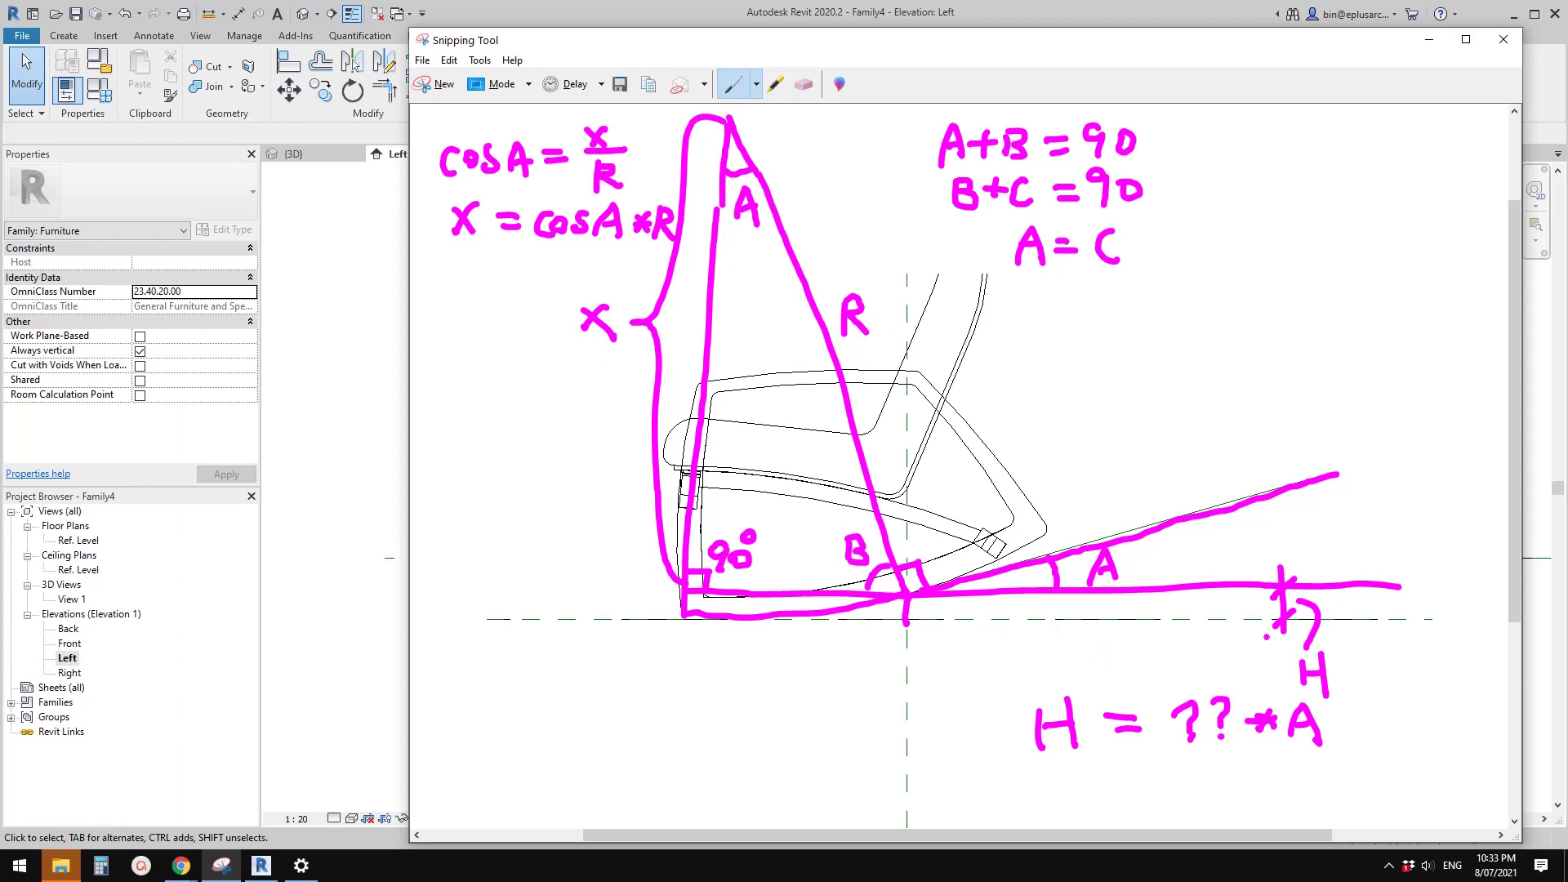
# Circle the right H label and mark and label the height gap H at the left corner.
pyautogui.moveTo(1346, 647)
pyautogui.mouseDown()
pyautogui.moveTo(1262, 654)
pyautogui.moveTo(1350, 642)
pyautogui.moveTo(1329, 645)
pyautogui.mouseUp()
pyautogui.moveTo(616, 592)
pyautogui.mouseDown()
pyautogui.moveTo(647, 591)
pyautogui.moveTo(643, 620)
pyautogui.mouseUp()
pyautogui.click(632, 581)
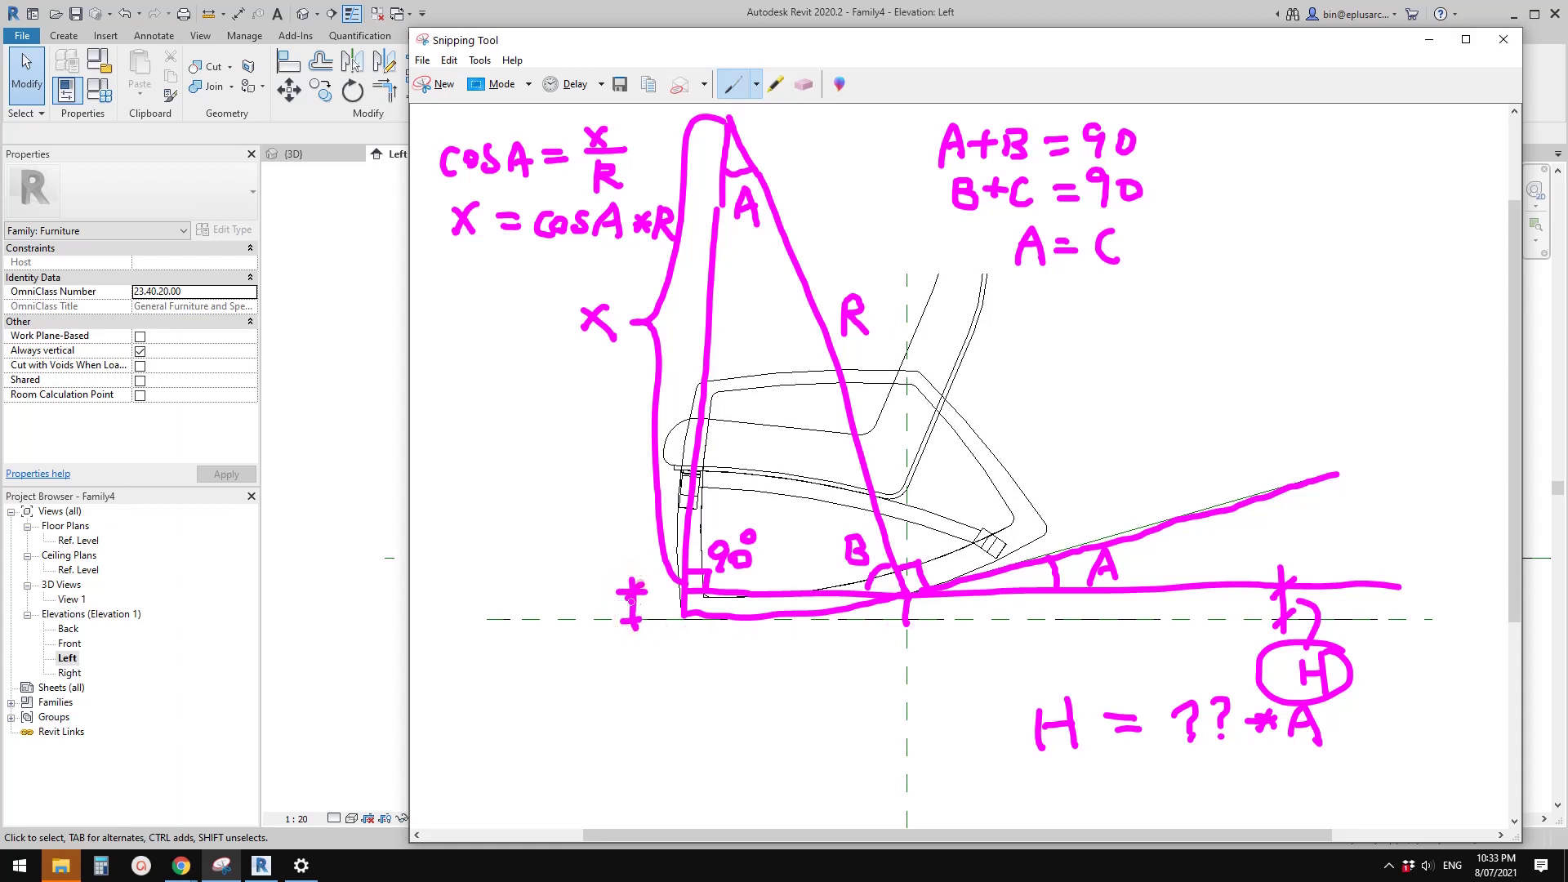
pyautogui.moveTo(580, 590)
pyautogui.mouseDown()
pyautogui.moveTo(579, 618)
pyautogui.moveTo(611, 603)
pyautogui.mouseUp()
pyautogui.moveTo(593, 619); pyautogui.dragTo(593, 589)
# Derive H = R − cosA·R = R(1 − cosA), underline it, and circle H in H = ??*A.
pyautogui.moveTo(461, 663); pyautogui.dragTo(459, 696)
pyautogui.moveTo(477, 659)
pyautogui.mouseDown()
pyautogui.moveTo(478, 693)
pyautogui.moveTo(518, 674)
pyautogui.moveTo(518, 687)
pyautogui.moveTo(649, 685)
pyautogui.mouseUp()
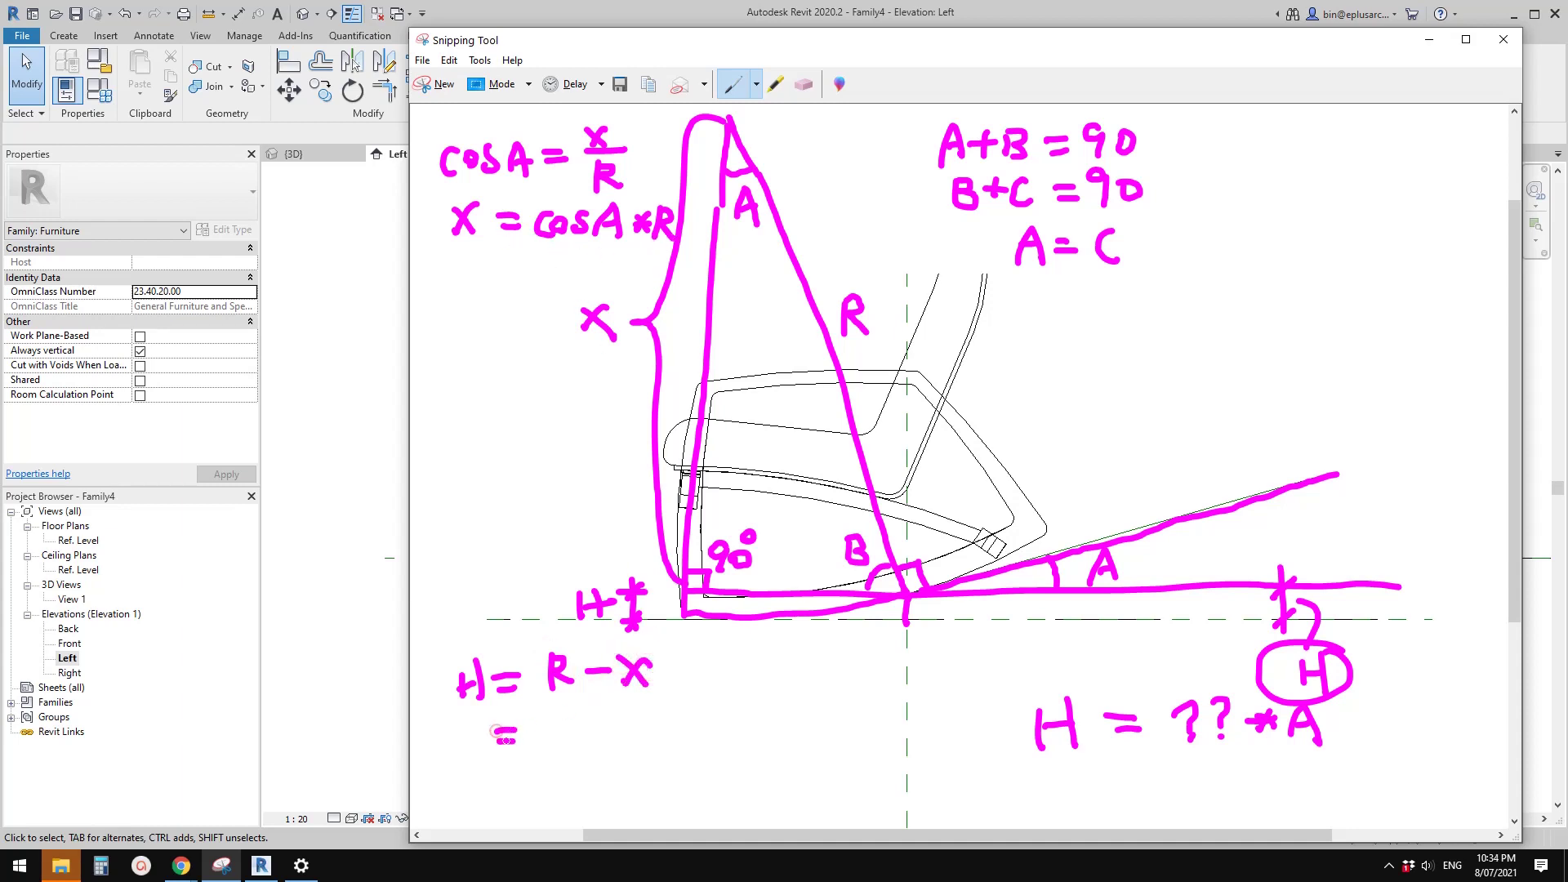
pyautogui.moveTo(496, 732); pyautogui.dragTo(522, 730)
pyautogui.moveTo(549, 713)
pyautogui.mouseDown()
pyautogui.moveTo(549, 745)
pyautogui.moveTo(552, 720)
pyautogui.mouseUp()
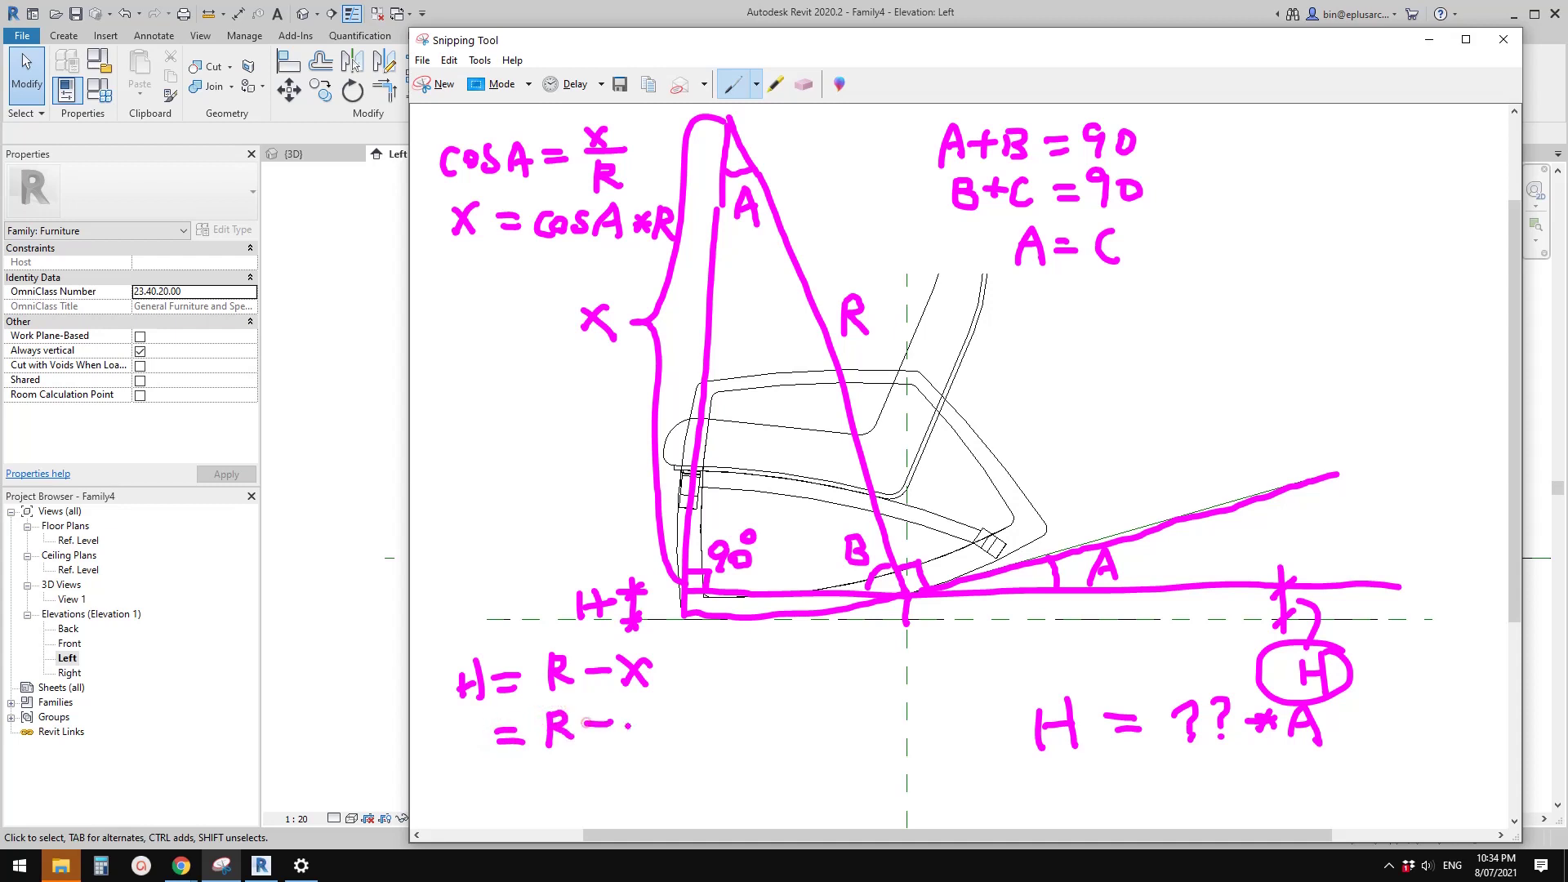
pyautogui.moveTo(669, 734)
pyautogui.mouseDown()
pyautogui.moveTo(706, 734)
pyautogui.moveTo(767, 708)
pyautogui.moveTo(787, 731)
pyautogui.moveTo(794, 699)
pyautogui.moveTo(808, 729)
pyautogui.mouseUp()
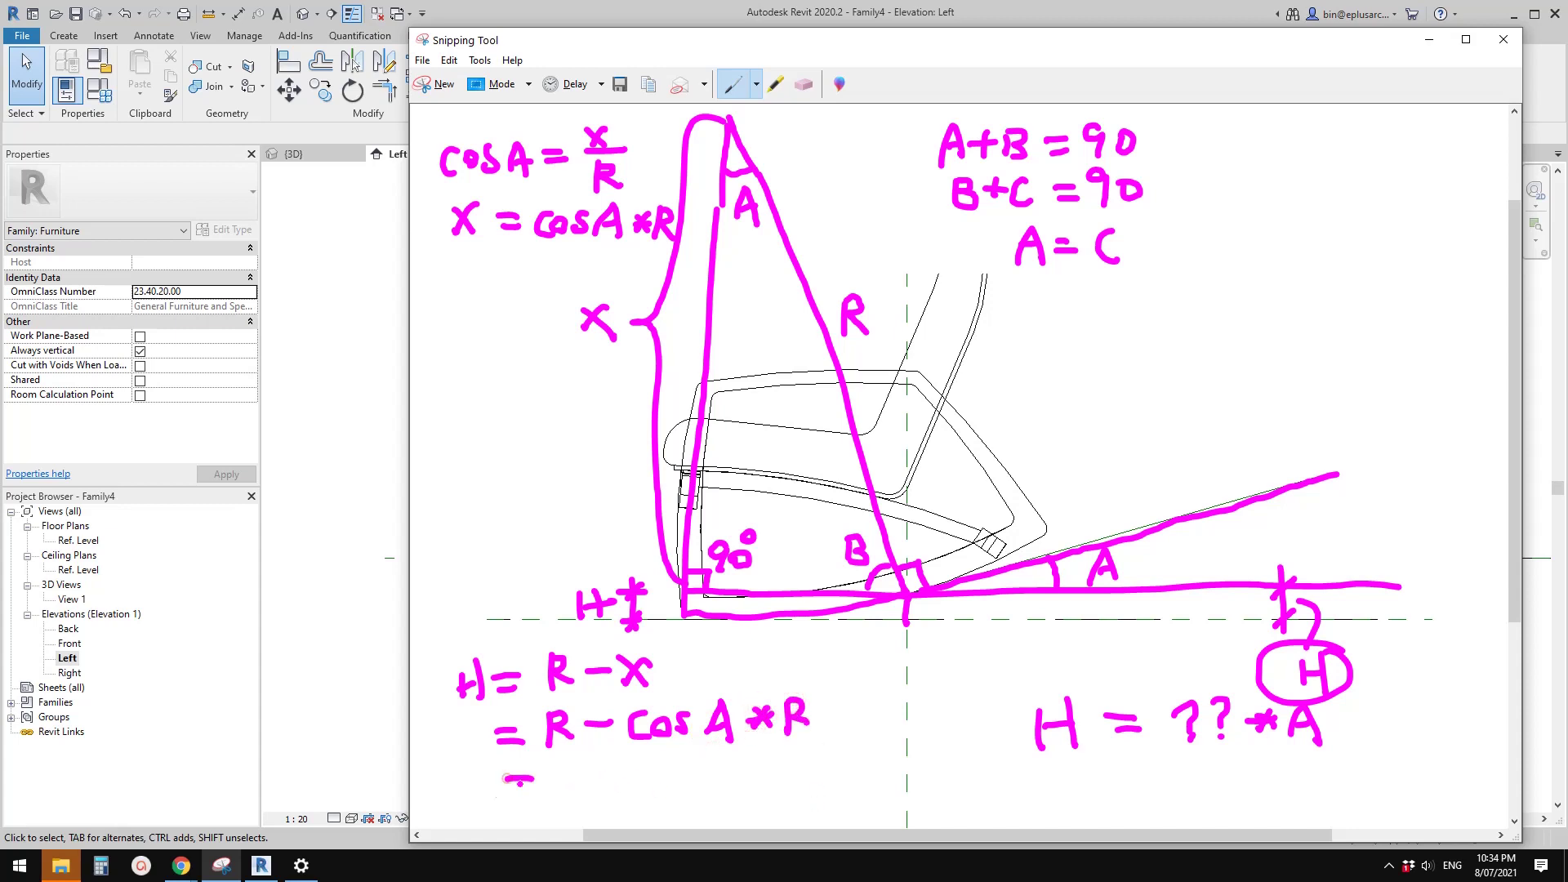
pyautogui.moveTo(500, 789); pyautogui.dragTo(555, 796)
pyautogui.click(560, 768)
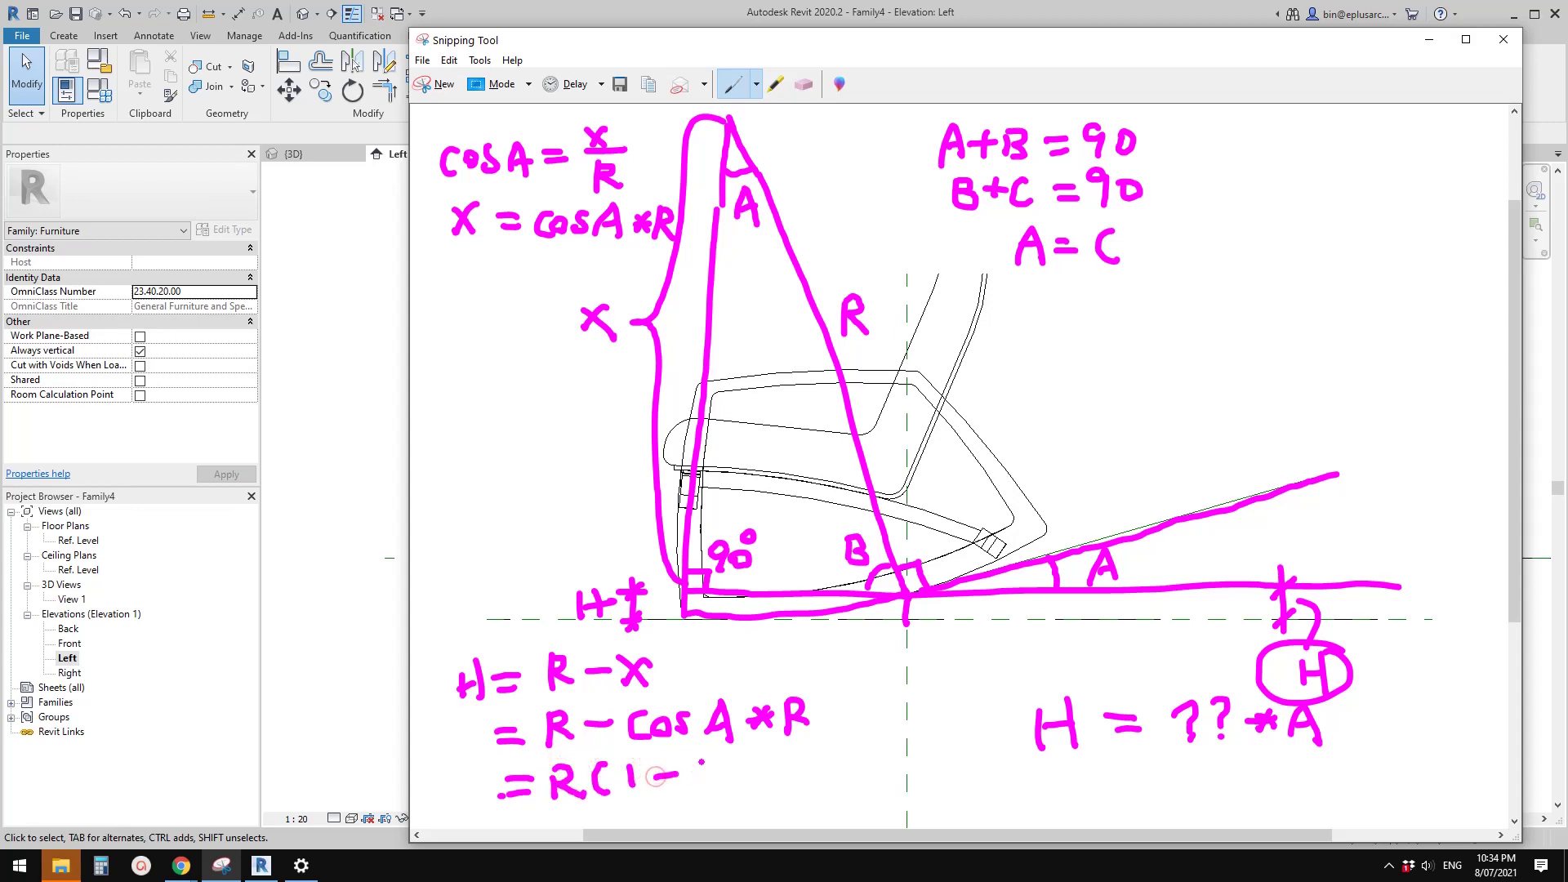
pyautogui.moveTo(707, 760)
pyautogui.mouseDown()
pyautogui.moveTo(703, 786)
pyautogui.moveTo(719, 771)
pyautogui.moveTo(786, 784)
pyautogui.moveTo(779, 770)
pyautogui.moveTo(792, 785)
pyautogui.mouseUp()
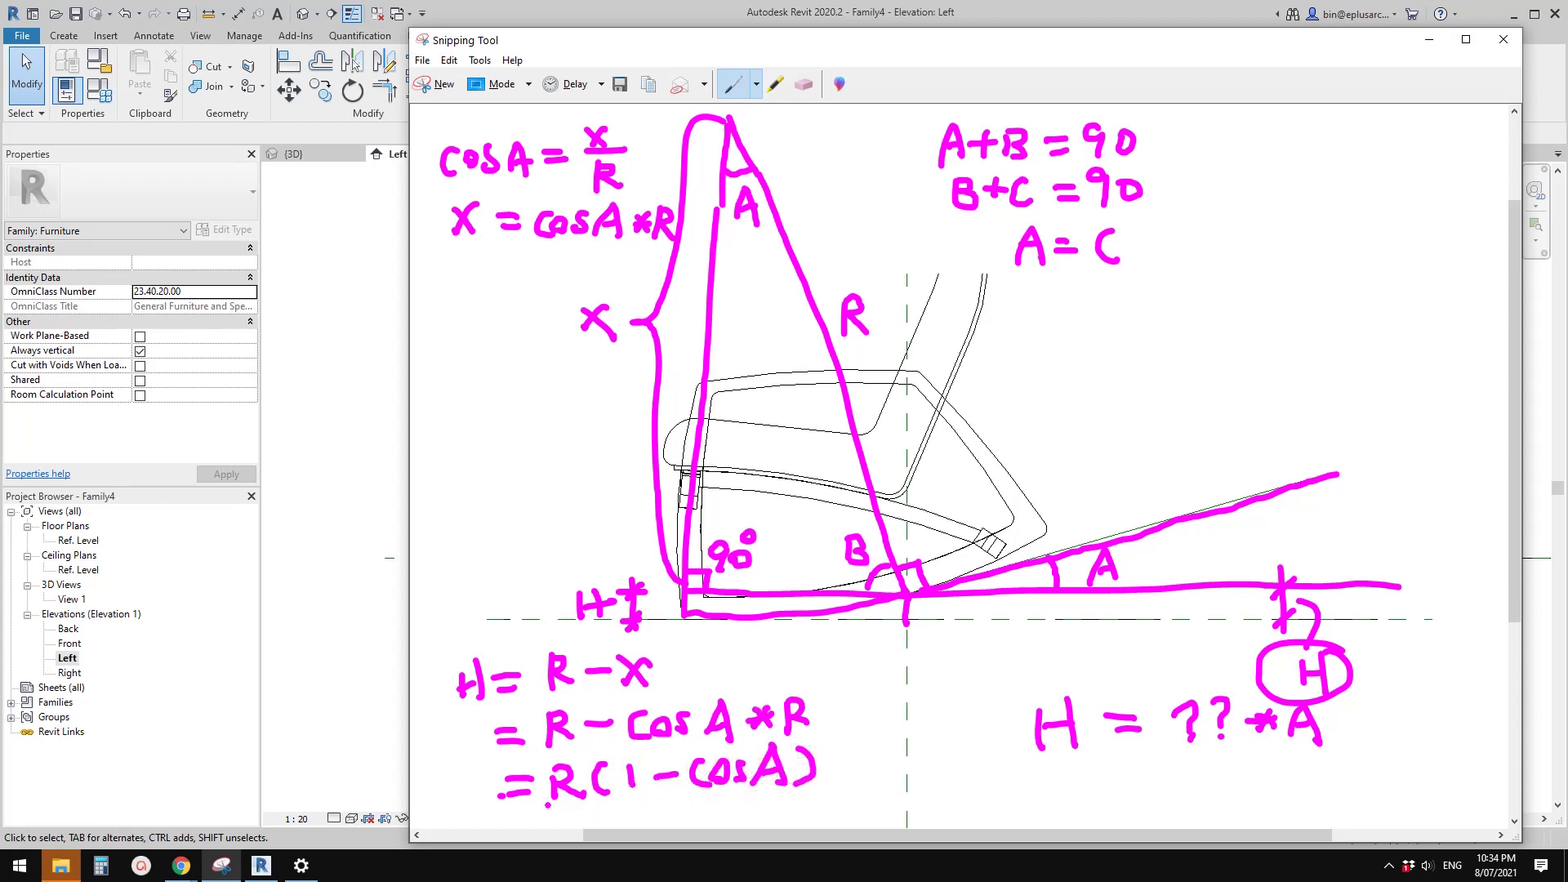
pyautogui.moveTo(583, 811); pyautogui.dragTo(828, 793)
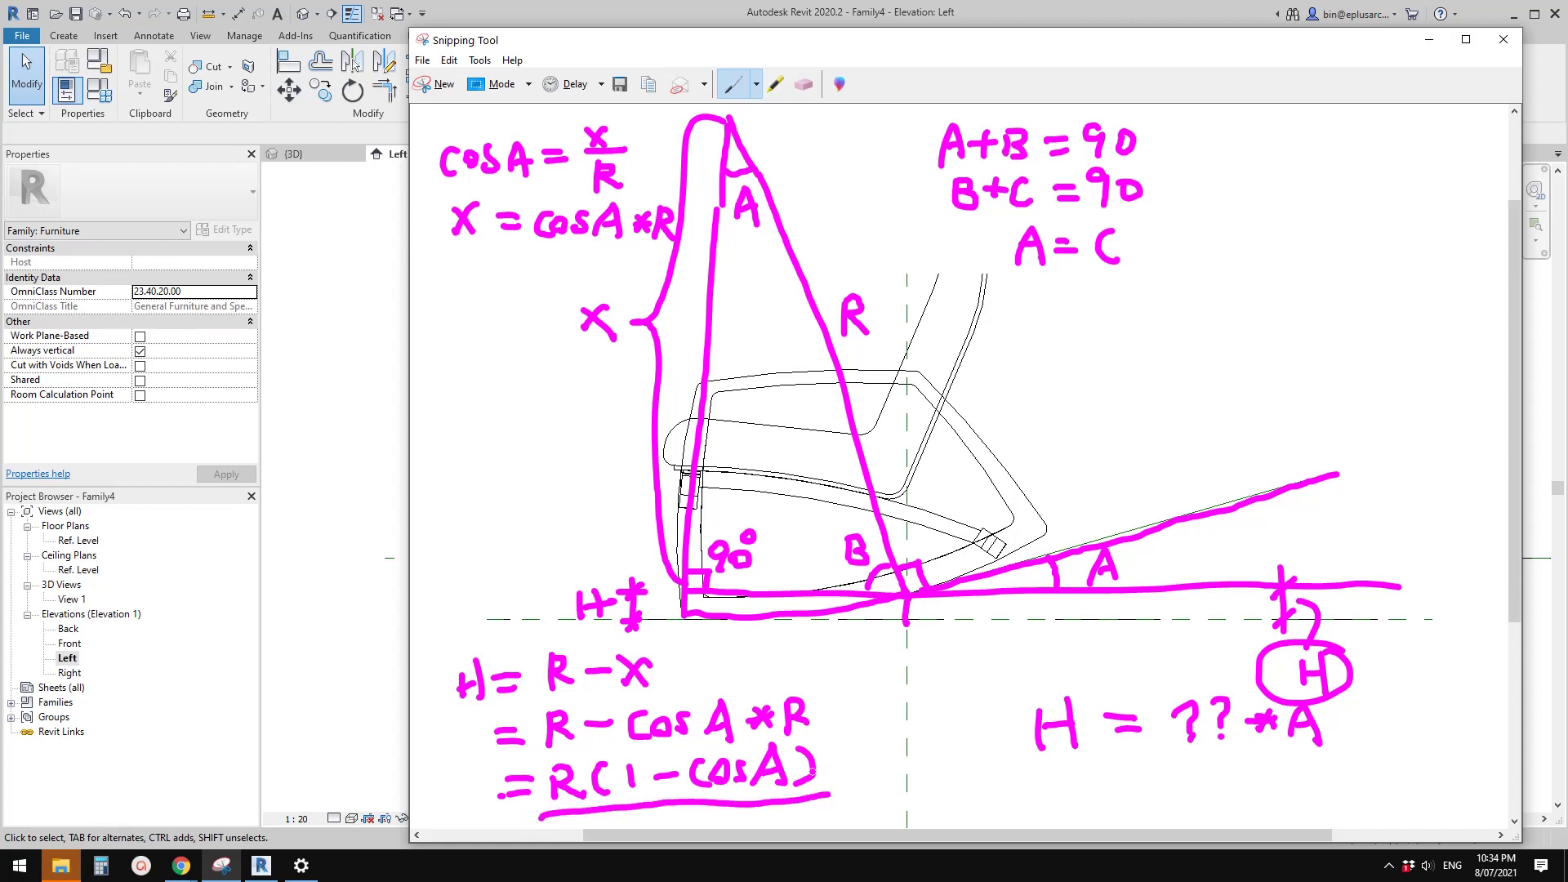
pyautogui.moveTo(1020, 768)
pyautogui.mouseDown()
pyautogui.moveTo(1050, 680)
pyautogui.moveTo(1031, 772)
pyautogui.mouseUp()
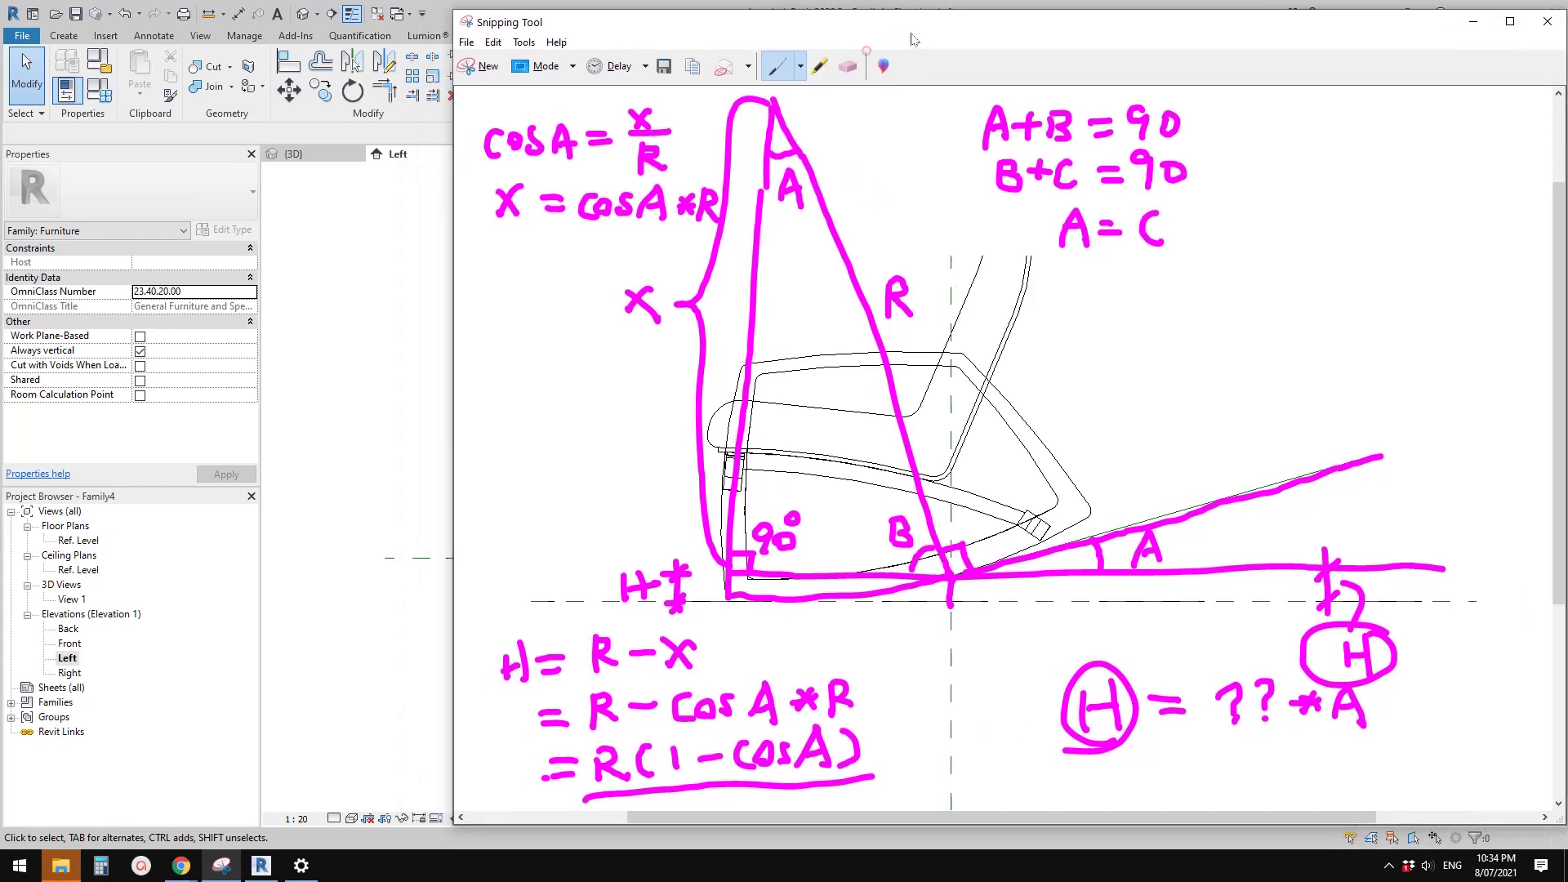
# Return to Revit and recentre the Left elevation on the tilted chair and reference line.
pyautogui.click(404, 400)
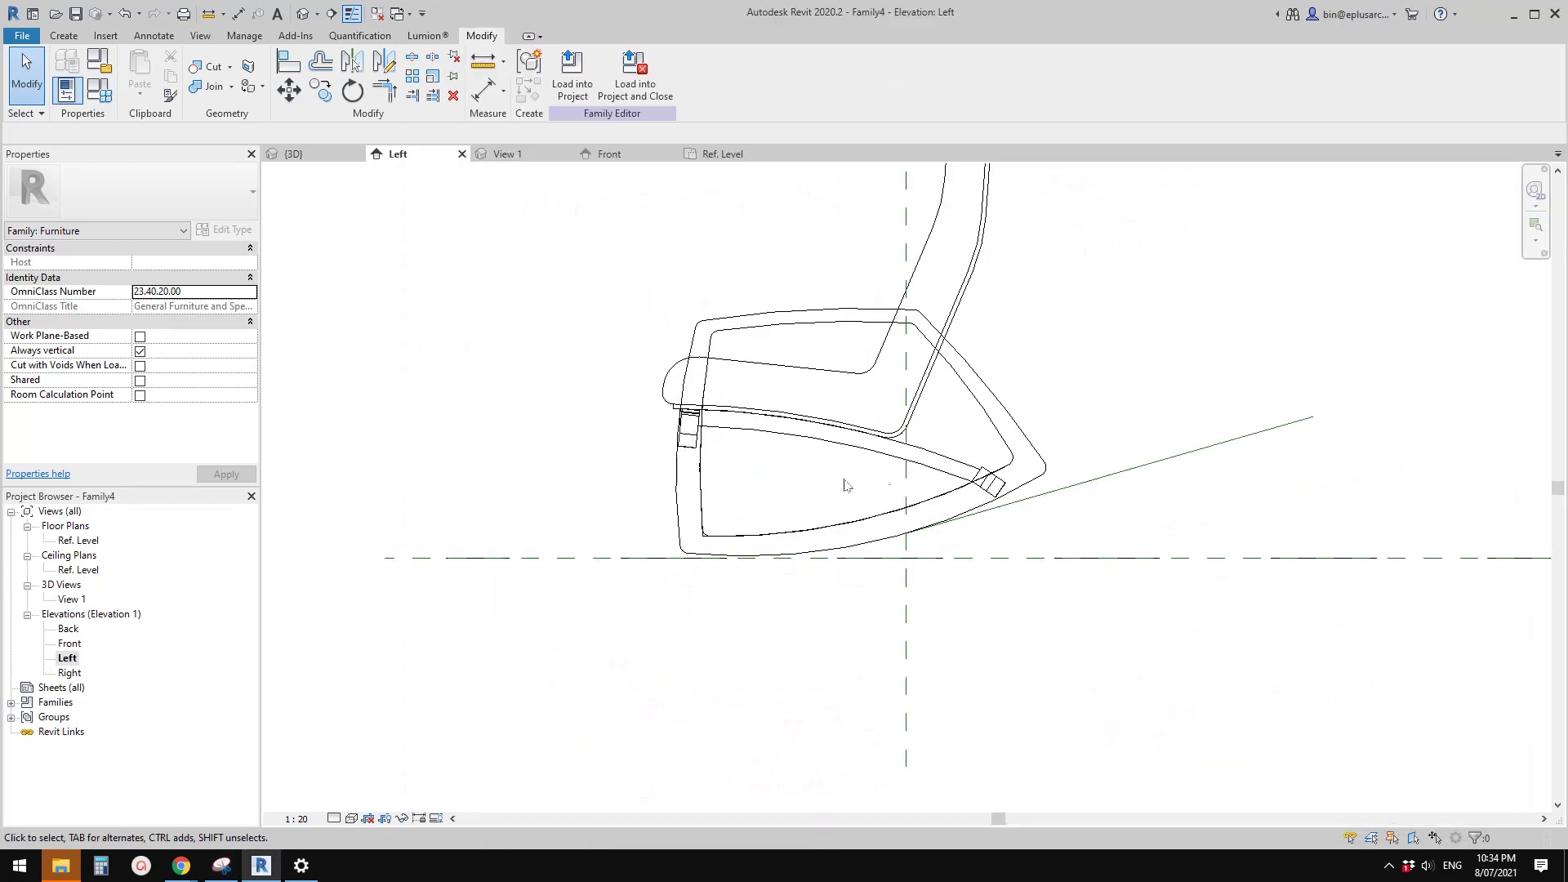
pyautogui.moveTo(844, 490); pyautogui.dragTo(875, 507, button='middle')
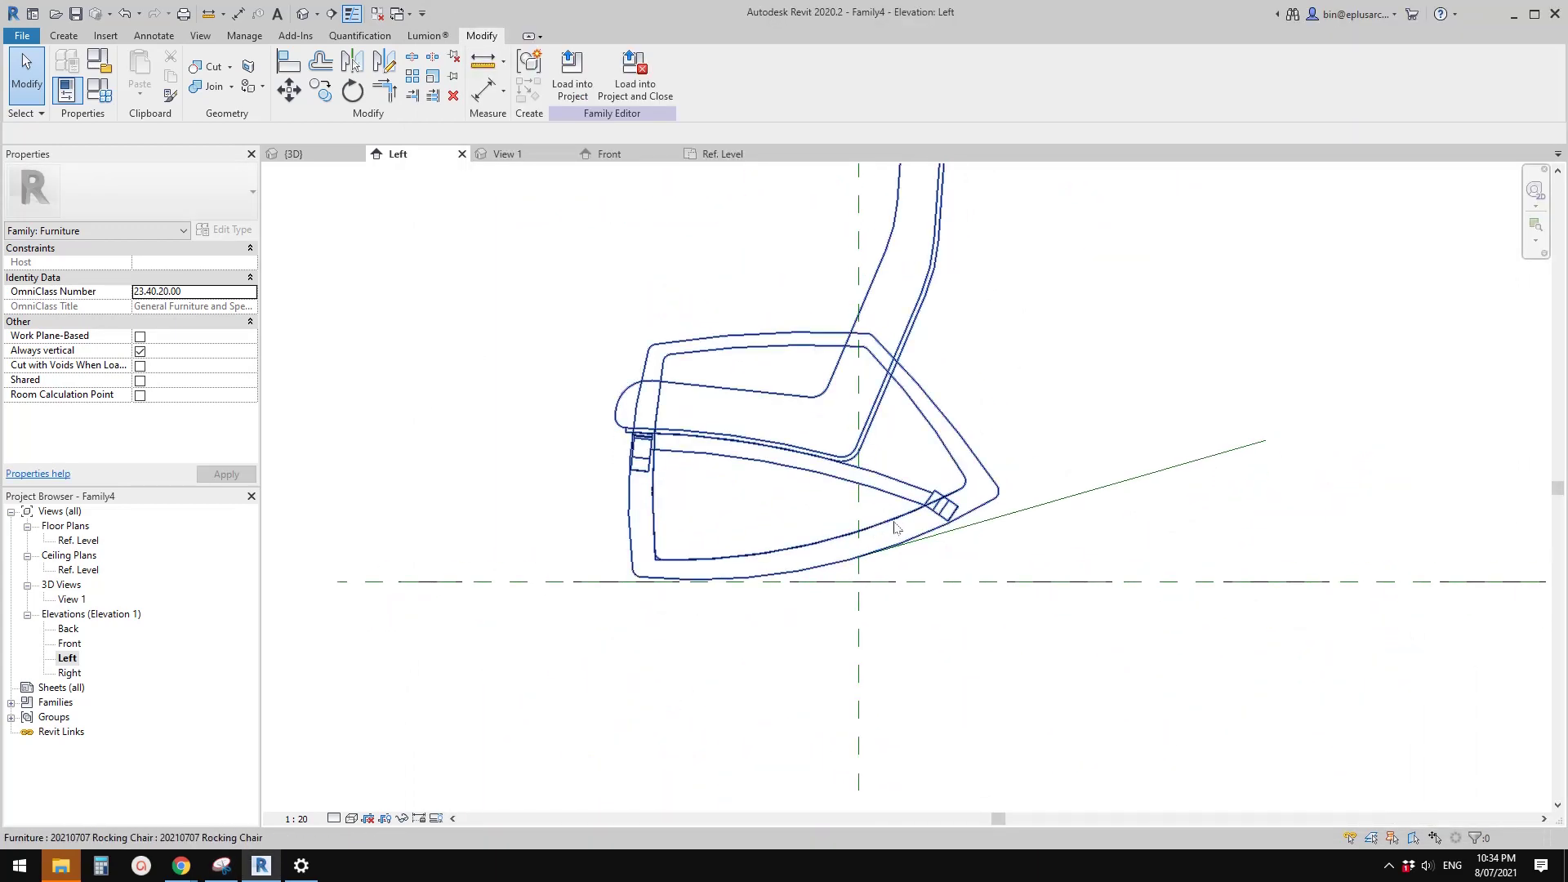
pyautogui.click(1046, 508)
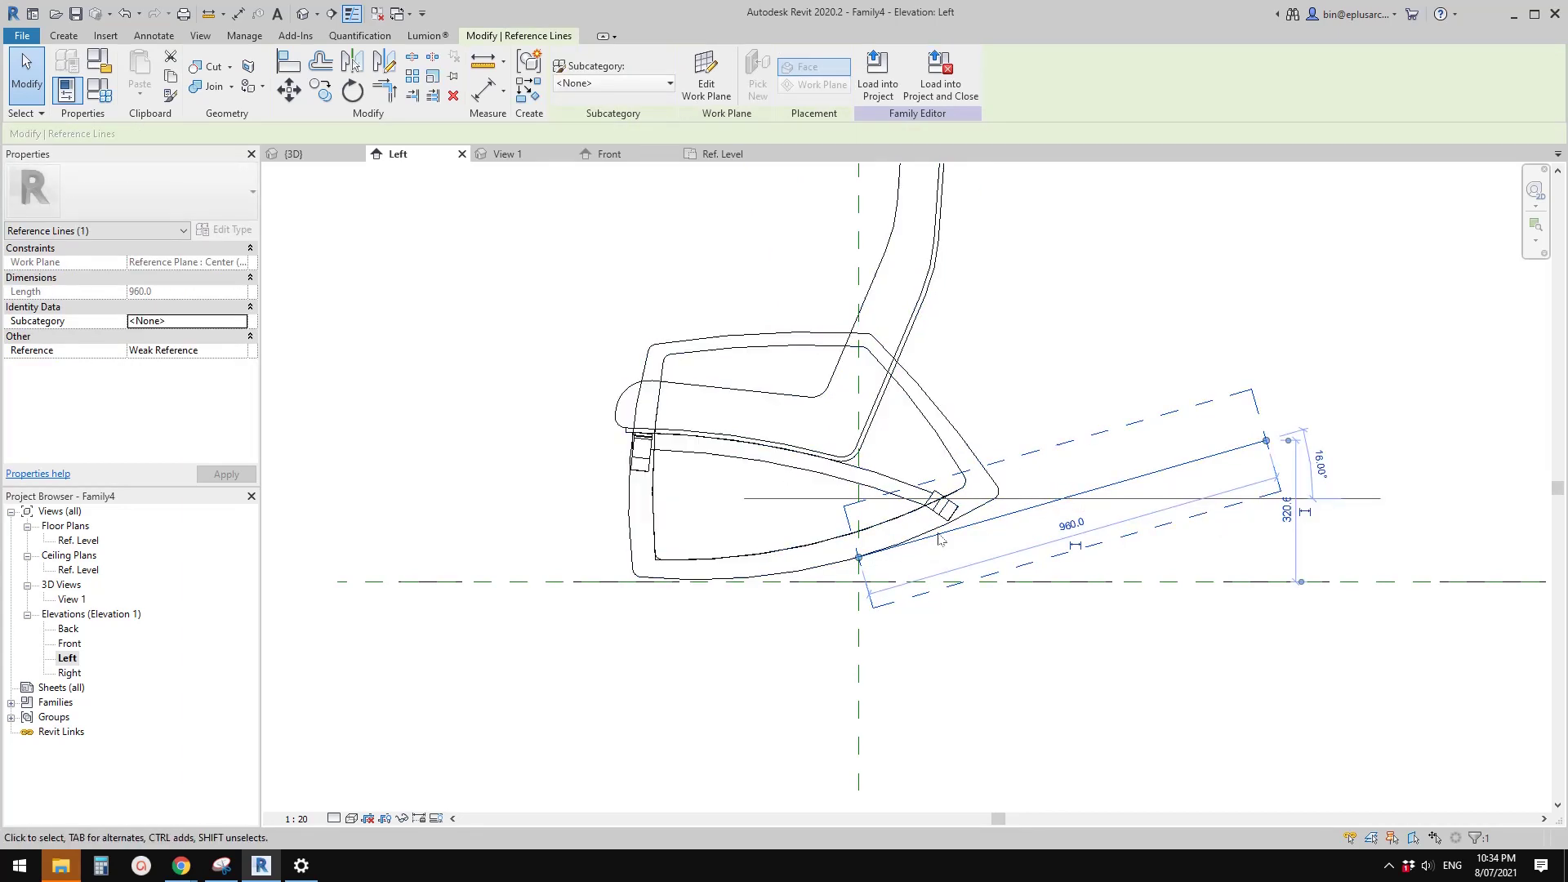
pyautogui.click(908, 504)
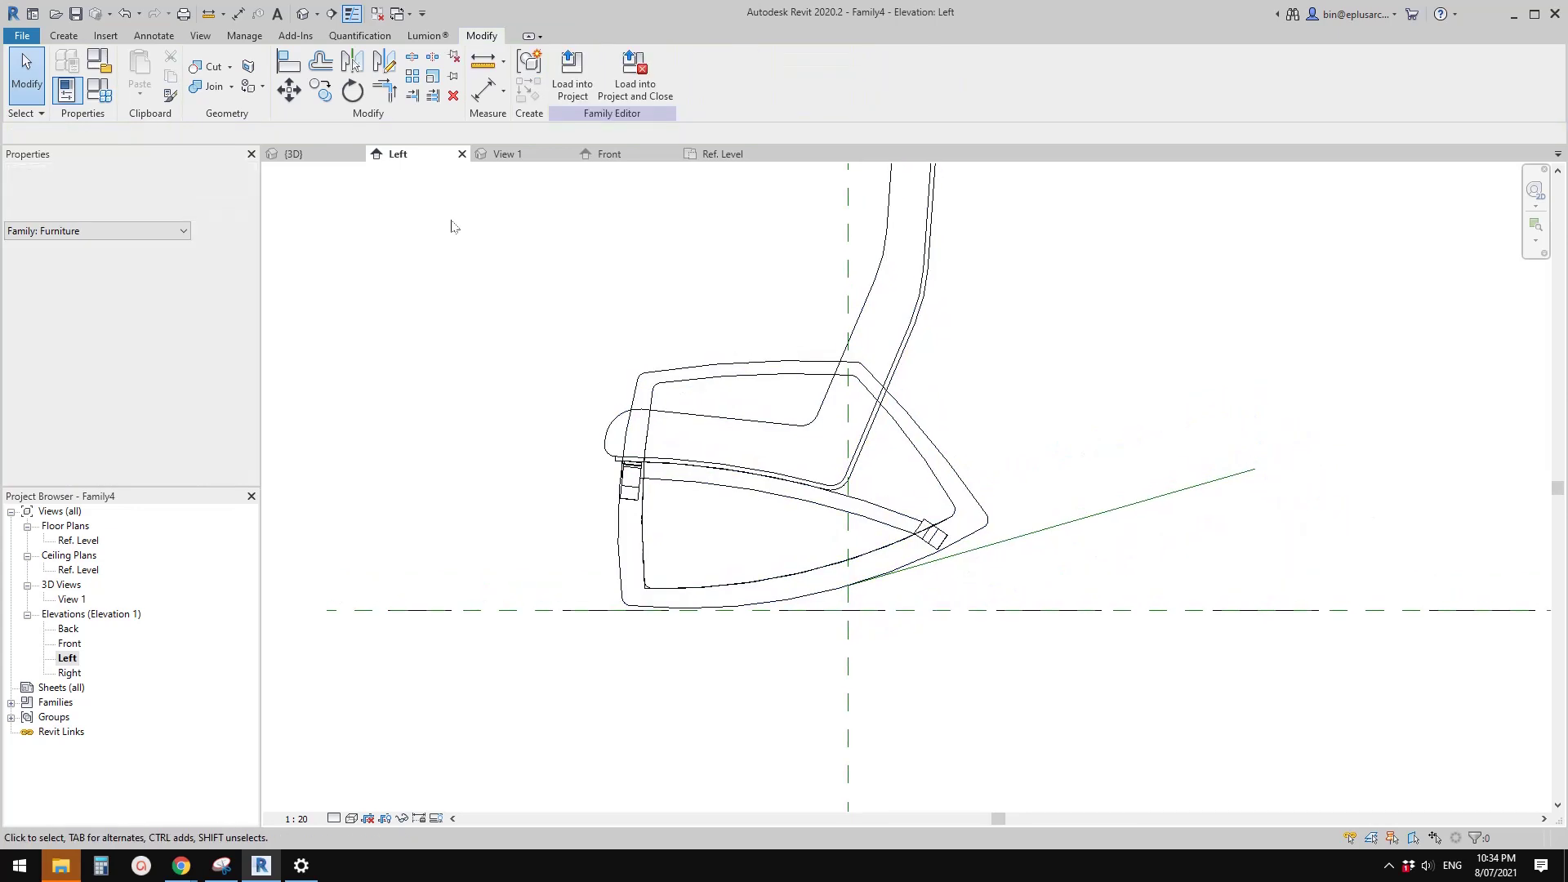
# In Family Types, add an instance Angle parameter named A.
pyautogui.click(97, 90)
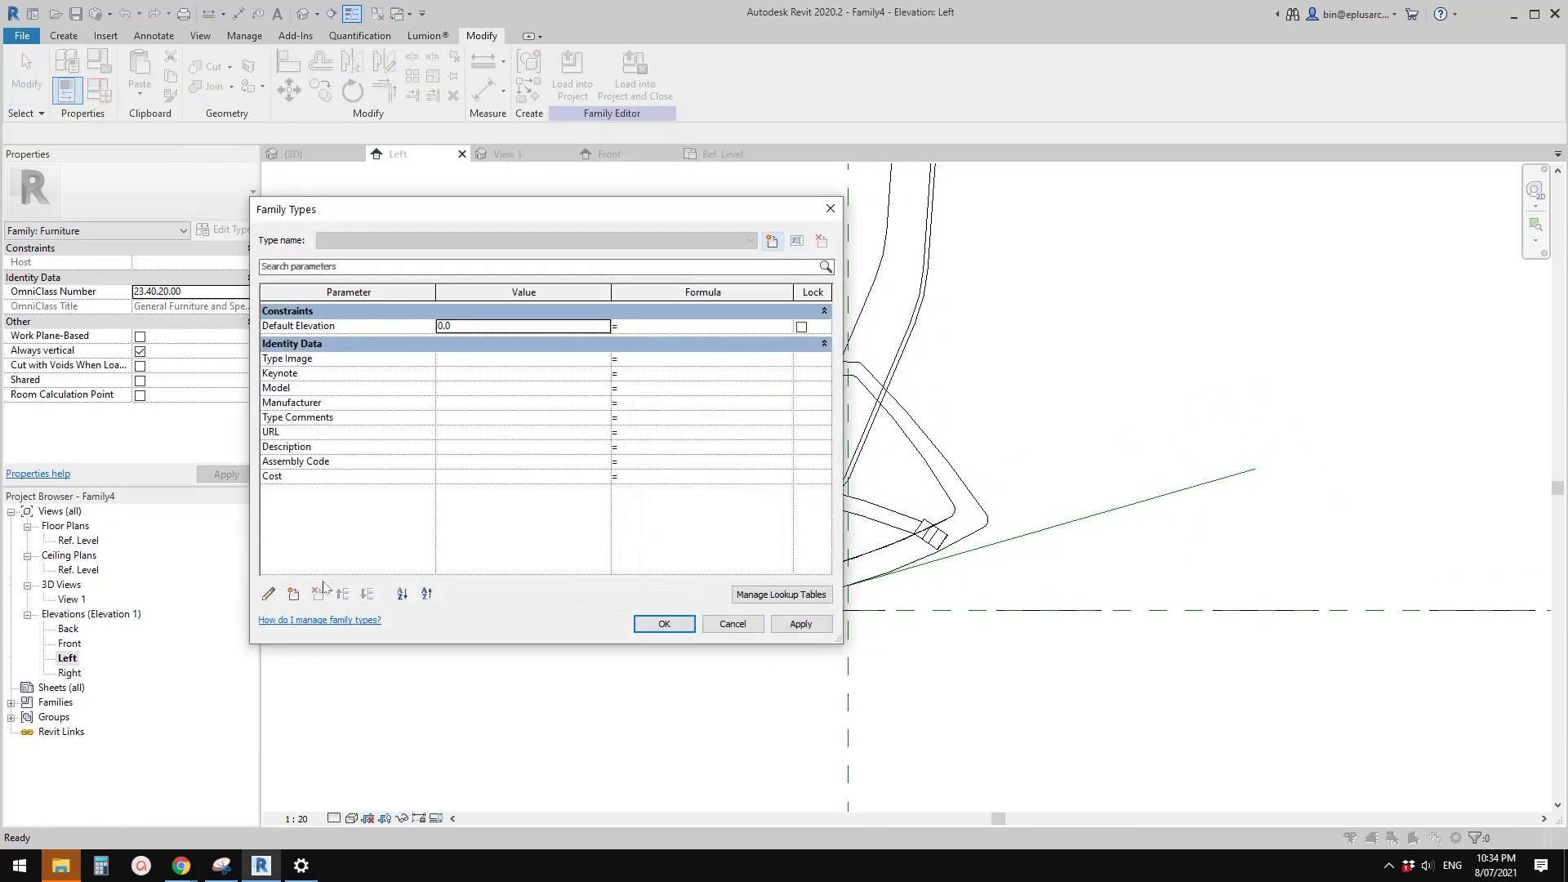
pyautogui.click(294, 594)
pyautogui.write('H')
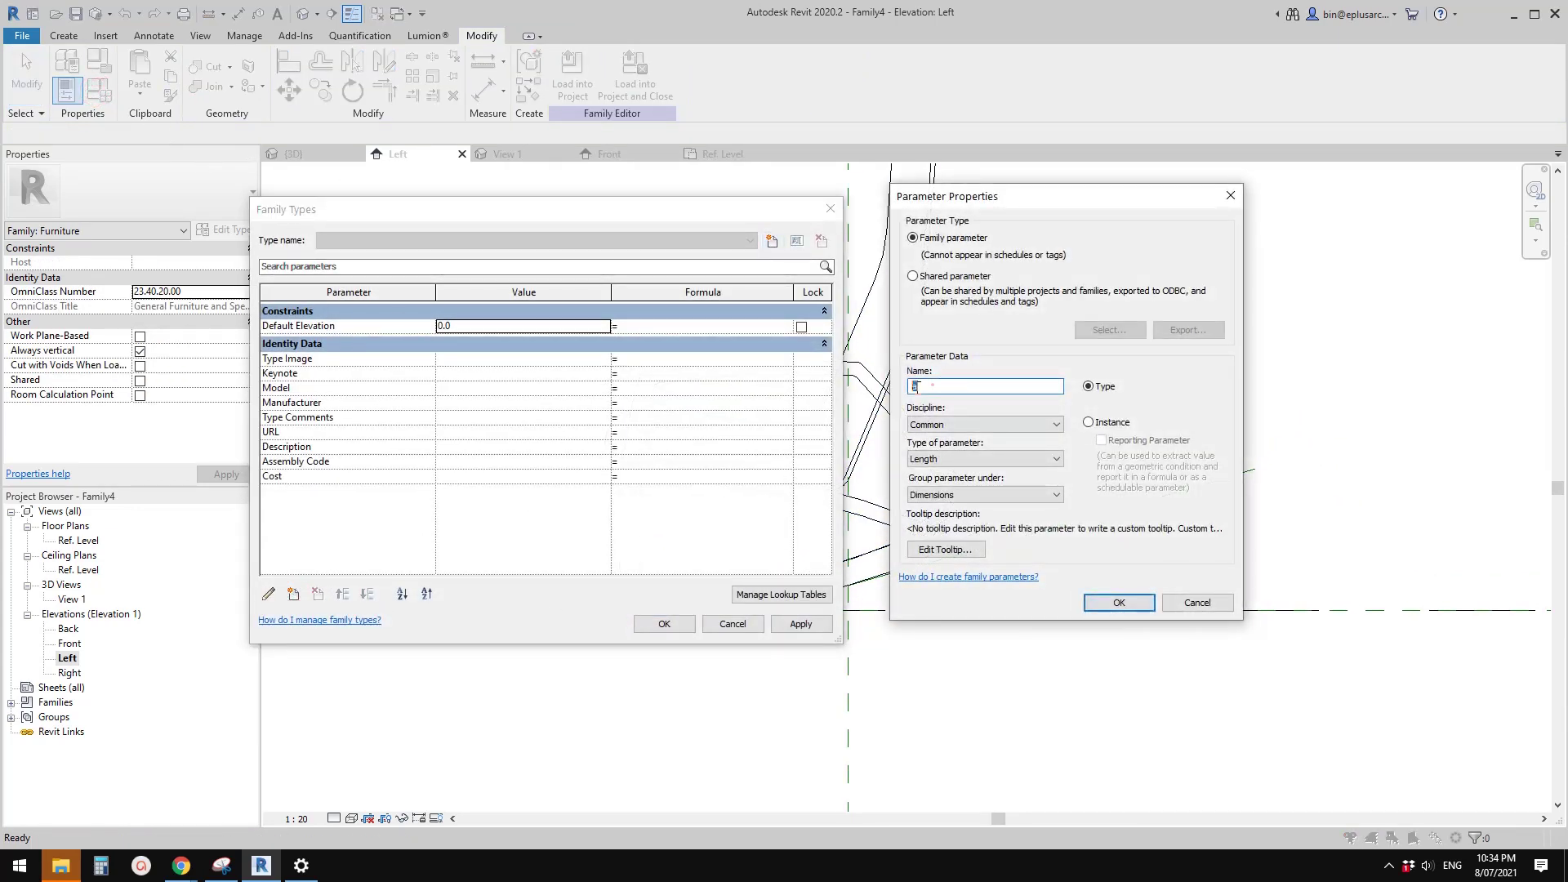
pyautogui.click(984, 458)
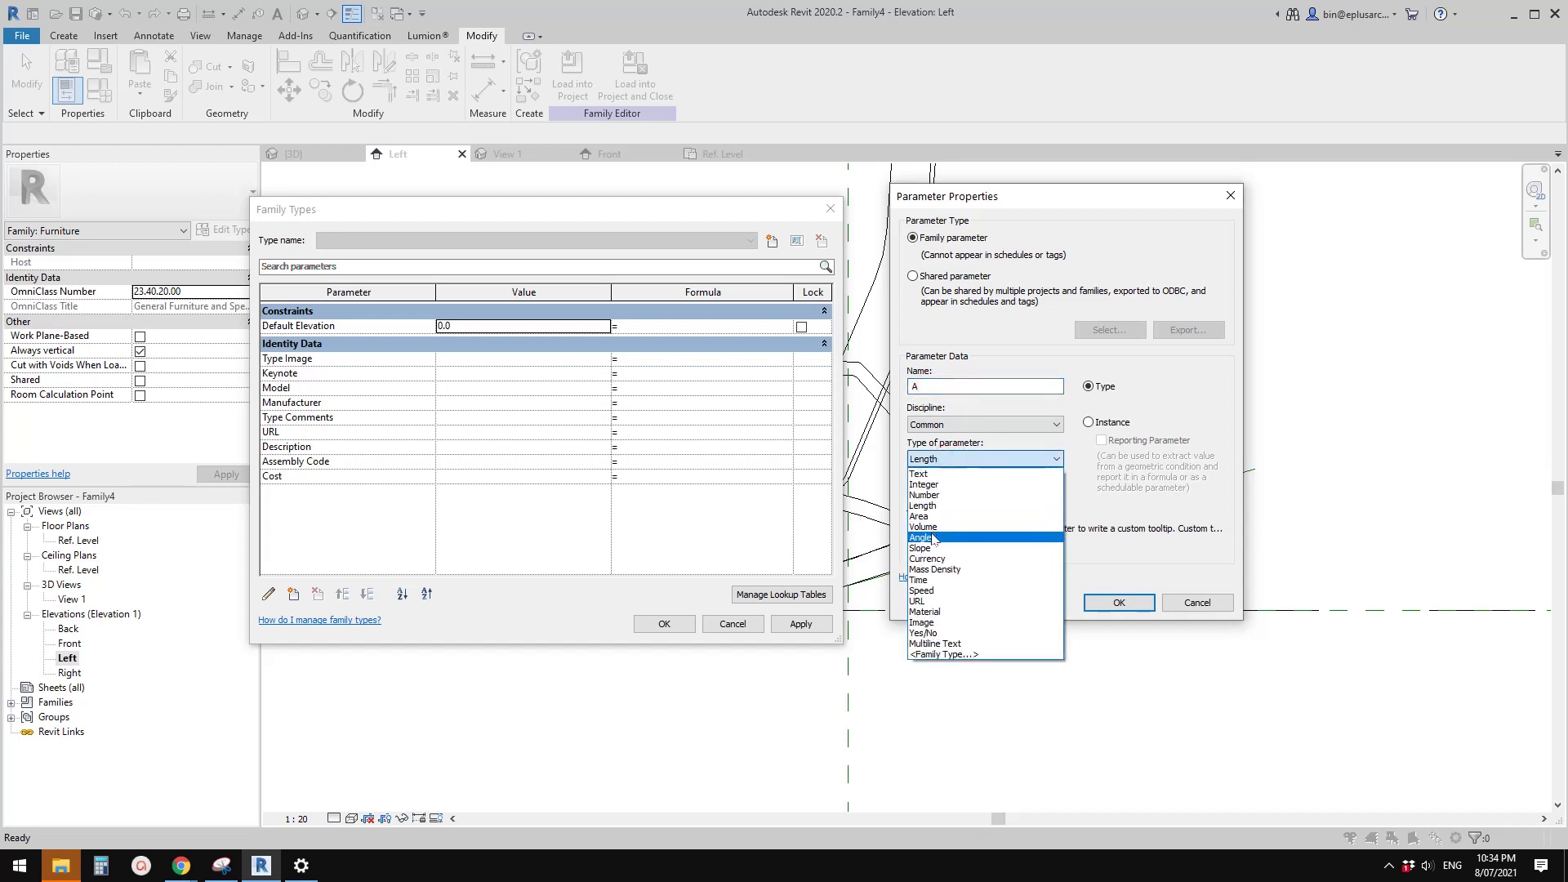
pyautogui.click(930, 535)
pyautogui.click(1088, 422)
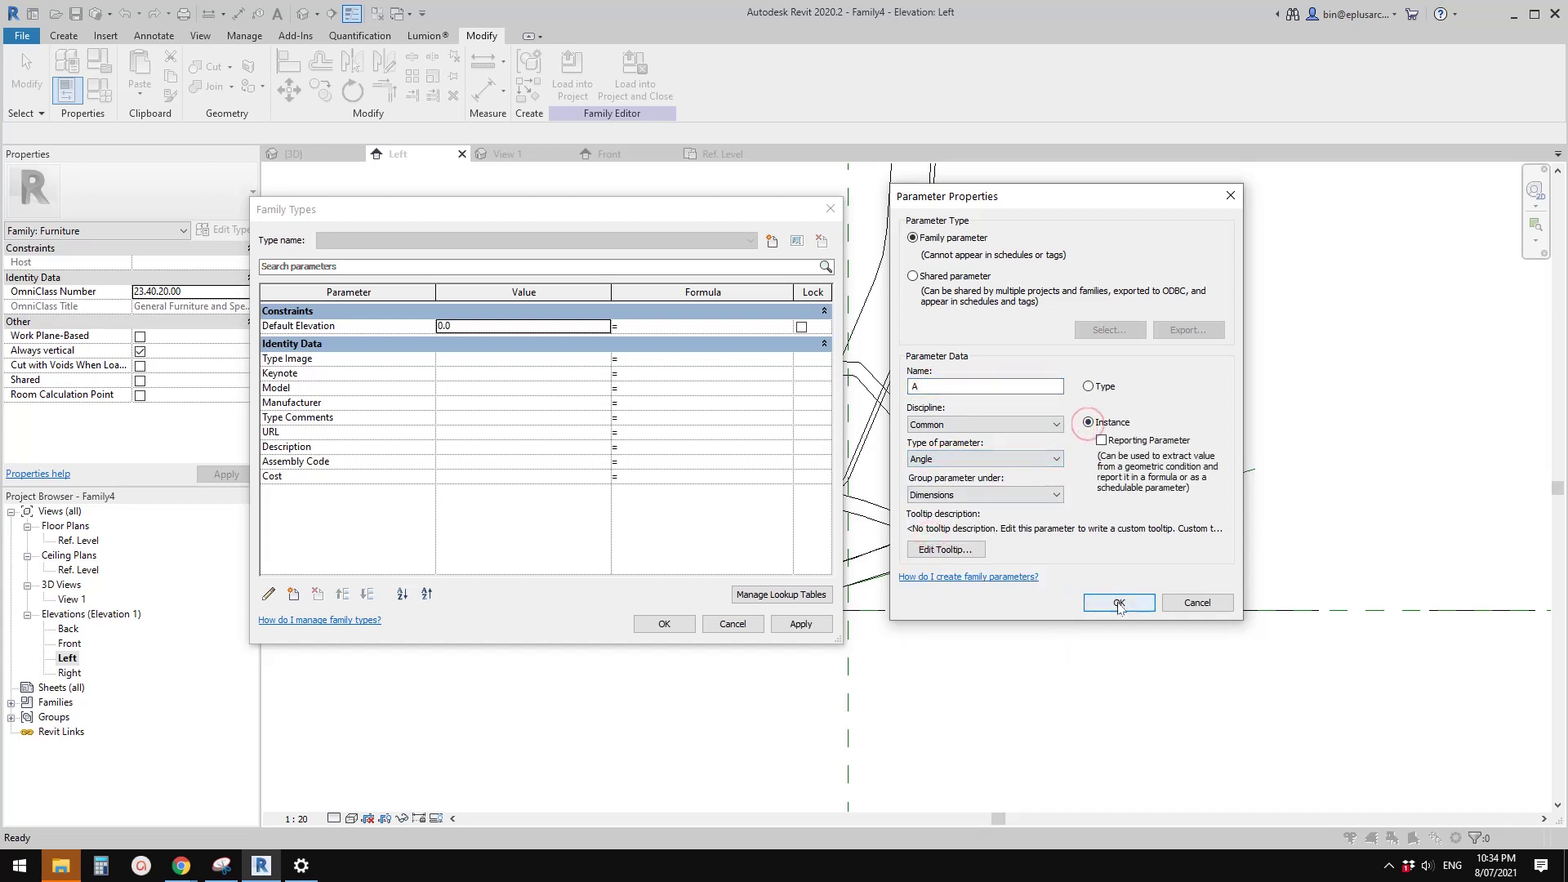
pyautogui.click(1117, 602)
pyautogui.click(664, 624)
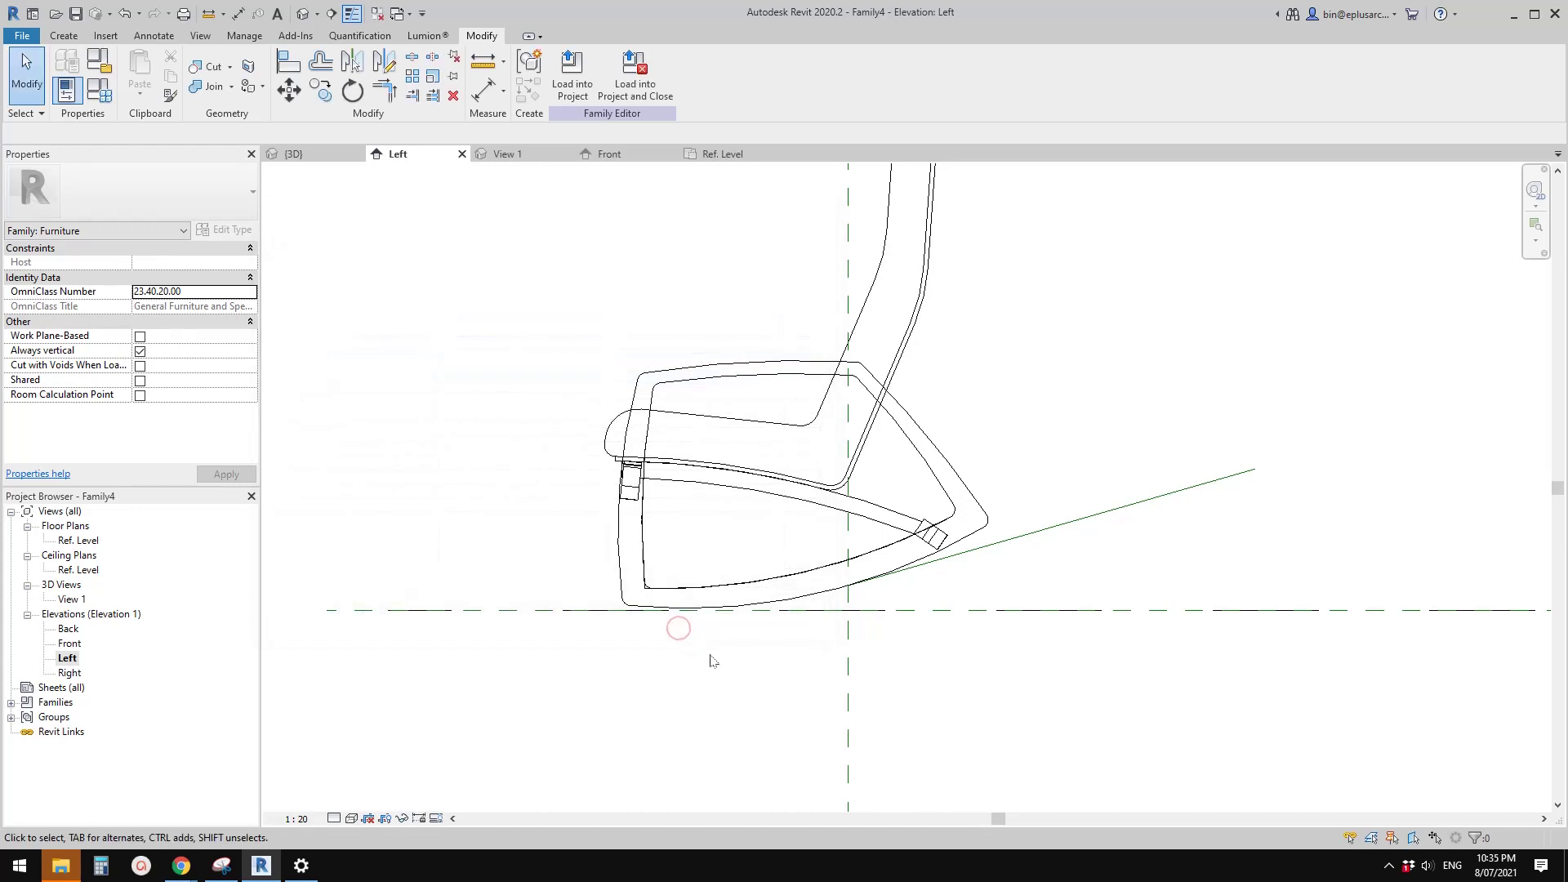
pyautogui.moveTo(817, 665); pyautogui.dragTo(817, 614, button='middle')
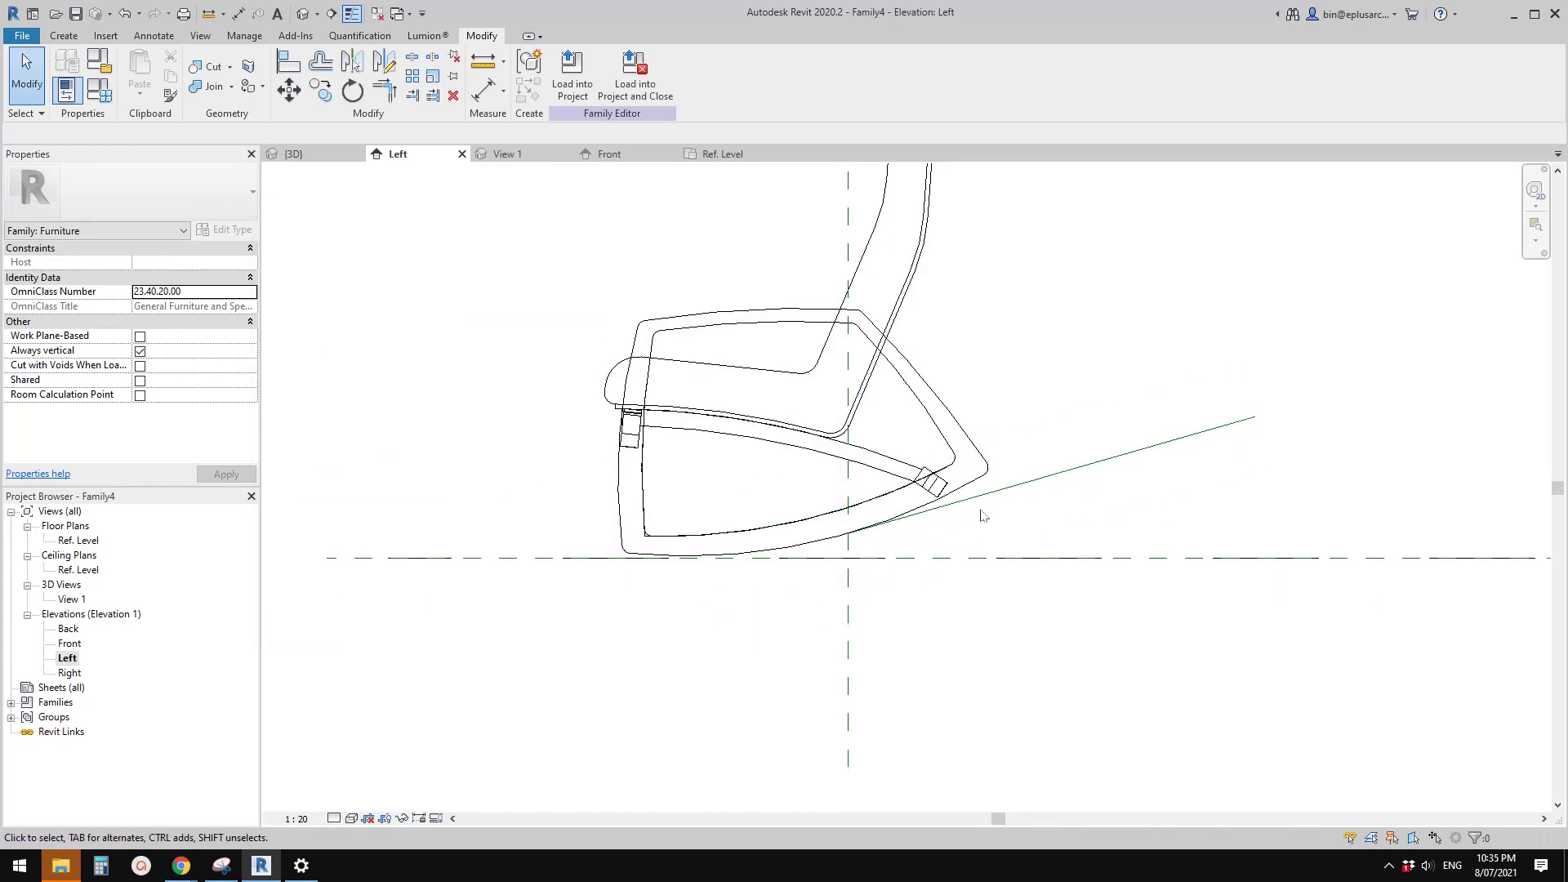
# Select the angled reference line to inspect it, then clear the selection.
pyautogui.click(1072, 470)
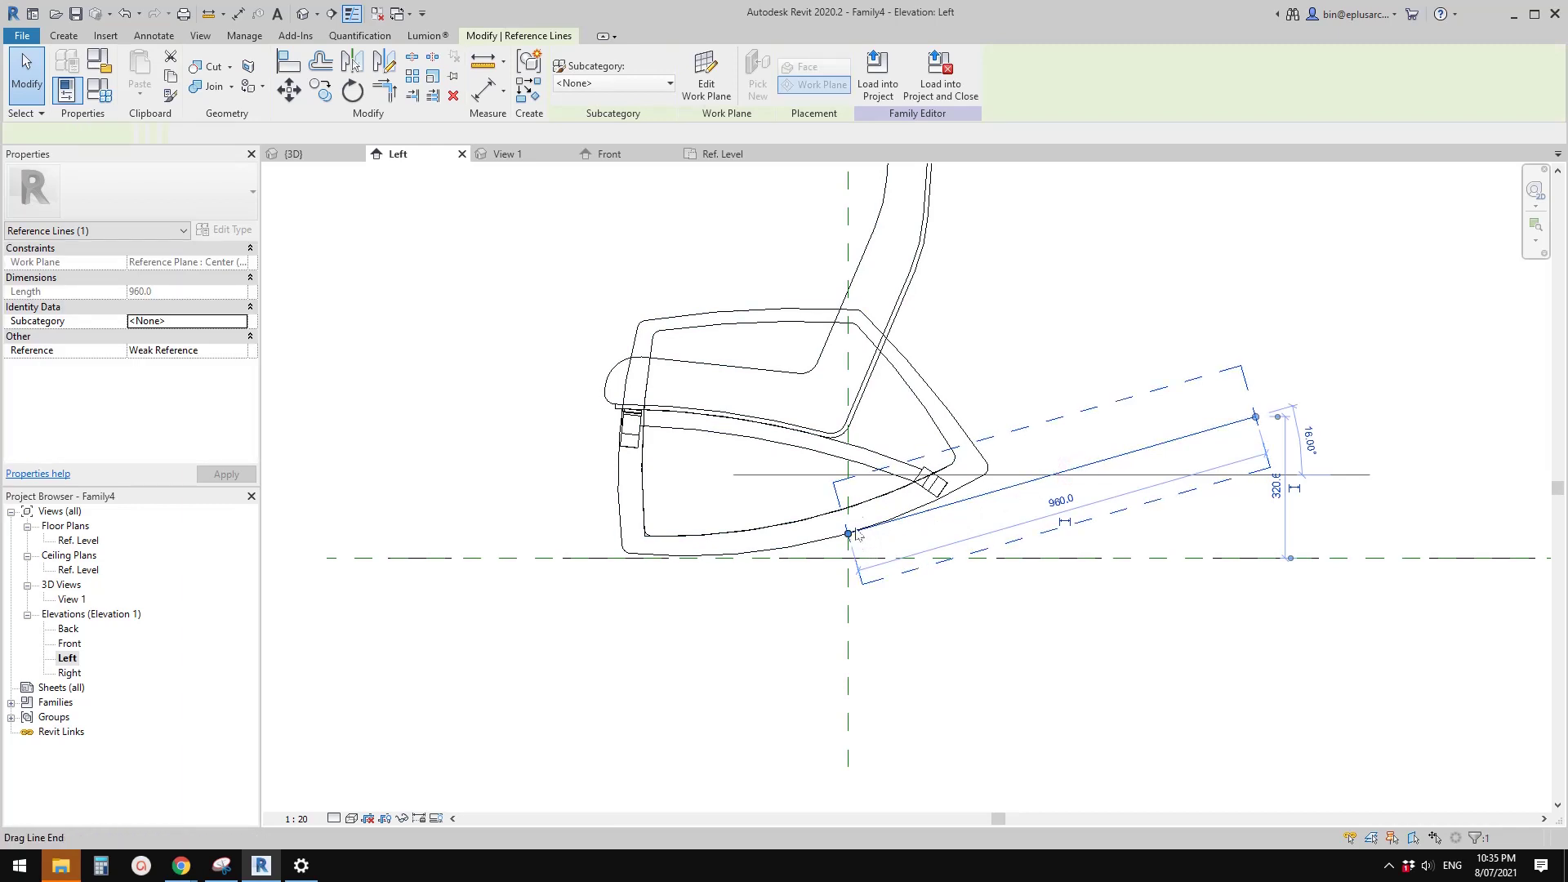
pyautogui.click(1075, 491)
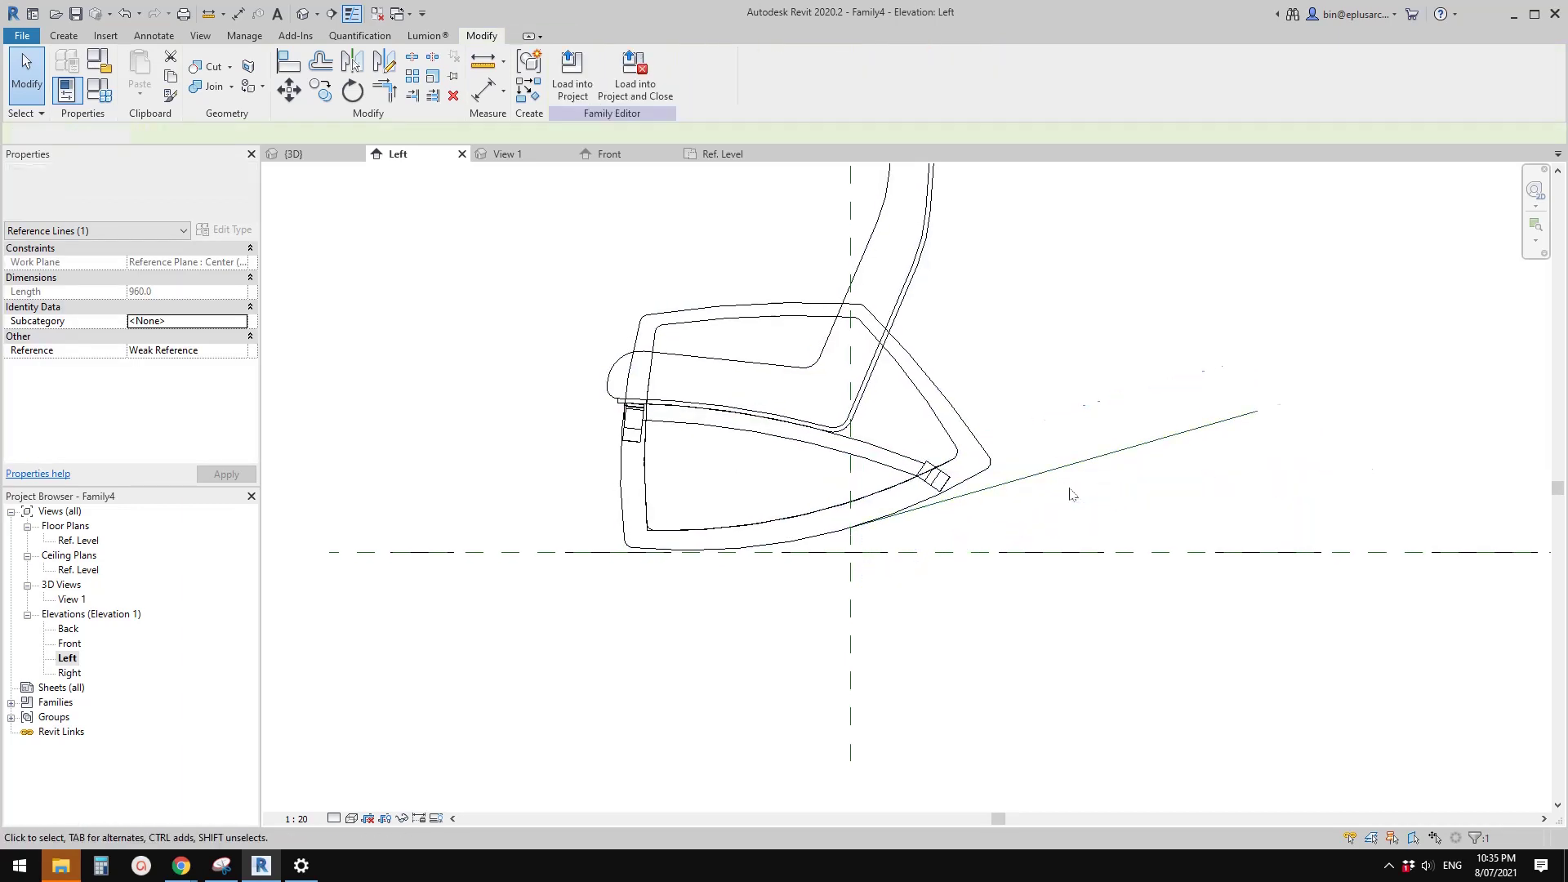
pyautogui.moveTo(923, 541); pyautogui.dragTo(910, 536, button='middle')
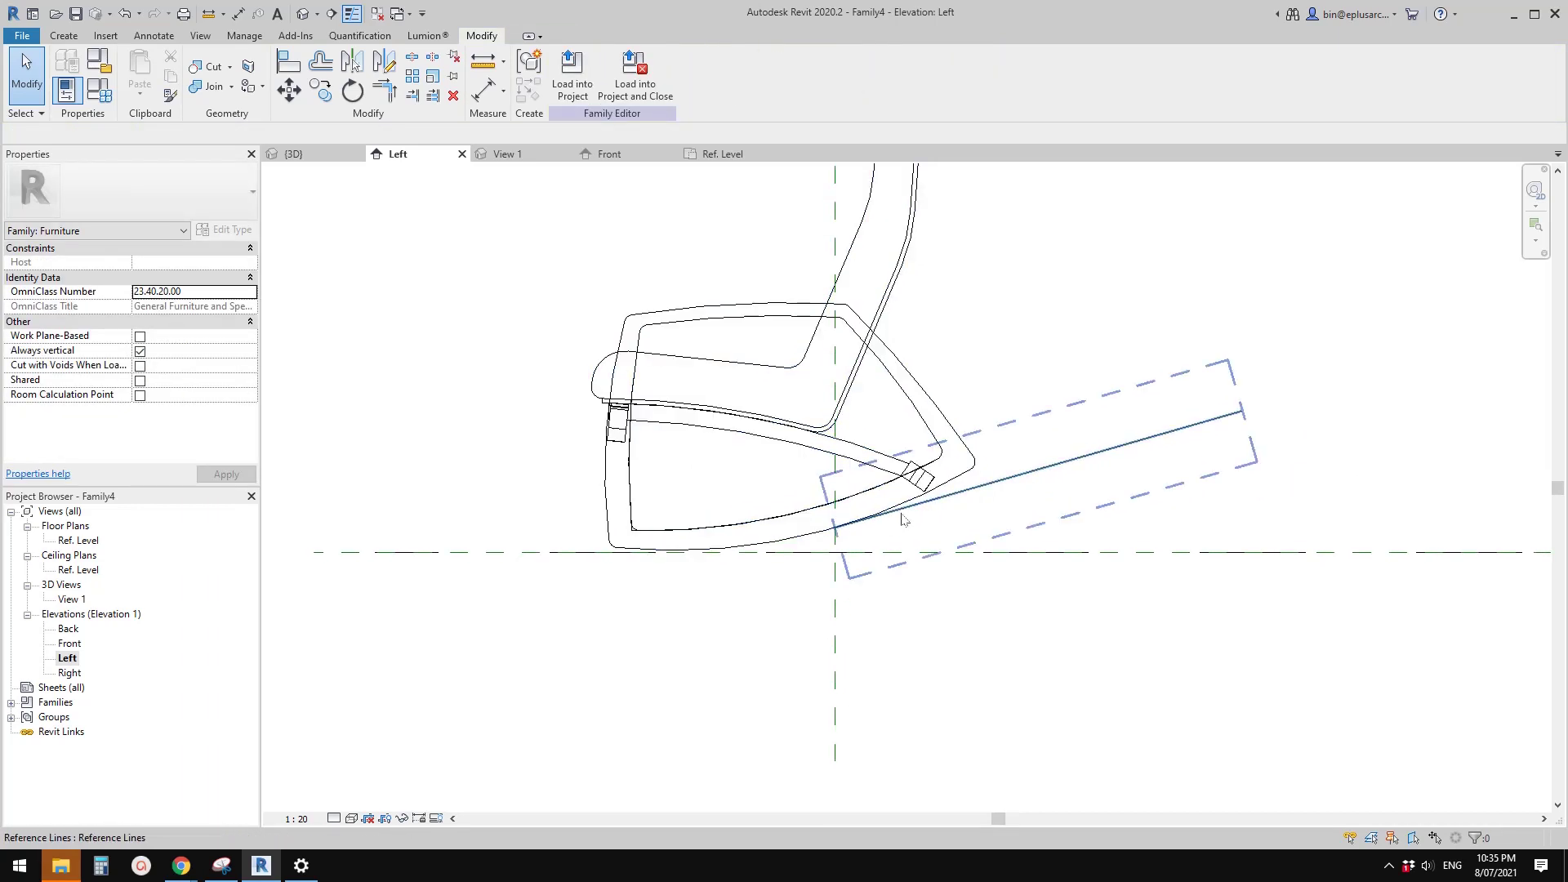
pyautogui.moveTo(1018, 508); pyautogui.dragTo(1017, 508, button='middle')
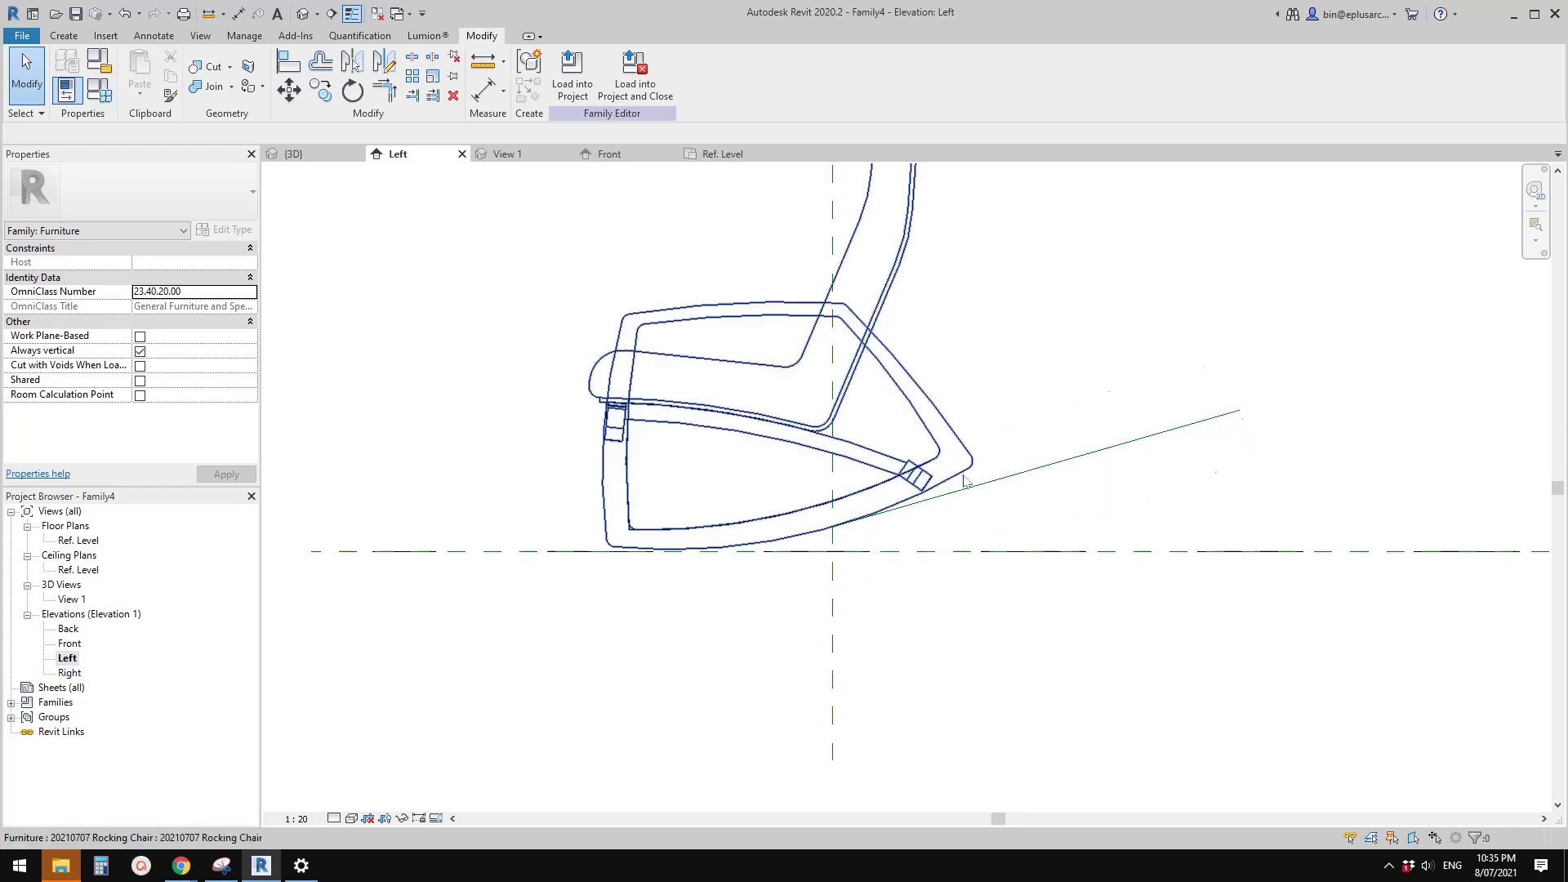
# Draw a 575-long horizontal reference line running right from the centre plane, just above the level.
pyautogui.click(64, 35)
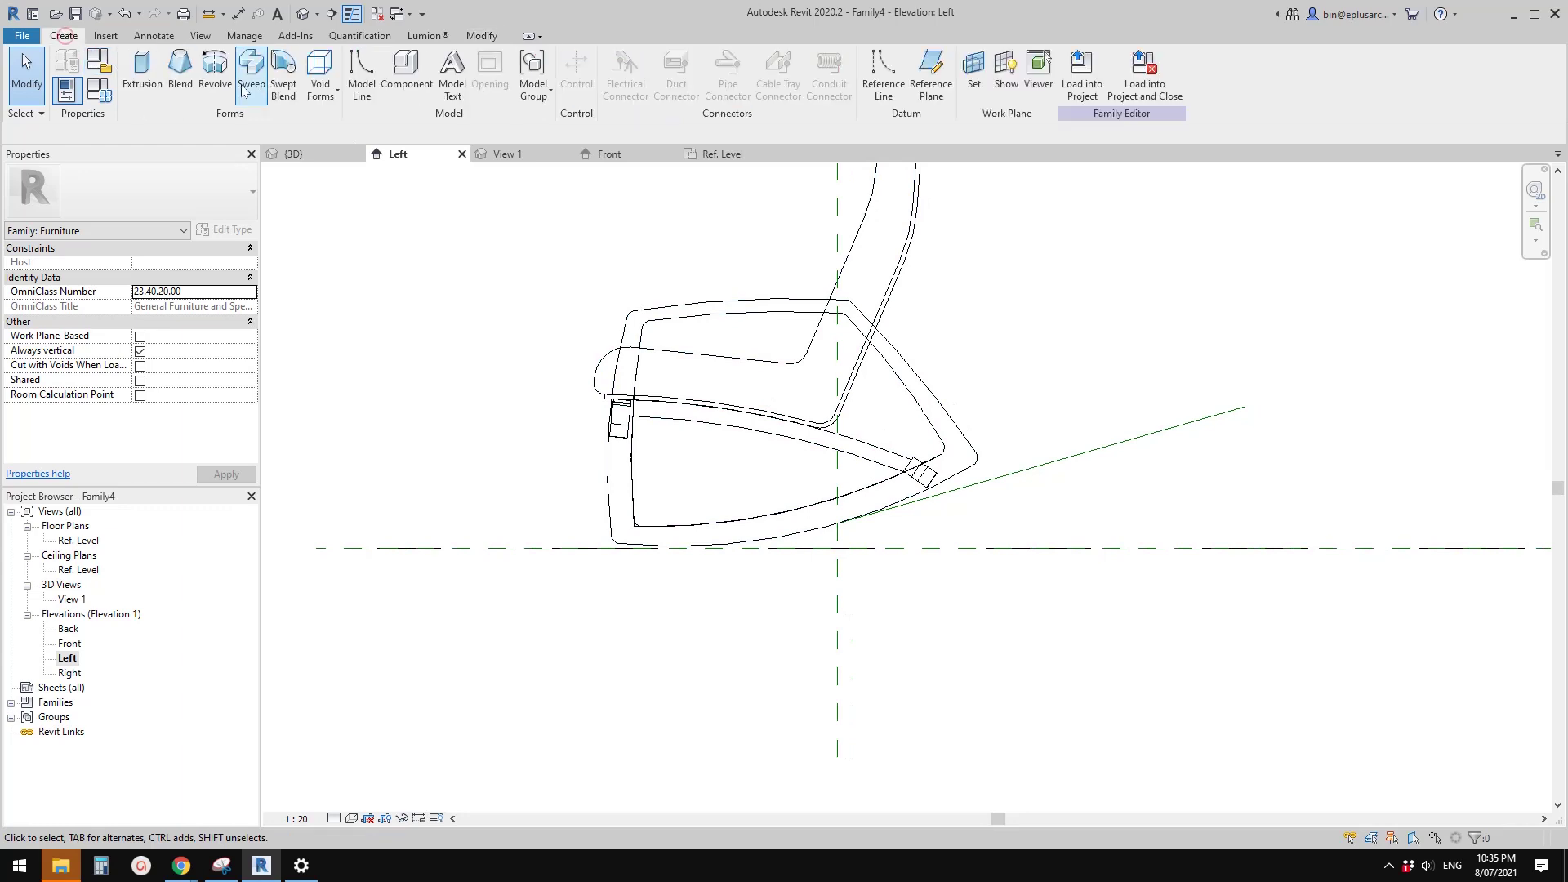
pyautogui.click(884, 78)
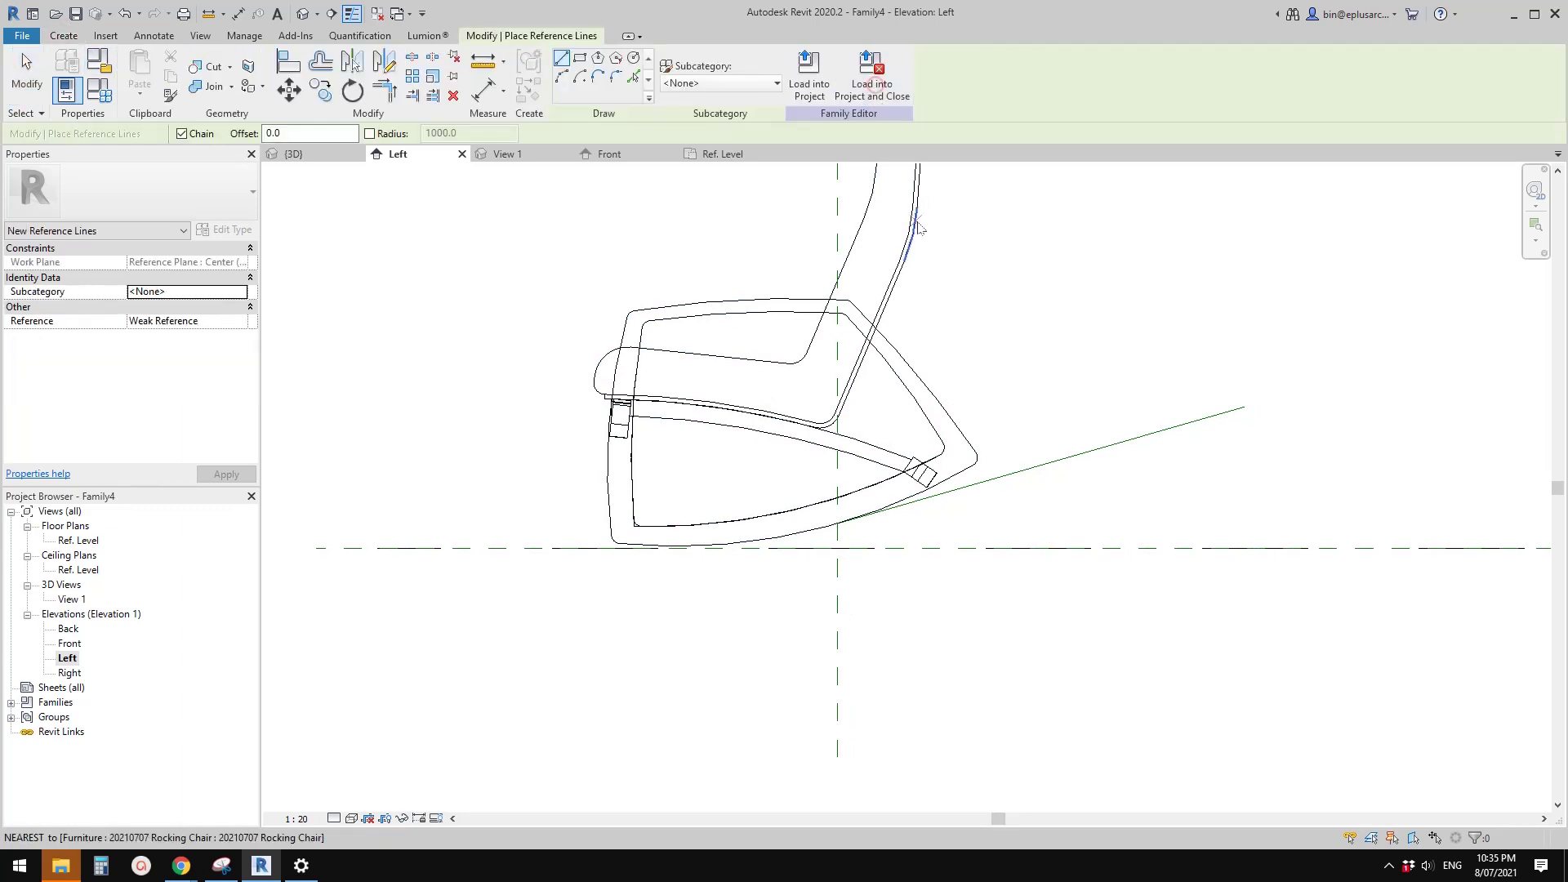
pyautogui.scroll(2, 826, 535)
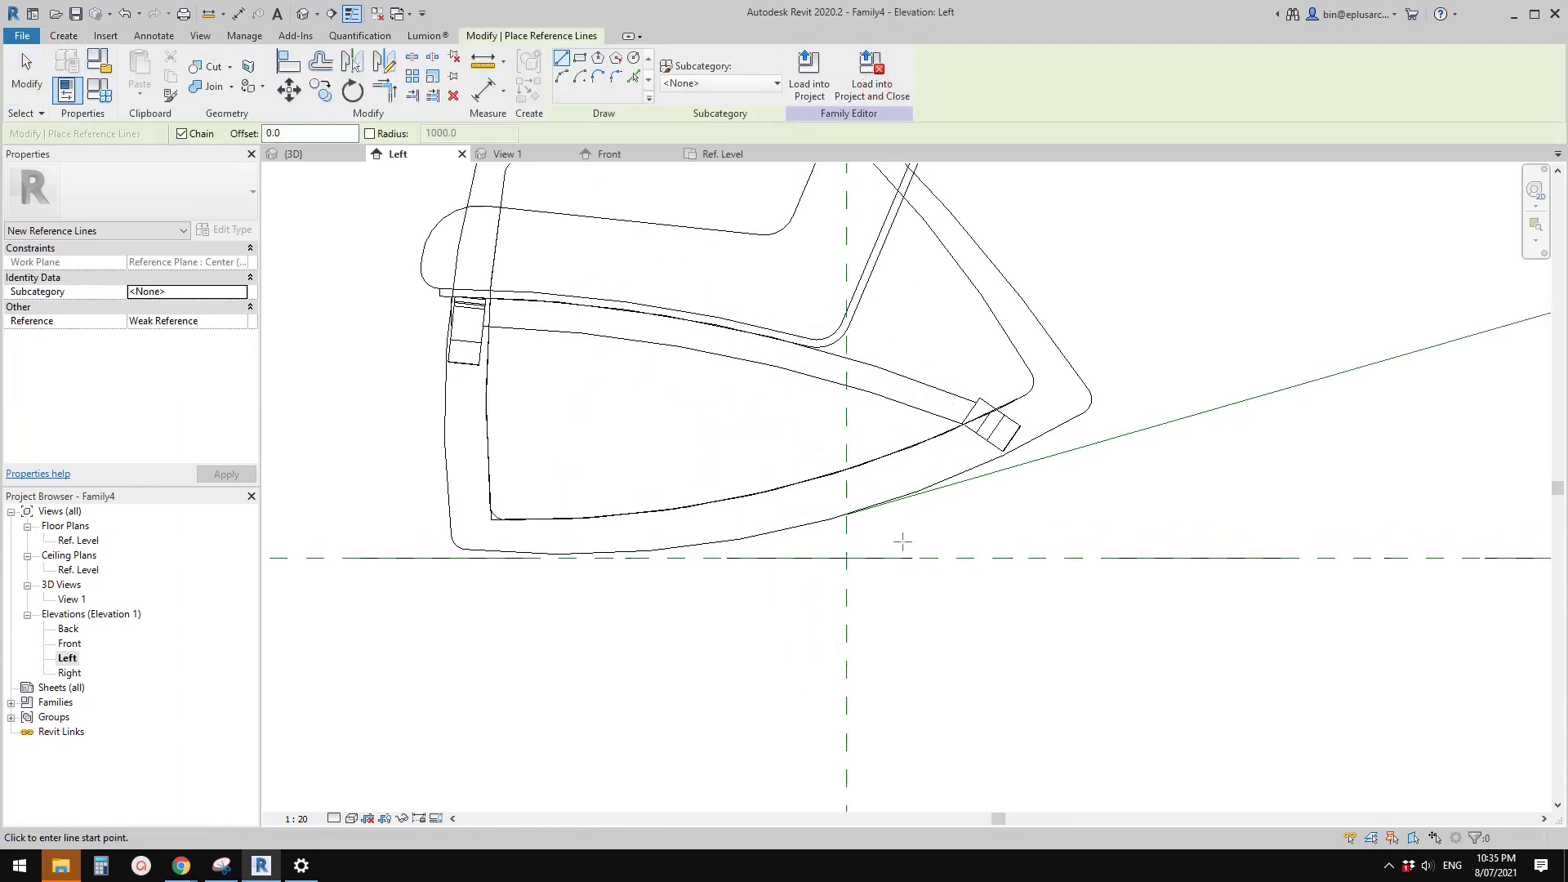
pyautogui.click(847, 534)
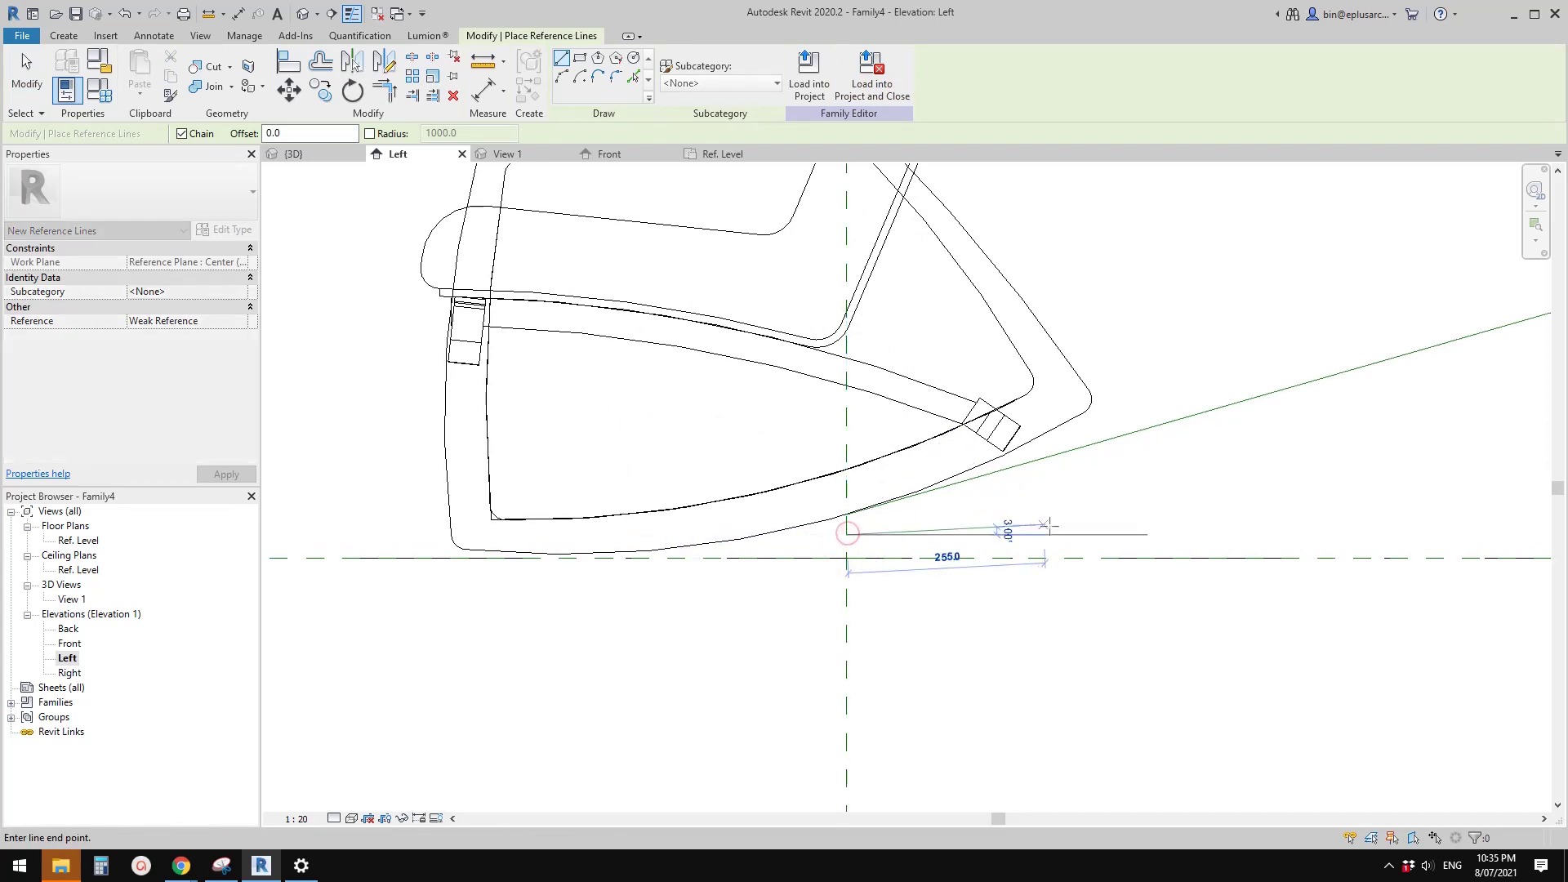
pyautogui.moveTo(1289, 533); pyautogui.dragTo(1173, 526, button='middle')
pyautogui.click(1173, 525)
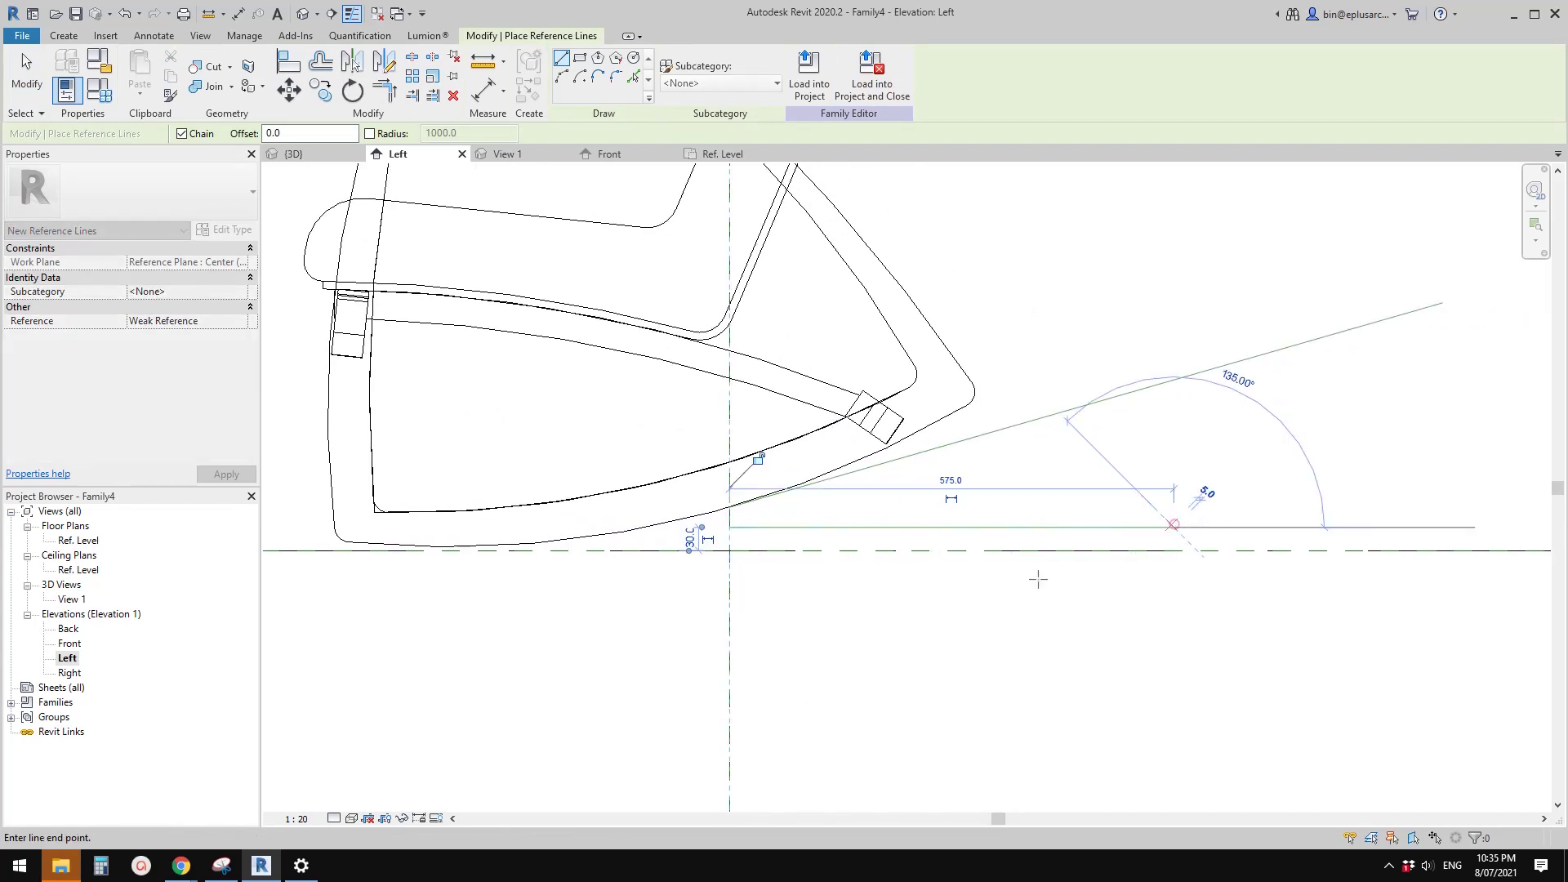
pyautogui.press('Escape')
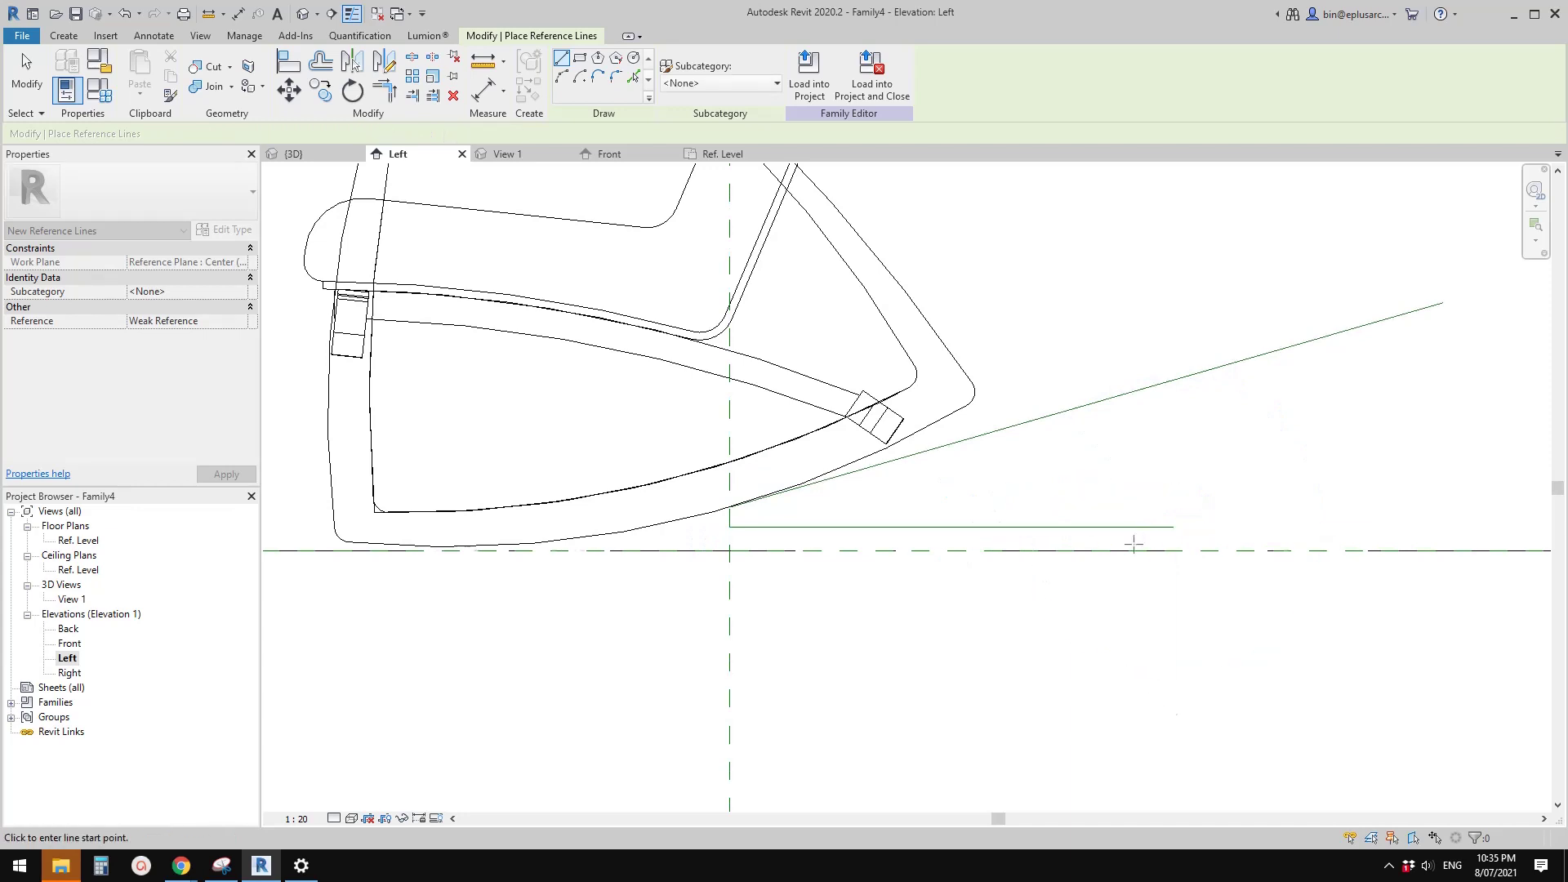
pyautogui.moveTo(1120, 561); pyautogui.dragTo(1022, 559, button='middle')
pyautogui.press('Escape')
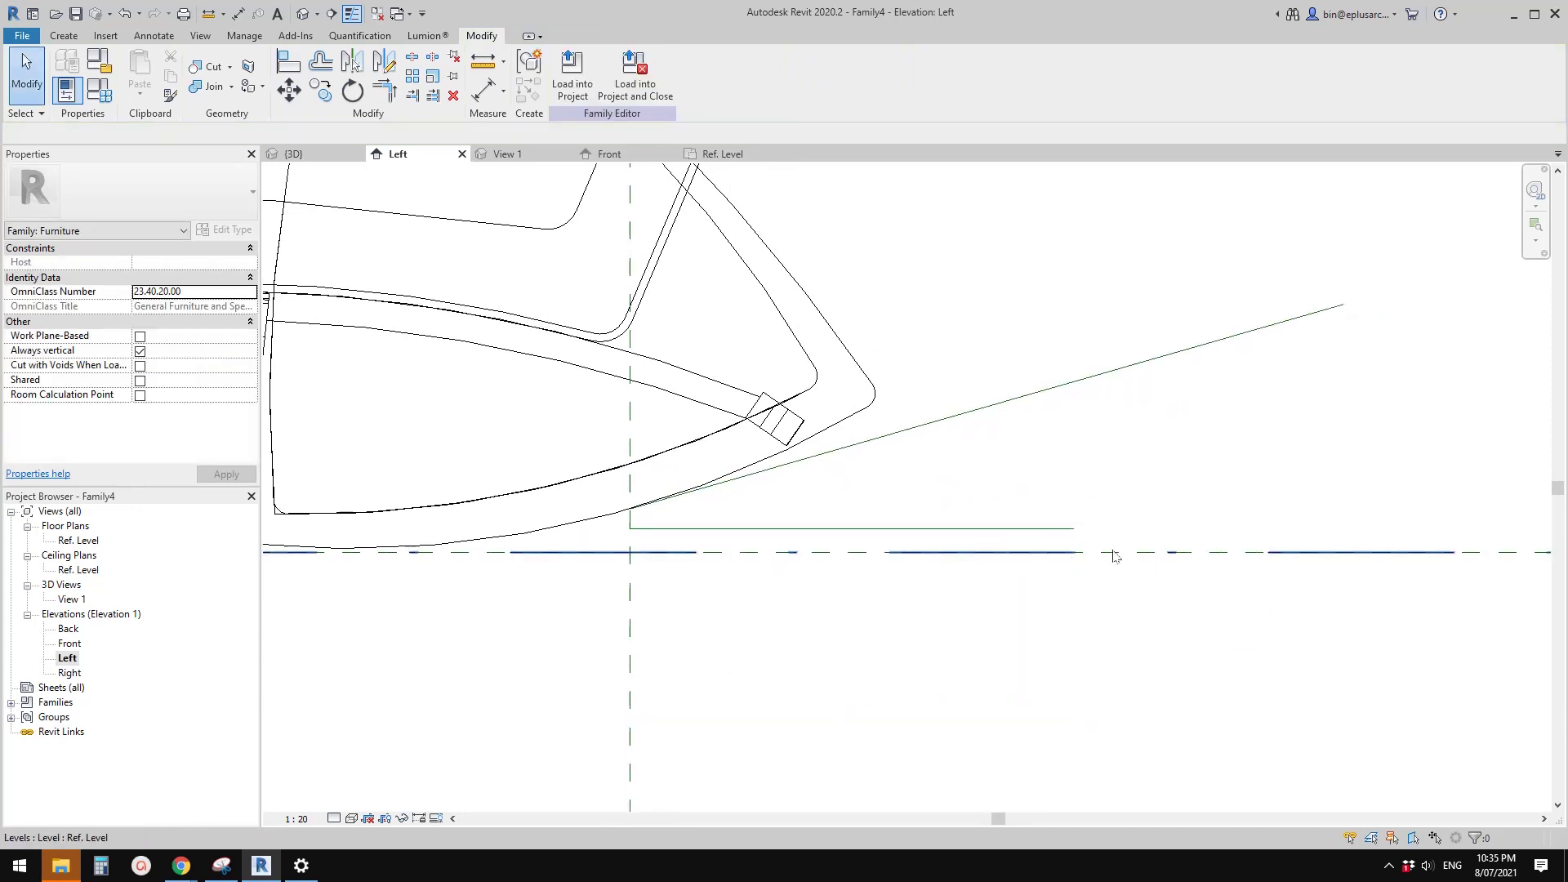
pyautogui.moveTo(1048, 562); pyautogui.dragTo(1127, 552, button='middle')
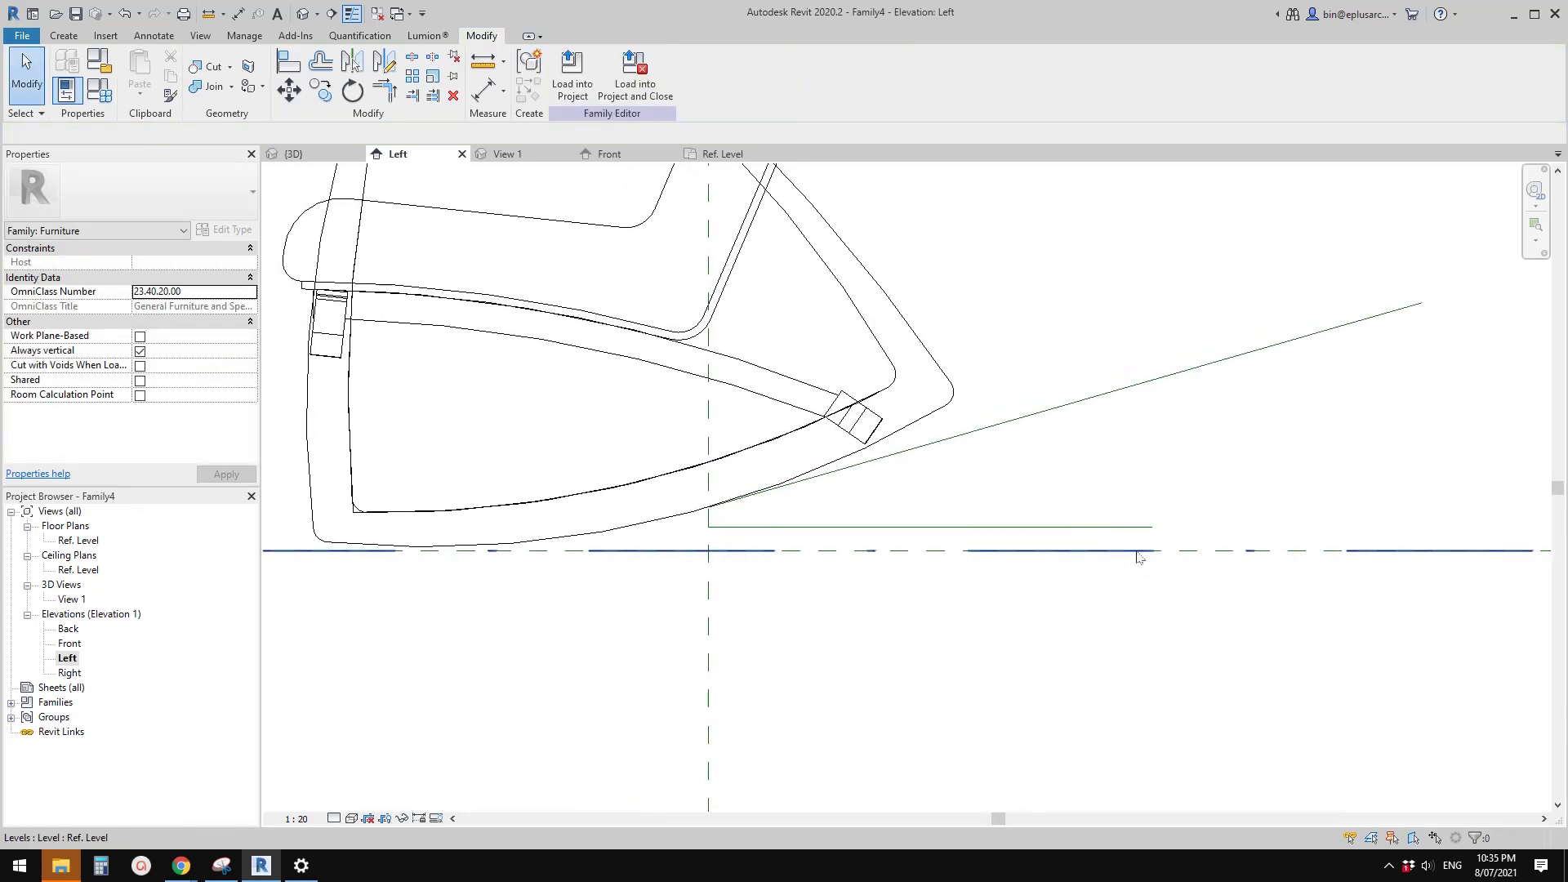
# Add a 30 aligned dimension from the level up to the new horizontal reference line.
pyautogui.press('d')
pyautogui.press('i')
pyautogui.click(857, 556)
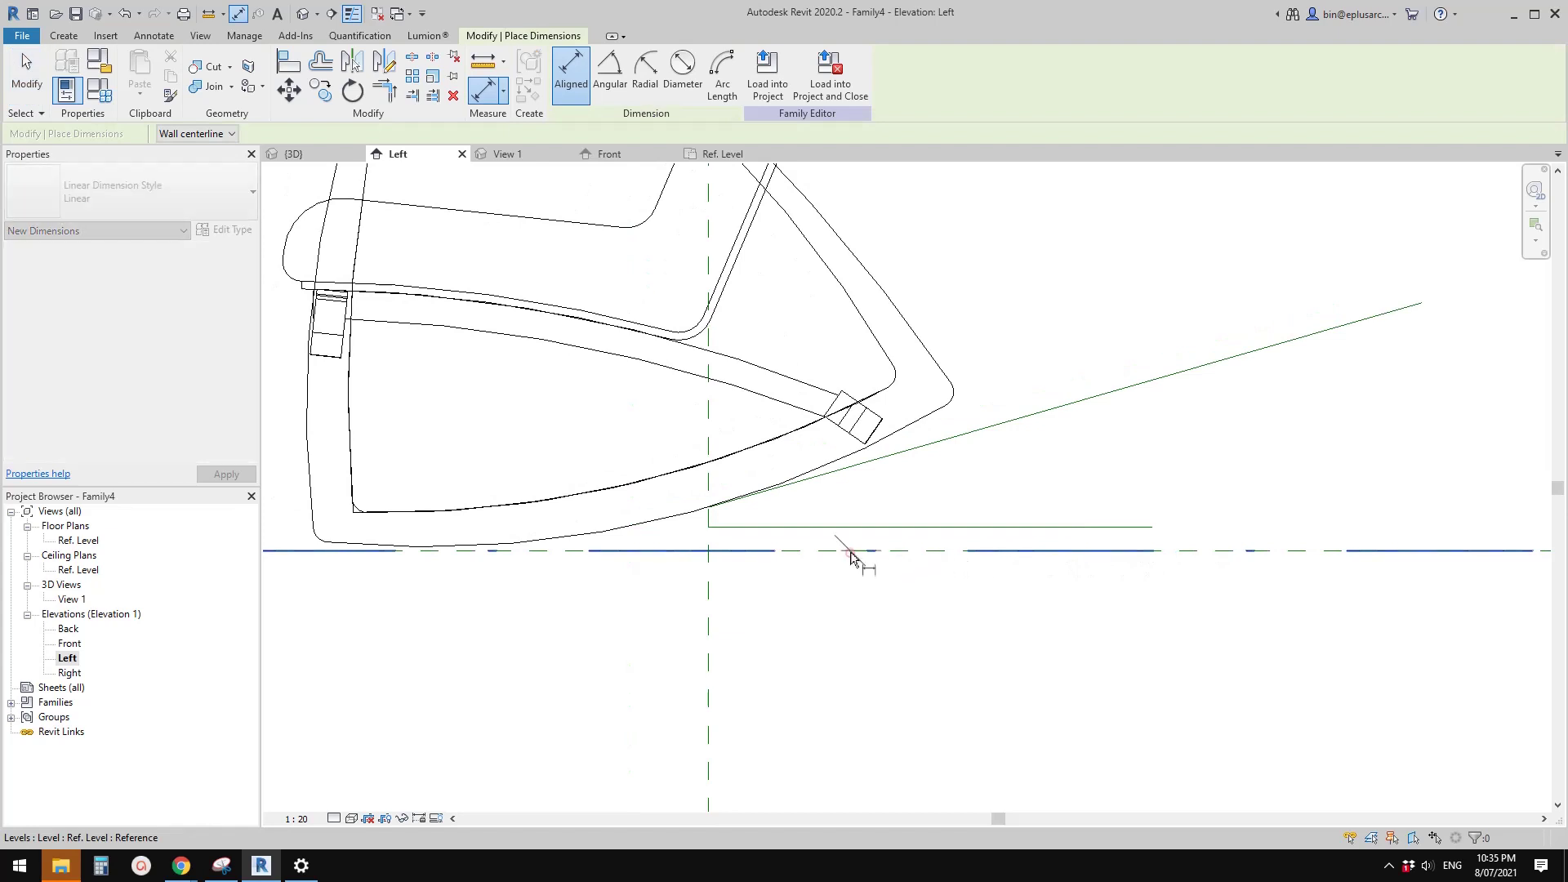
pyautogui.click(860, 528)
pyautogui.click(1357, 488)
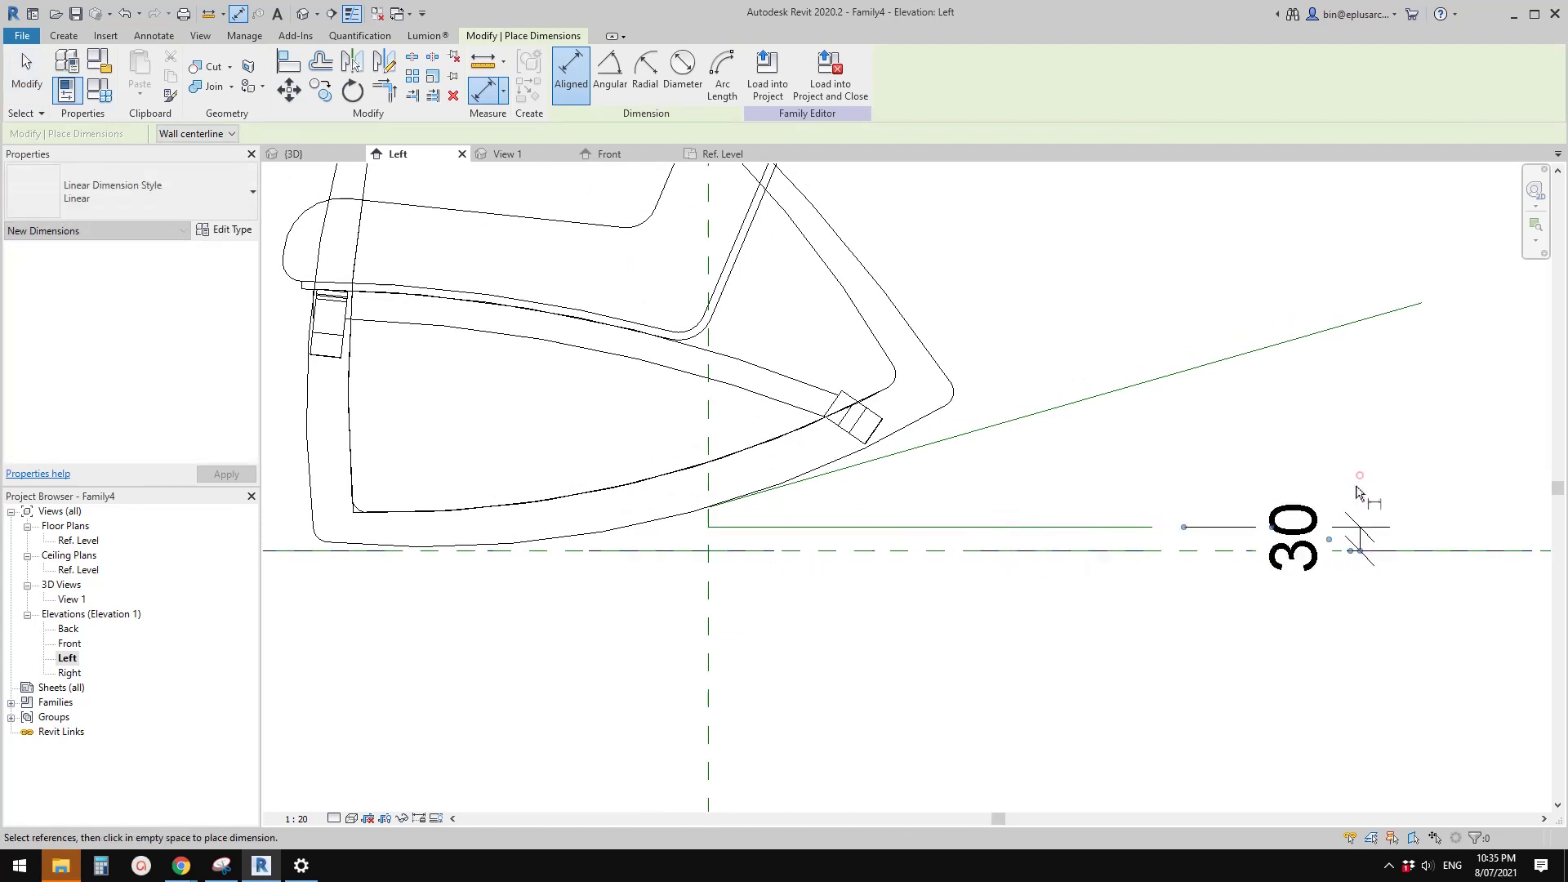
pyautogui.press('Escape')
pyautogui.press('Escape')
# Label the 30 dimension with a new instance parameter named H.
pyautogui.click(1292, 535)
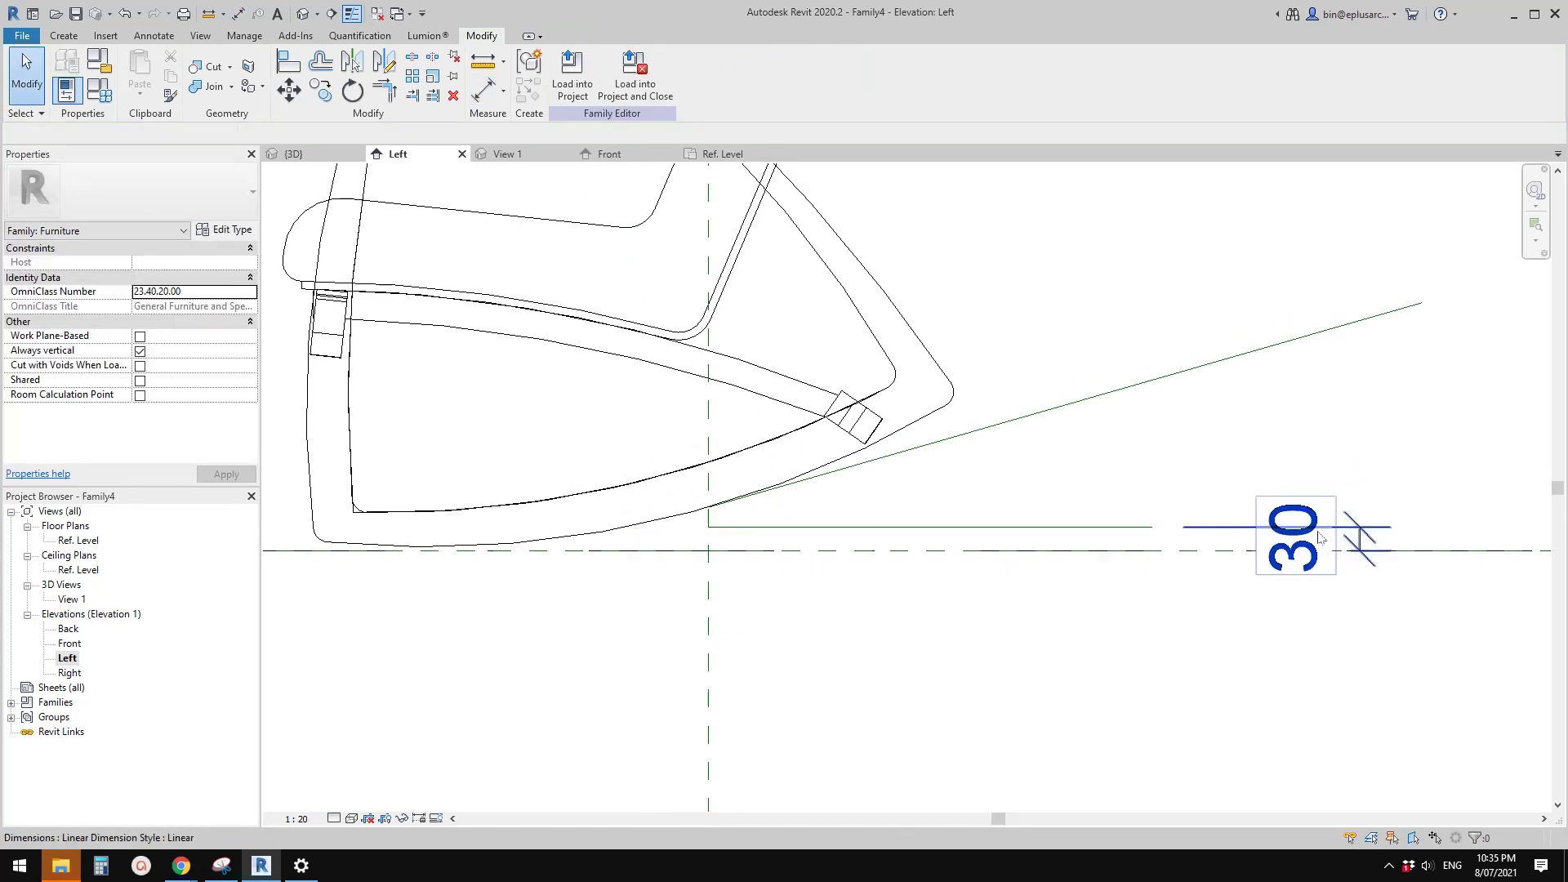
pyautogui.click(726, 74)
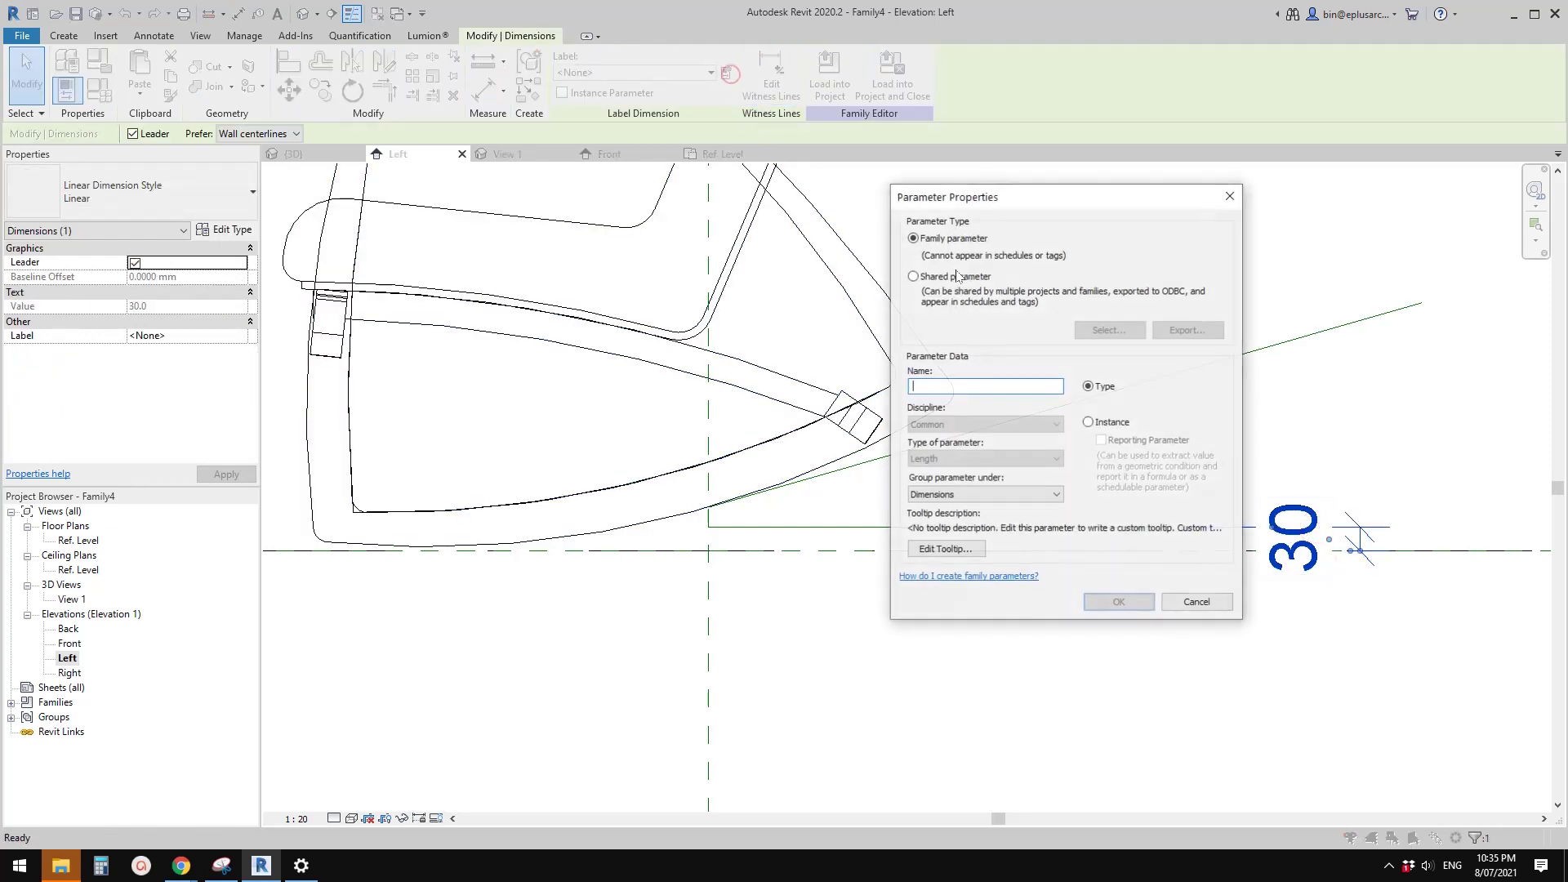
pyautogui.write('H')
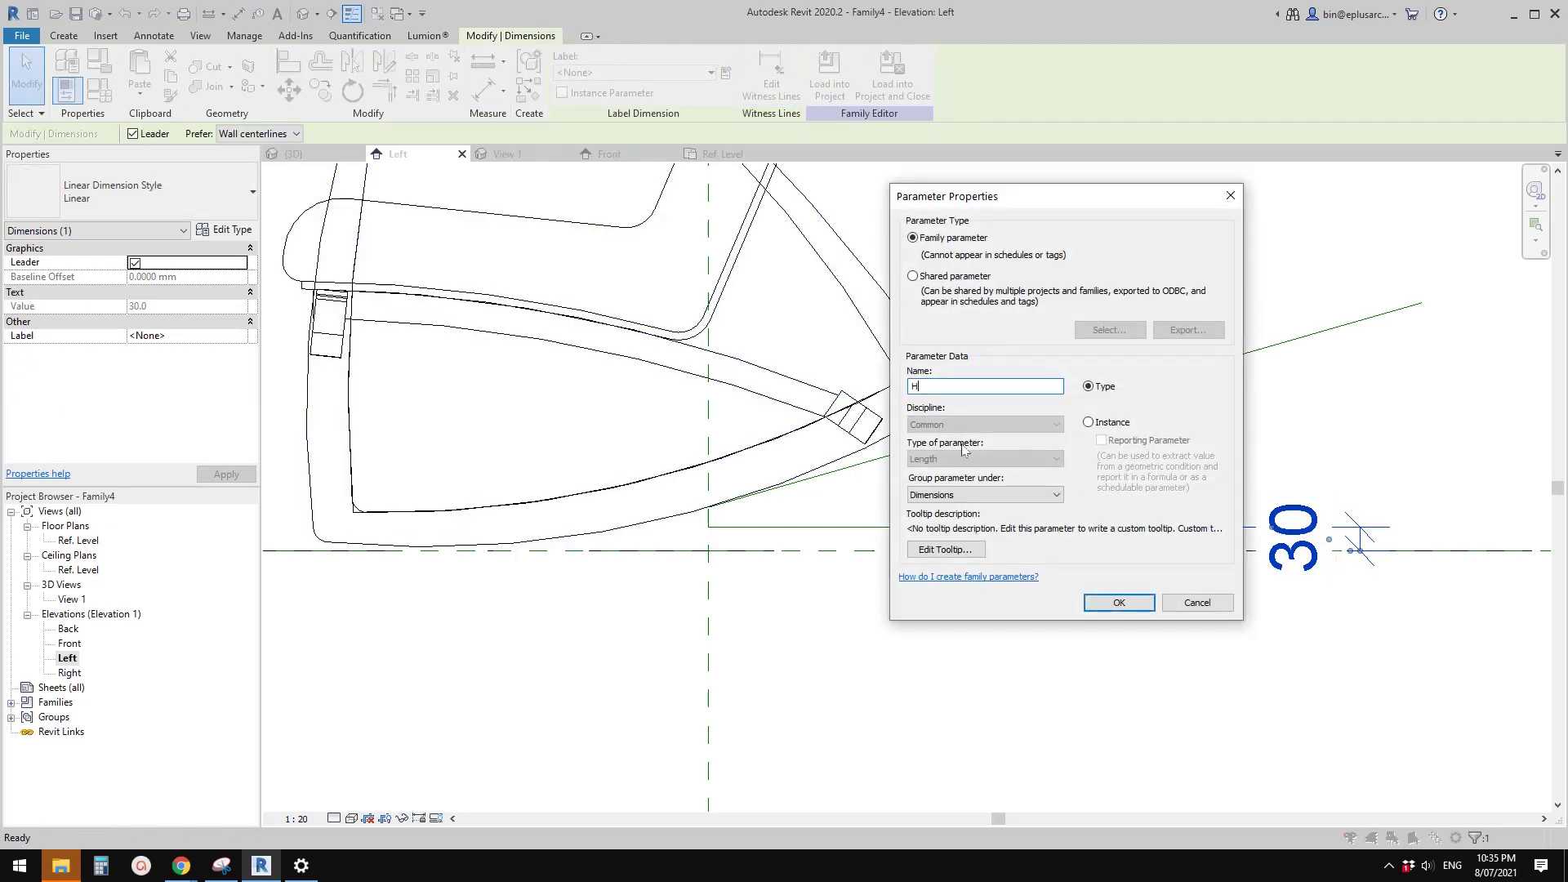
pyautogui.click(1099, 425)
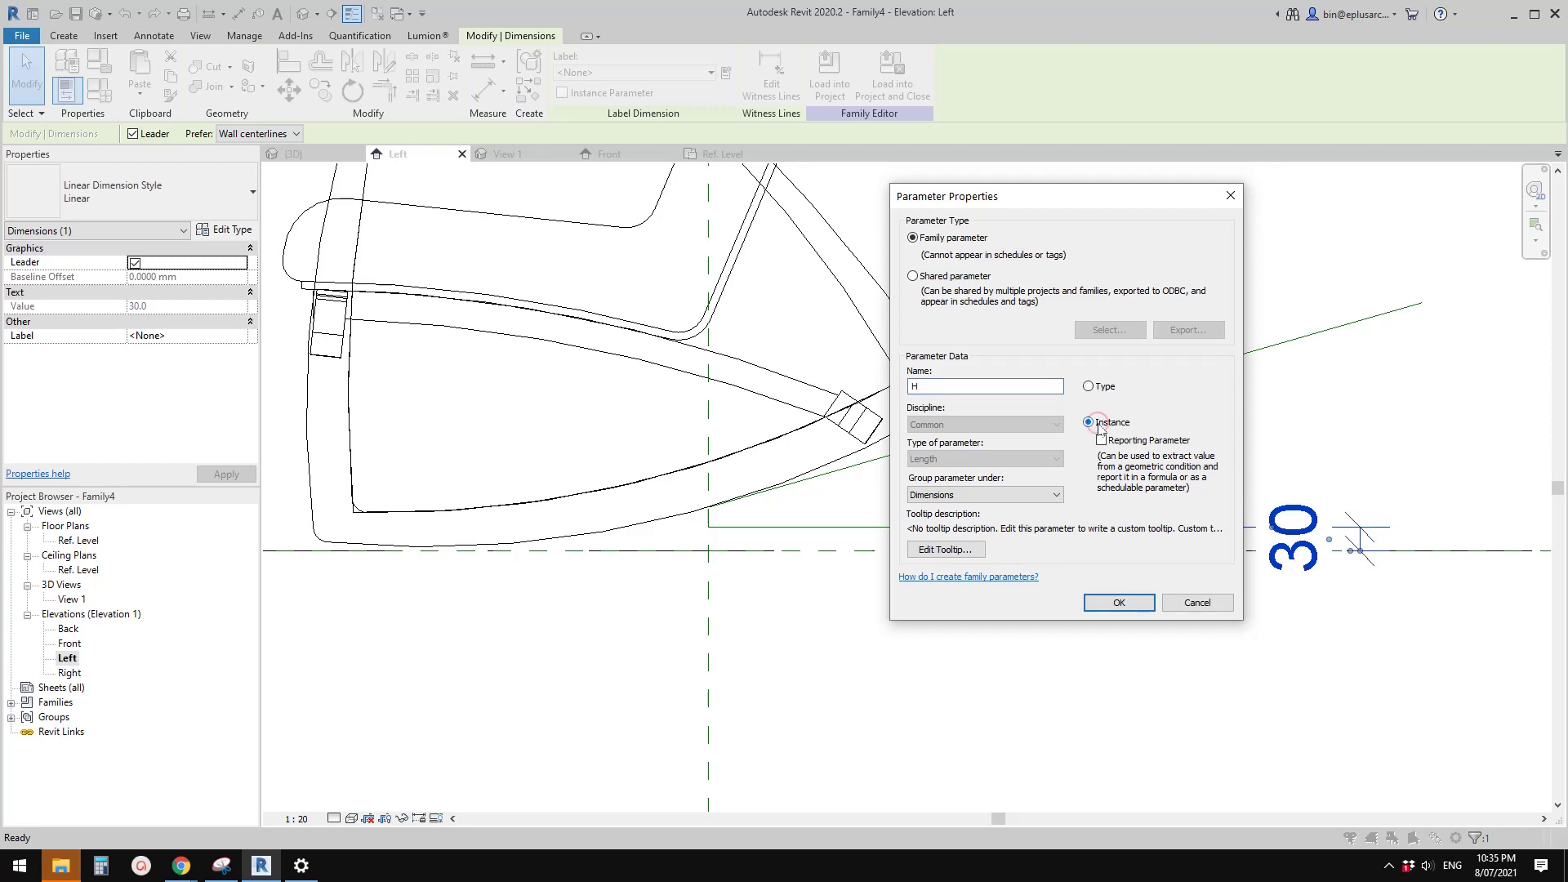
pyautogui.click(1119, 602)
pyautogui.click(1113, 595)
pyautogui.moveTo(1114, 596); pyautogui.dragTo(1086, 536, button='middle')
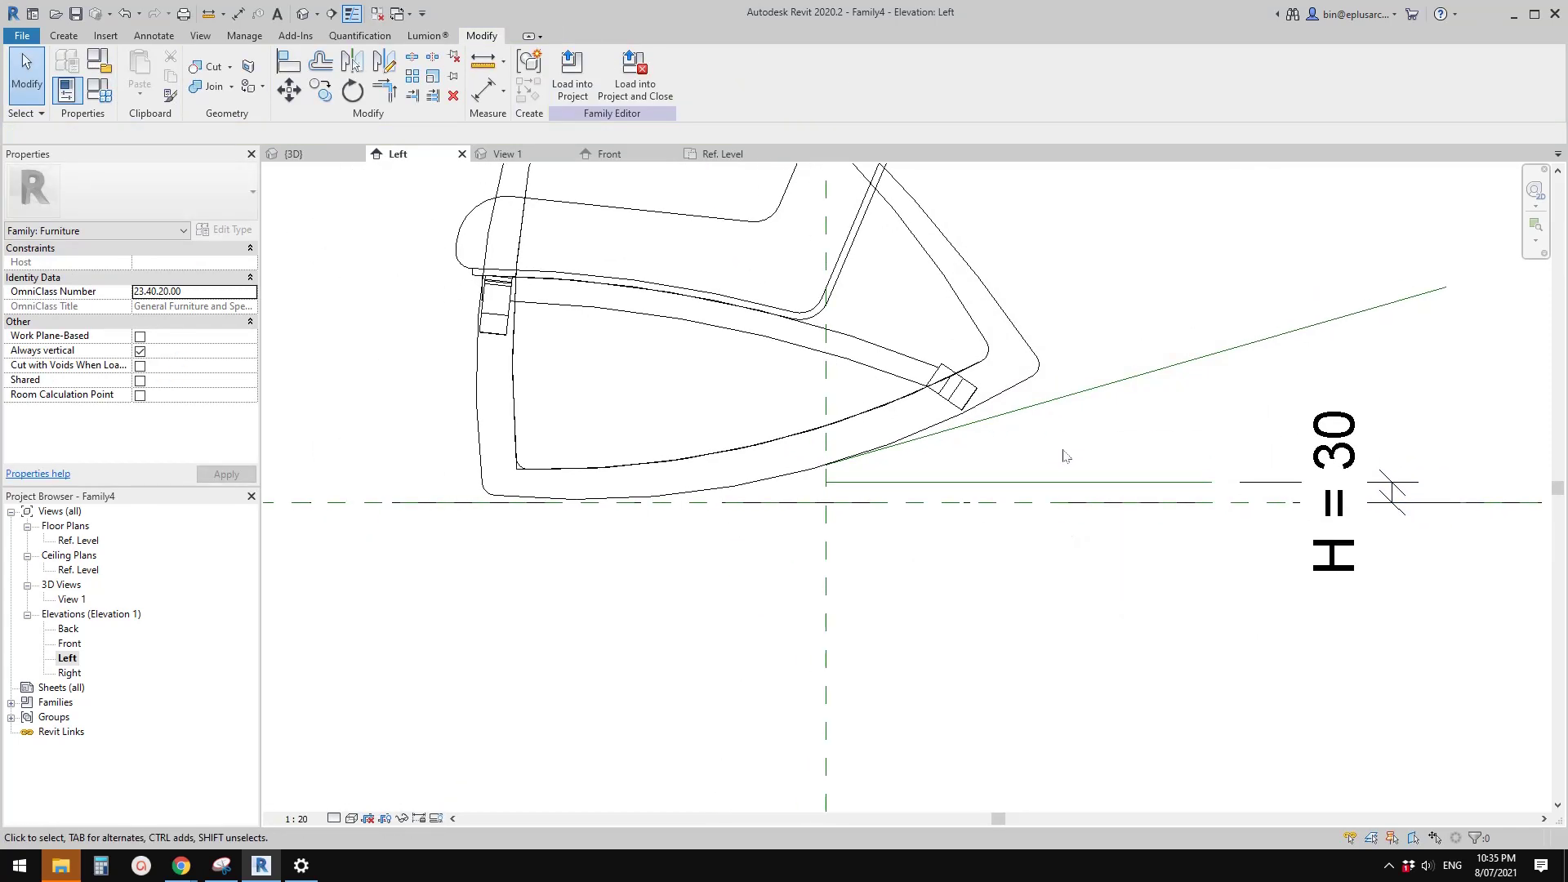
pyautogui.moveTo(1064, 456); pyautogui.dragTo(1048, 459, button='middle')
# Pick the horizontal reference line as the new work plane for the sloped 960 reference line.
pyautogui.click(1051, 400)
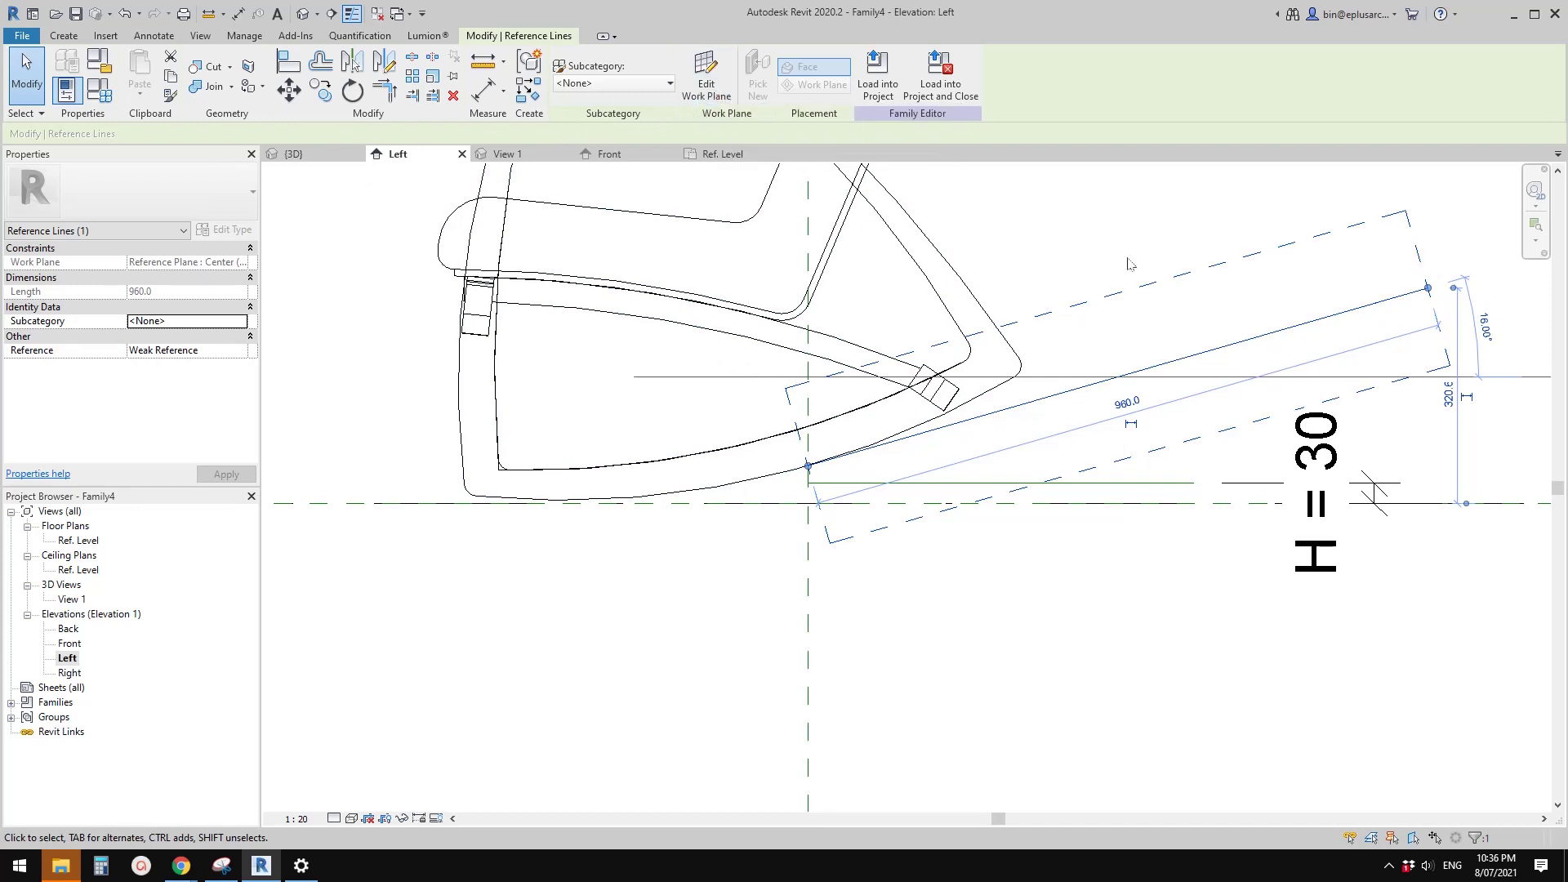
pyautogui.moveTo(1127, 263); pyautogui.dragTo(1072, 277, button='middle')
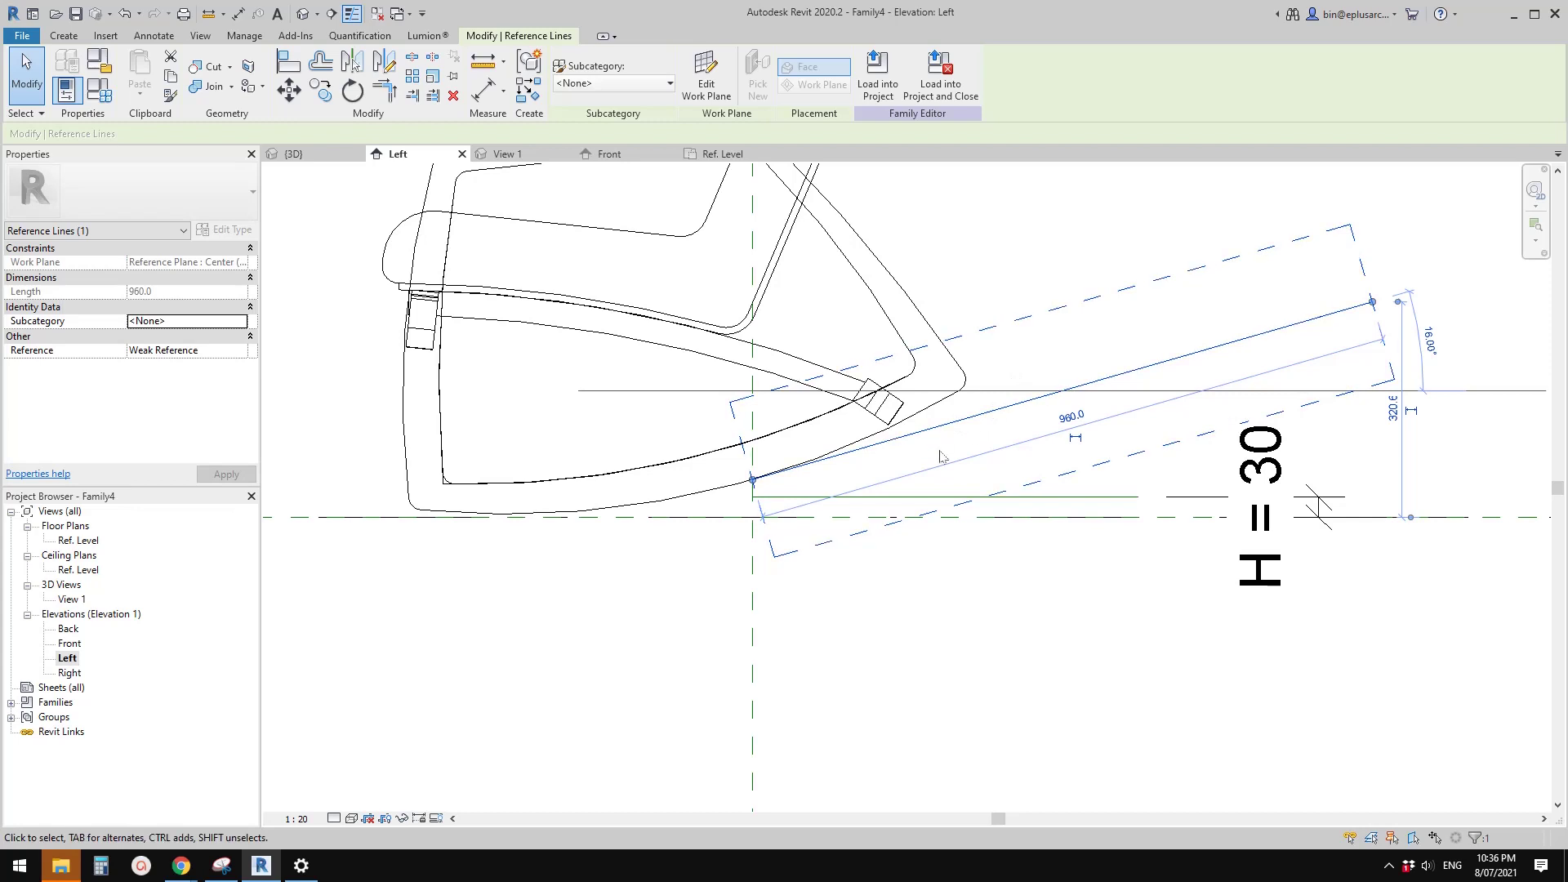
pyautogui.click(985, 497)
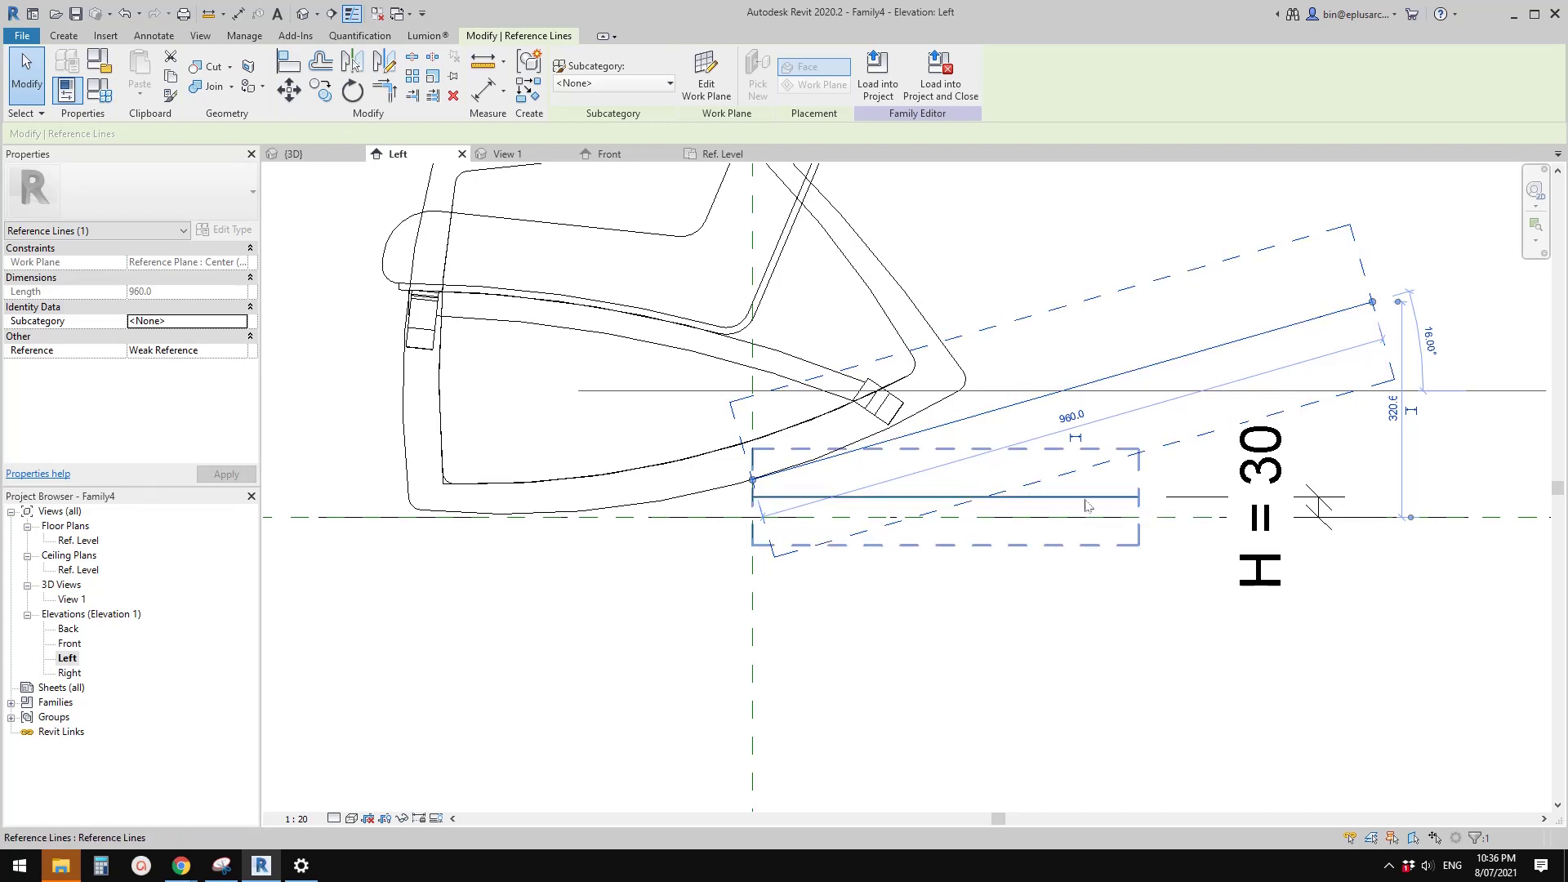
pyautogui.click(707, 77)
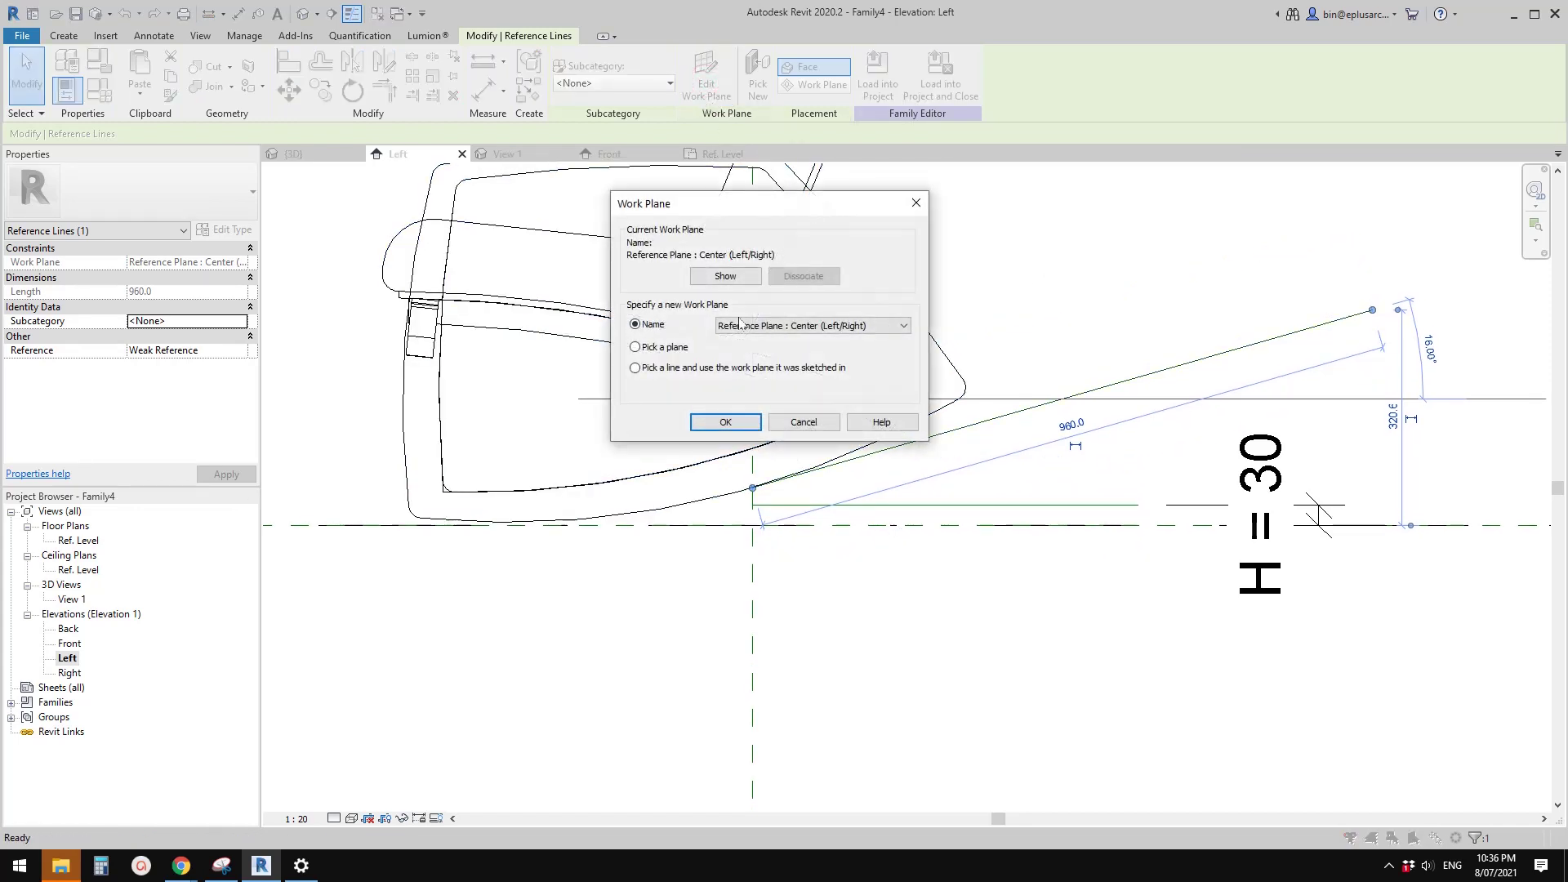
pyautogui.click(669, 350)
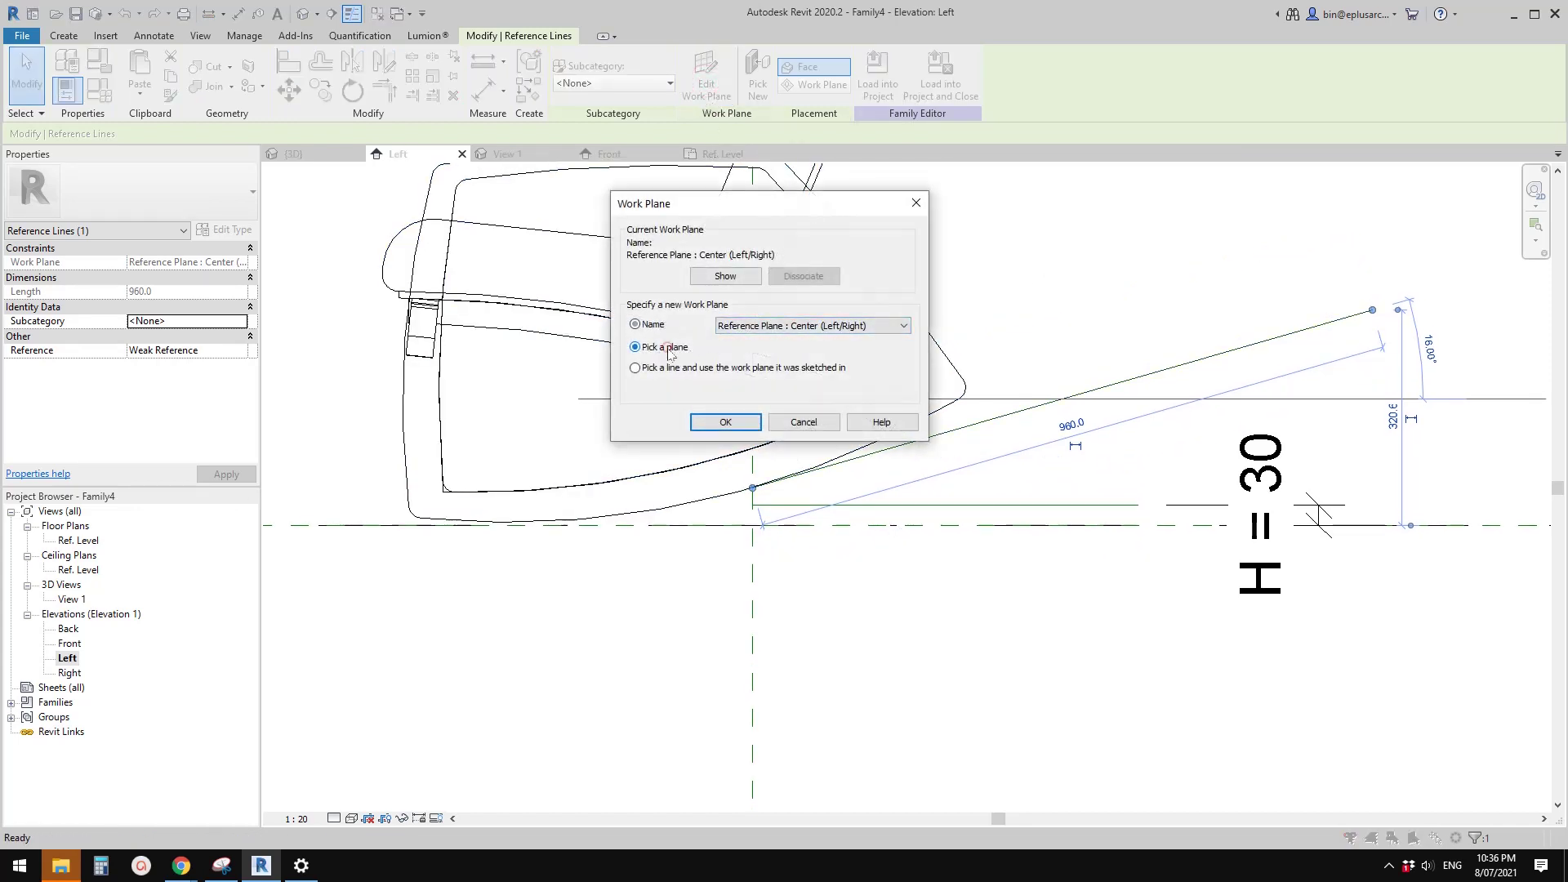
pyautogui.click(725, 422)
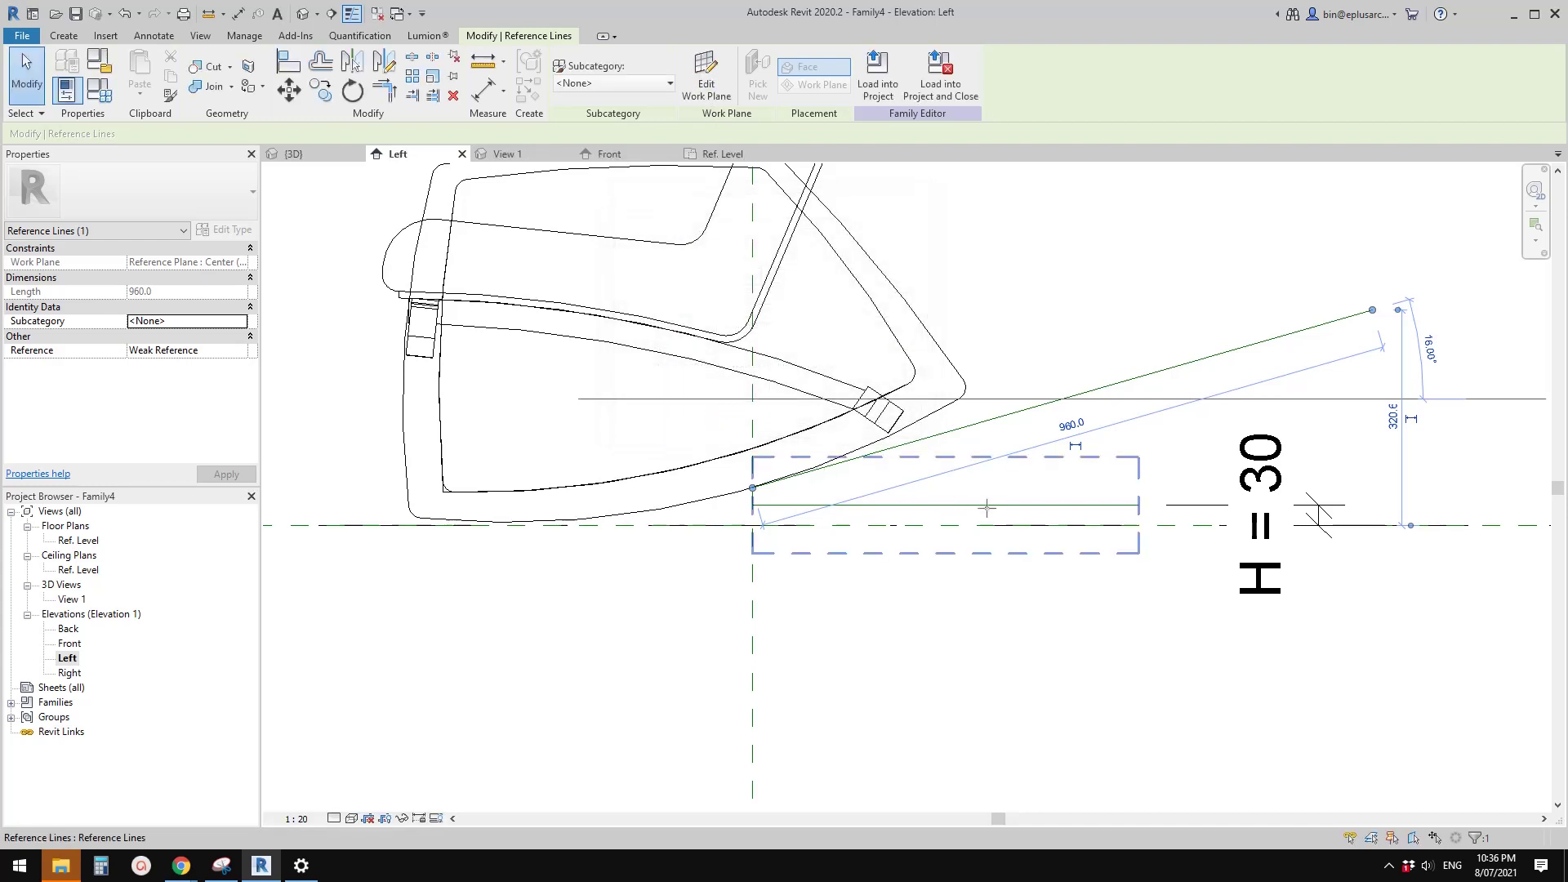
pyautogui.click(955, 506)
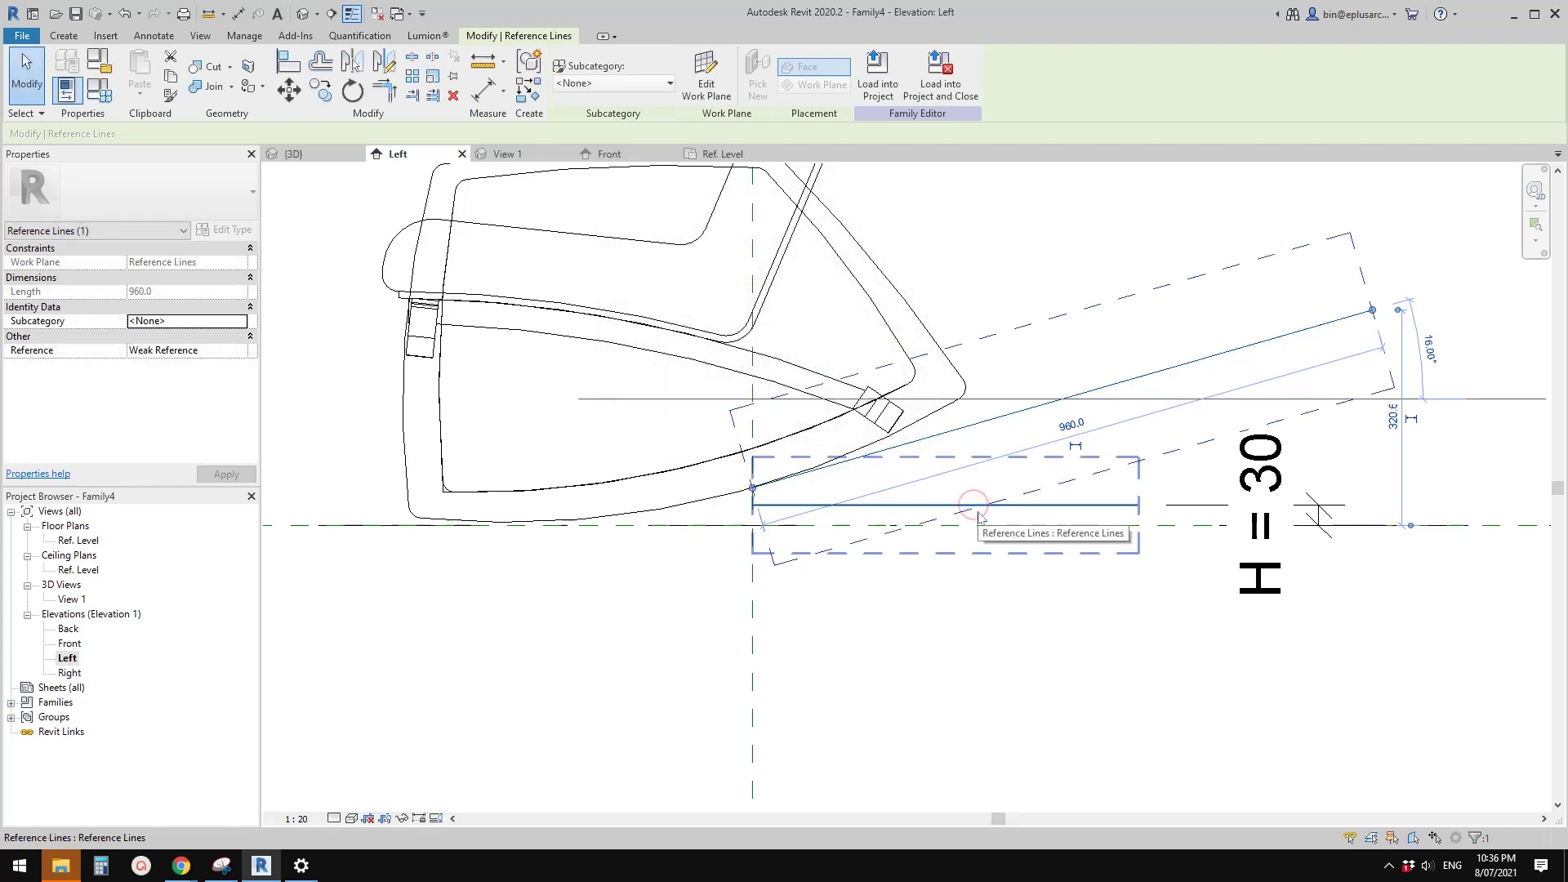
pyautogui.press('Escape')
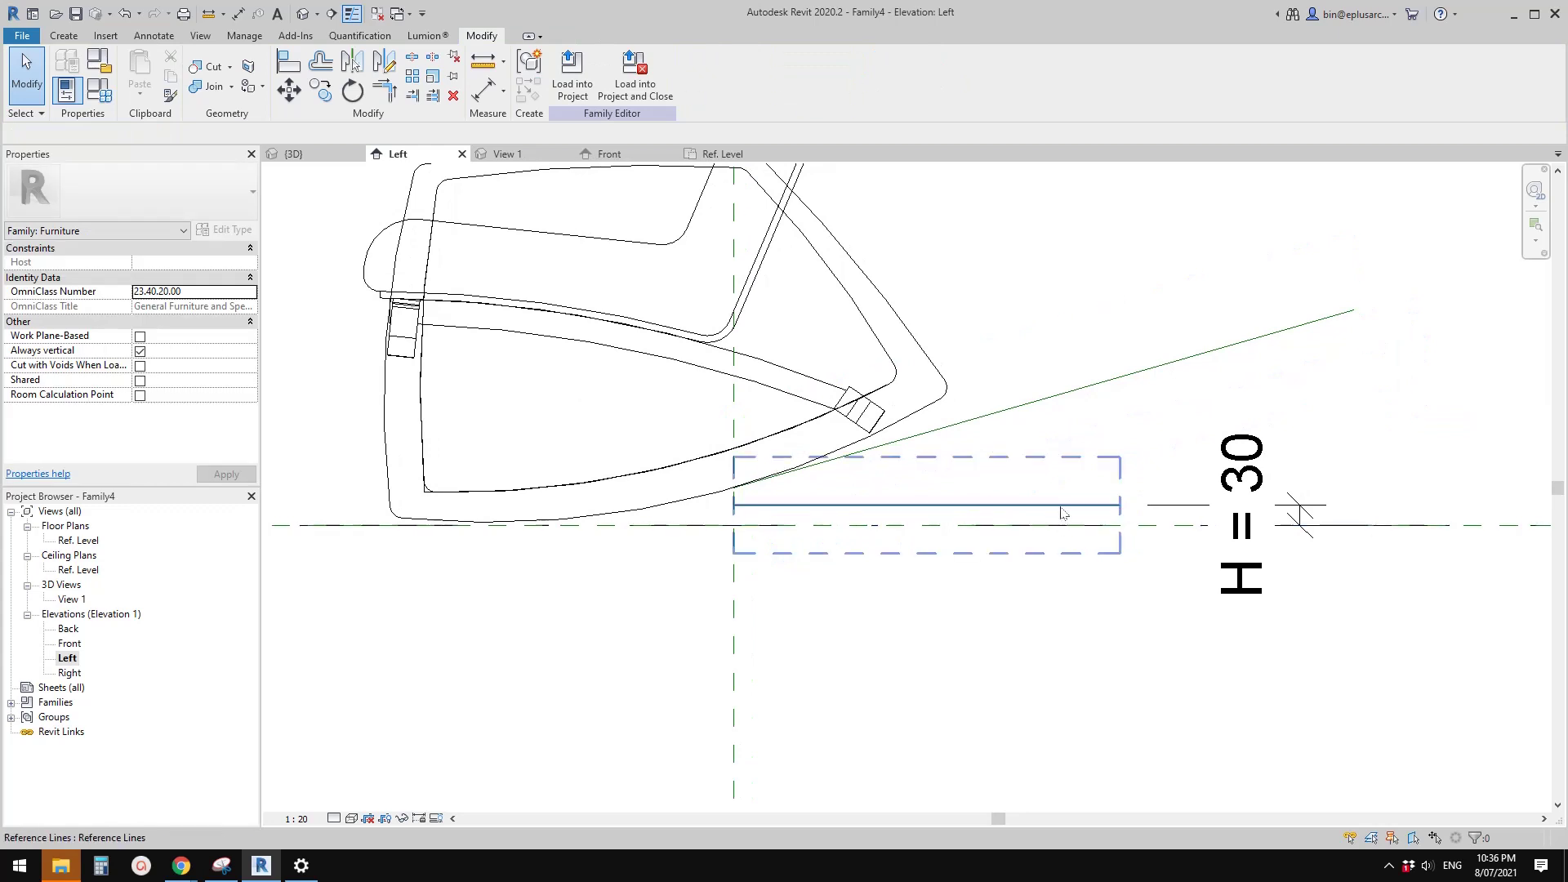
pyautogui.click(1052, 400)
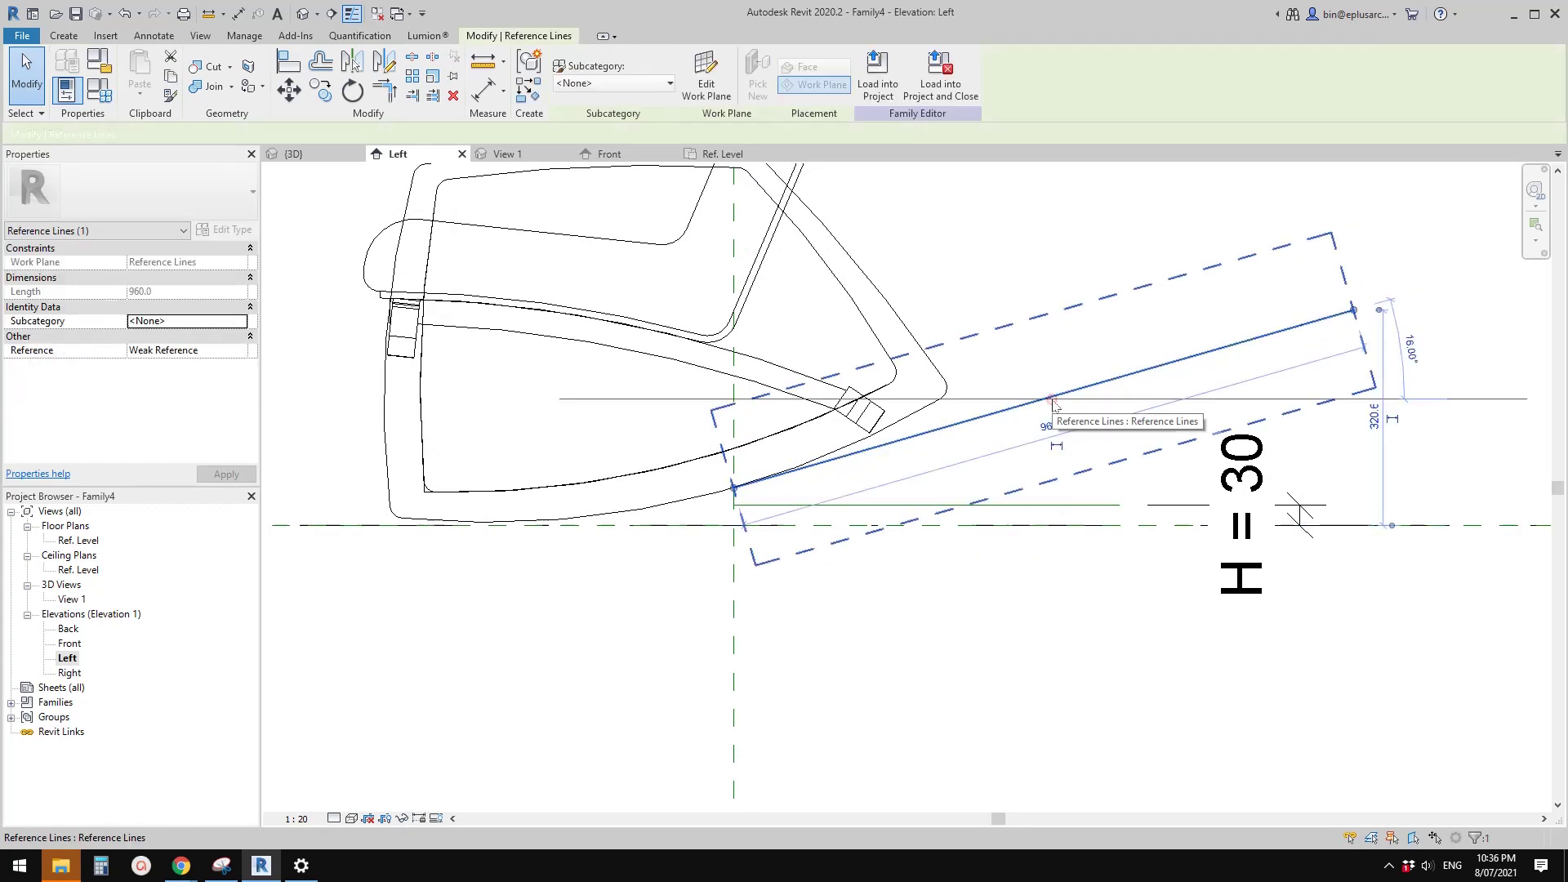
# Drag the horizontal reference line upward to test how the chair flexes.
pyautogui.click(1065, 507)
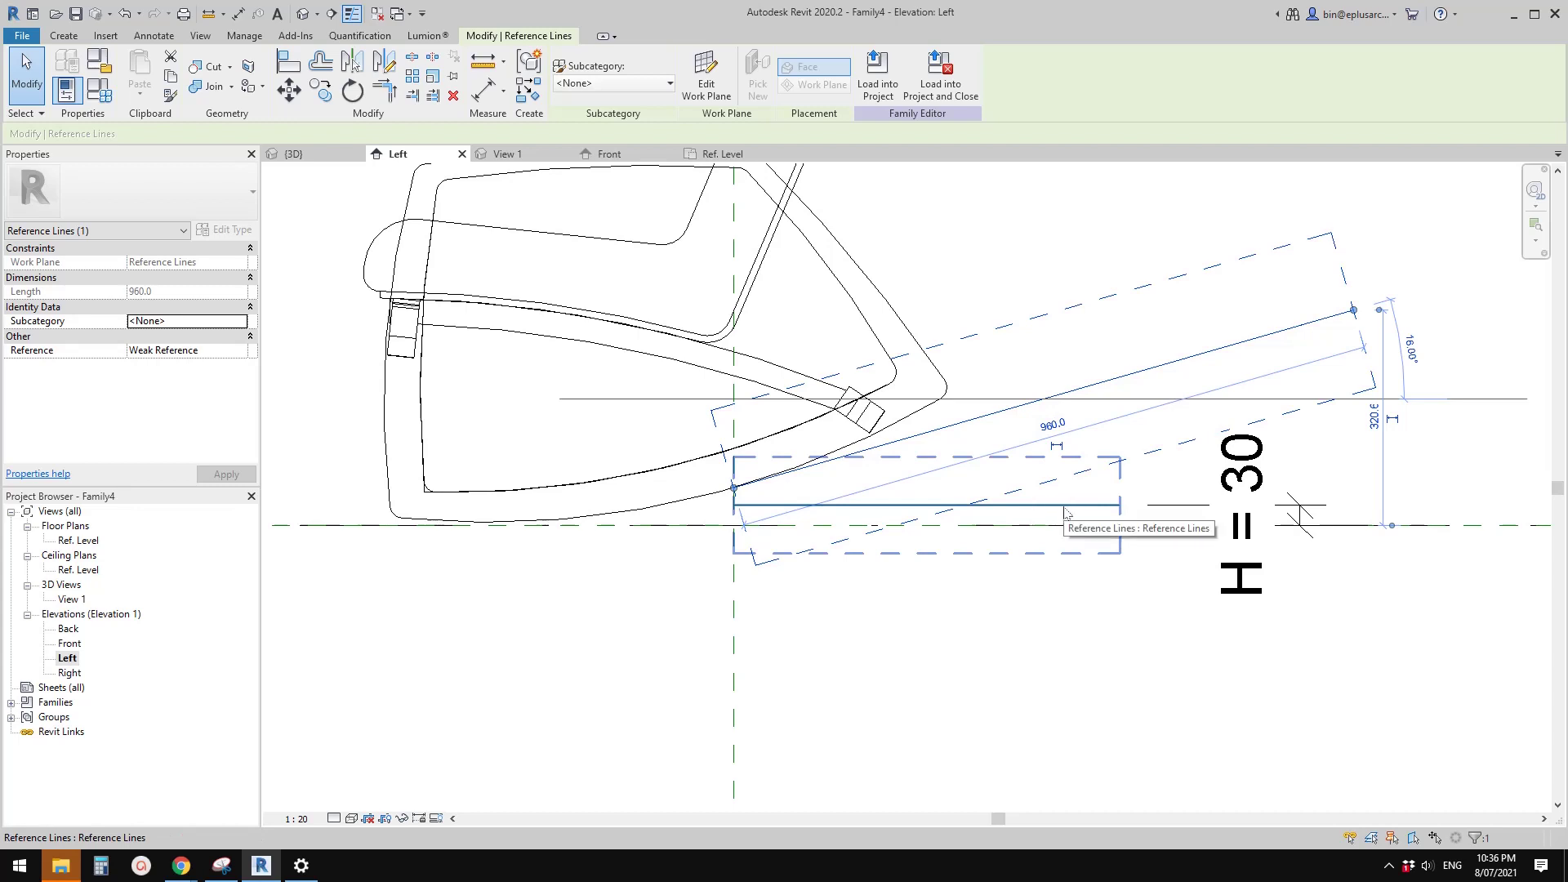
pyautogui.press('Escape')
pyautogui.click(1059, 506)
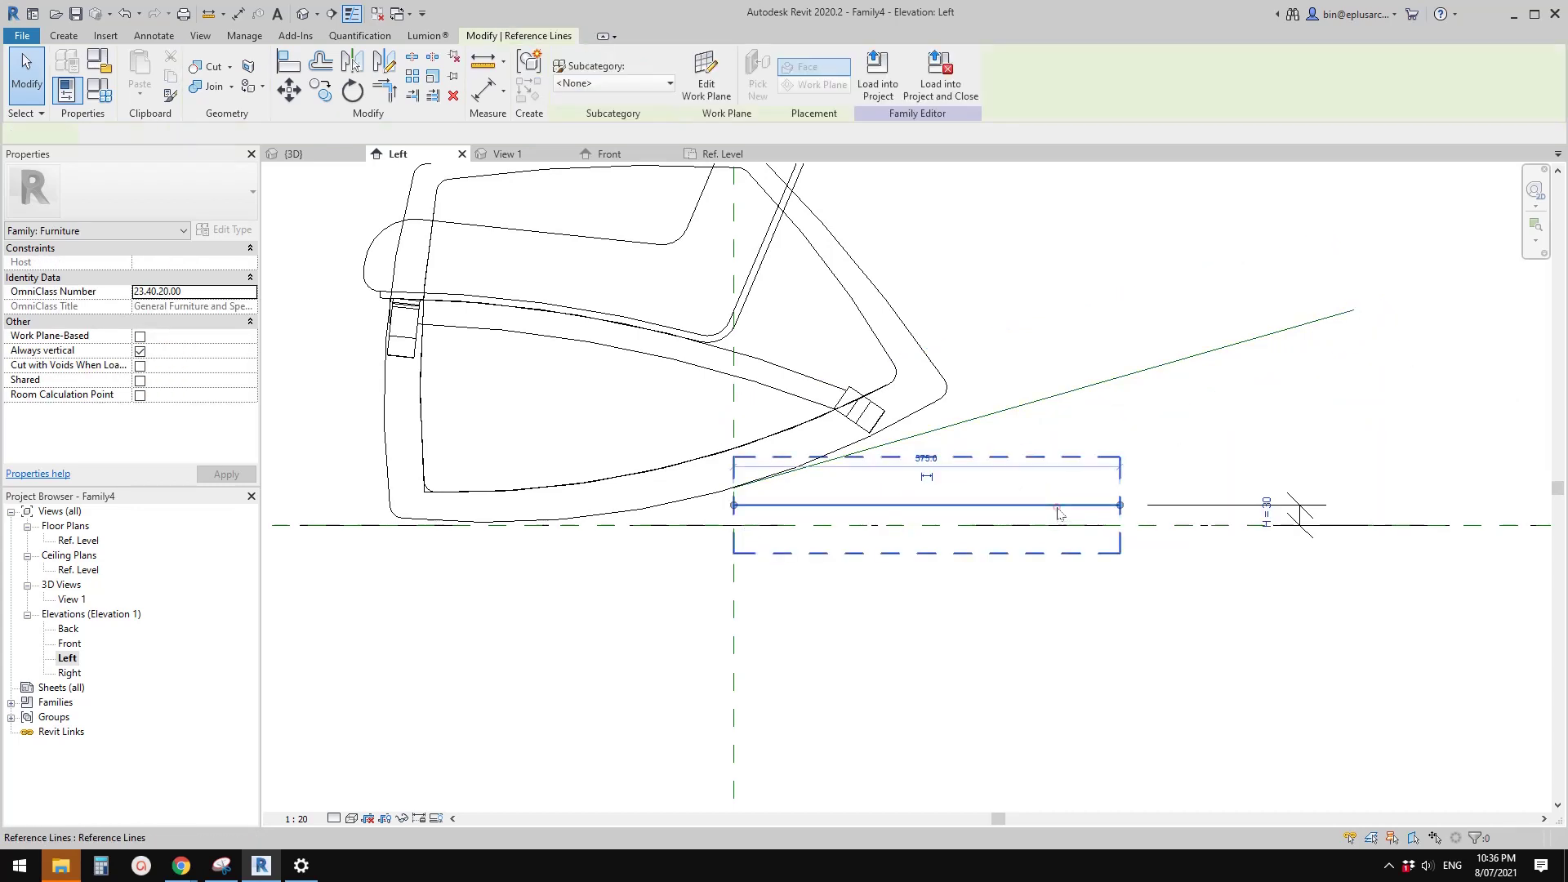
pyautogui.moveTo(1059, 506); pyautogui.dragTo(1059, 472)
pyautogui.press('Escape')
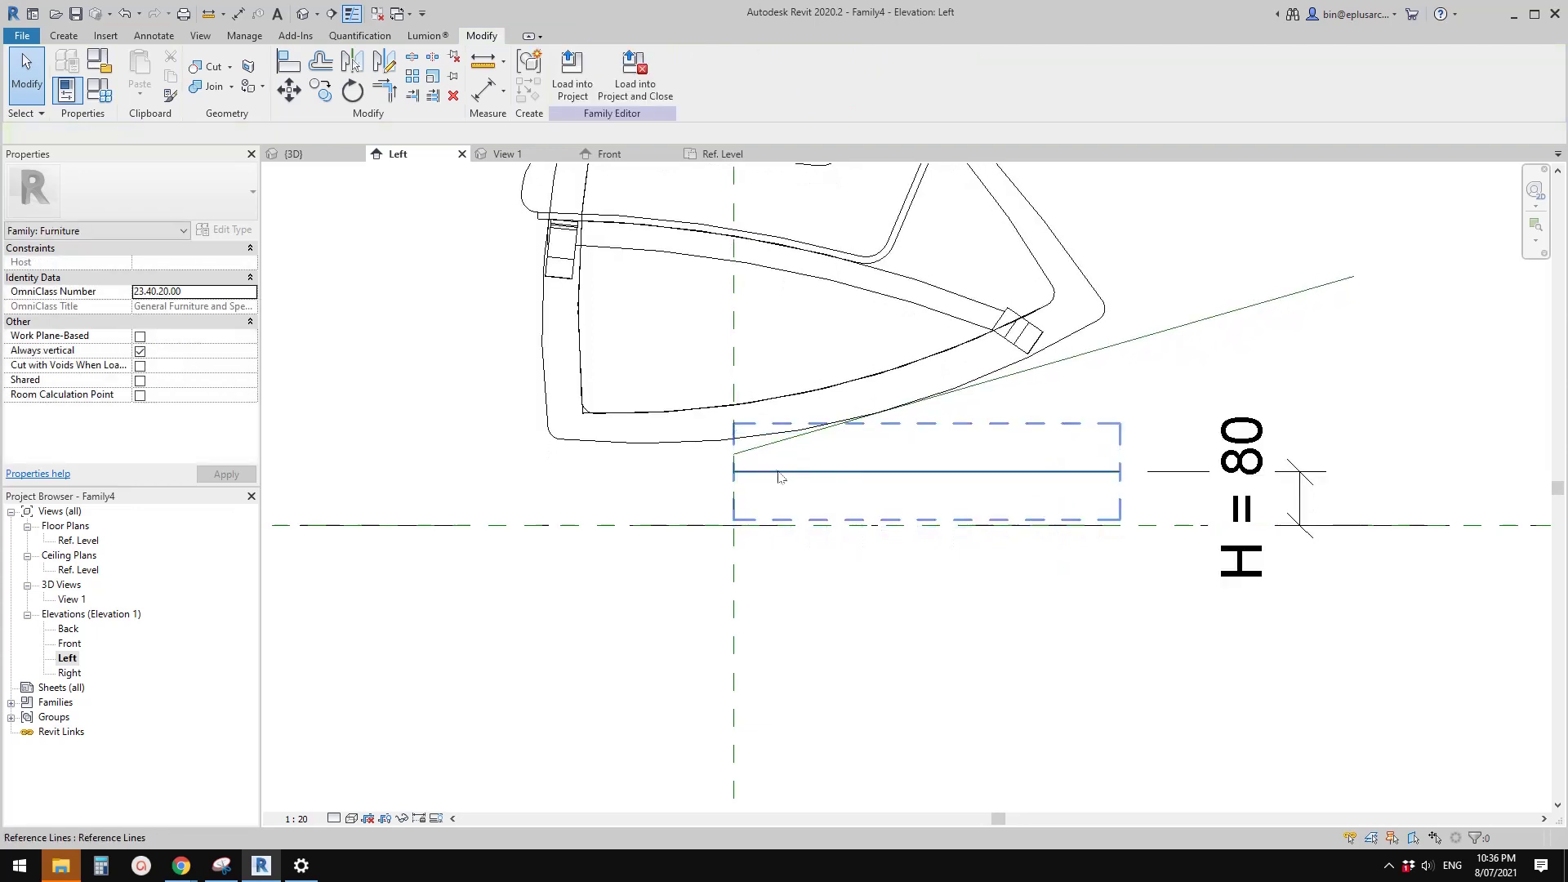
# Move the sloped reference line with MV so its end snaps onto the horizontal line's end.
pyautogui.scroll(1, 758, 459)
pyautogui.moveTo(768, 454); pyautogui.dragTo(867, 447)
pyautogui.press('Escape')
pyautogui.press('m')
pyautogui.press('v')
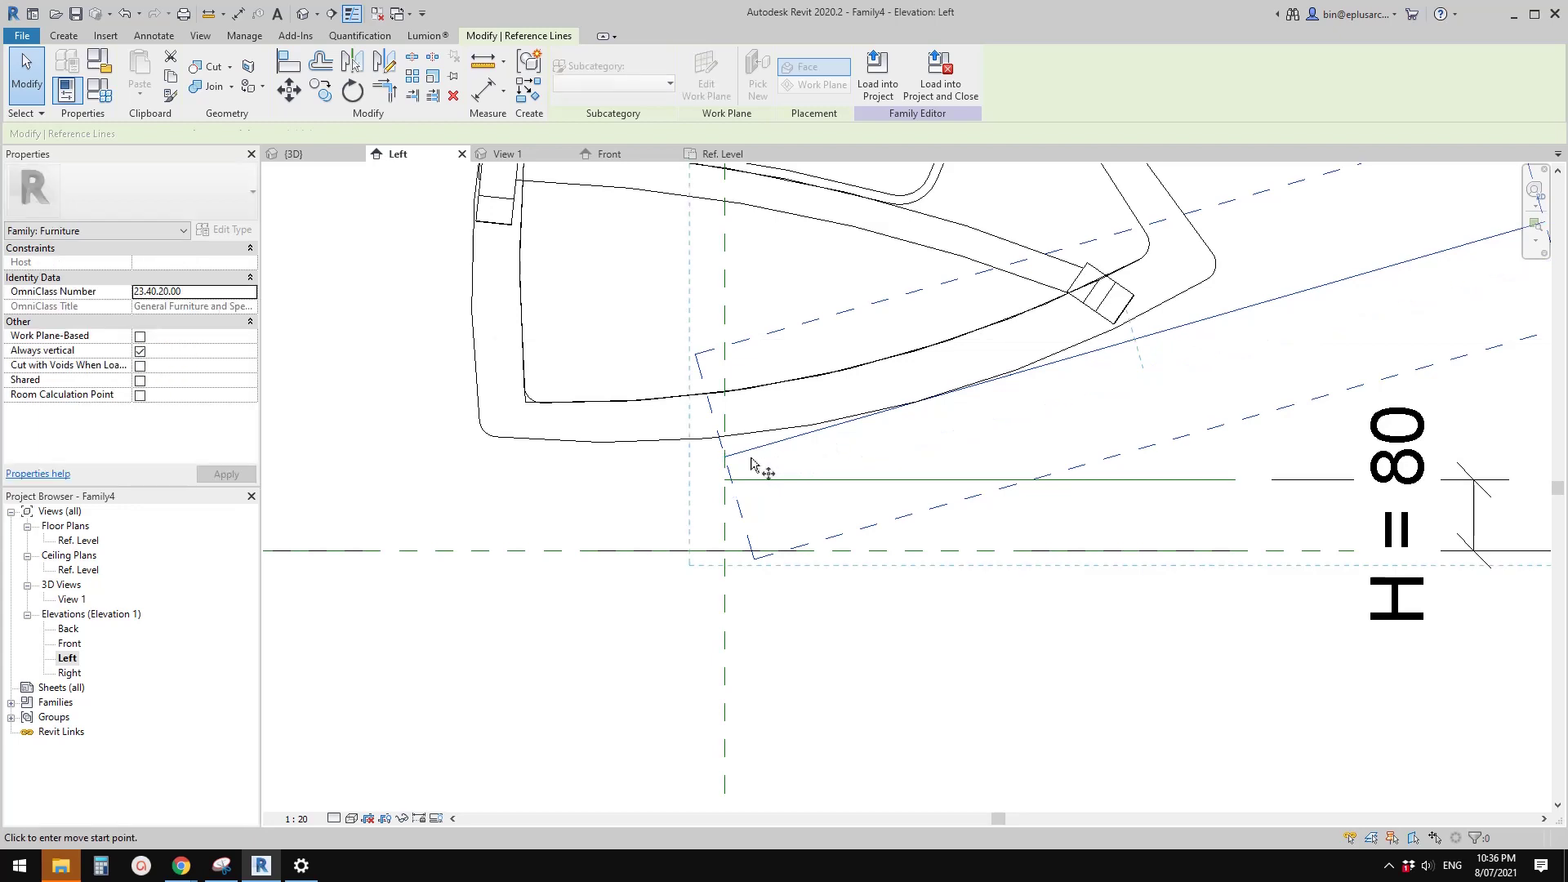
pyautogui.click(726, 456)
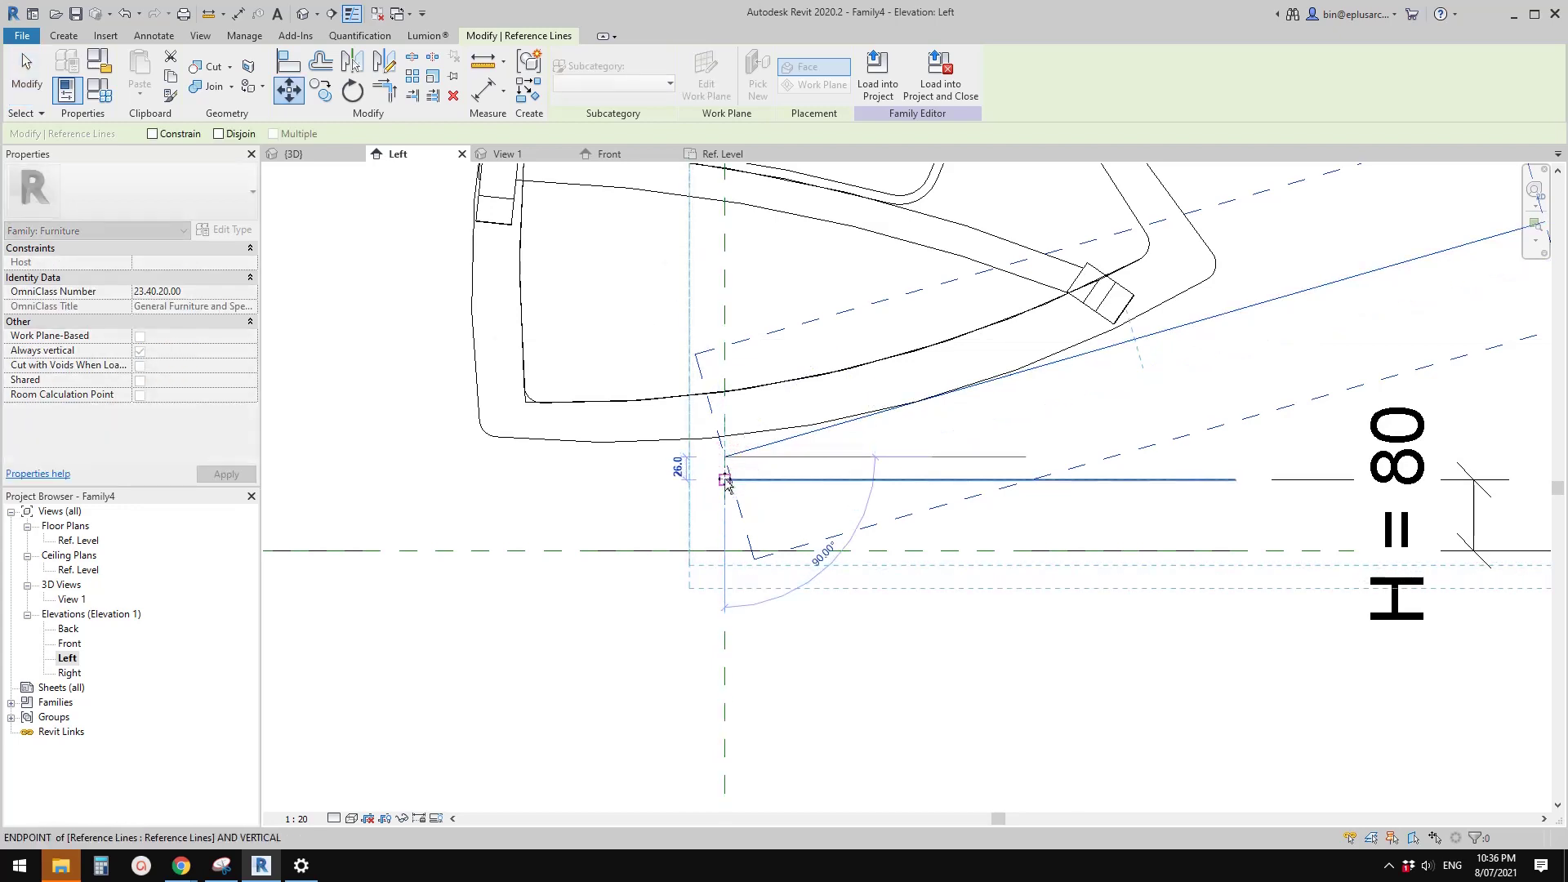
pyautogui.click(725, 479)
pyautogui.press('Escape')
# Nudge the horizontal reference line with arrow keys until H reads 75.
pyautogui.scroll(-3, 767, 478)
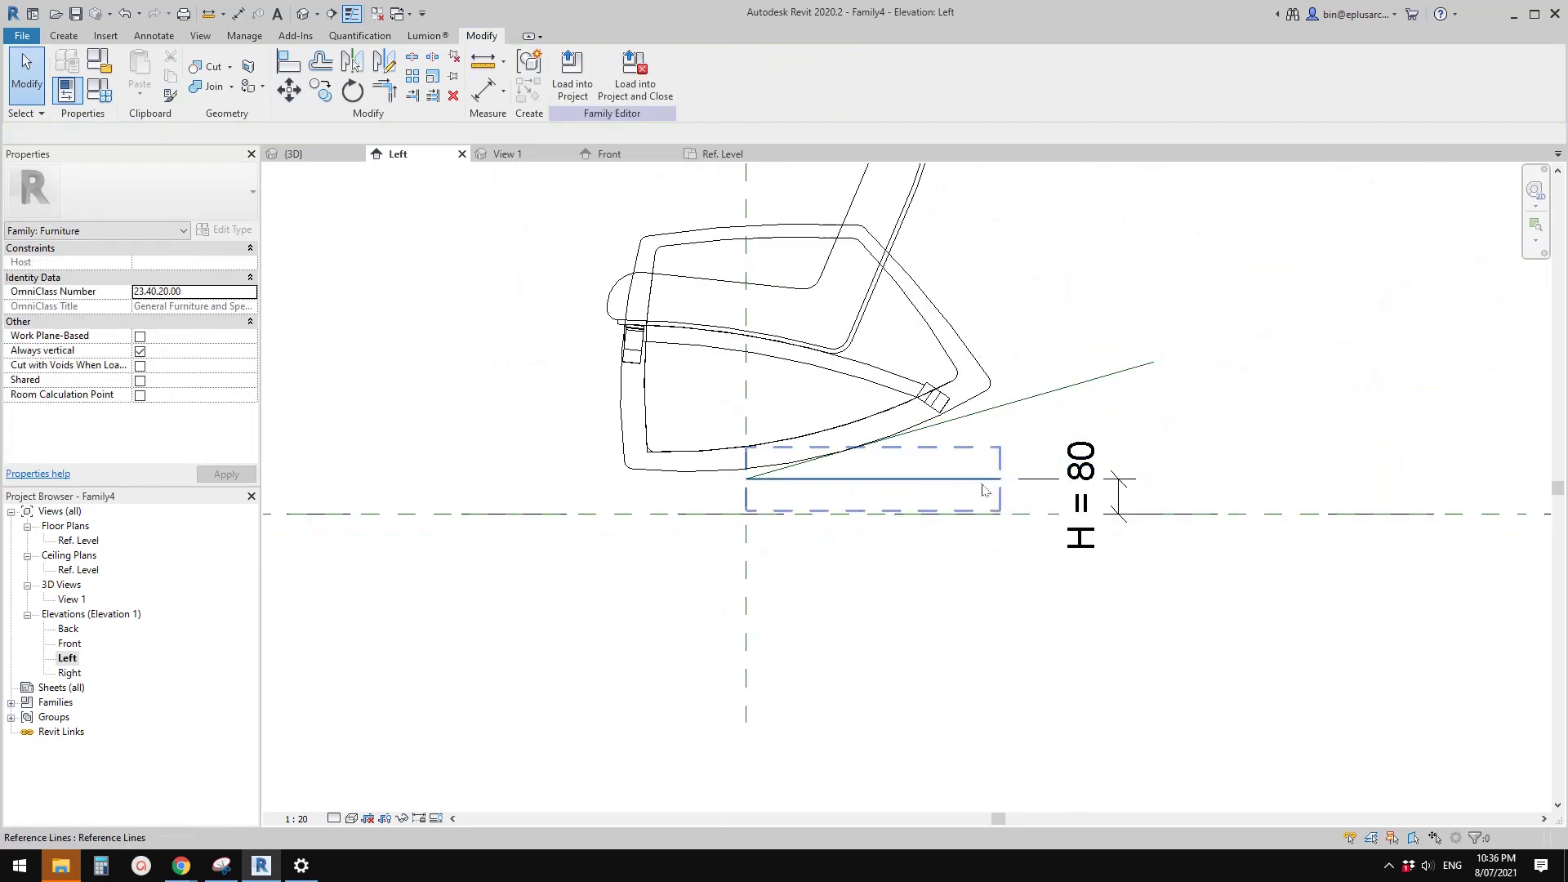
pyautogui.click(984, 490)
pyautogui.click(1112, 375)
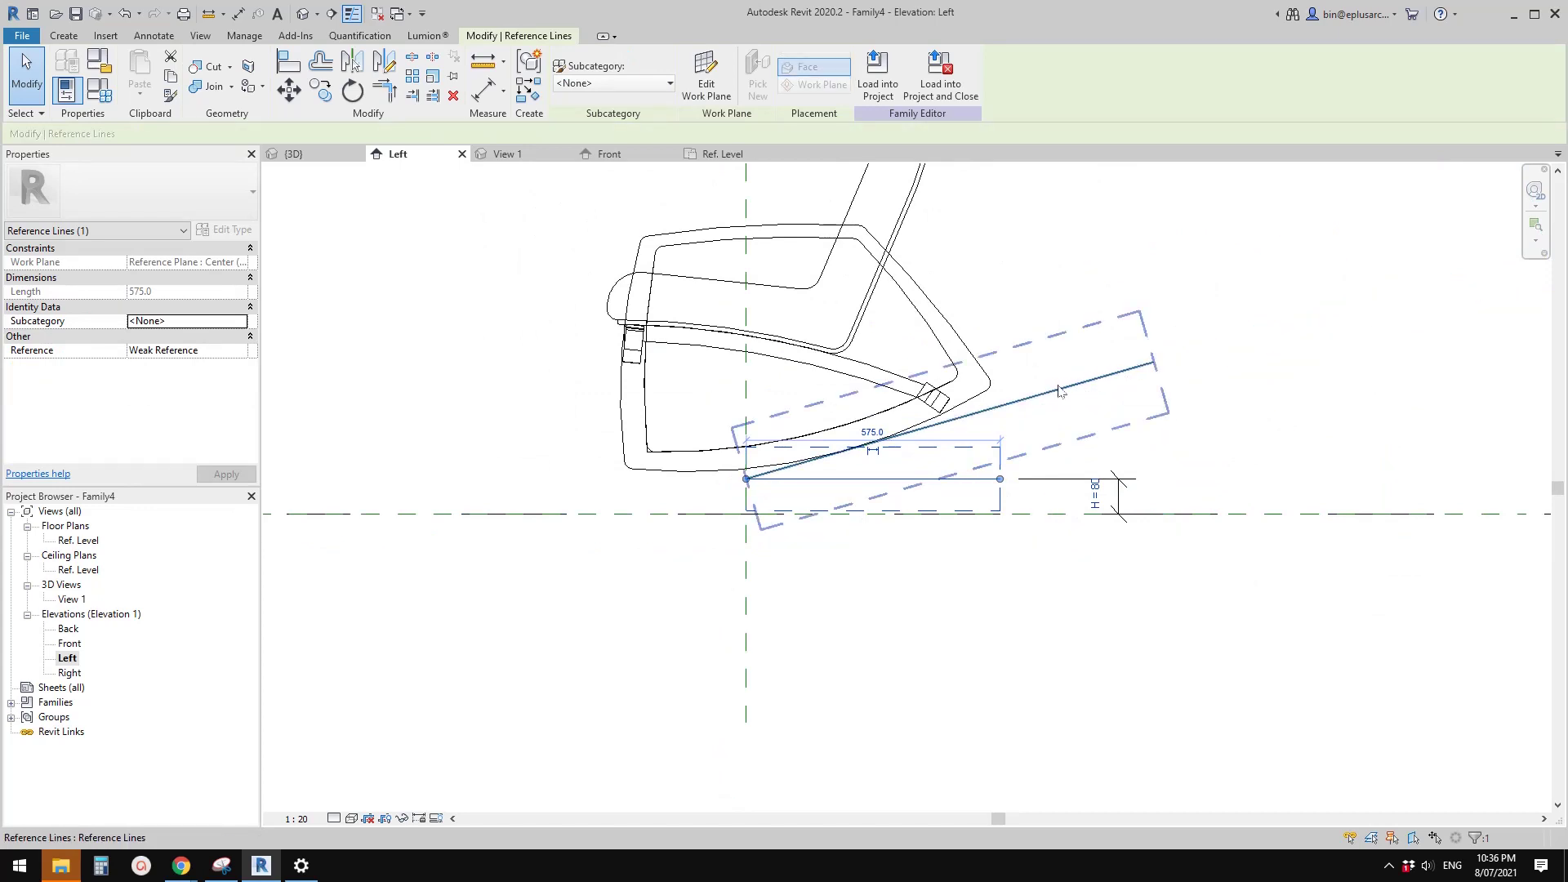
pyautogui.moveTo(1011, 364); pyautogui.dragTo(1018, 384, button='middle')
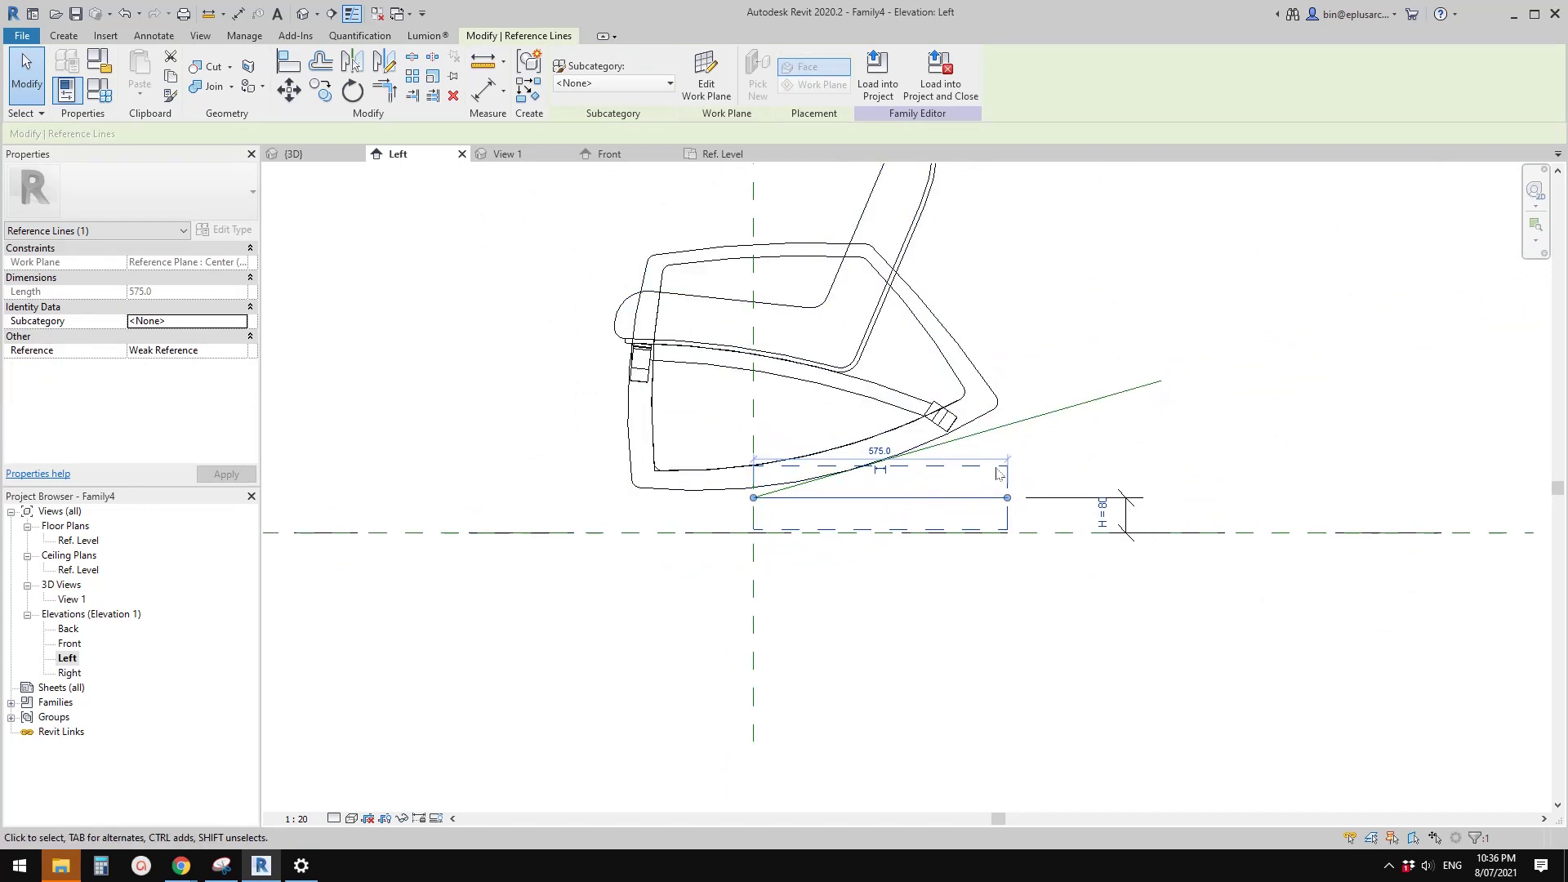
pyautogui.press('Escape')
pyautogui.click(968, 500)
pyautogui.press('Up')
pyautogui.press('Up')
pyautogui.press('Up')
pyautogui.press('Up')
pyautogui.press('Up')
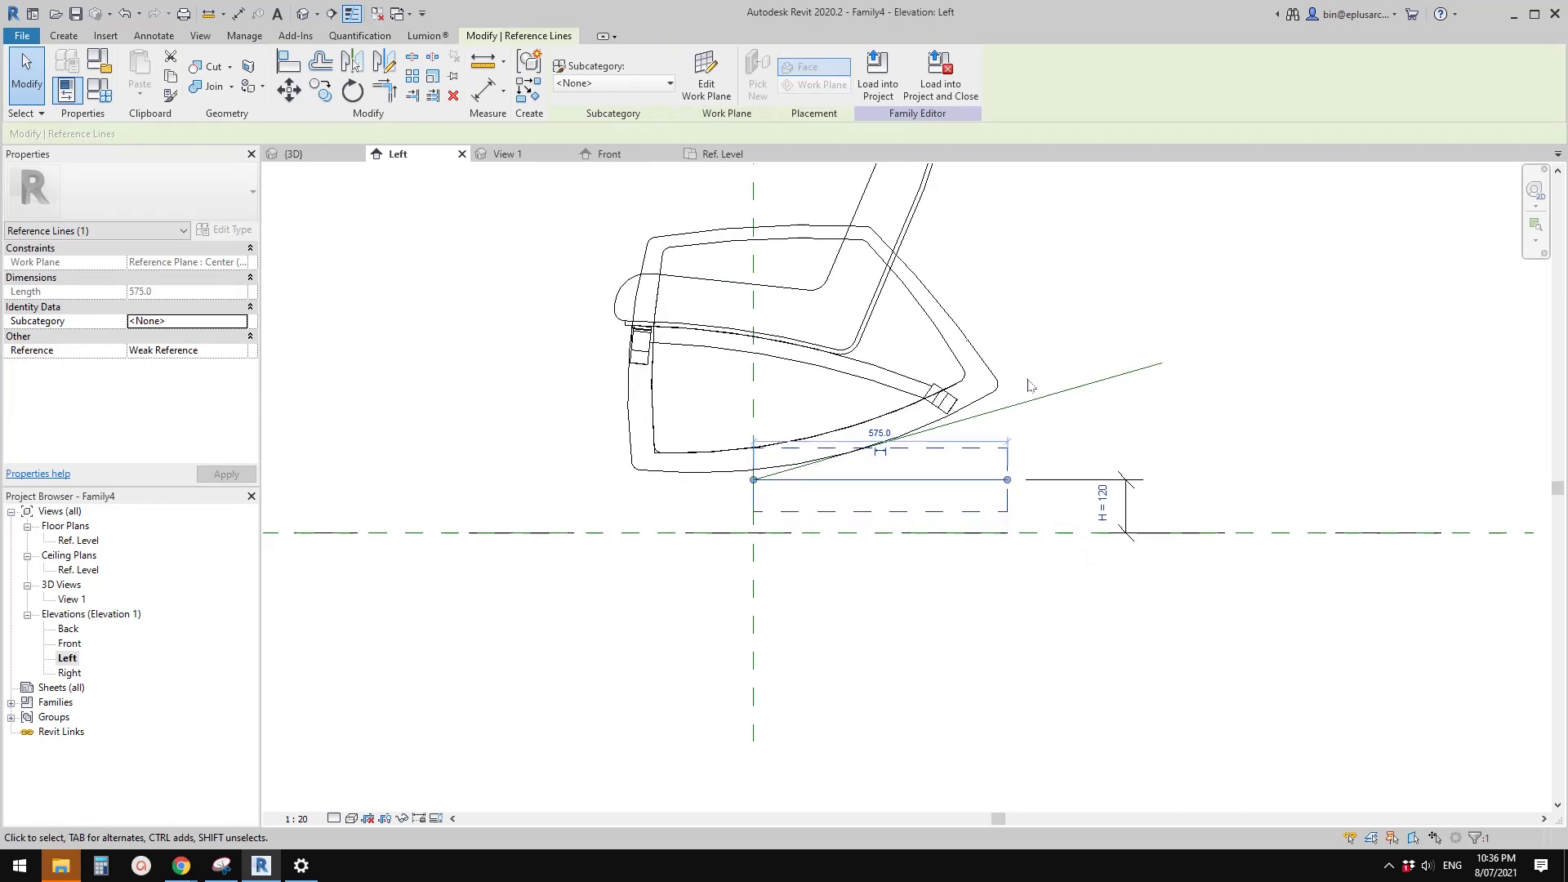
pyautogui.press('Down')
pyautogui.press('Down')
pyautogui.press('Down')
pyautogui.press('Down')
pyautogui.press('Down')
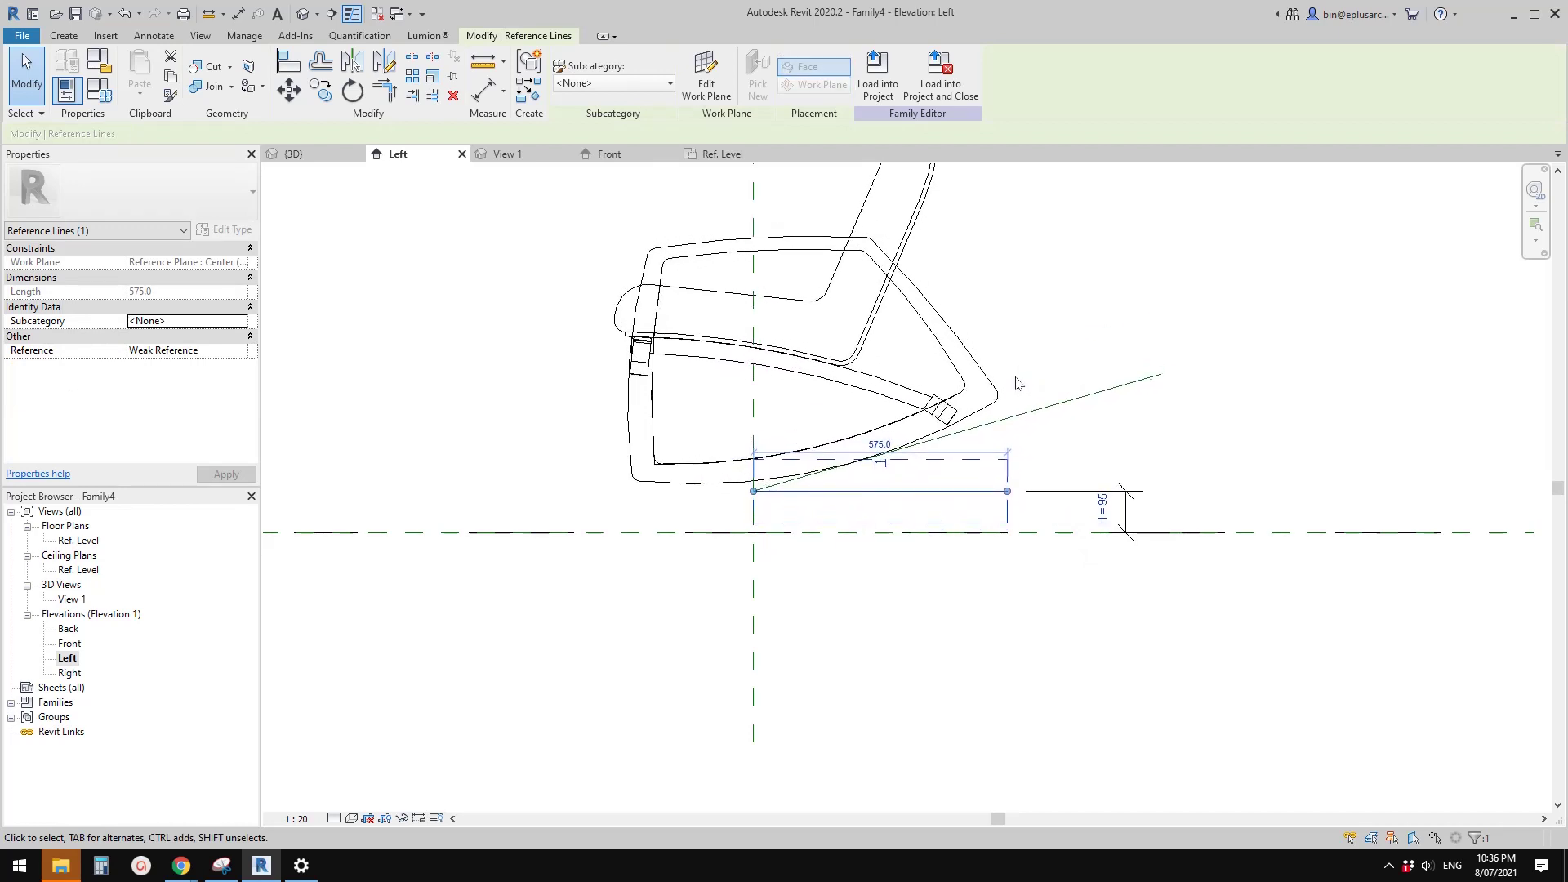
pyautogui.press('Down')
pyautogui.moveTo(1070, 453)
pyautogui.mouseDown(button='middle')
pyautogui.moveTo(1106, 486)
pyautogui.moveTo(1082, 487)
pyautogui.moveTo(1070, 452)
pyautogui.mouseUp(button='middle')
pyautogui.press('Escape')
# Select the sloped reference line, then start the DI dimension command.
pyautogui.click(1062, 447)
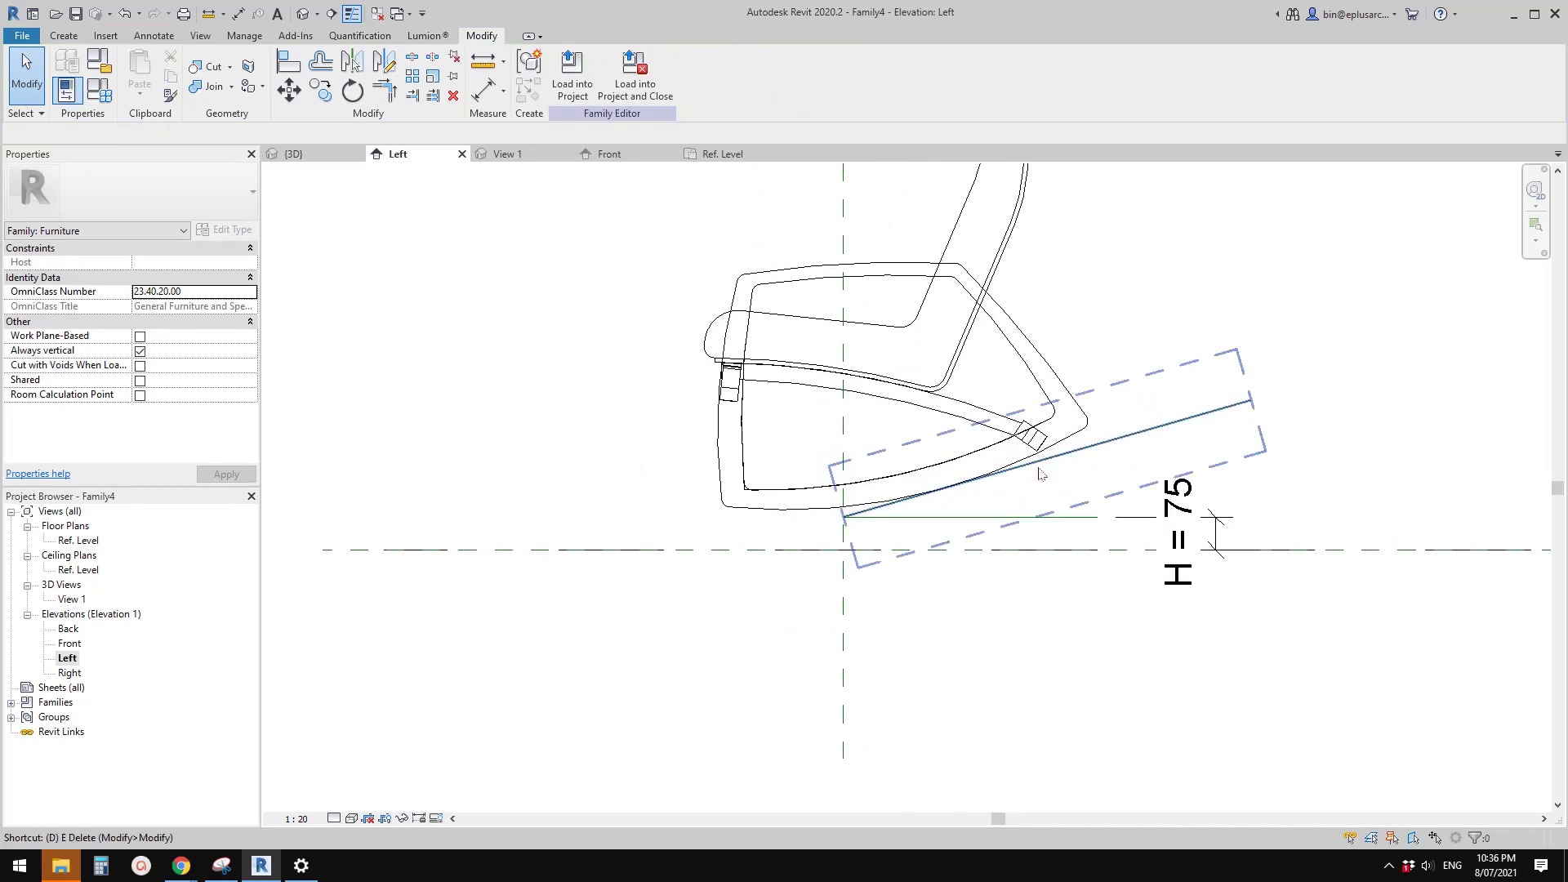
pyautogui.press('d')
pyautogui.press('Escape')
pyautogui.press('Escape')
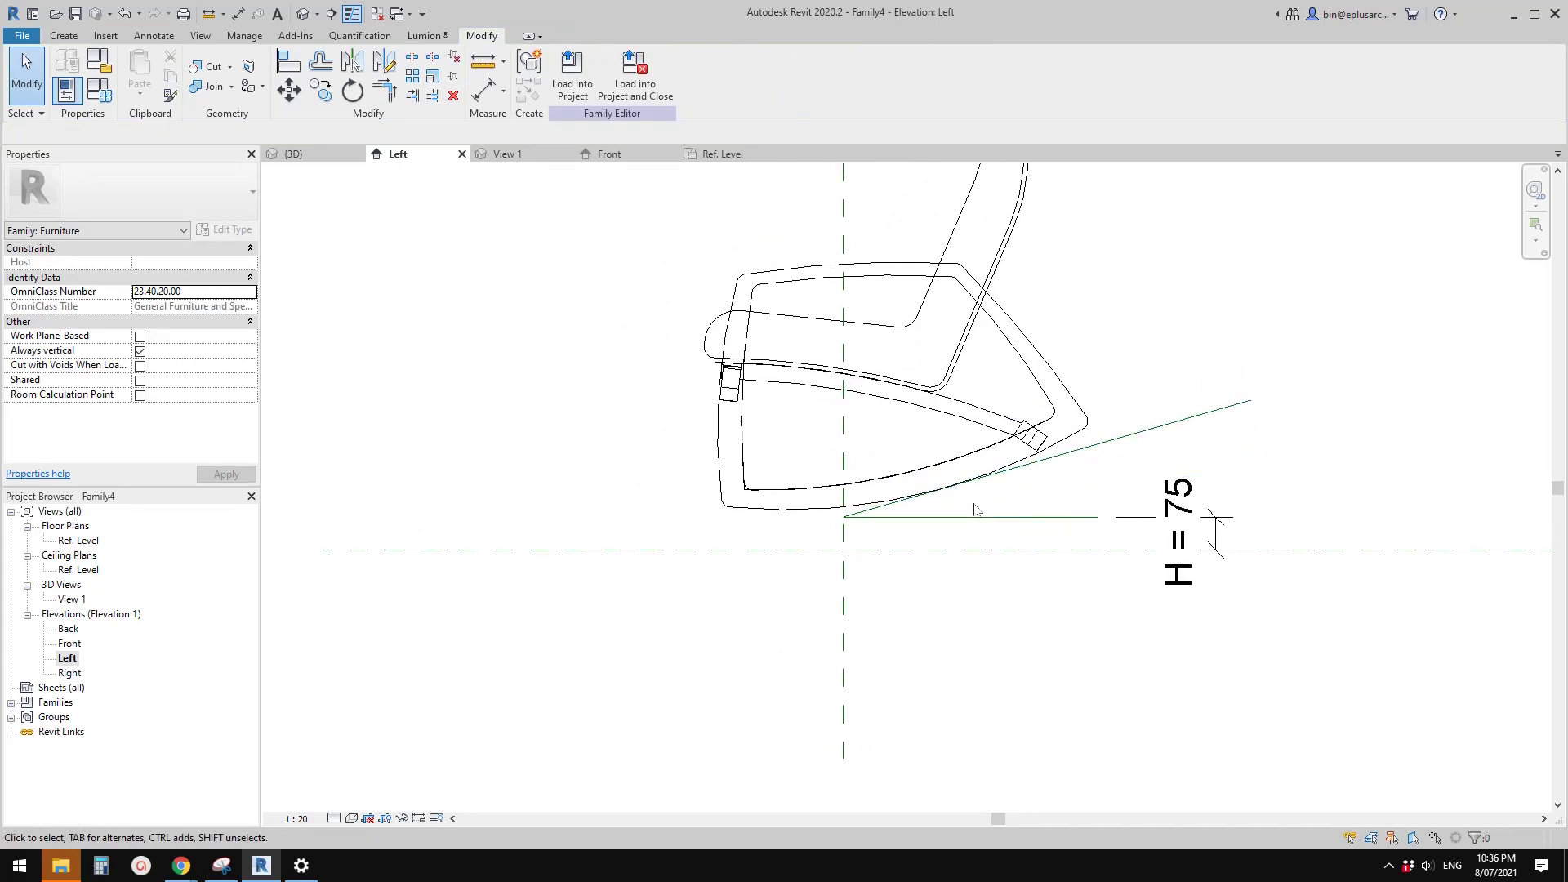
pyautogui.press('d')
pyautogui.moveTo(1058, 438); pyautogui.dragTo(1049, 476, button='middle')
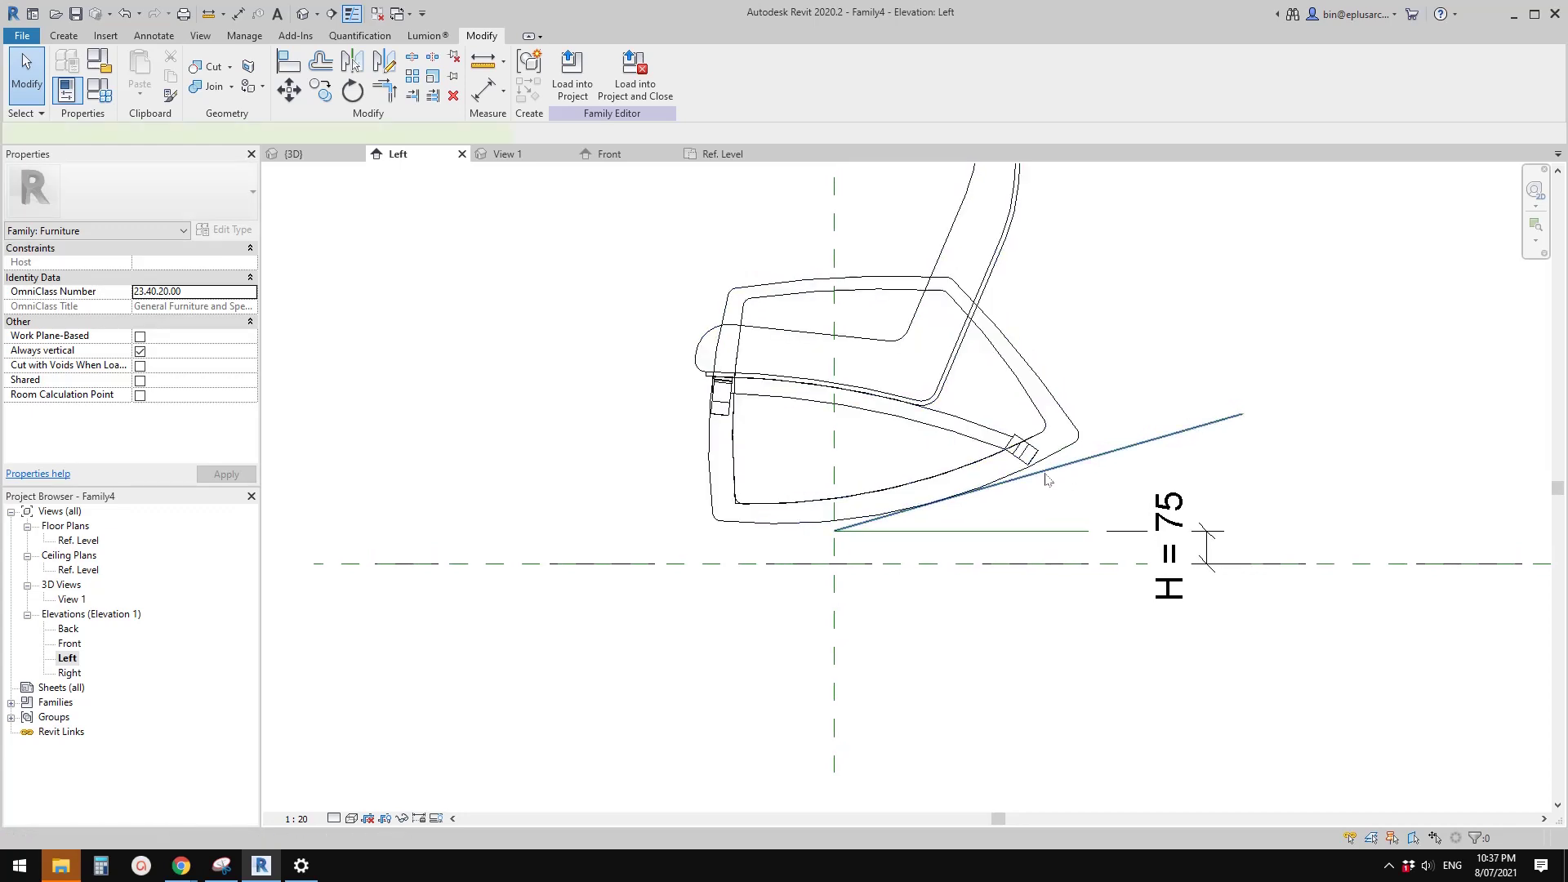
pyautogui.press('i')
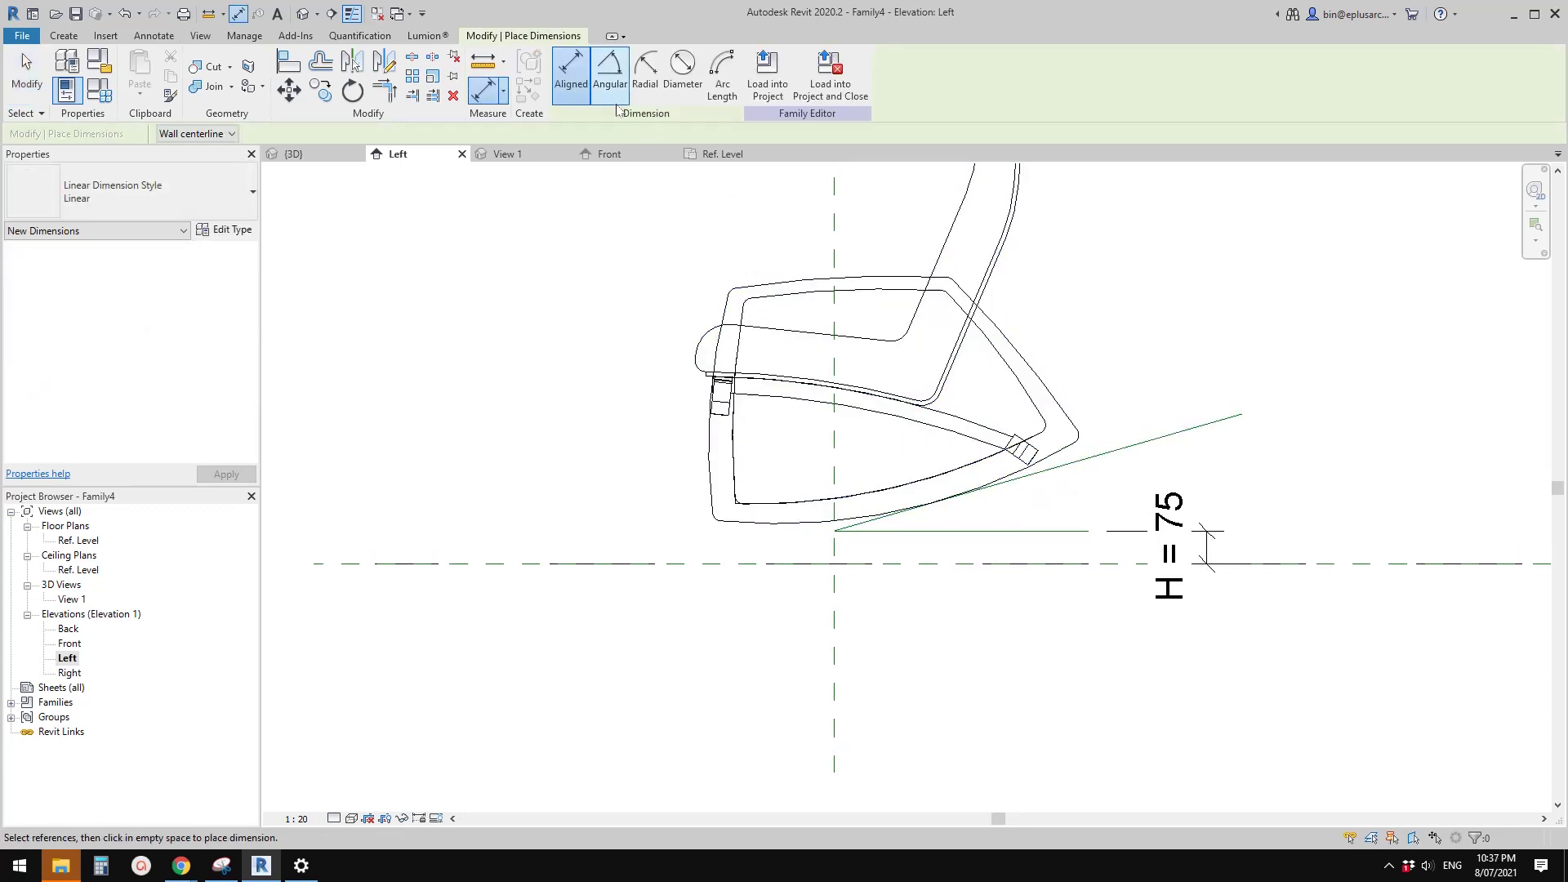
# Place a 16.00° angular dimension between the horizontal and sloped reference lines.
pyautogui.click(610, 72)
pyautogui.click(1054, 532)
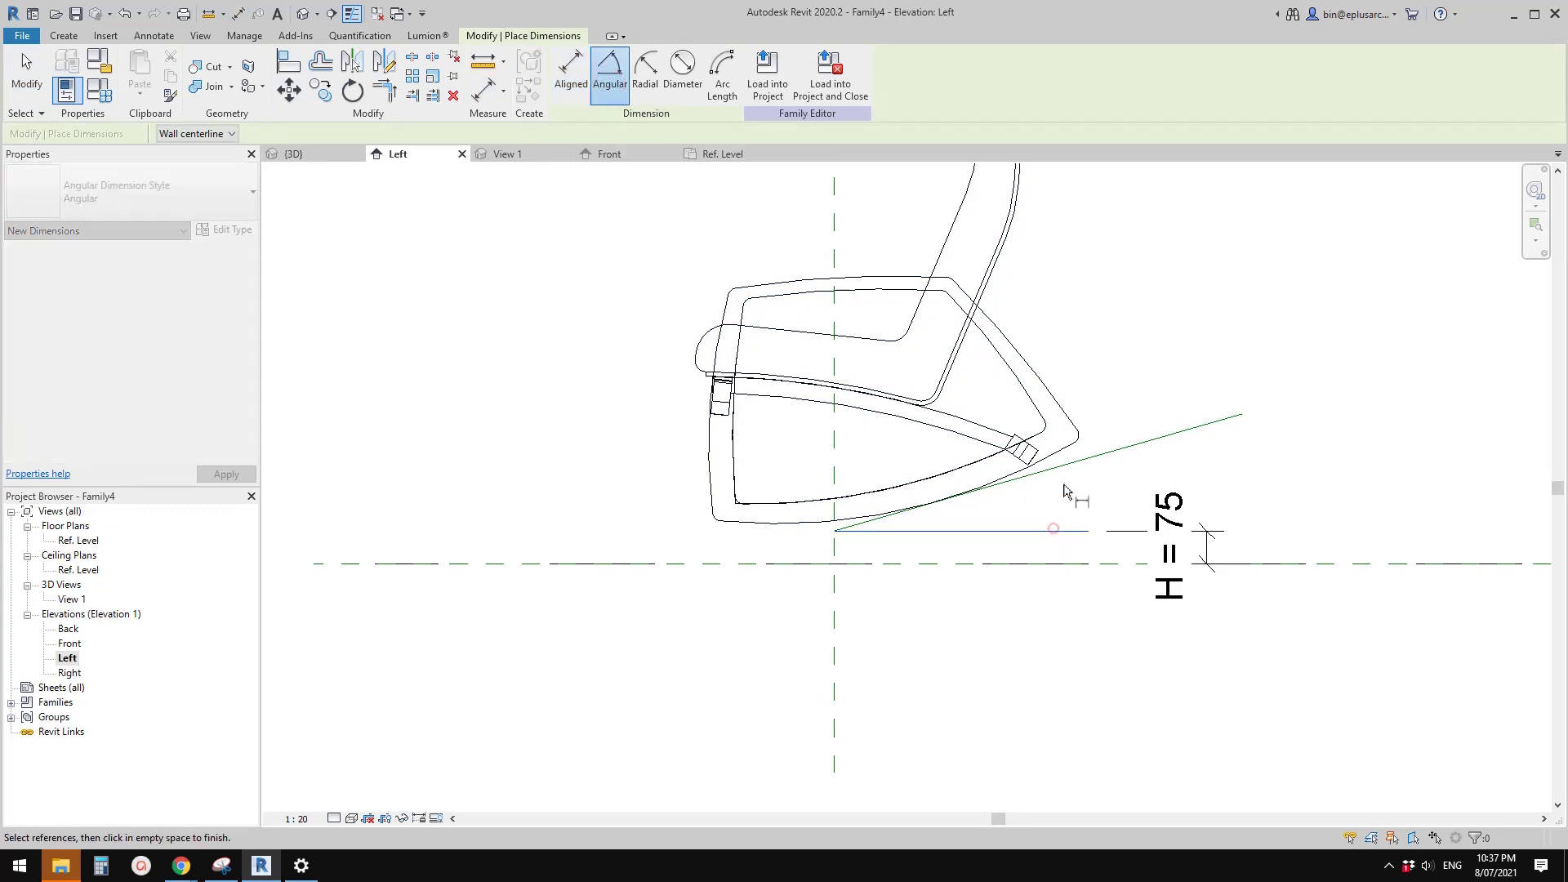
pyautogui.click(1049, 469)
pyautogui.click(1043, 510)
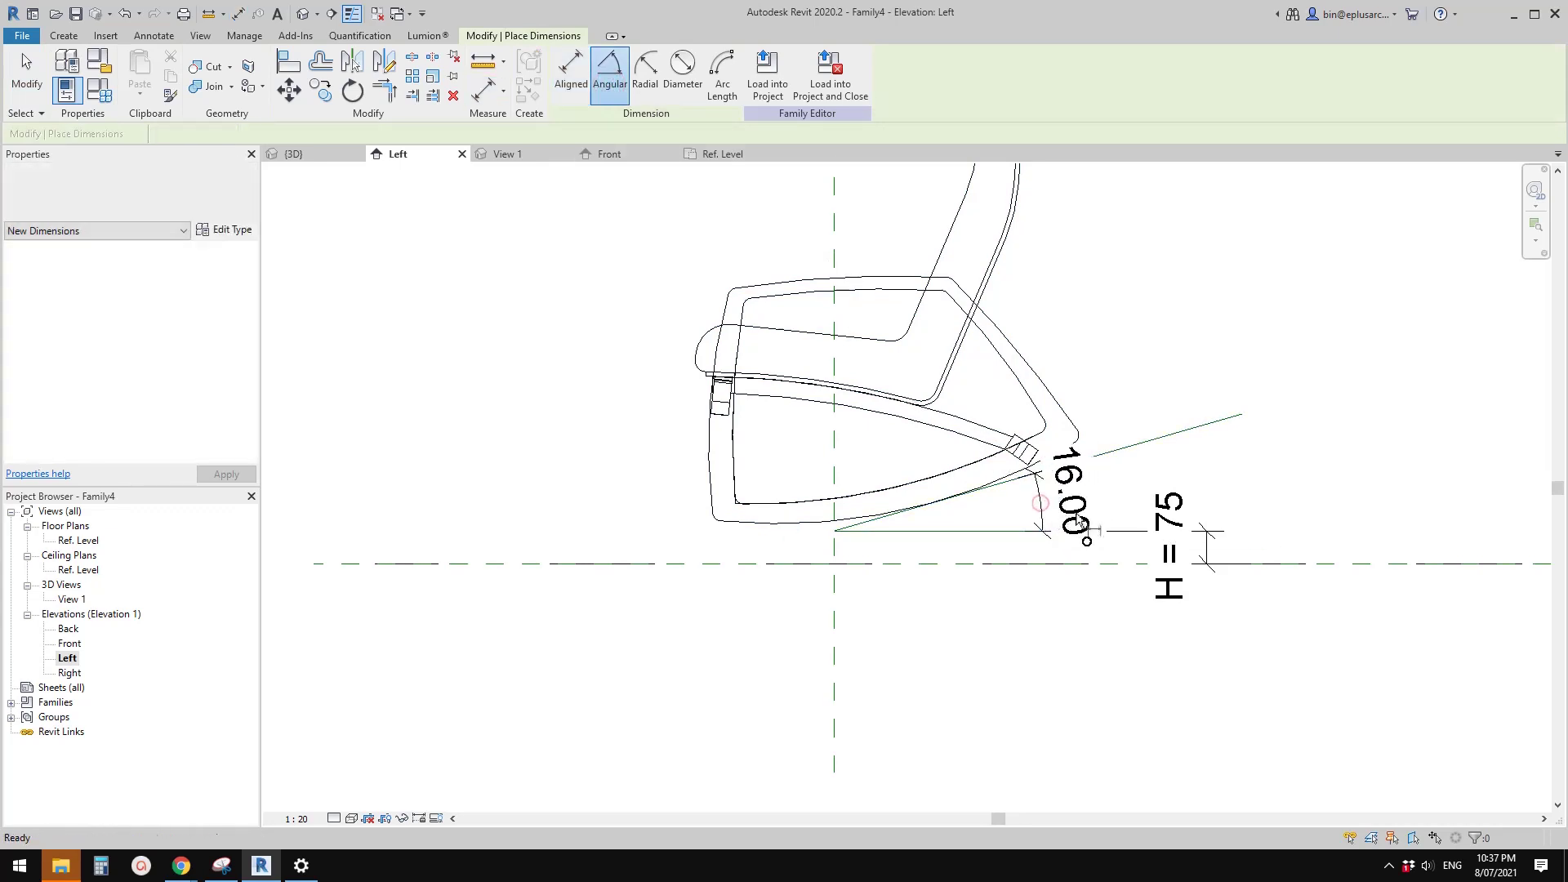
pyautogui.press('Escape')
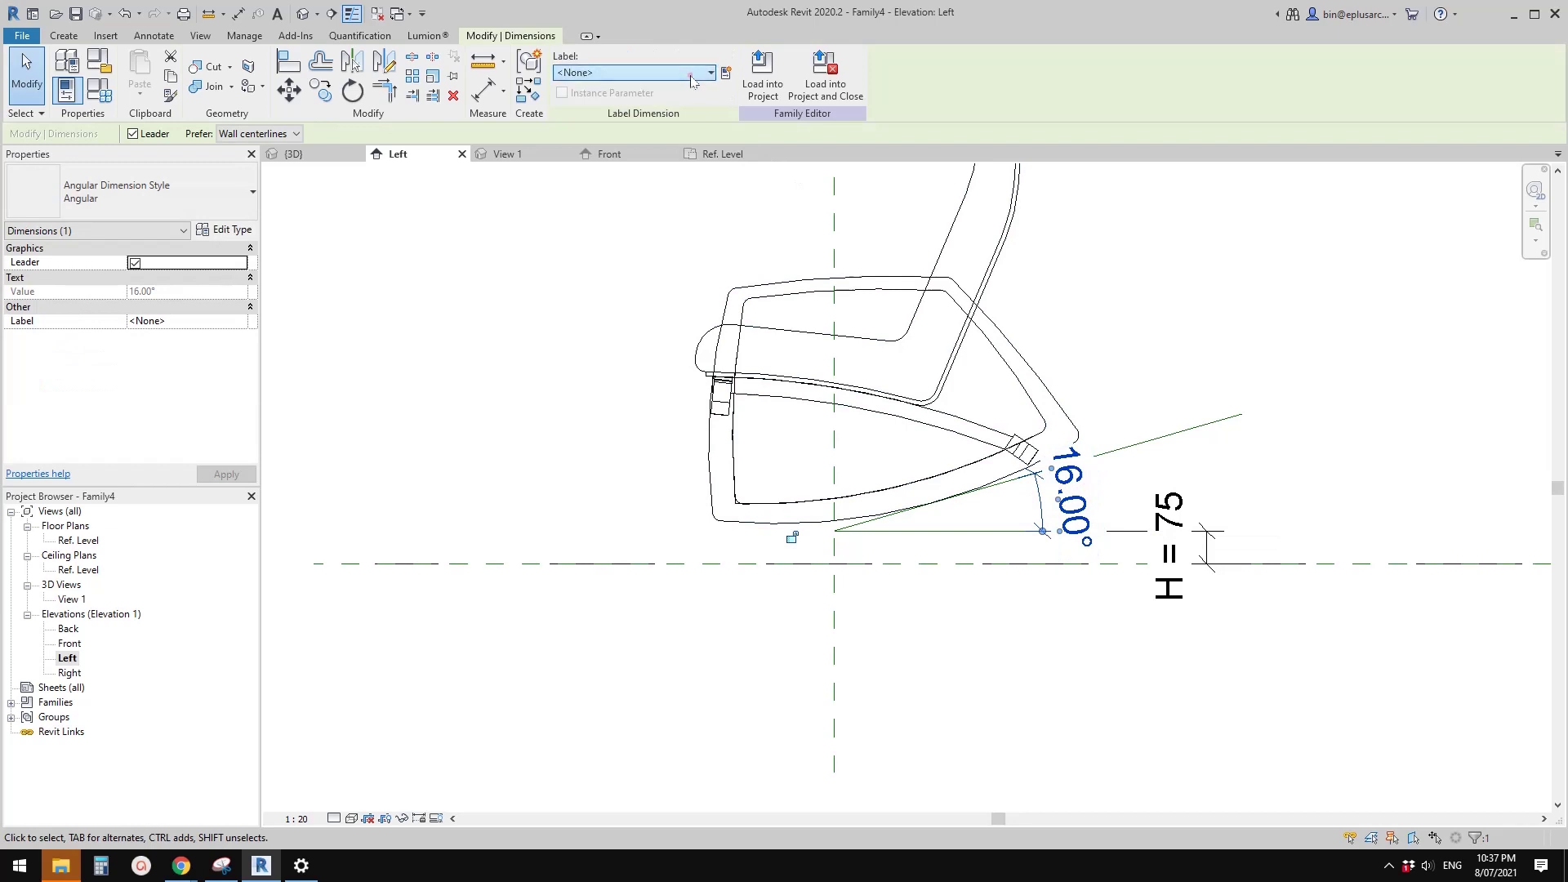
# Apply label A to the angular dimension so it reads A = 16.00°.
pyautogui.click(686, 73)
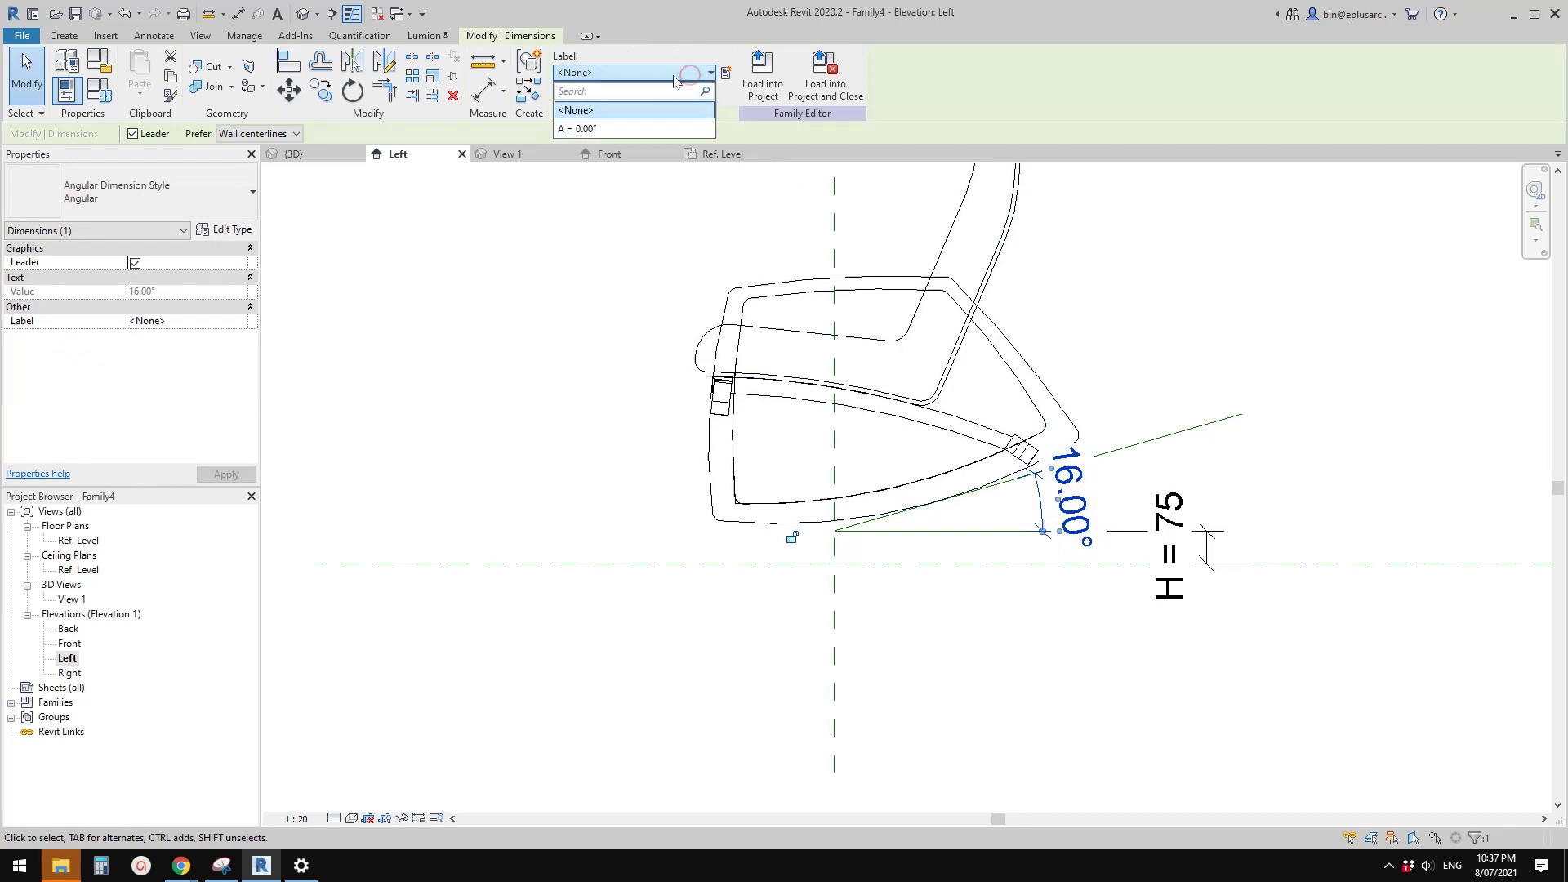
pyautogui.click(593, 129)
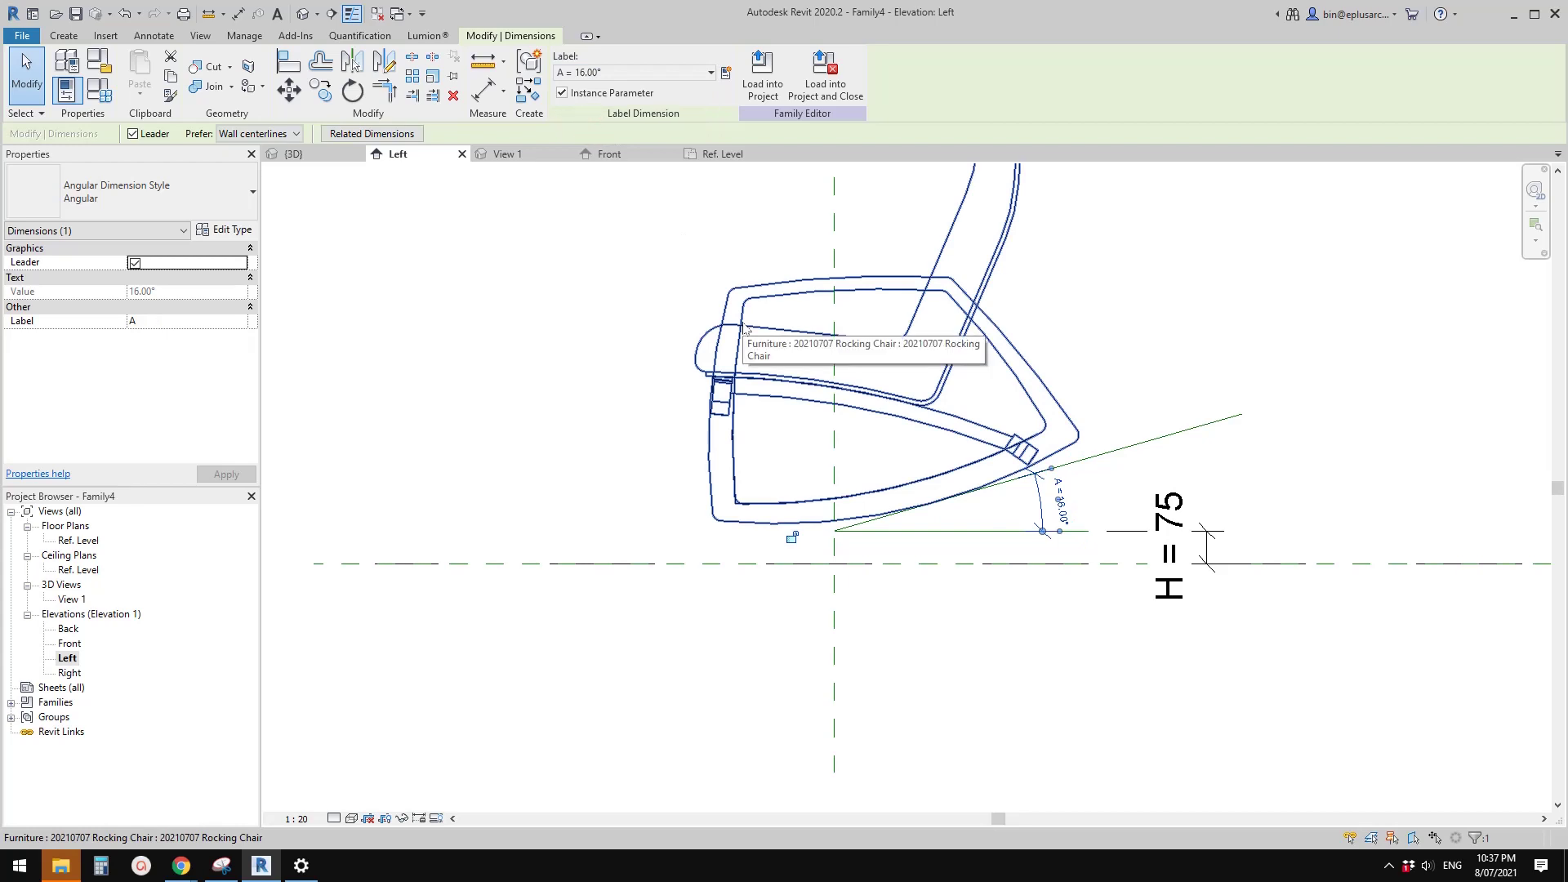
pyautogui.click(574, 290)
pyautogui.moveTo(629, 314); pyautogui.dragTo(720, 314, button='middle')
pyautogui.scroll(-2, 736, 319)
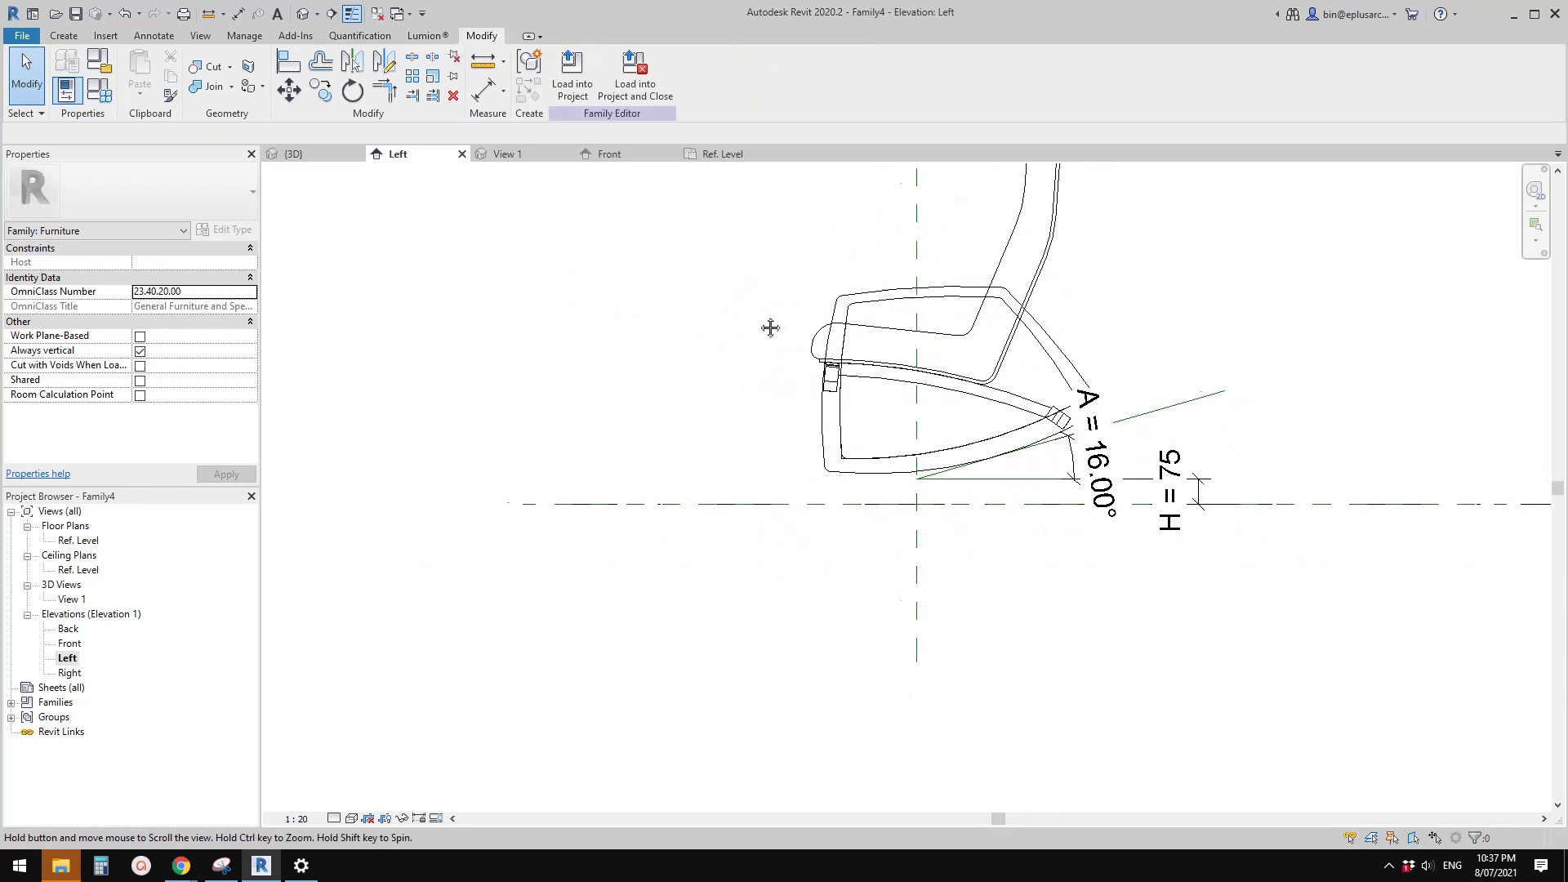
pyautogui.click(109, 98)
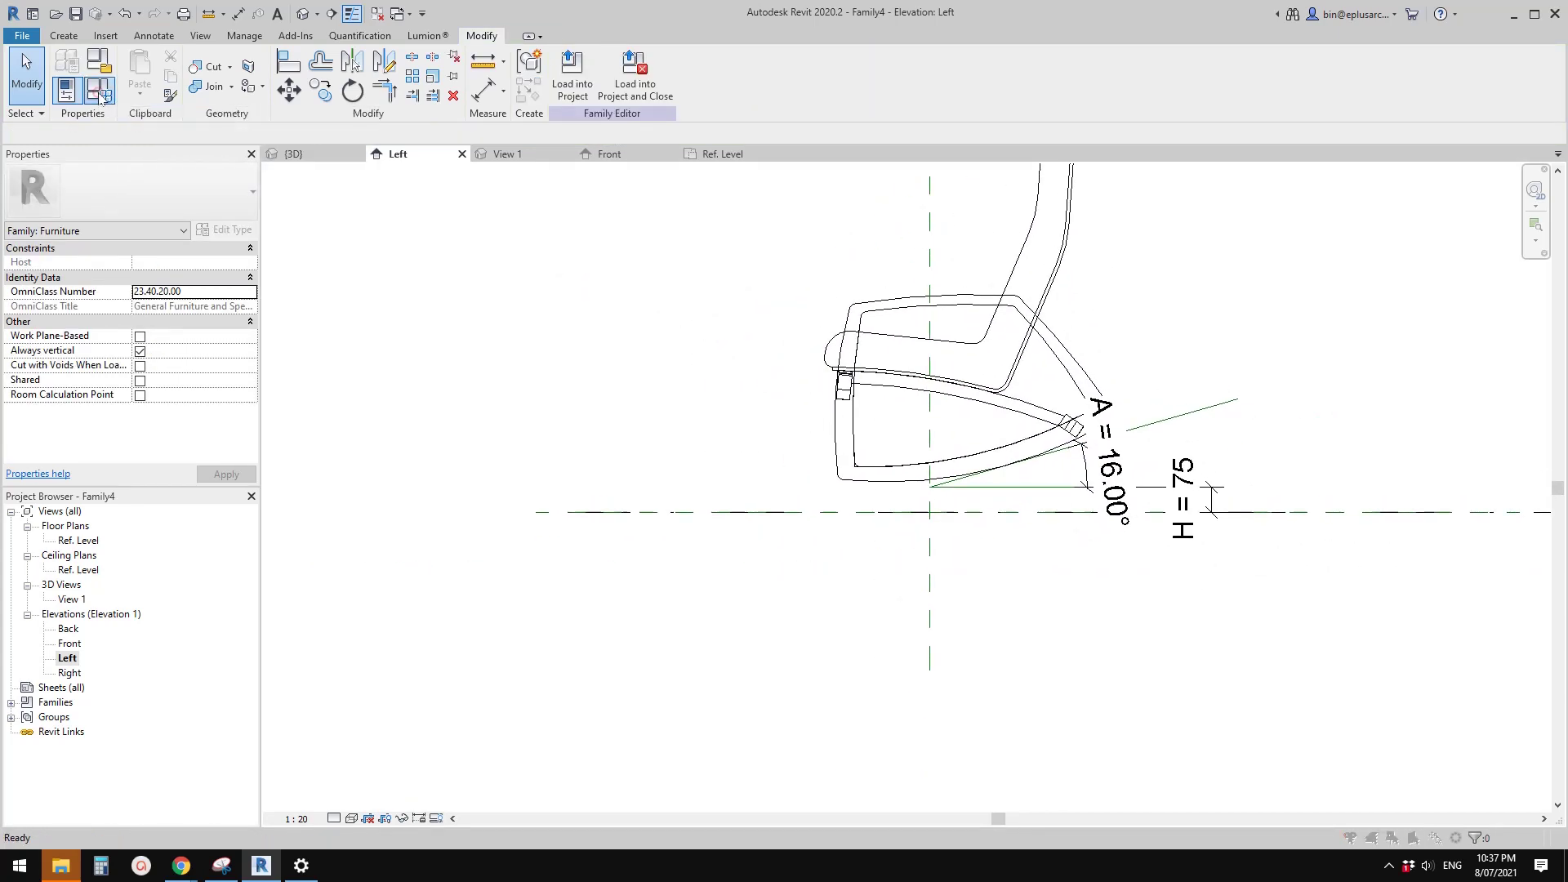
# Flex A through 10°, 0° and back to 10° in Family Types, applying each value.
pyautogui.moveTo(467, 217); pyautogui.dragTo(436, 200)
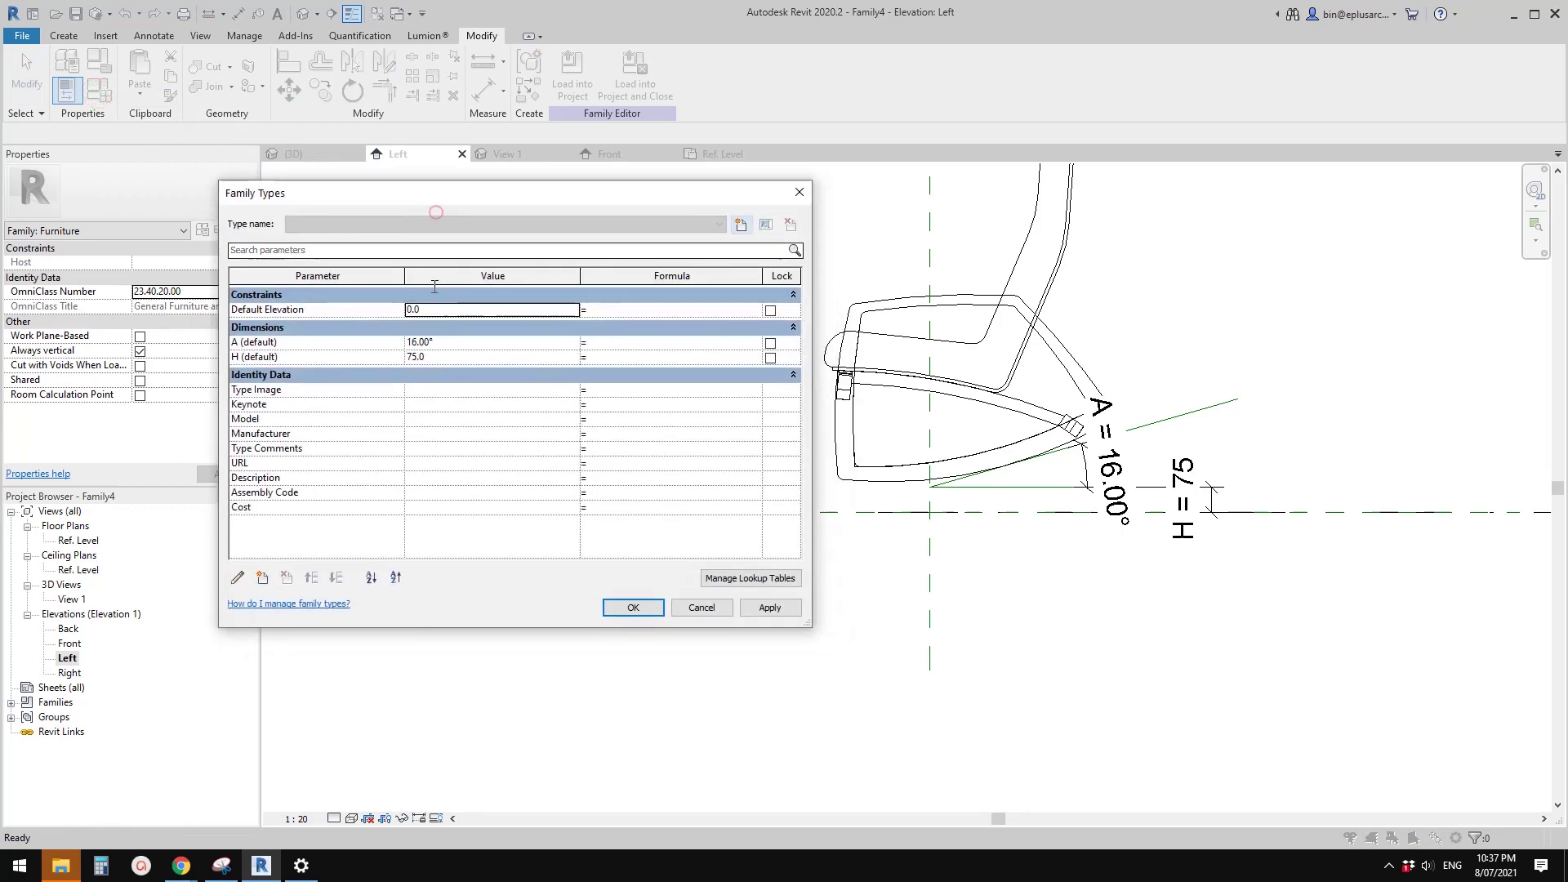
pyautogui.click(467, 347)
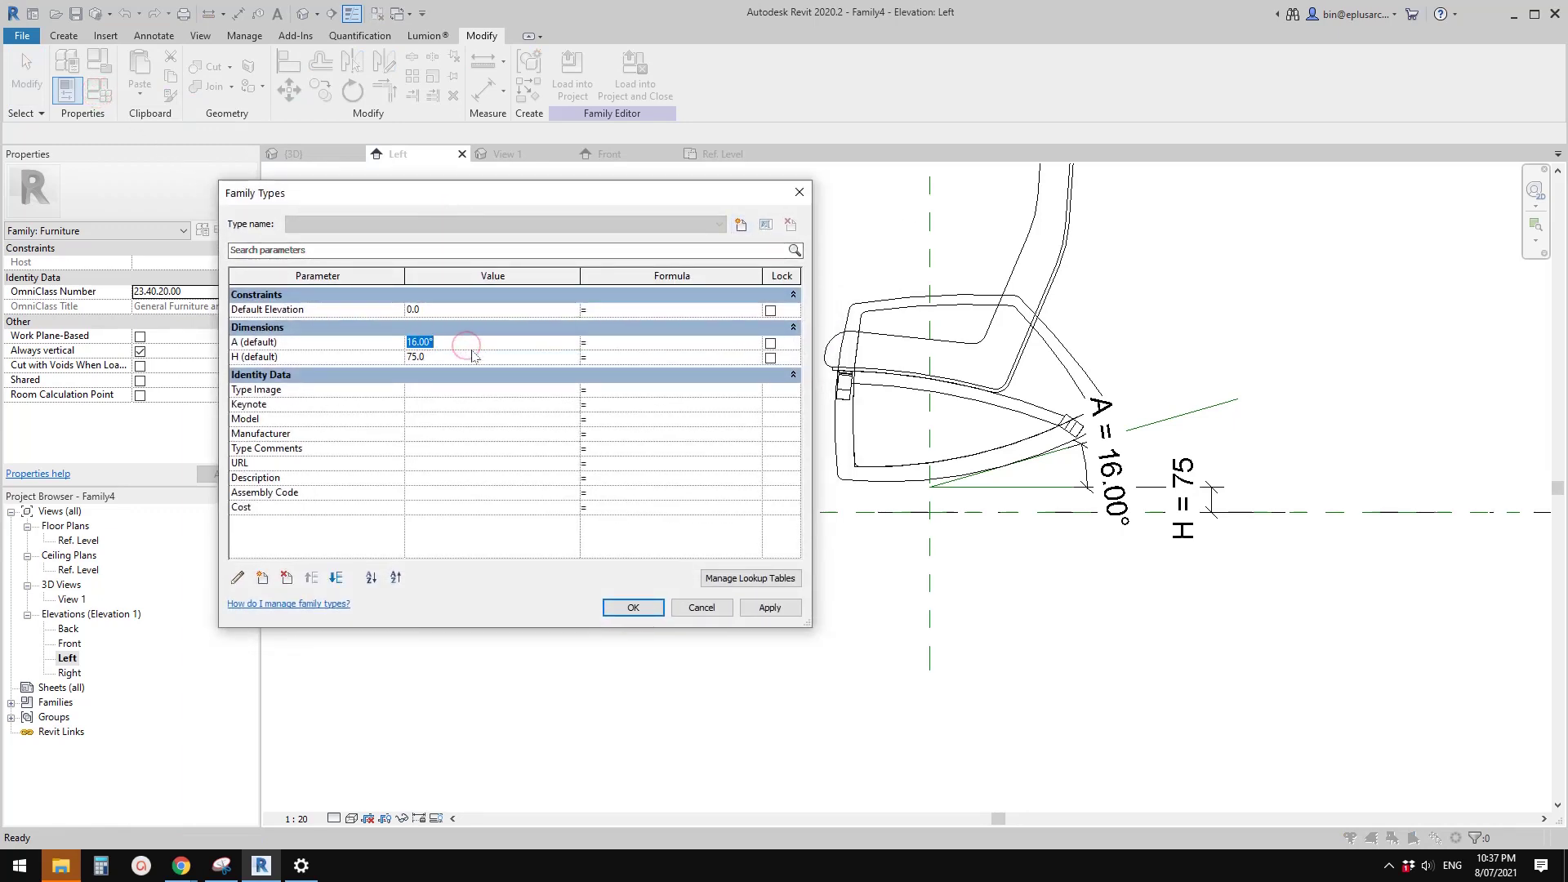
pyautogui.click(772, 608)
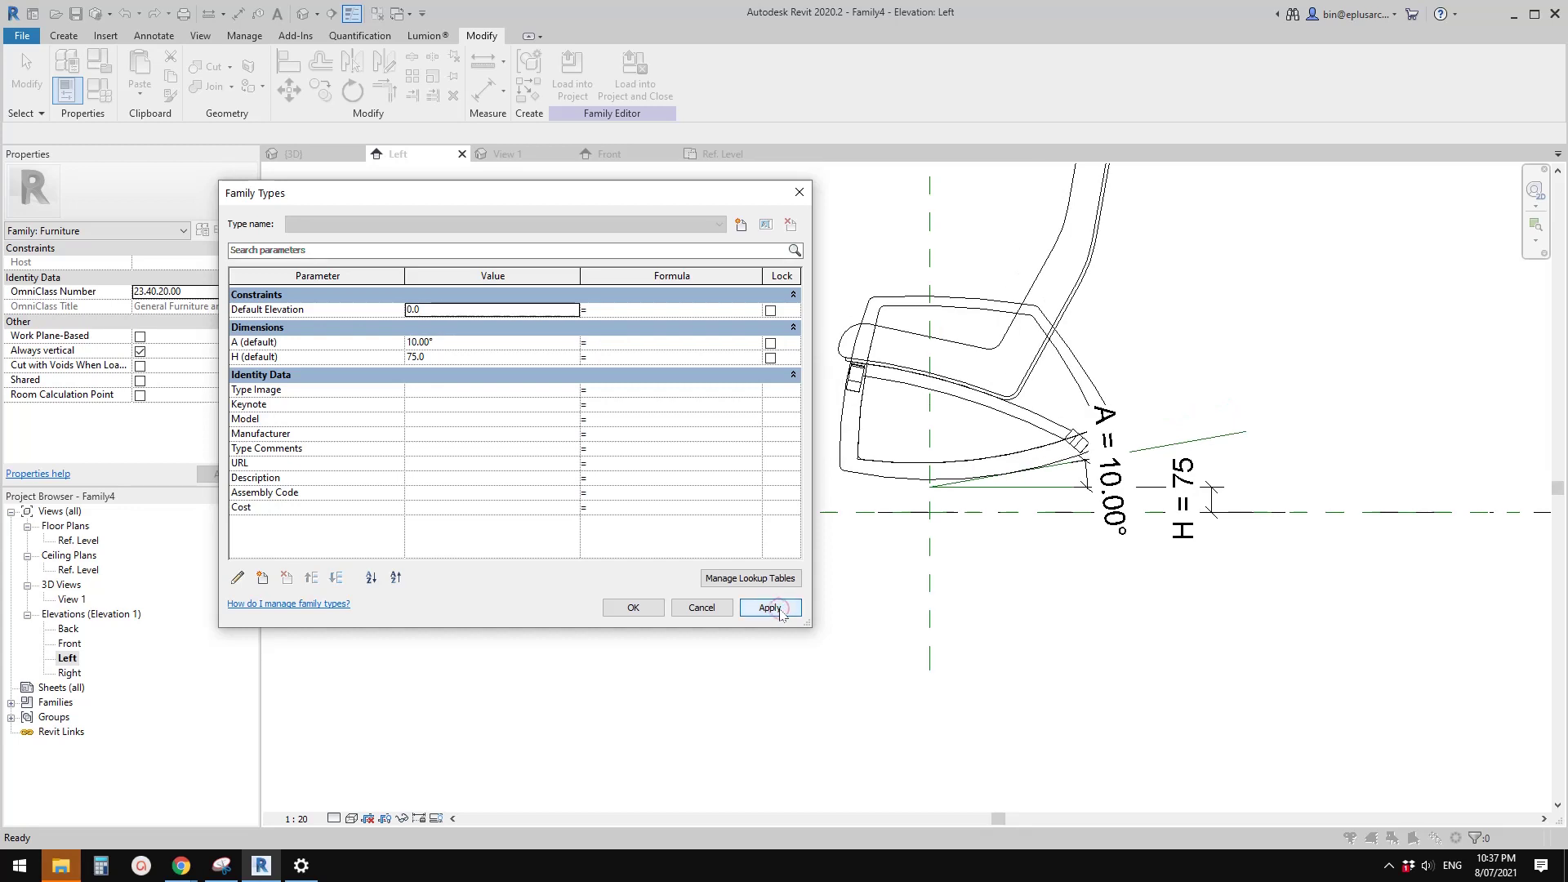
pyautogui.click(472, 345)
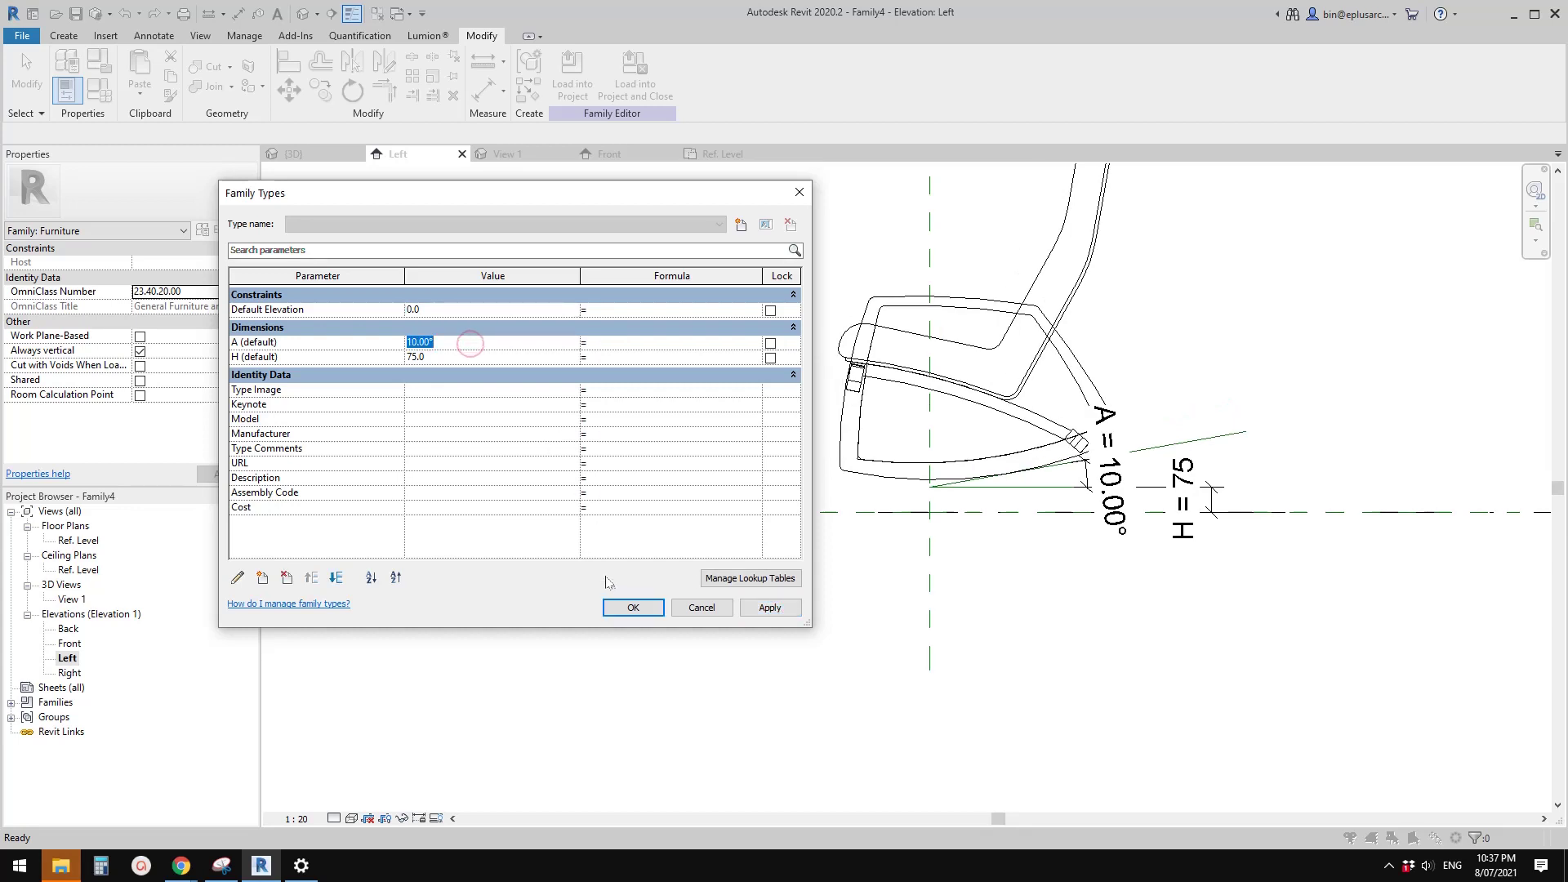
pyautogui.click(770, 608)
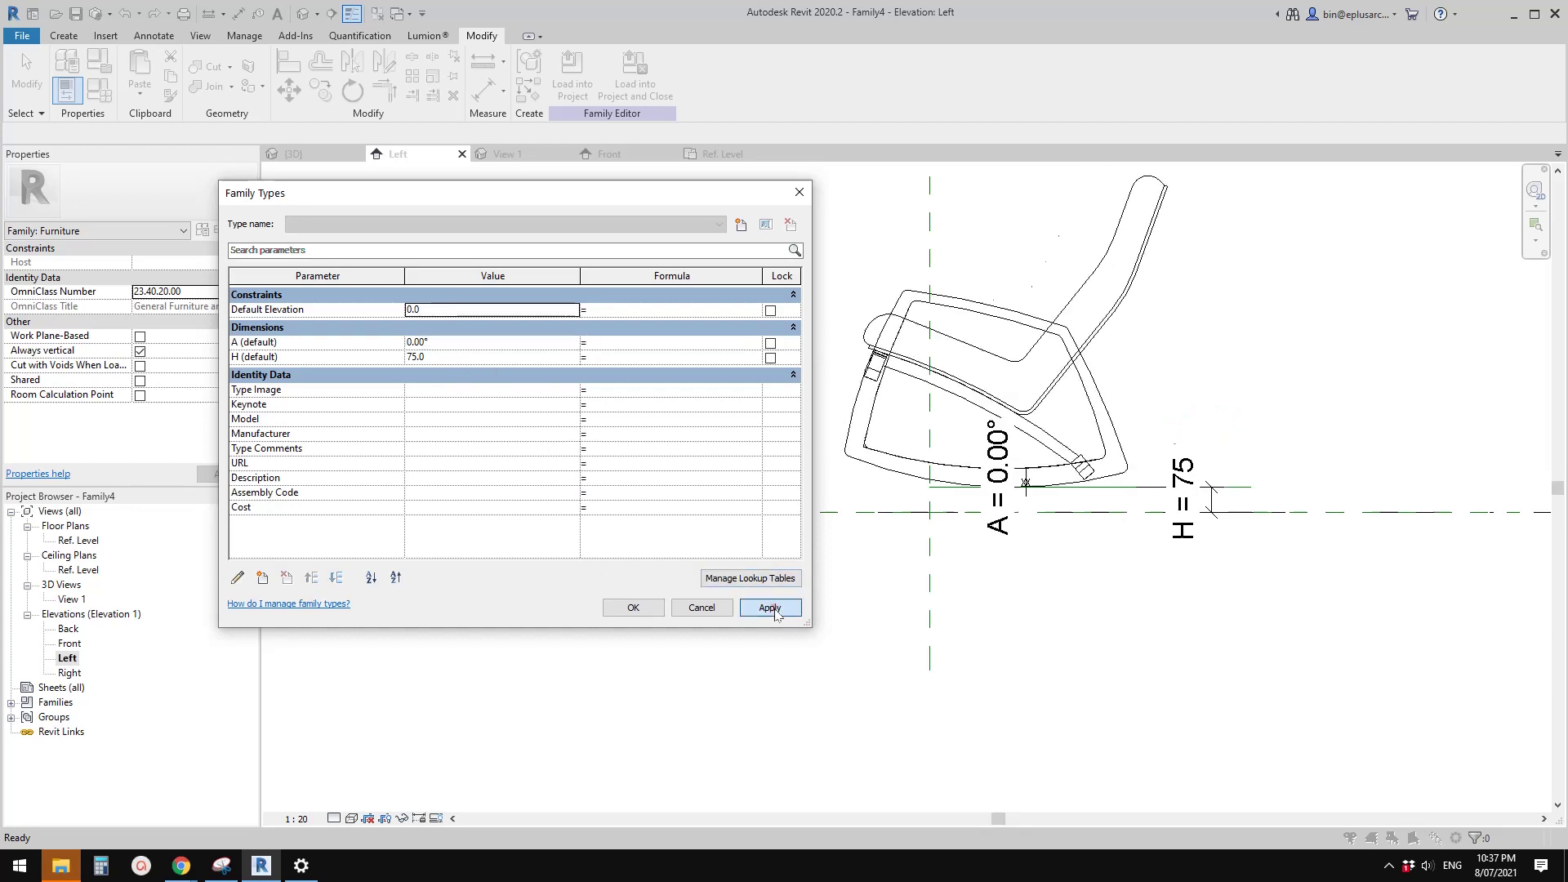
pyautogui.click(457, 346)
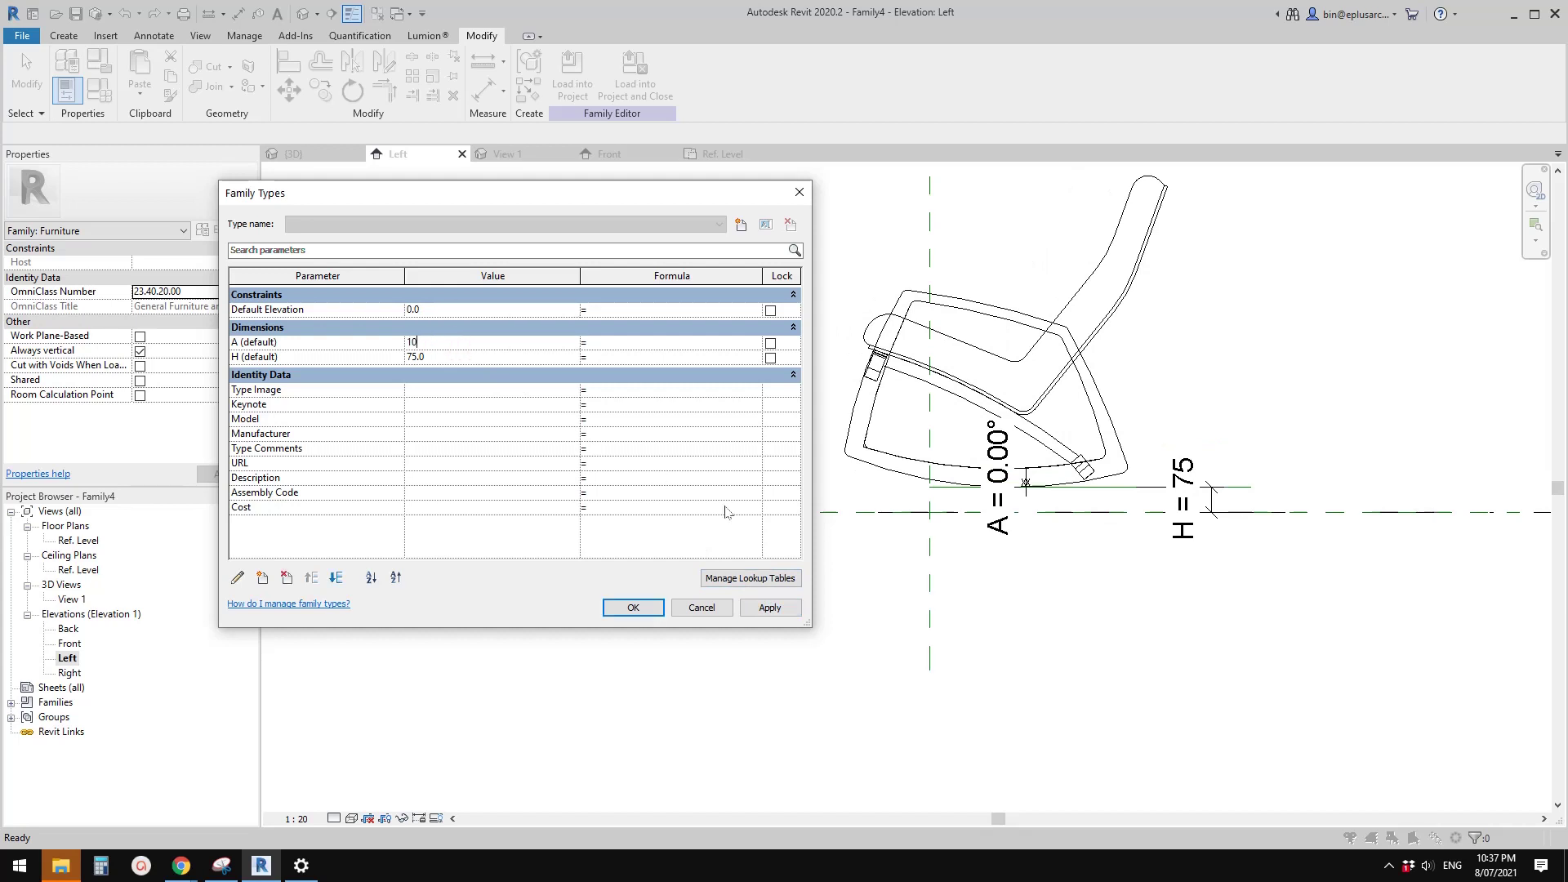
pyautogui.click(772, 608)
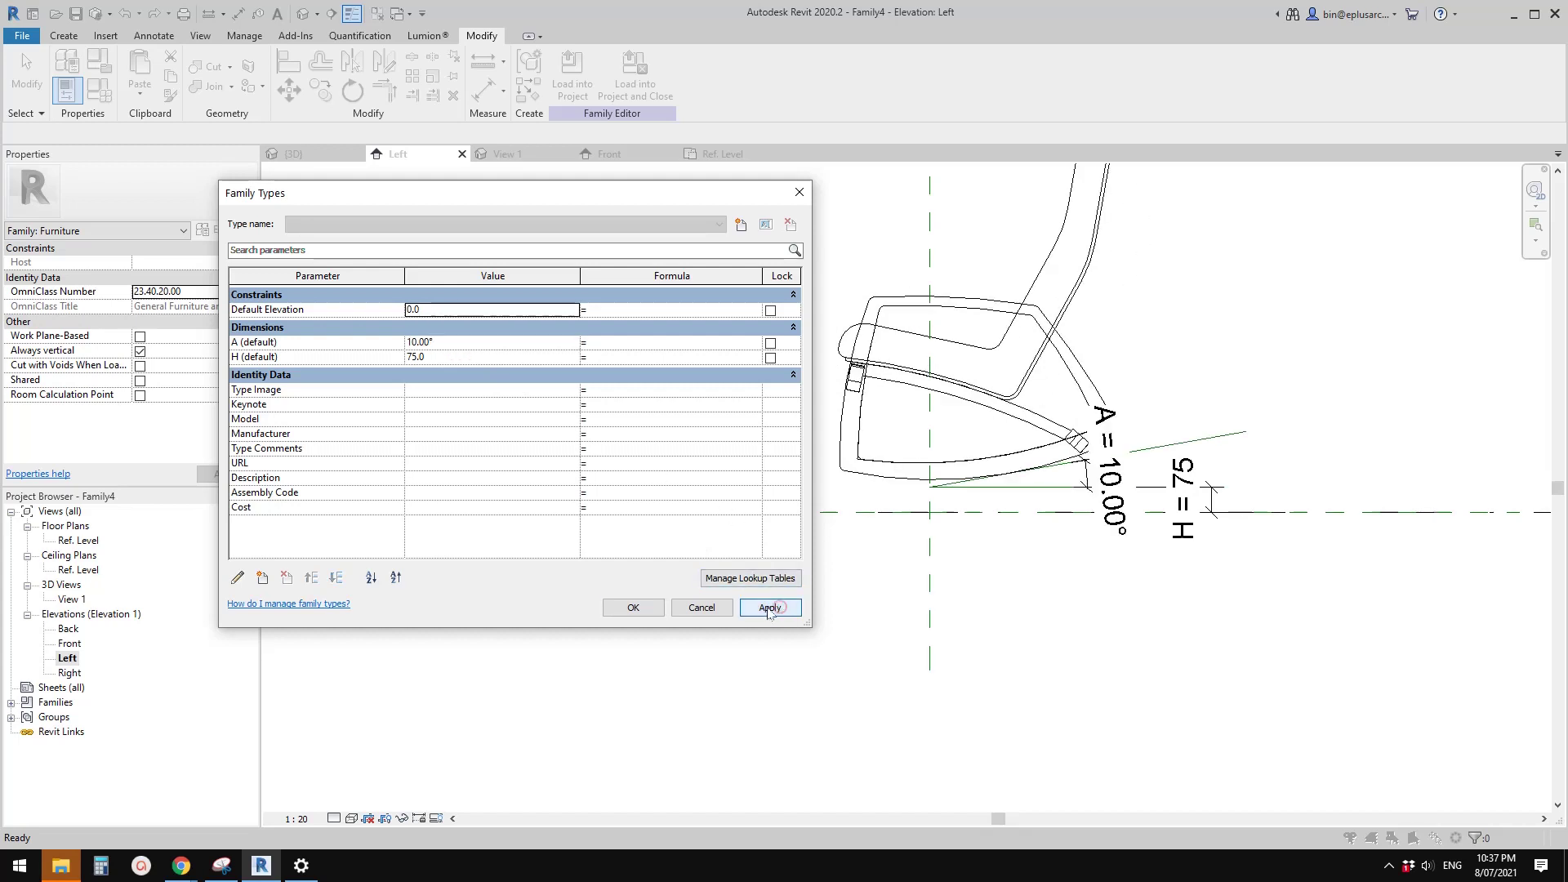
pyautogui.click(637, 608)
pyautogui.scroll(2, 1001, 482)
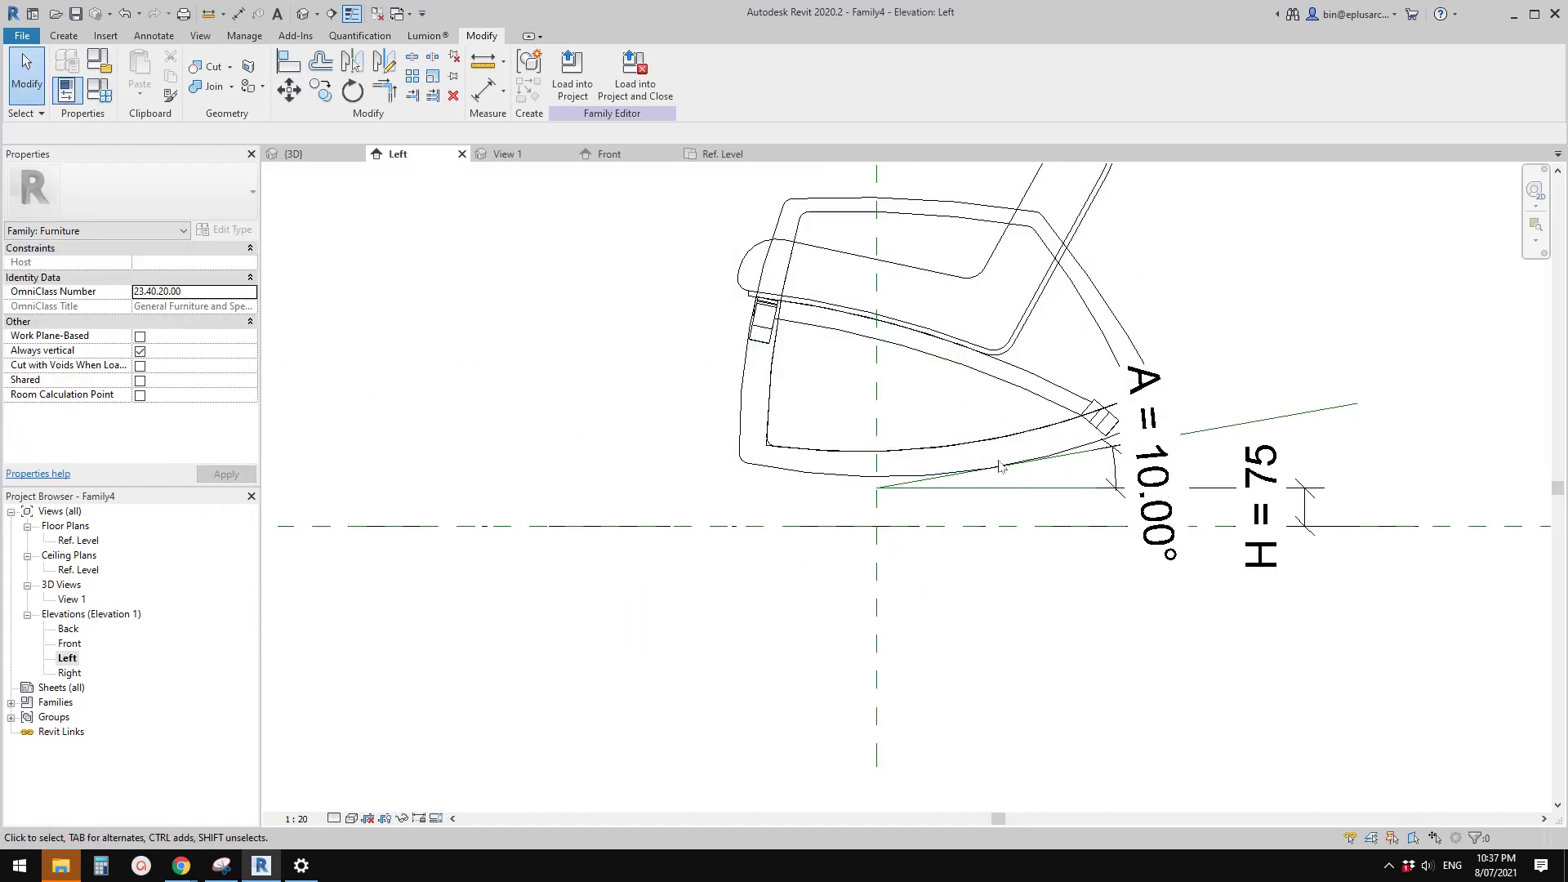
# Set A back to 0° in Family Types so the chair sits level, then select the chair.
pyautogui.click(1000, 467)
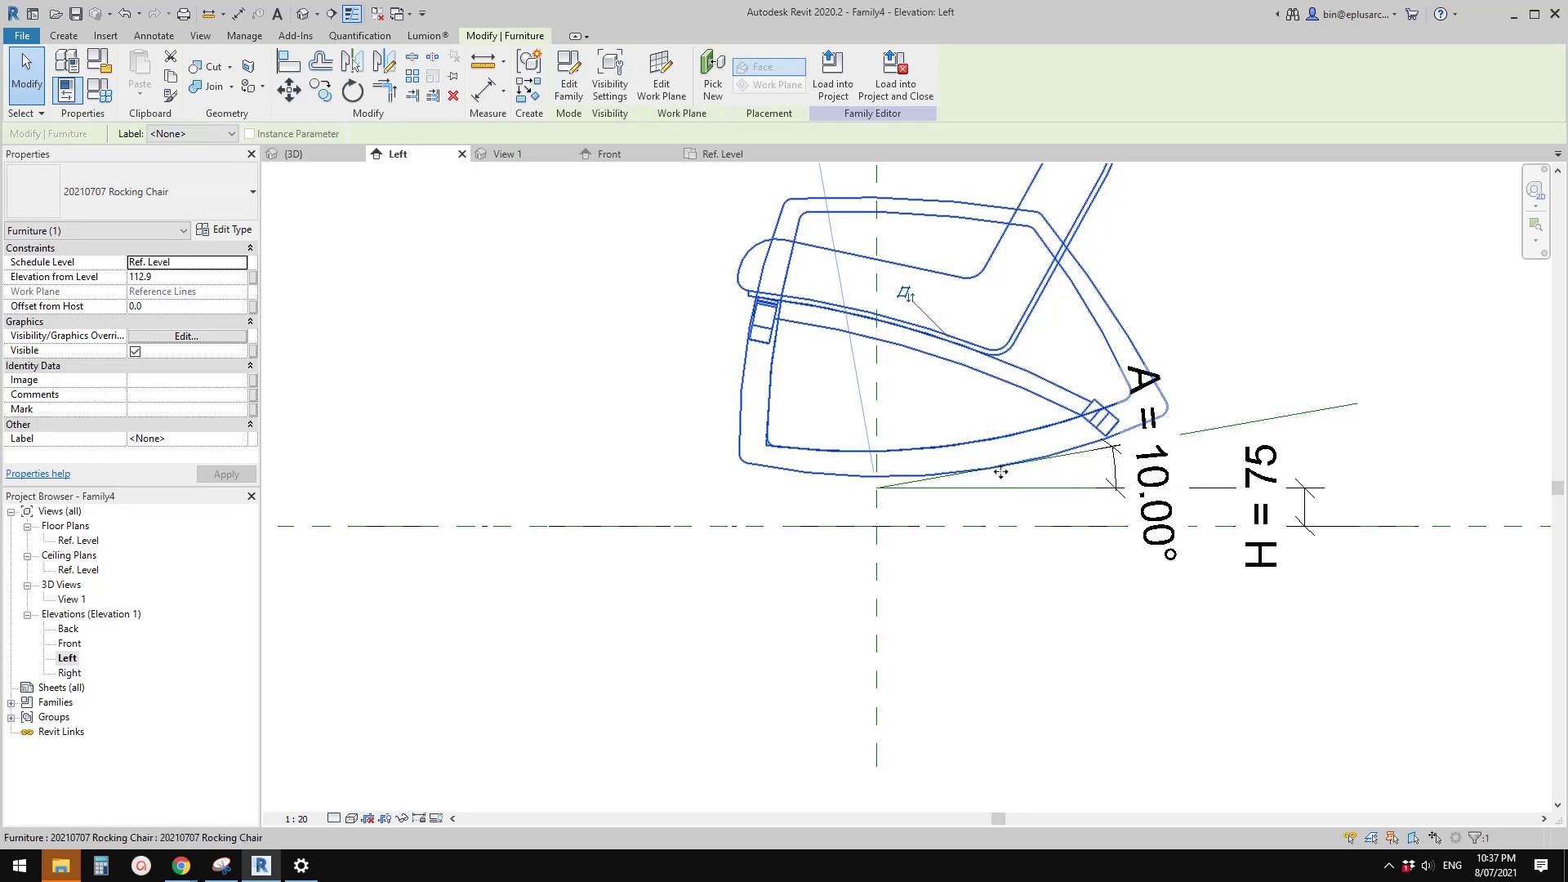
pyautogui.scroll(-2, 1002, 473)
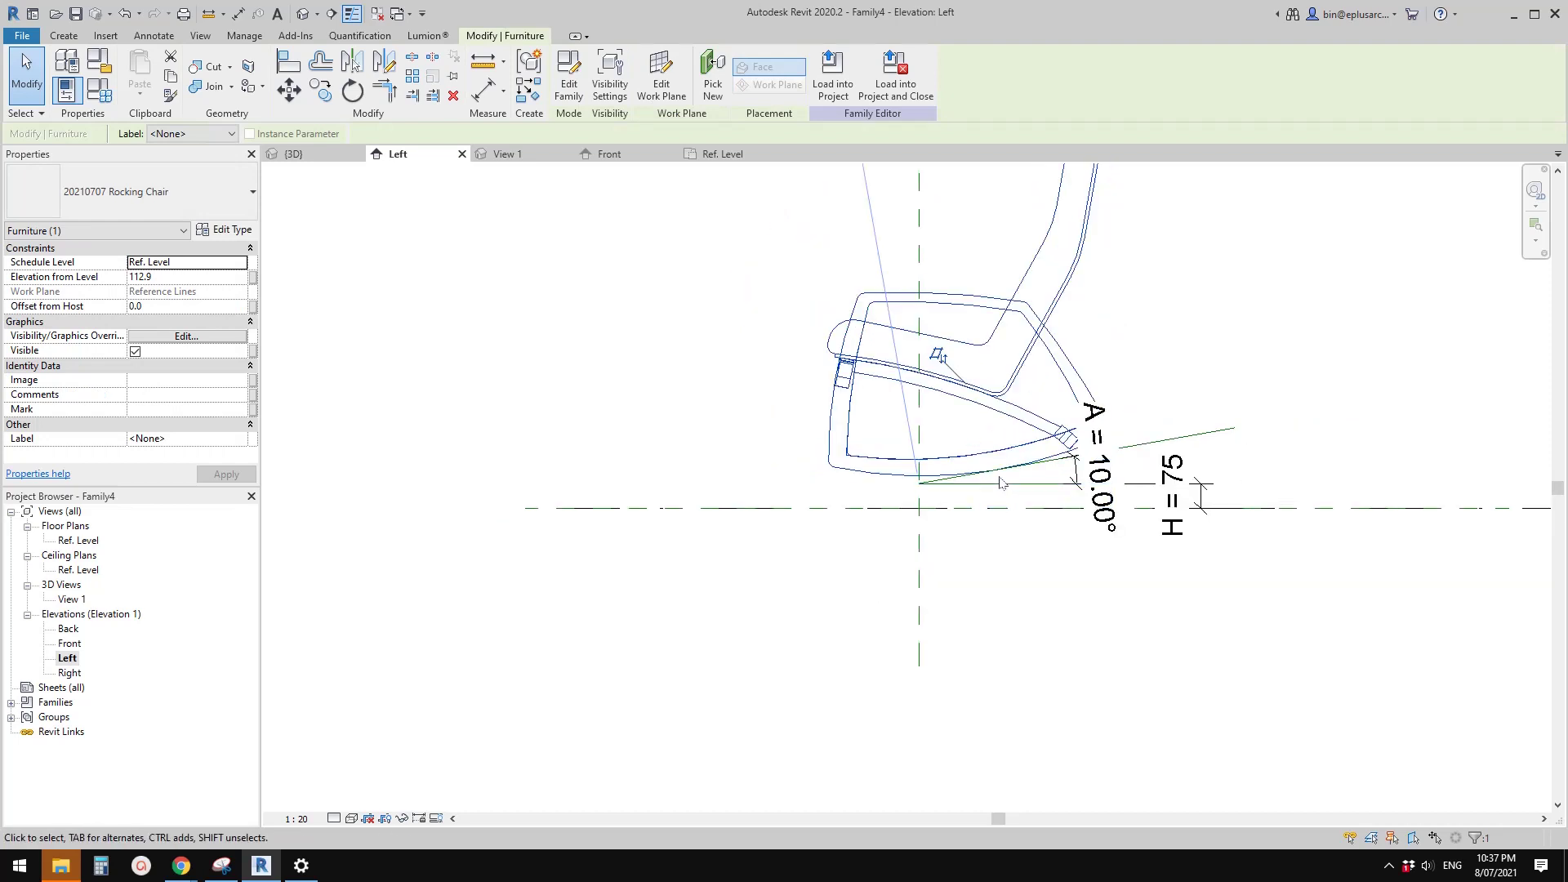
pyautogui.scroll(1, 1002, 482)
pyautogui.click(439, 267)
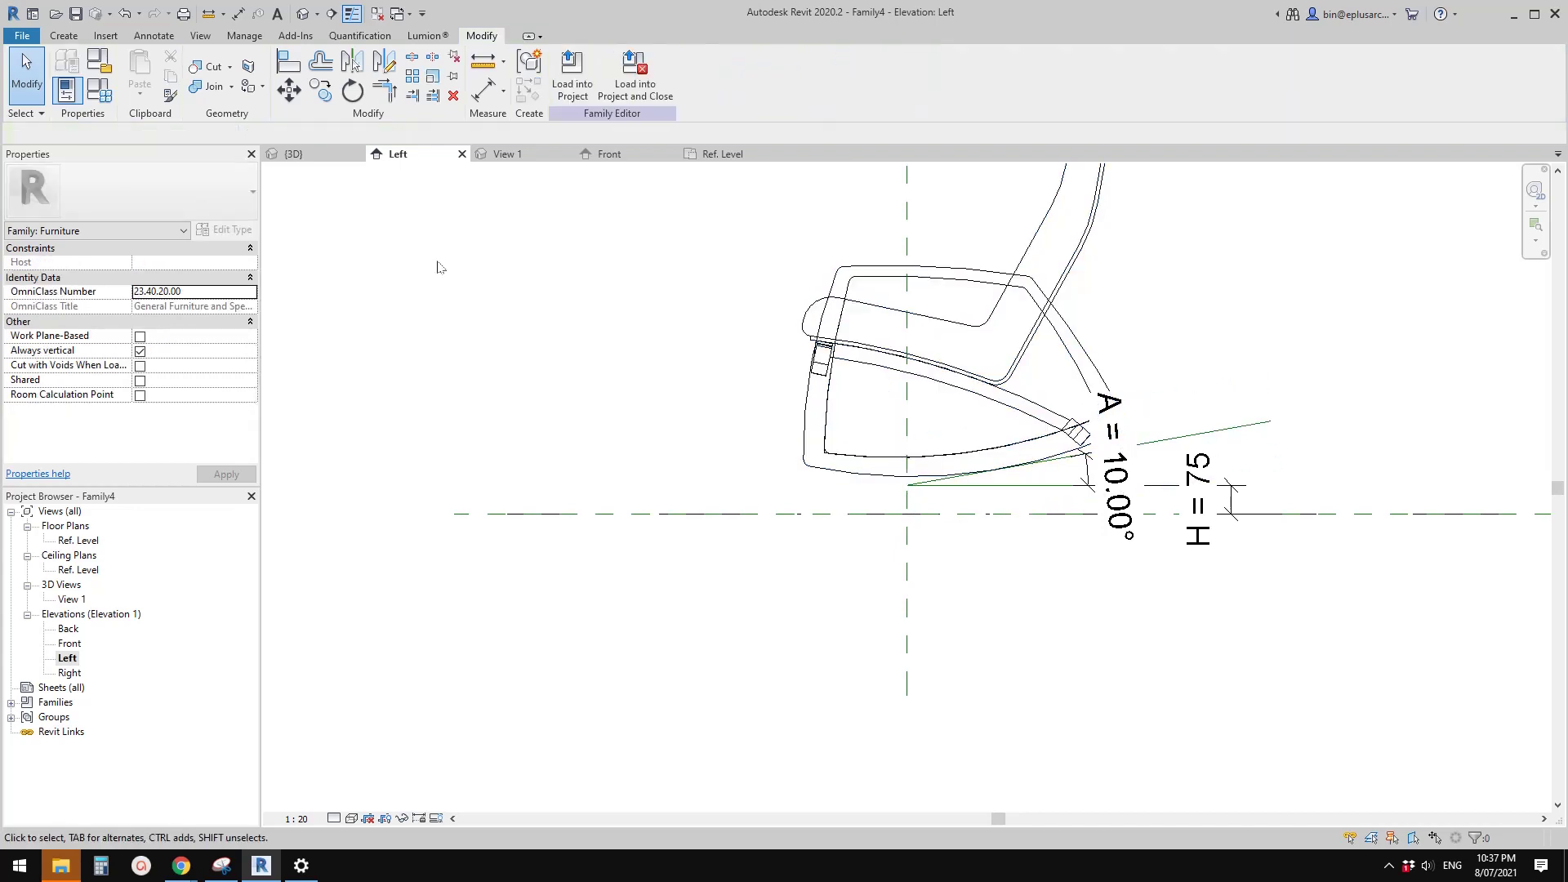
pyautogui.moveTo(439, 267); pyautogui.dragTo(548, 283, button='middle')
pyautogui.click(99, 88)
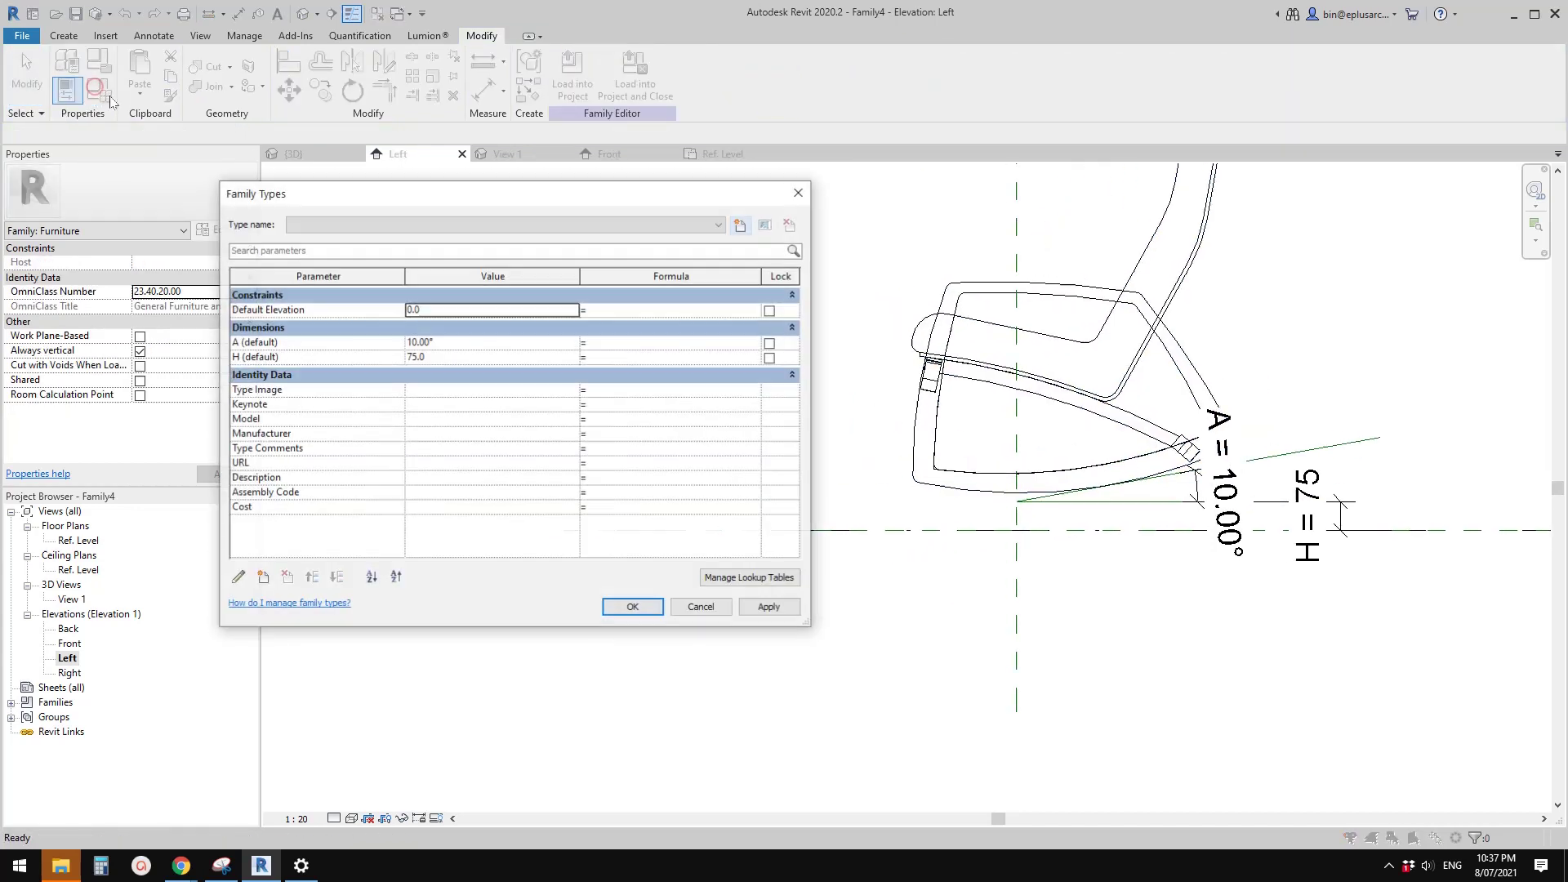
pyautogui.click(490, 347)
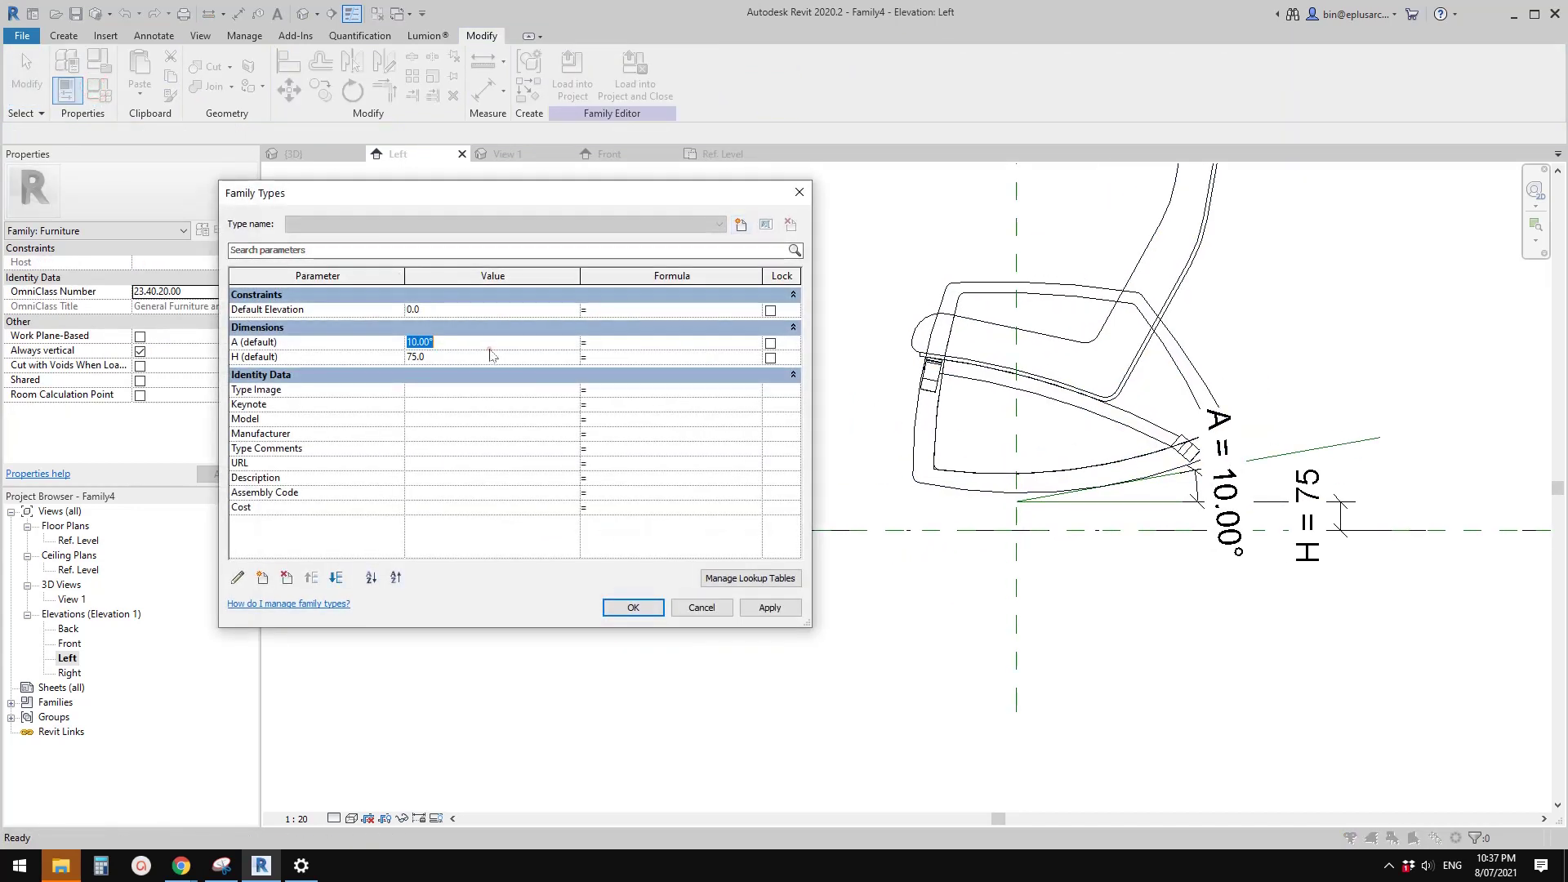
pyautogui.click(768, 608)
pyautogui.click(642, 606)
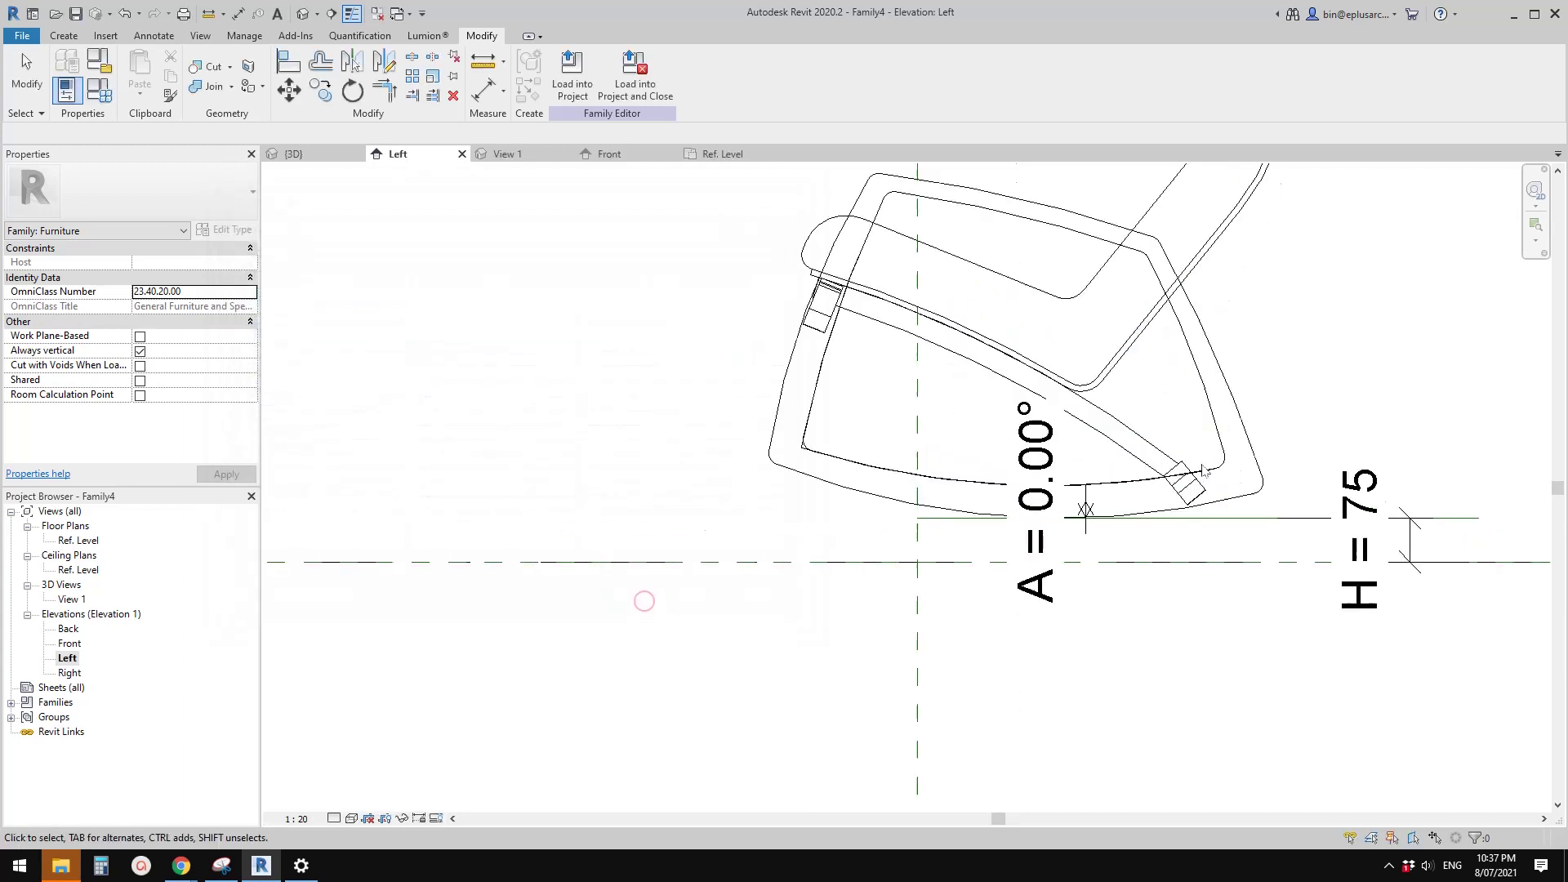
pyautogui.click(1132, 487)
# Move the chair with MV between two snap points on the rocker.
pyautogui.scroll(1, 1087, 510)
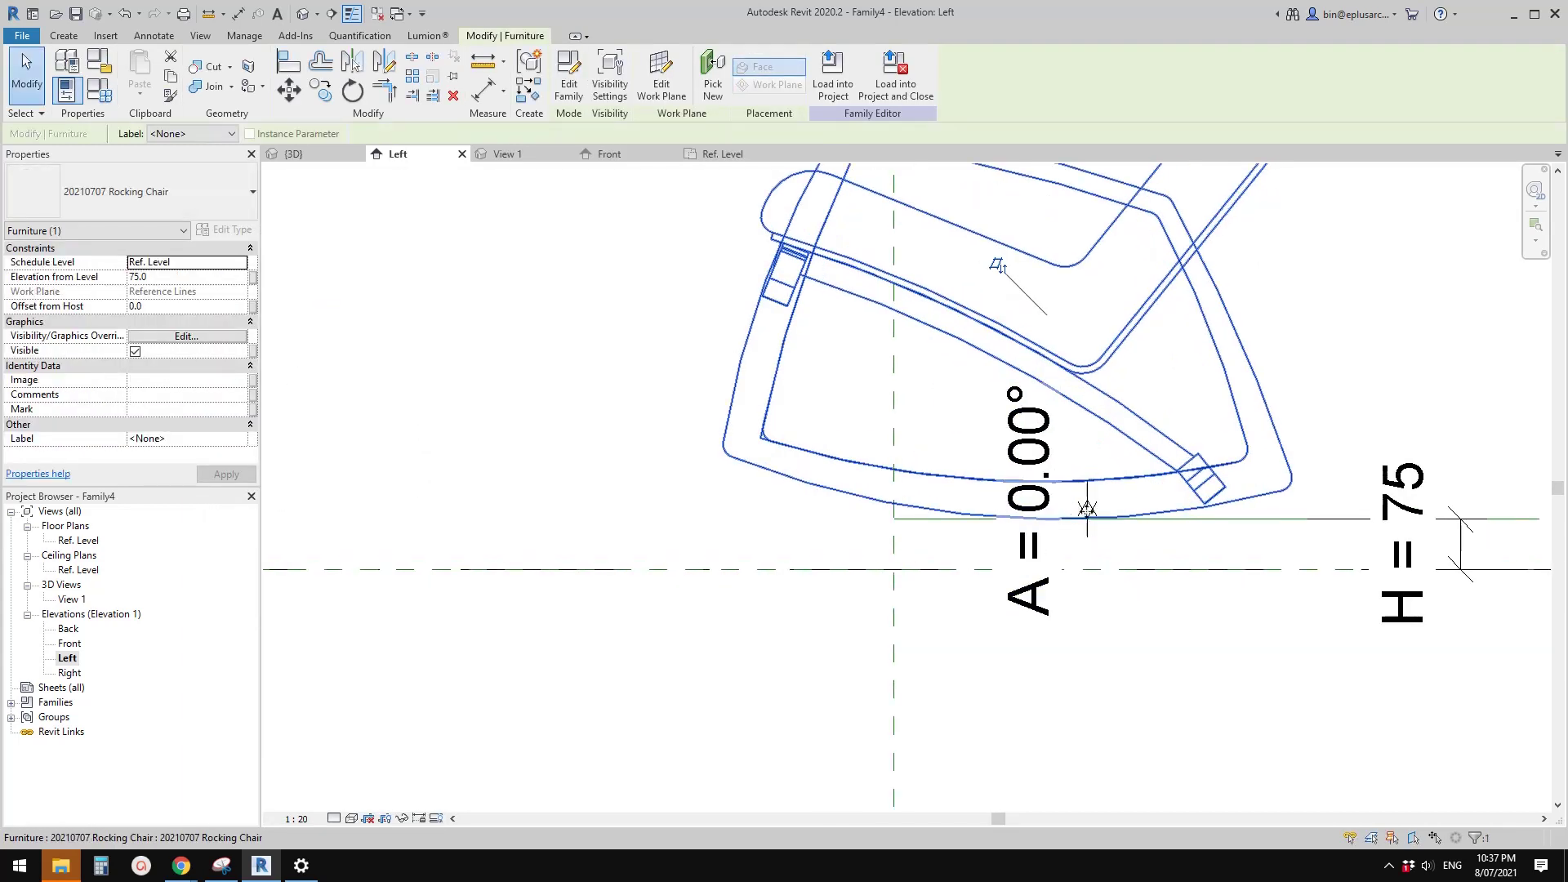
pyautogui.scroll(1, 674, 582)
pyautogui.press('m')
pyautogui.press('v')
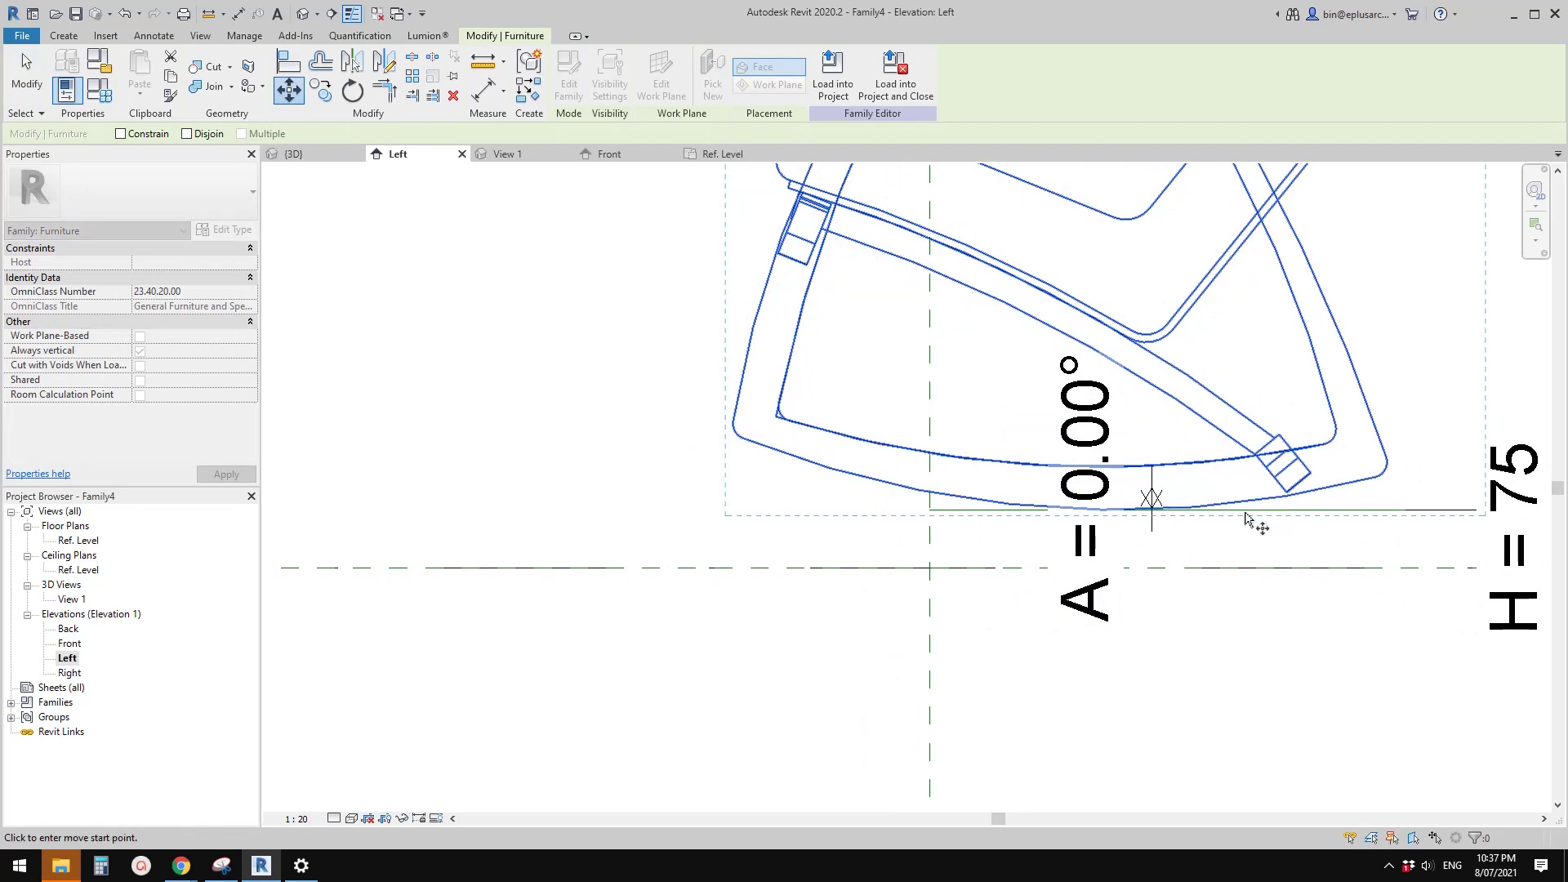
pyautogui.click(1234, 511)
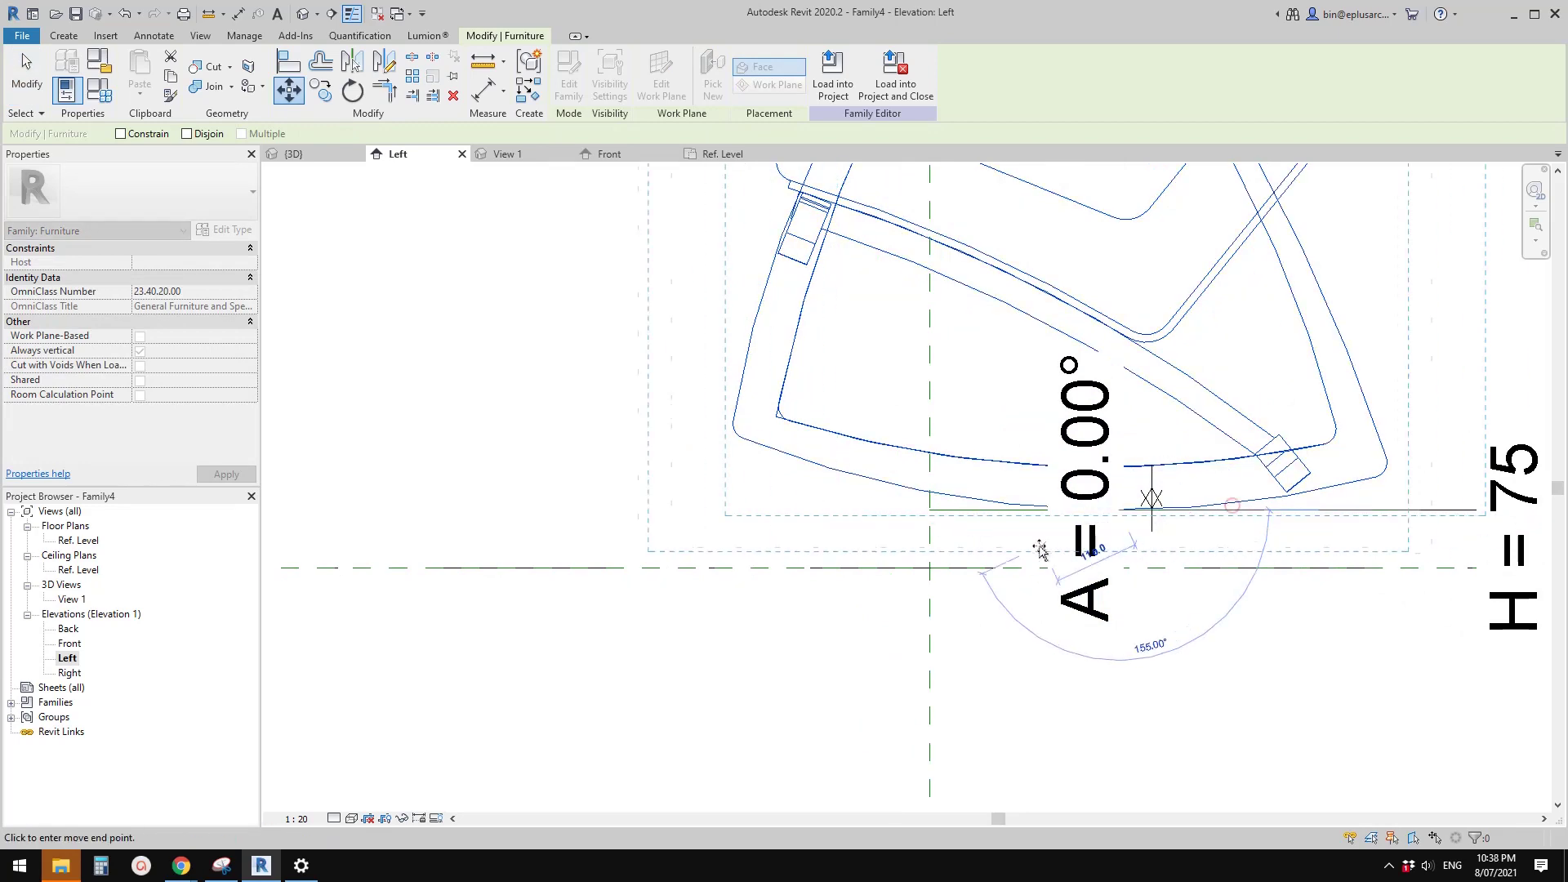
pyautogui.click(932, 513)
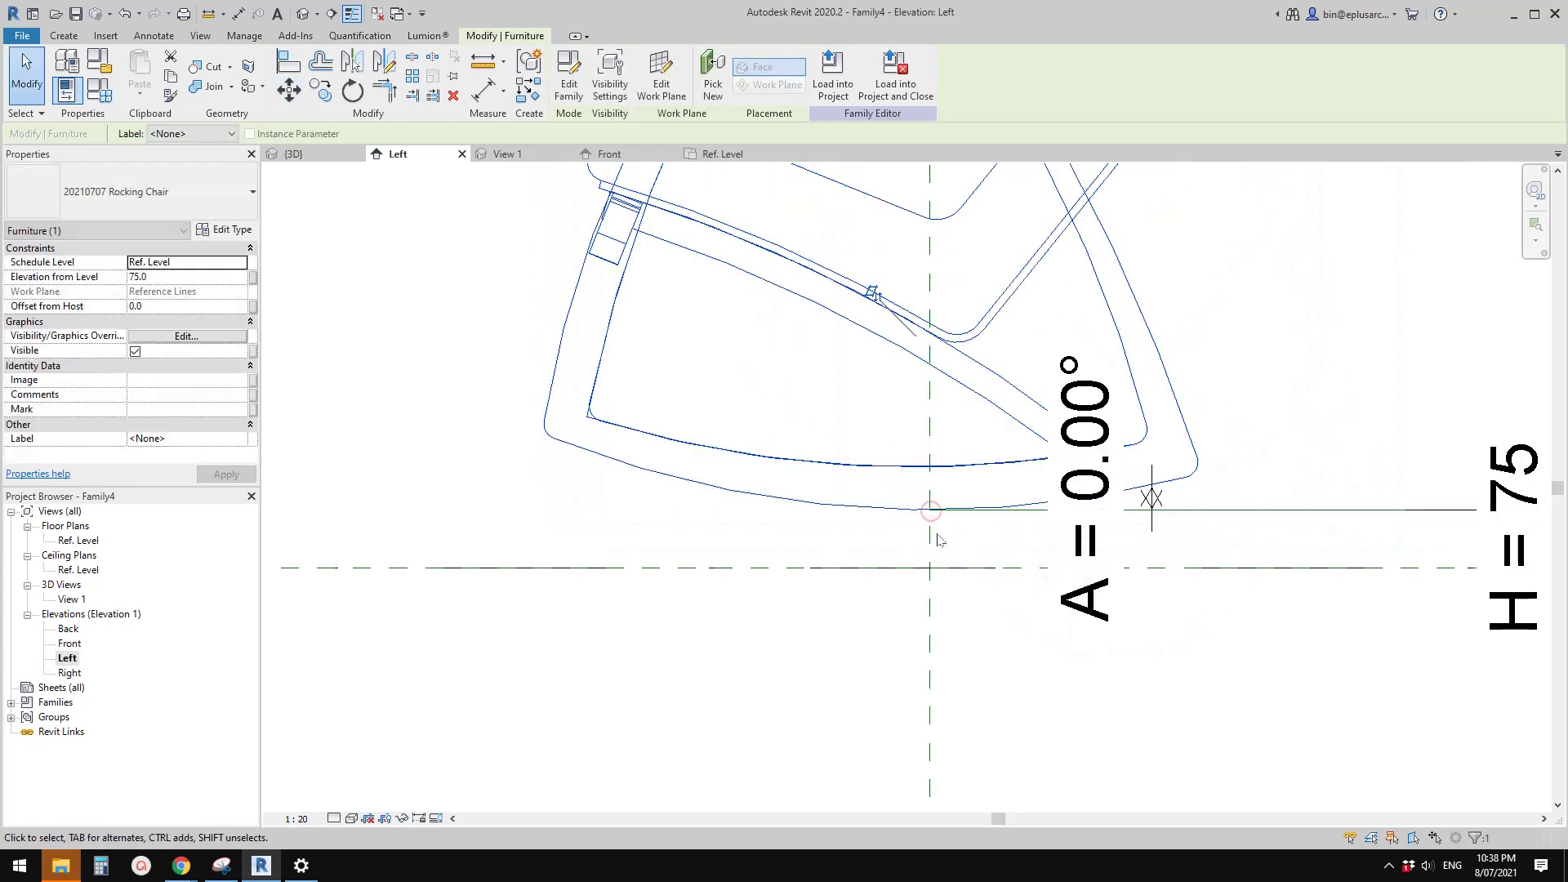
pyautogui.scroll(-4, 932, 513)
pyautogui.press('Escape')
pyautogui.moveTo(977, 492); pyautogui.dragTo(1179, 556, button='middle')
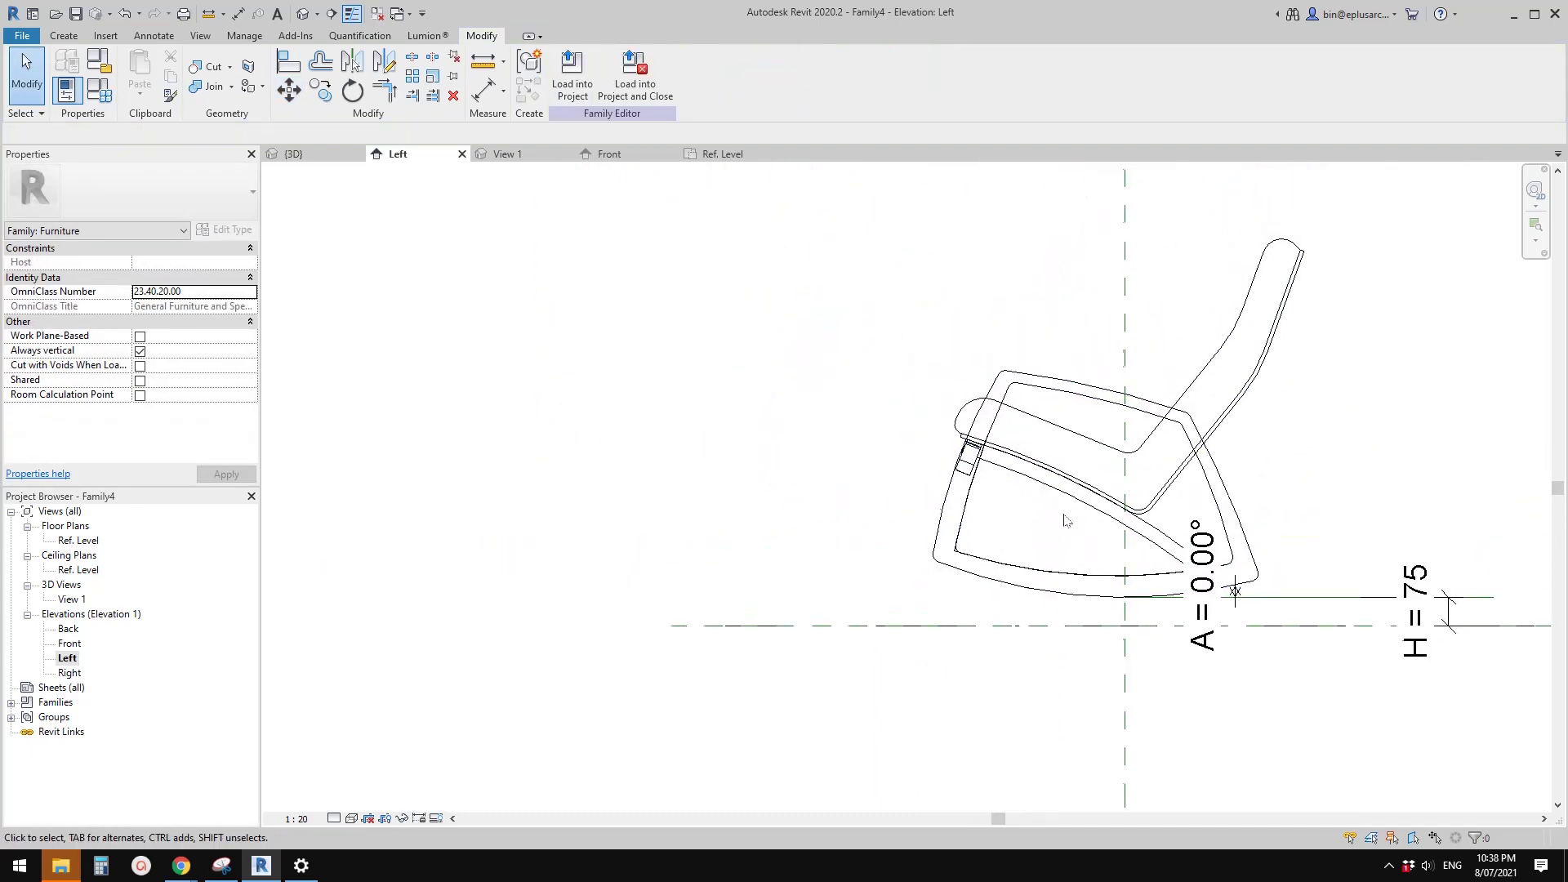
# Flex A to 10° then -10° in Family Types so the chair tilts the other way.
pyautogui.click(99, 90)
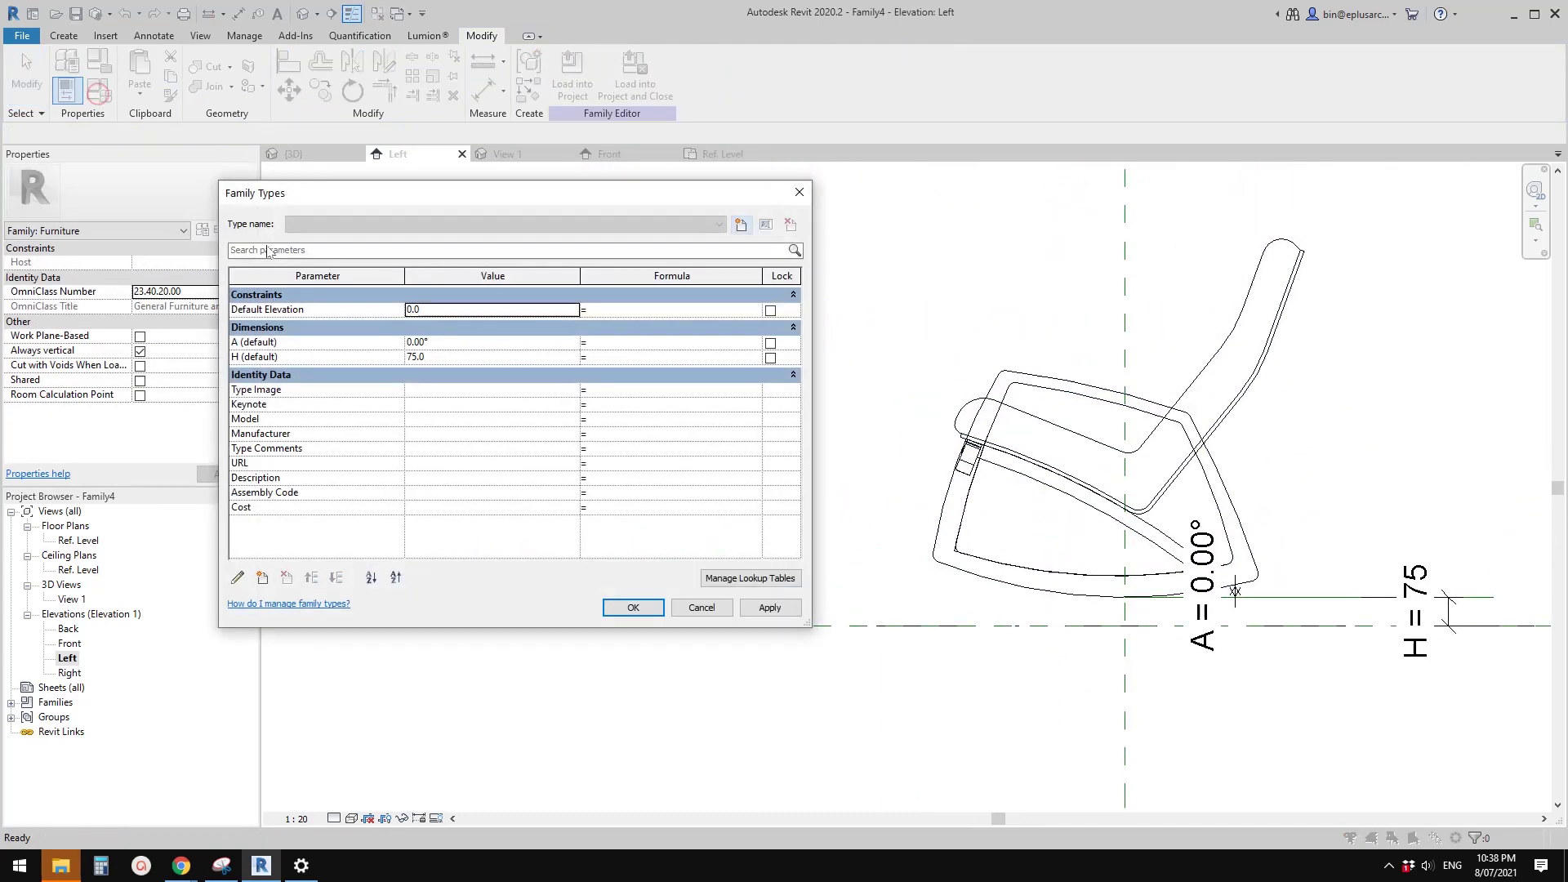
pyautogui.click(454, 344)
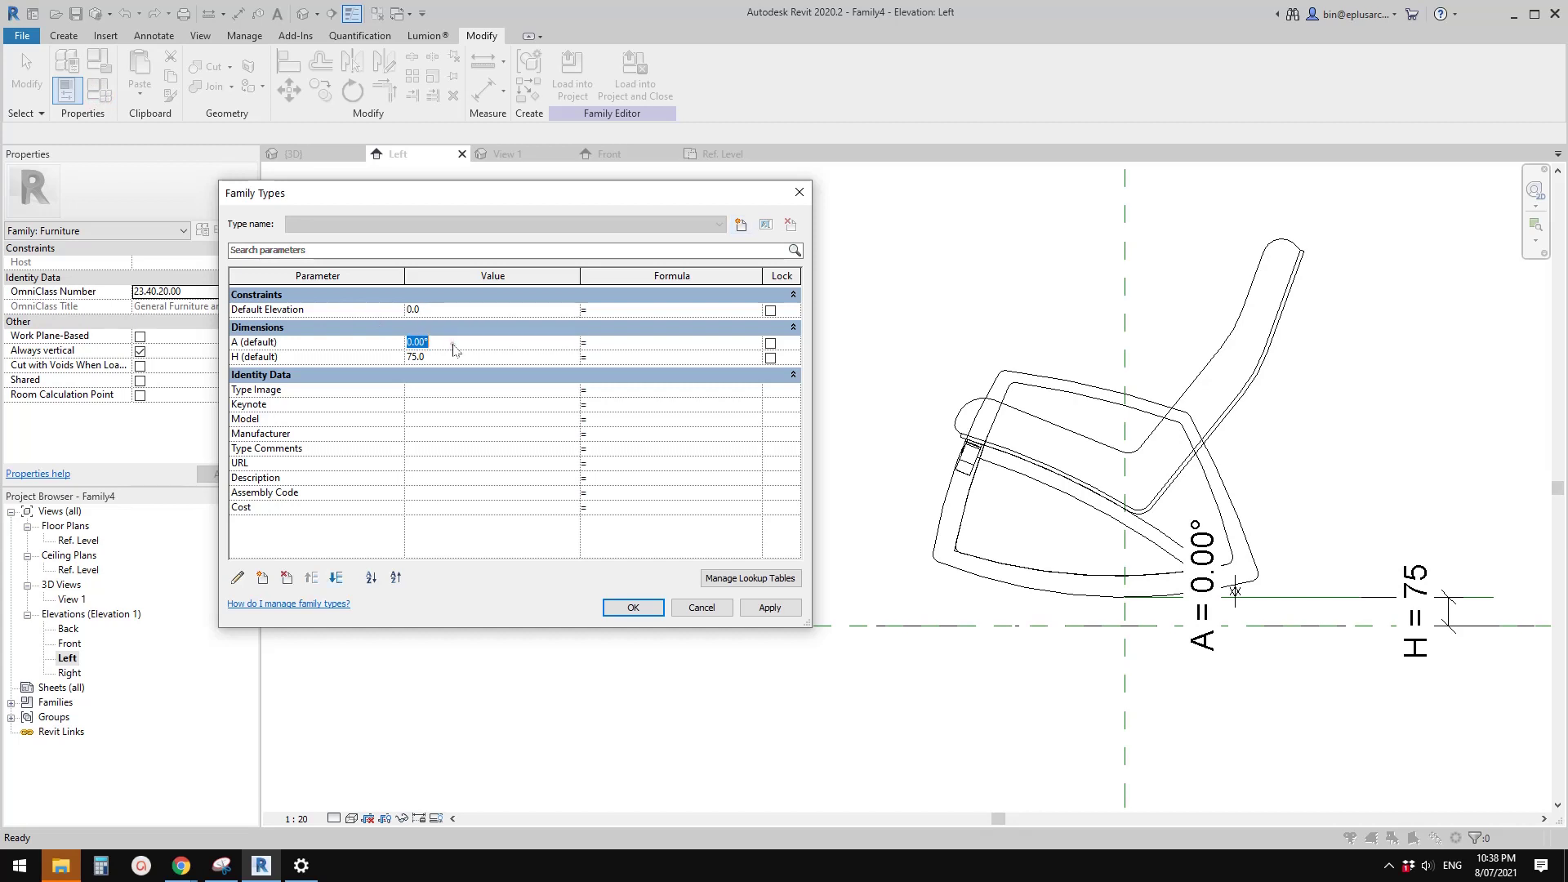
pyautogui.click(769, 607)
pyautogui.click(486, 344)
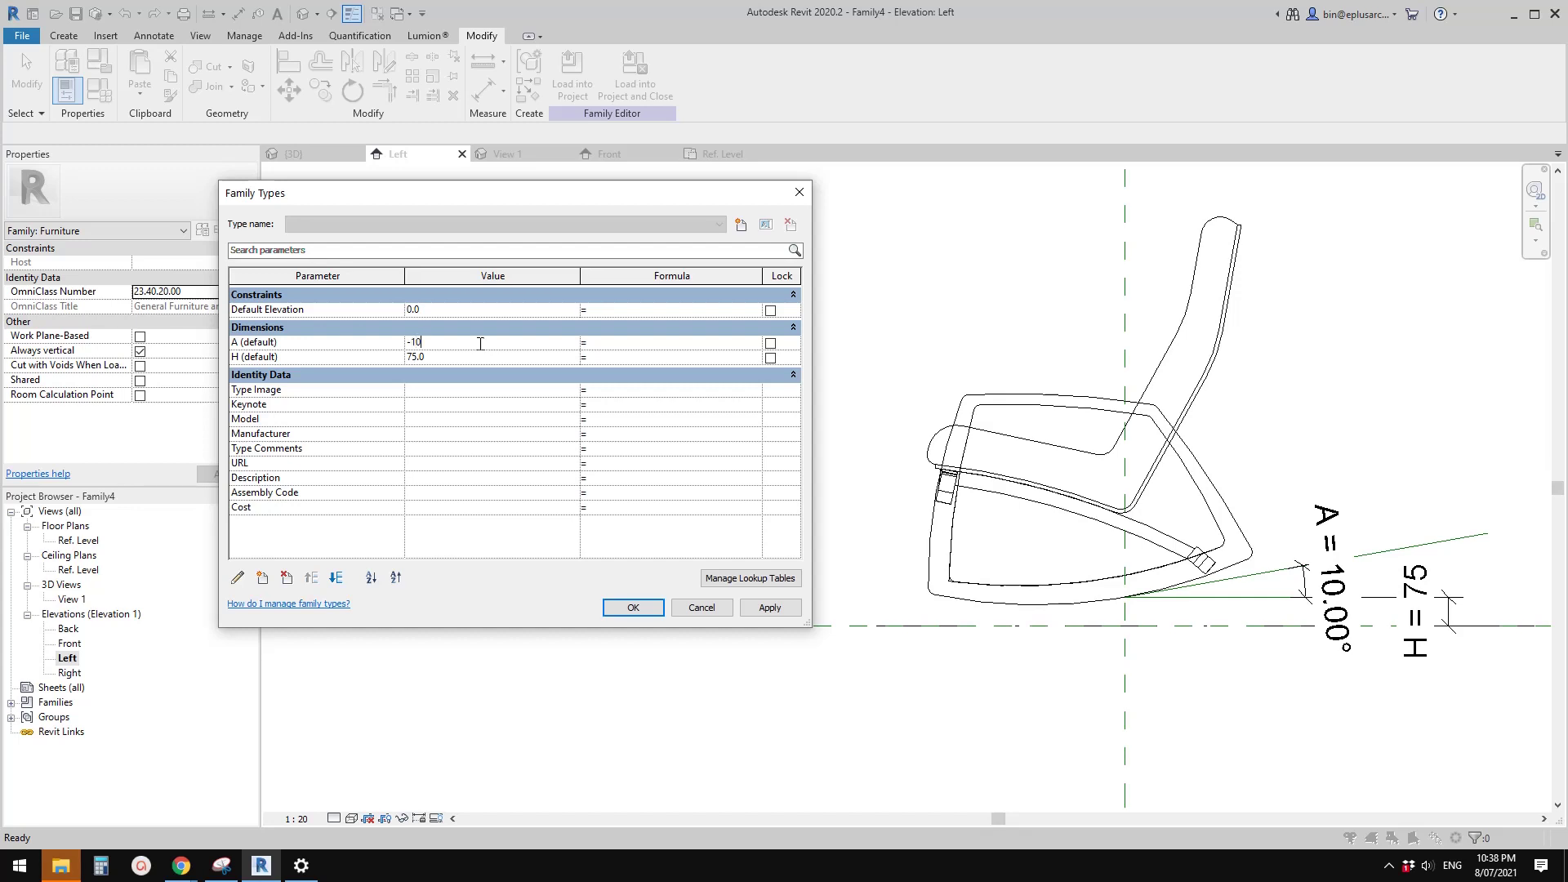
pyautogui.click(770, 608)
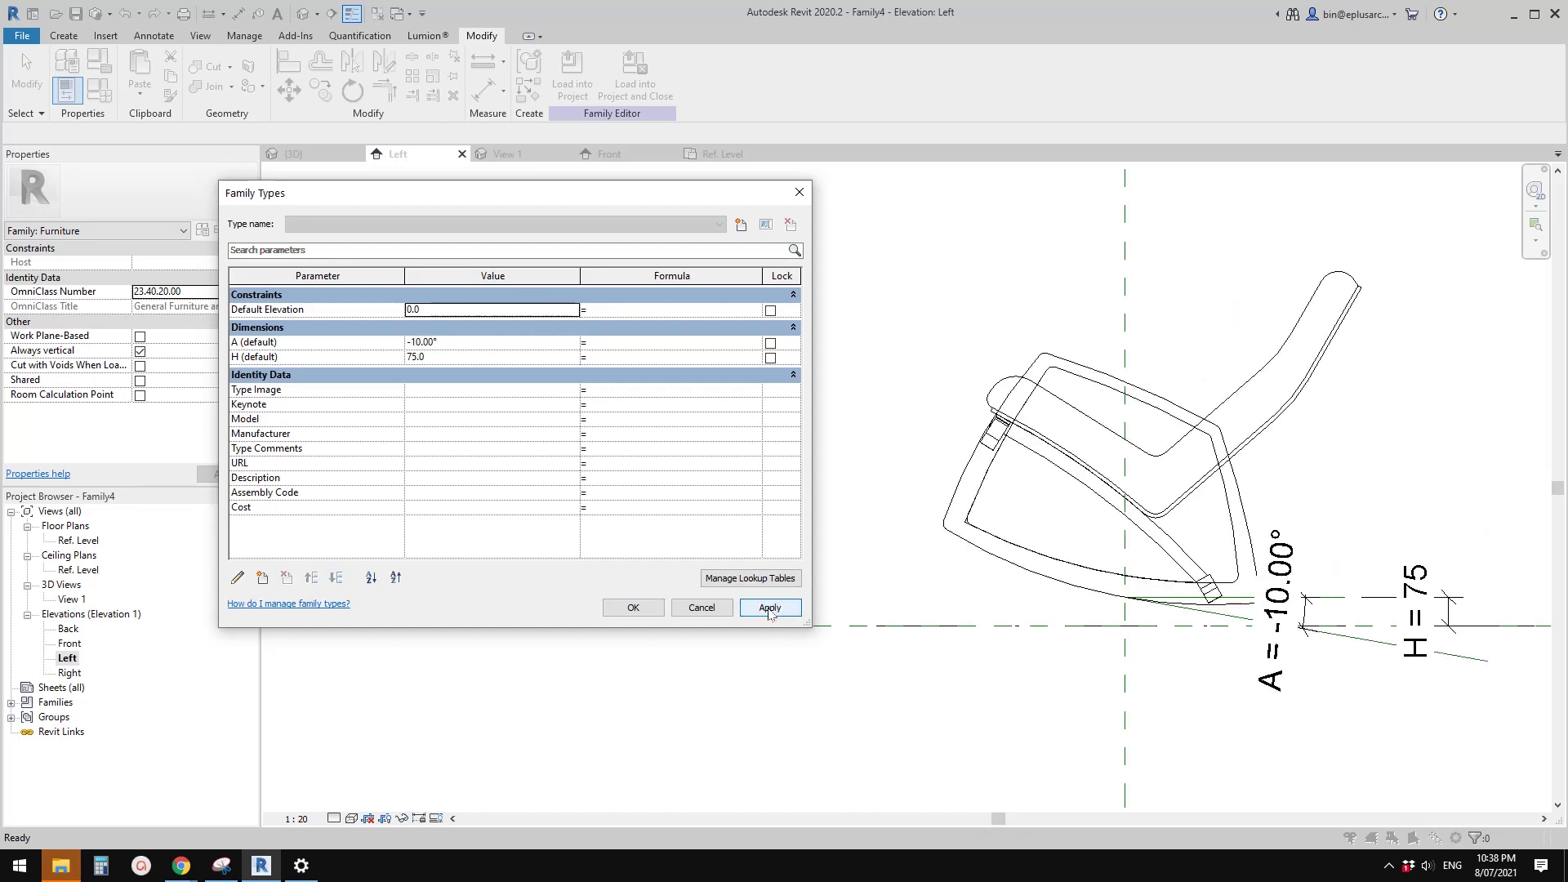
pyautogui.click(633, 607)
# Review the annotated height formula sketch in the Snipping Tool, then return to Revit.
pyautogui.moveTo(1036, 468); pyautogui.dragTo(850, 445, button='middle')
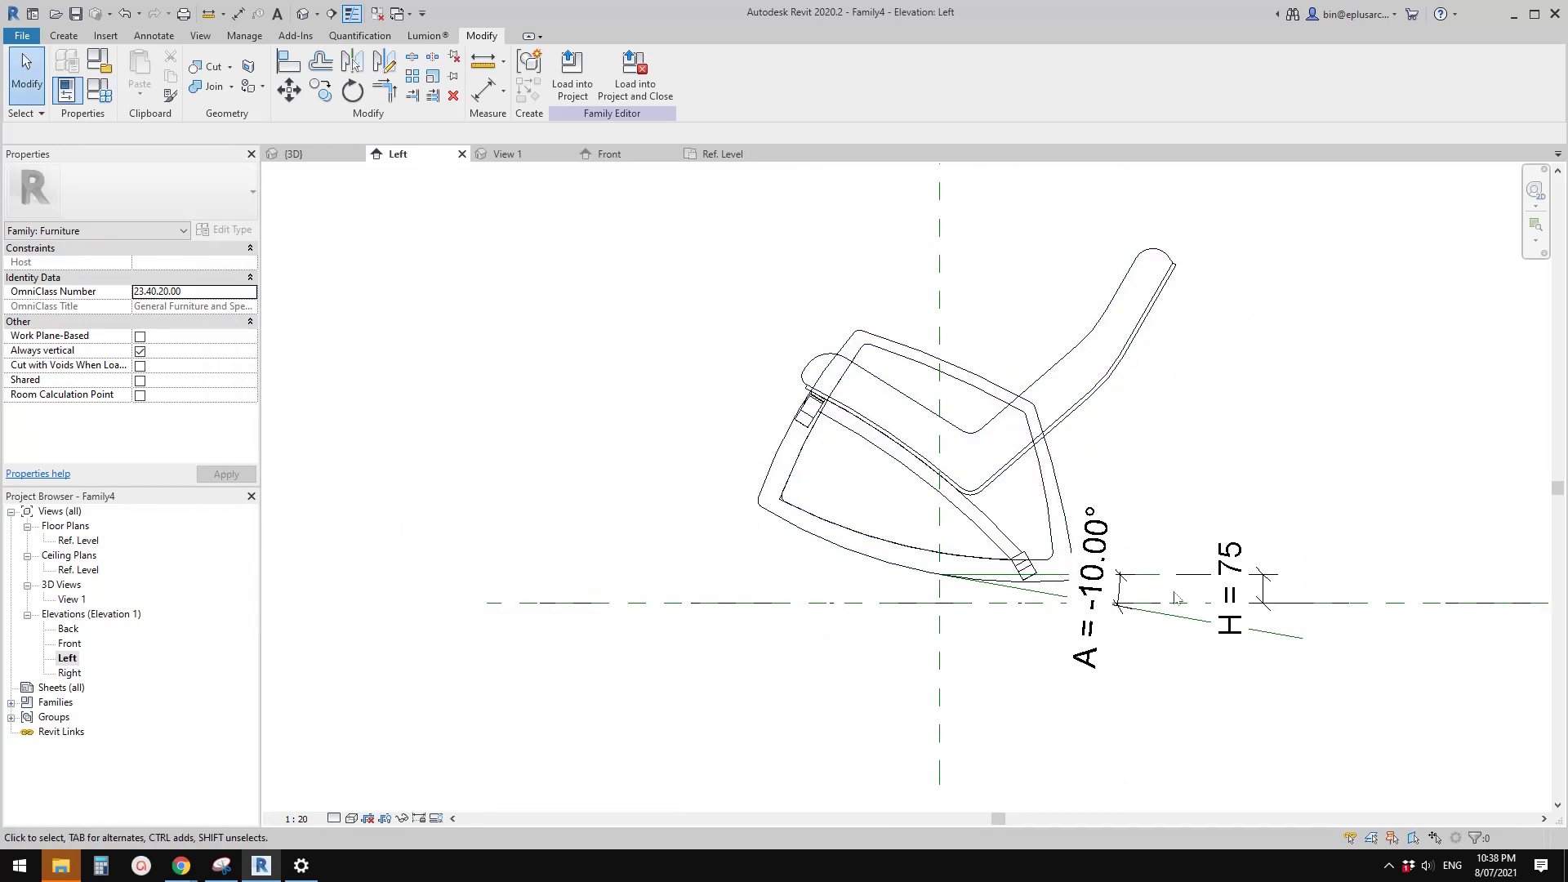
pyautogui.scroll(2, 1241, 602)
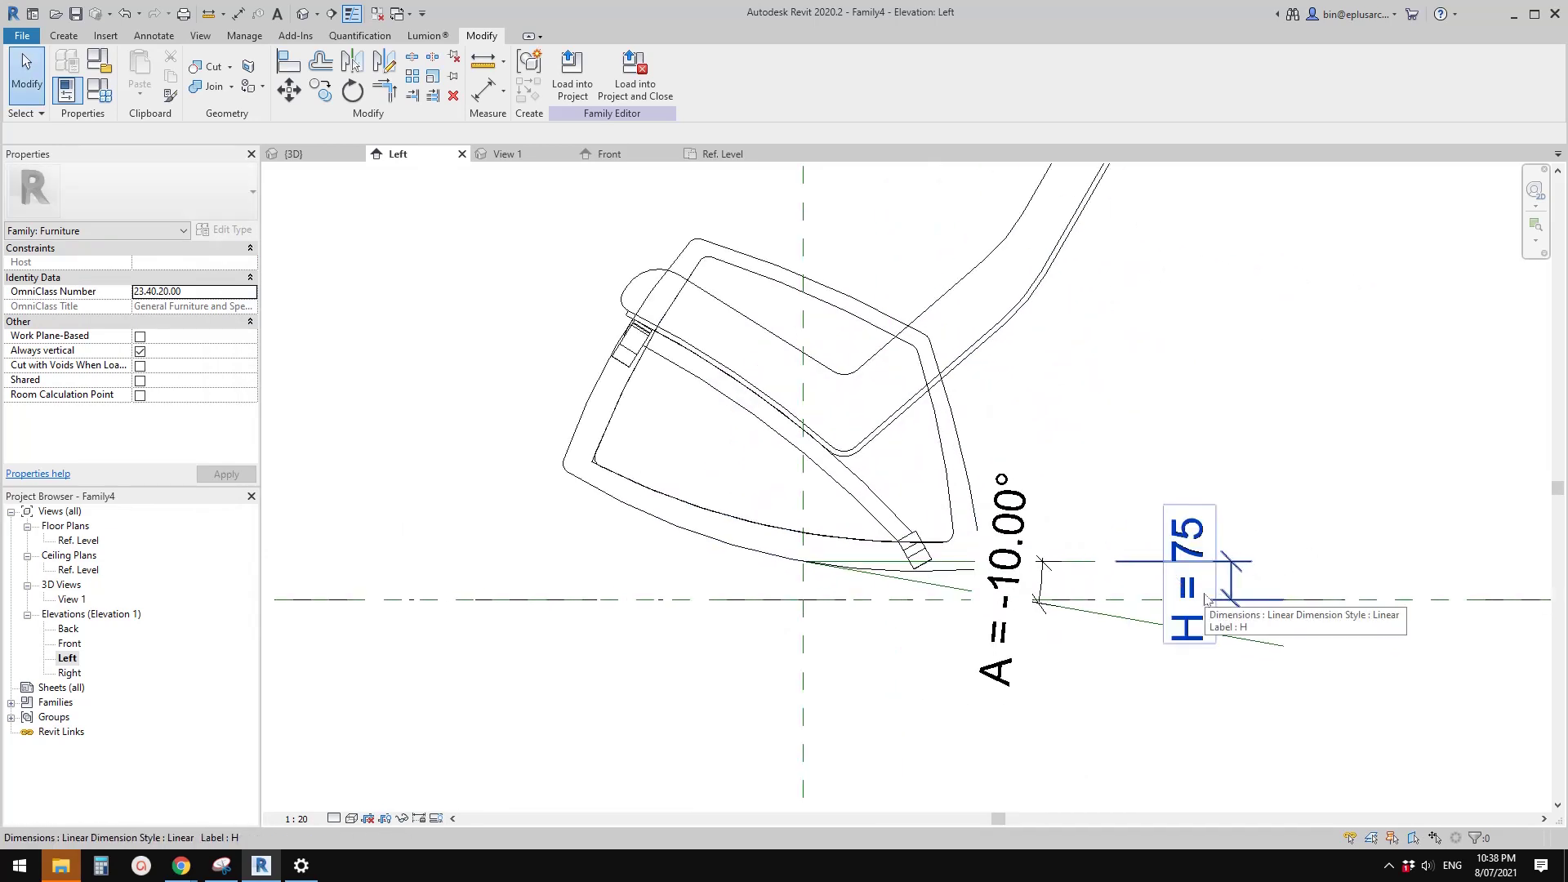
pyautogui.moveTo(735, 392); pyautogui.dragTo(720, 392, button='middle')
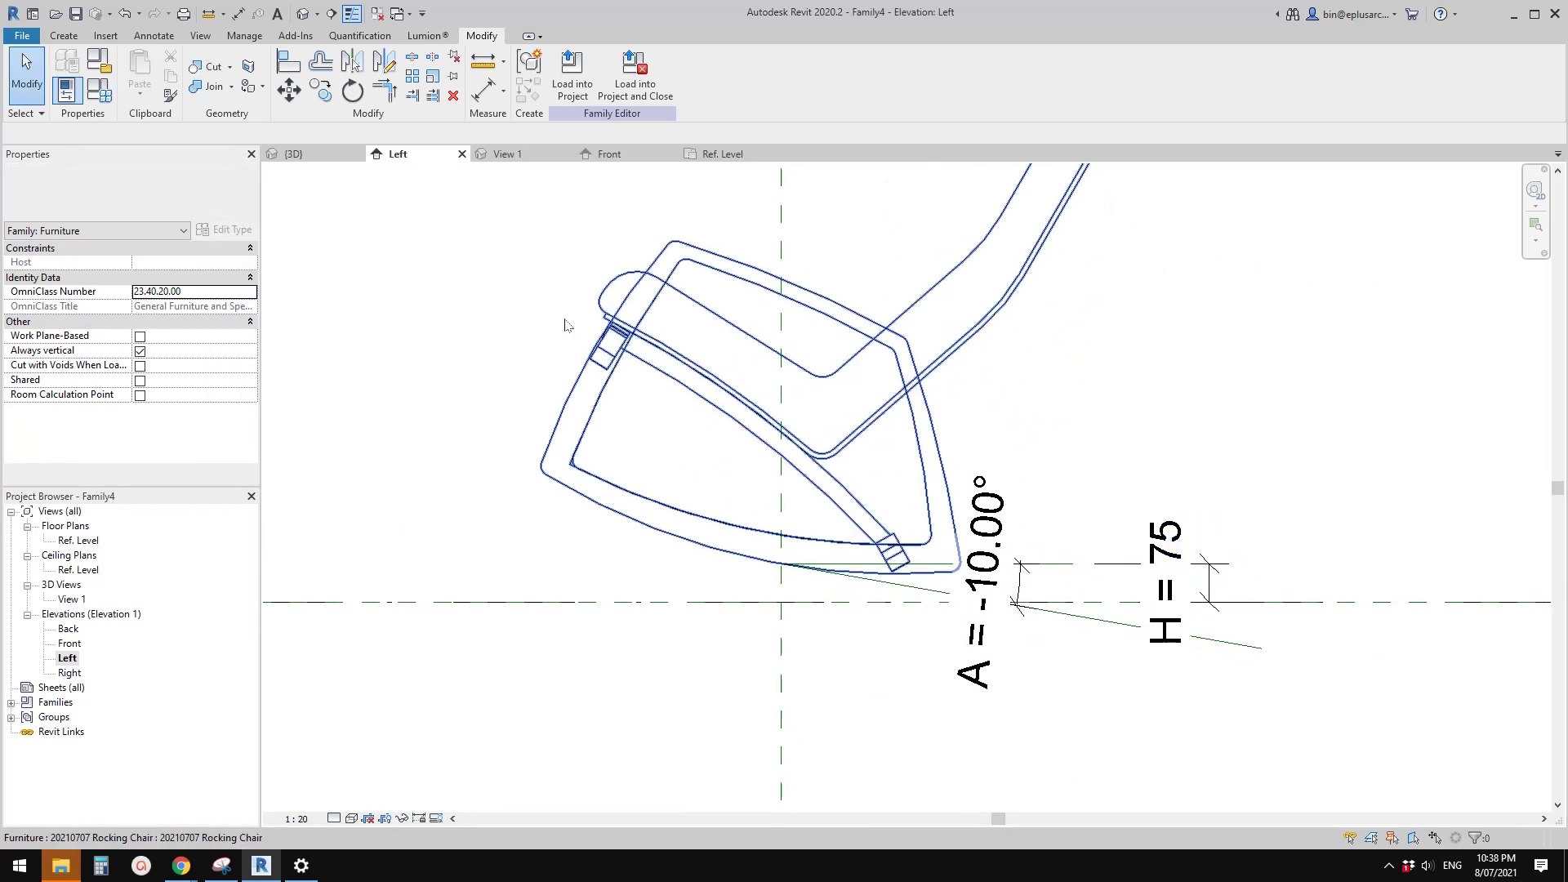
pyautogui.click(221, 866)
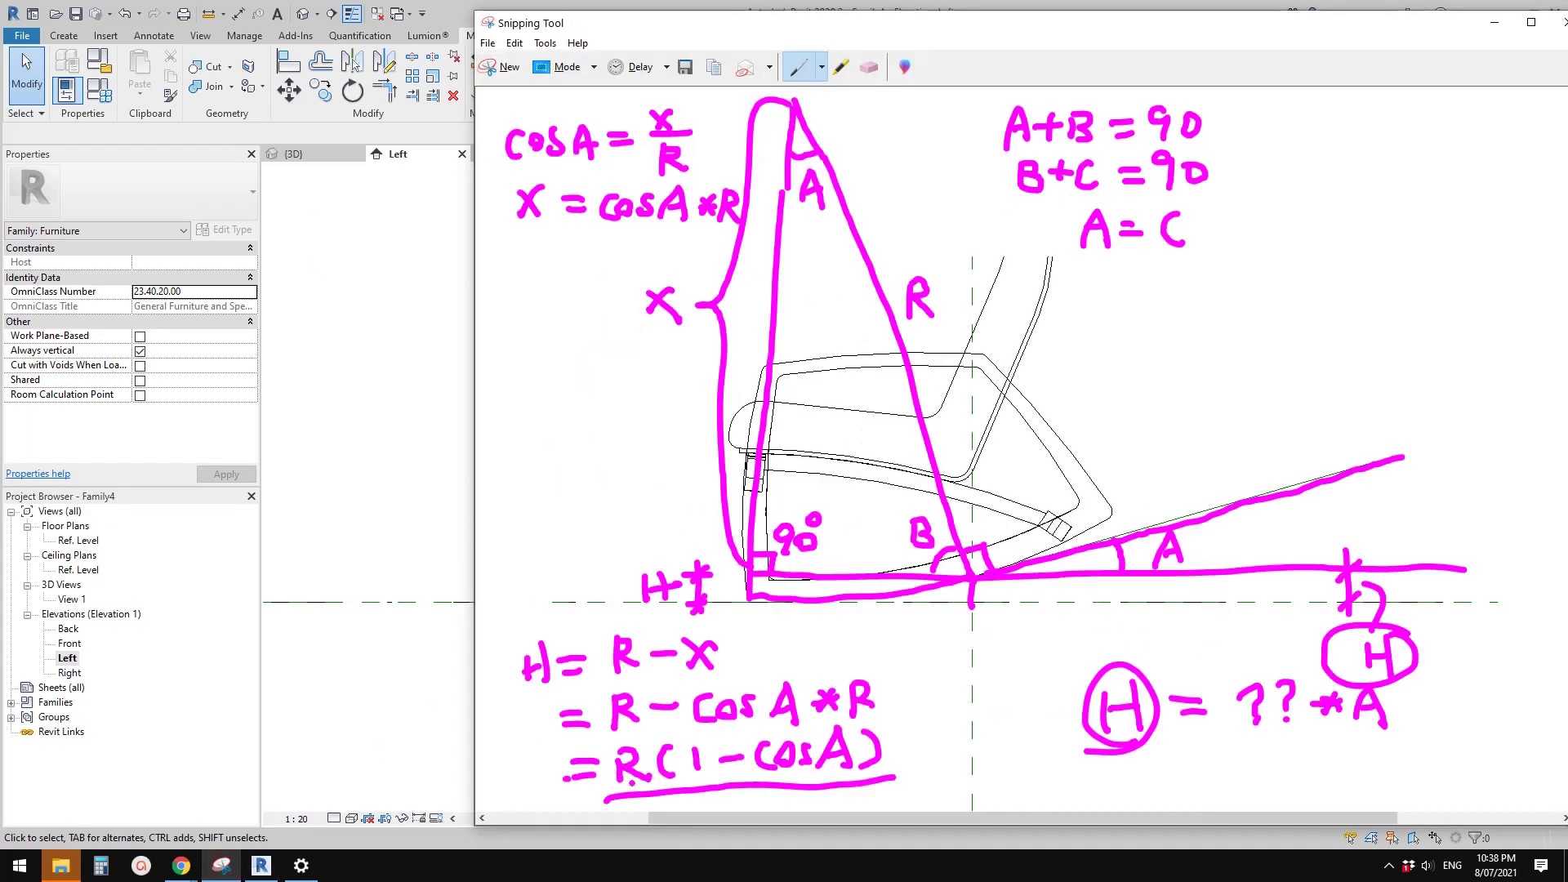
pyautogui.click(365, 360)
# Begin a formula for H in Family Types, then close the window.
pyautogui.click(99, 89)
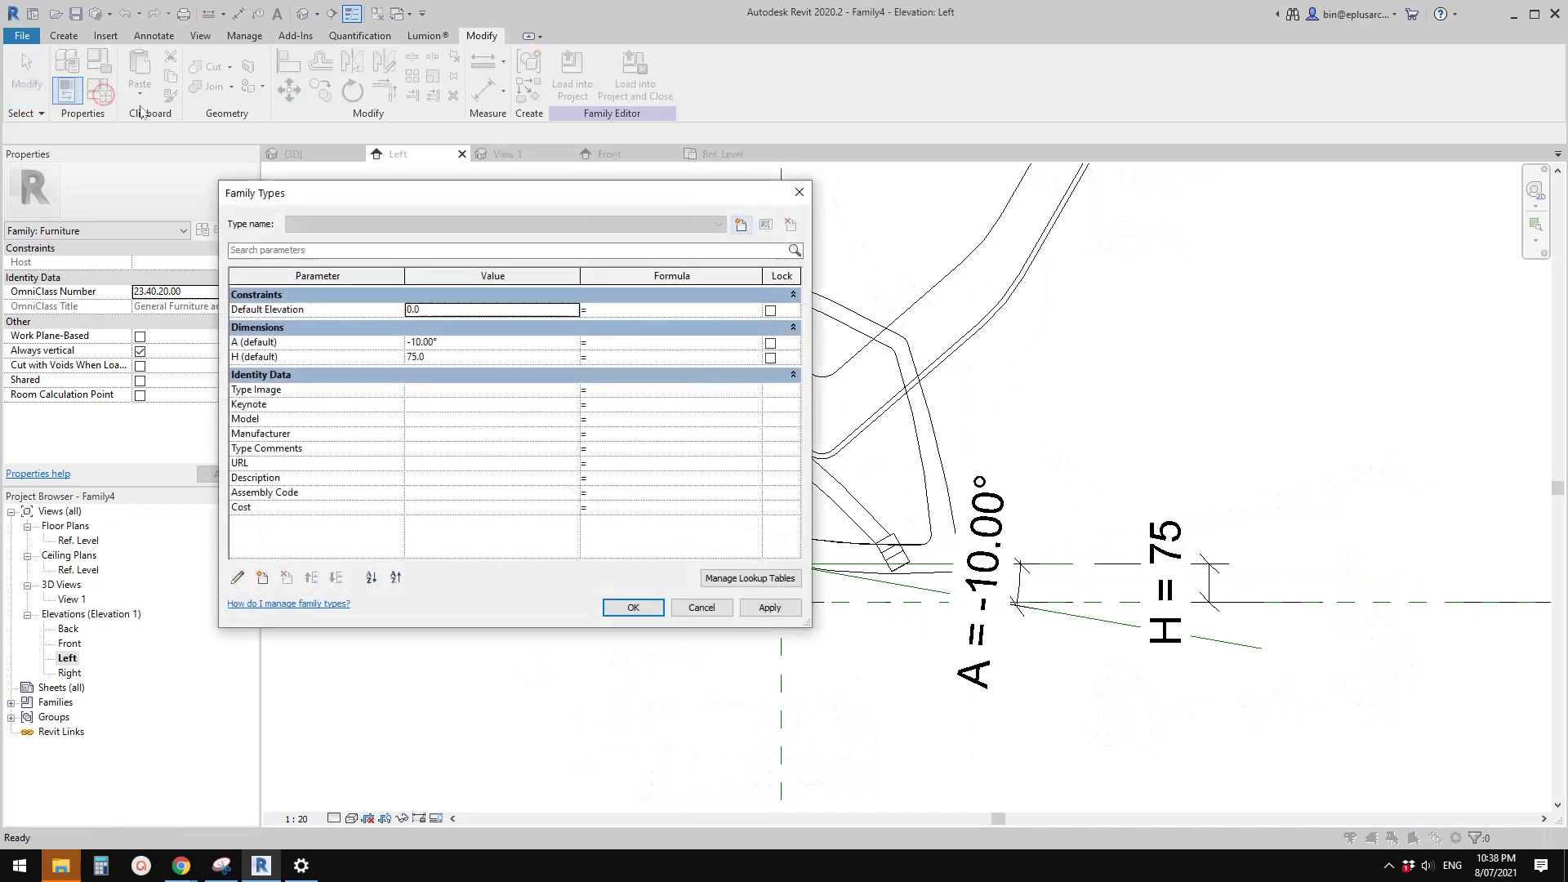
pyautogui.click(616, 354)
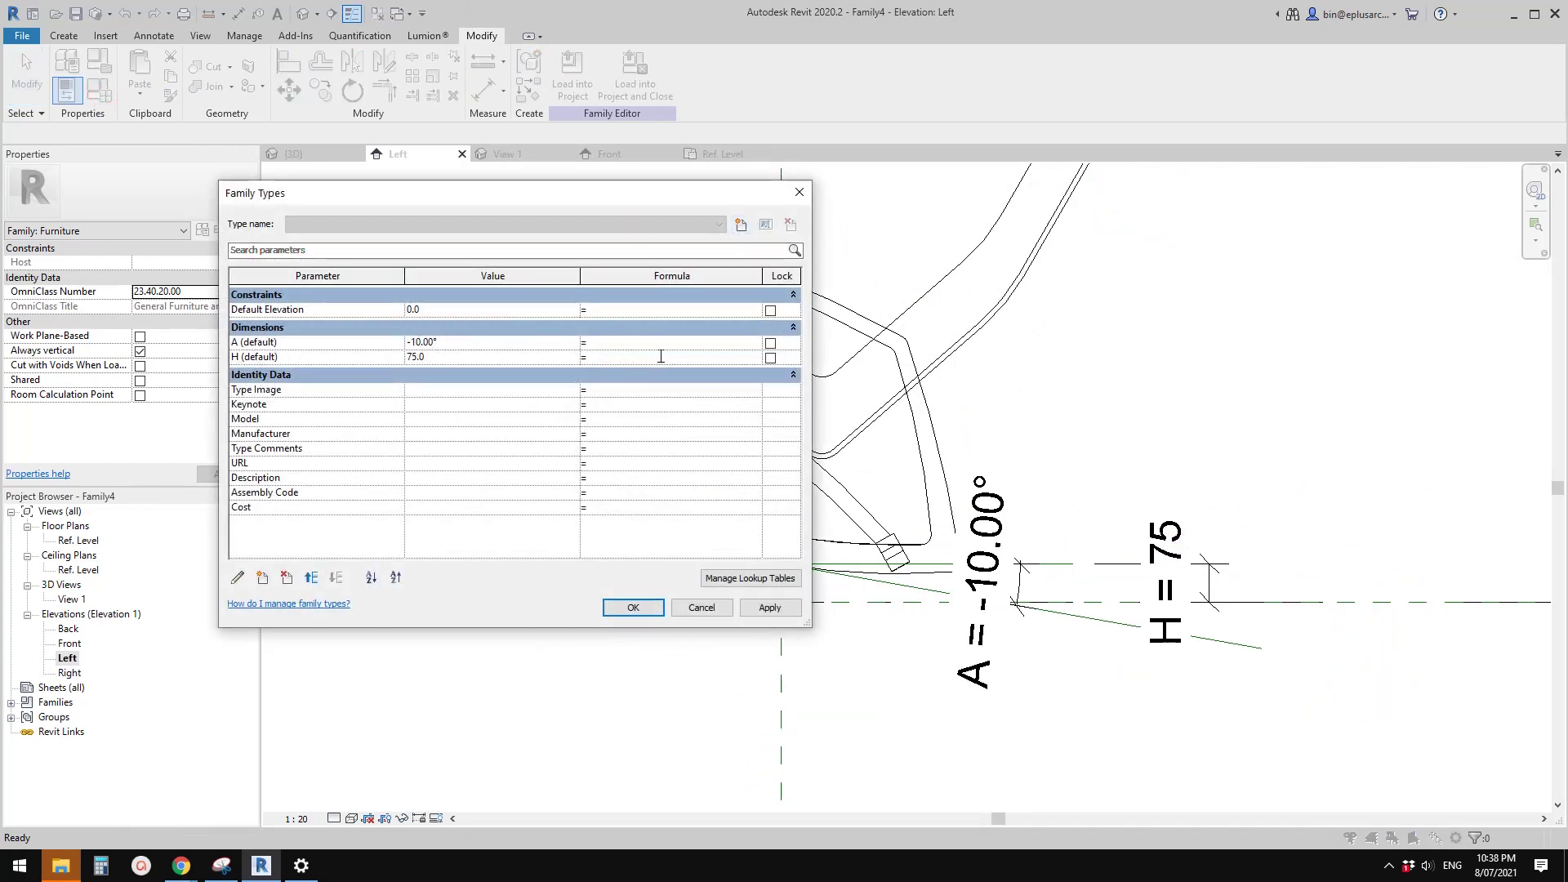
pyautogui.click(800, 192)
# Place a 1322 radial dimension on the lower rocker arc.
pyautogui.moveTo(891, 358); pyautogui.dragTo(969, 396, button='middle')
pyautogui.press('d')
pyautogui.press('i')
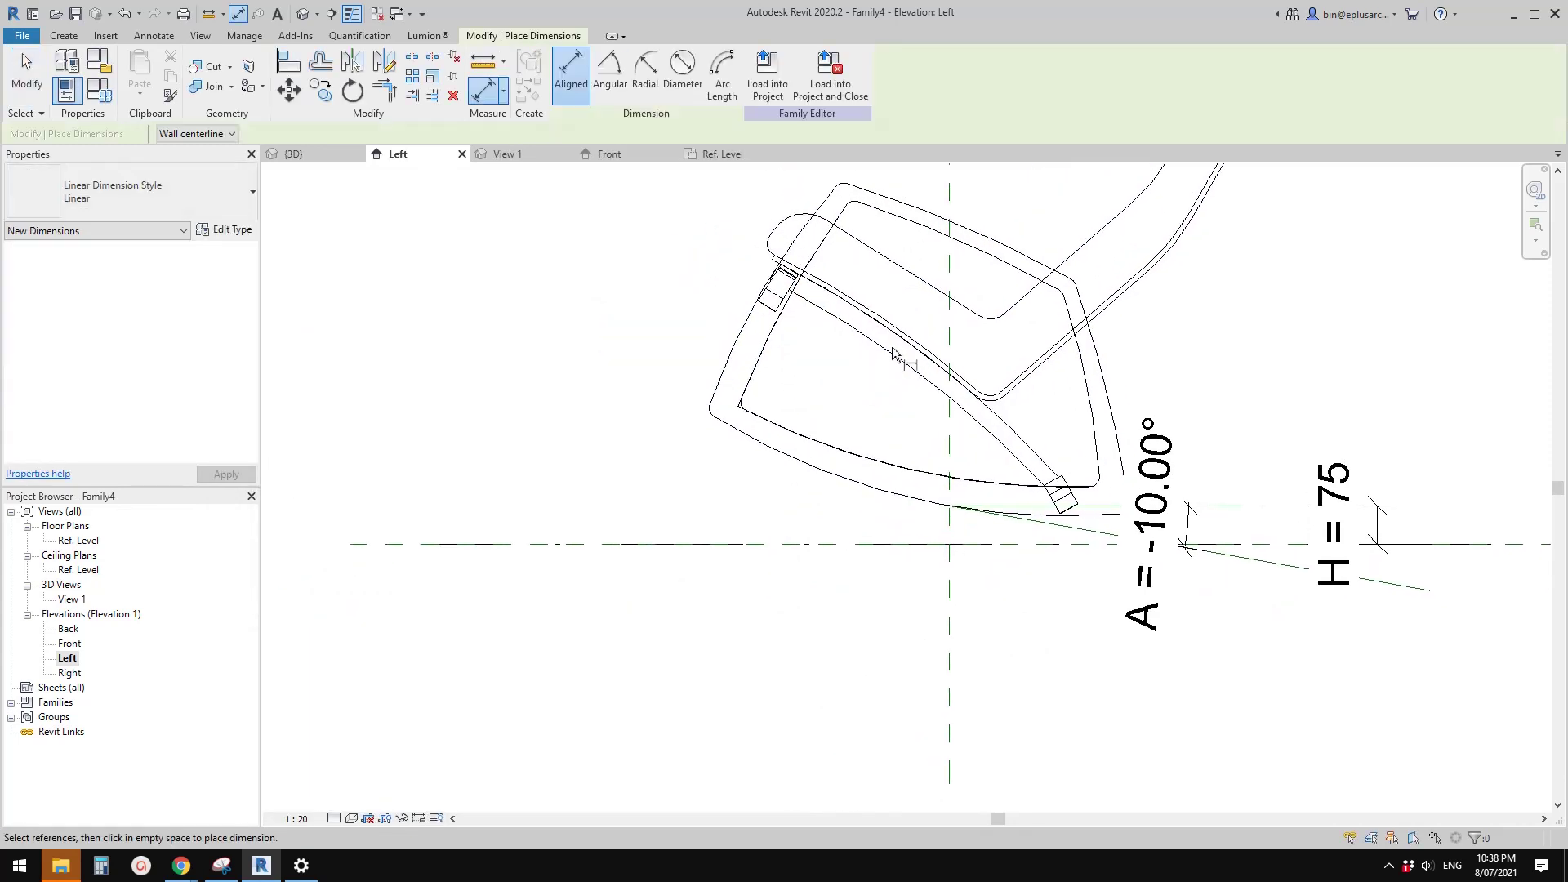
pyautogui.click(645, 78)
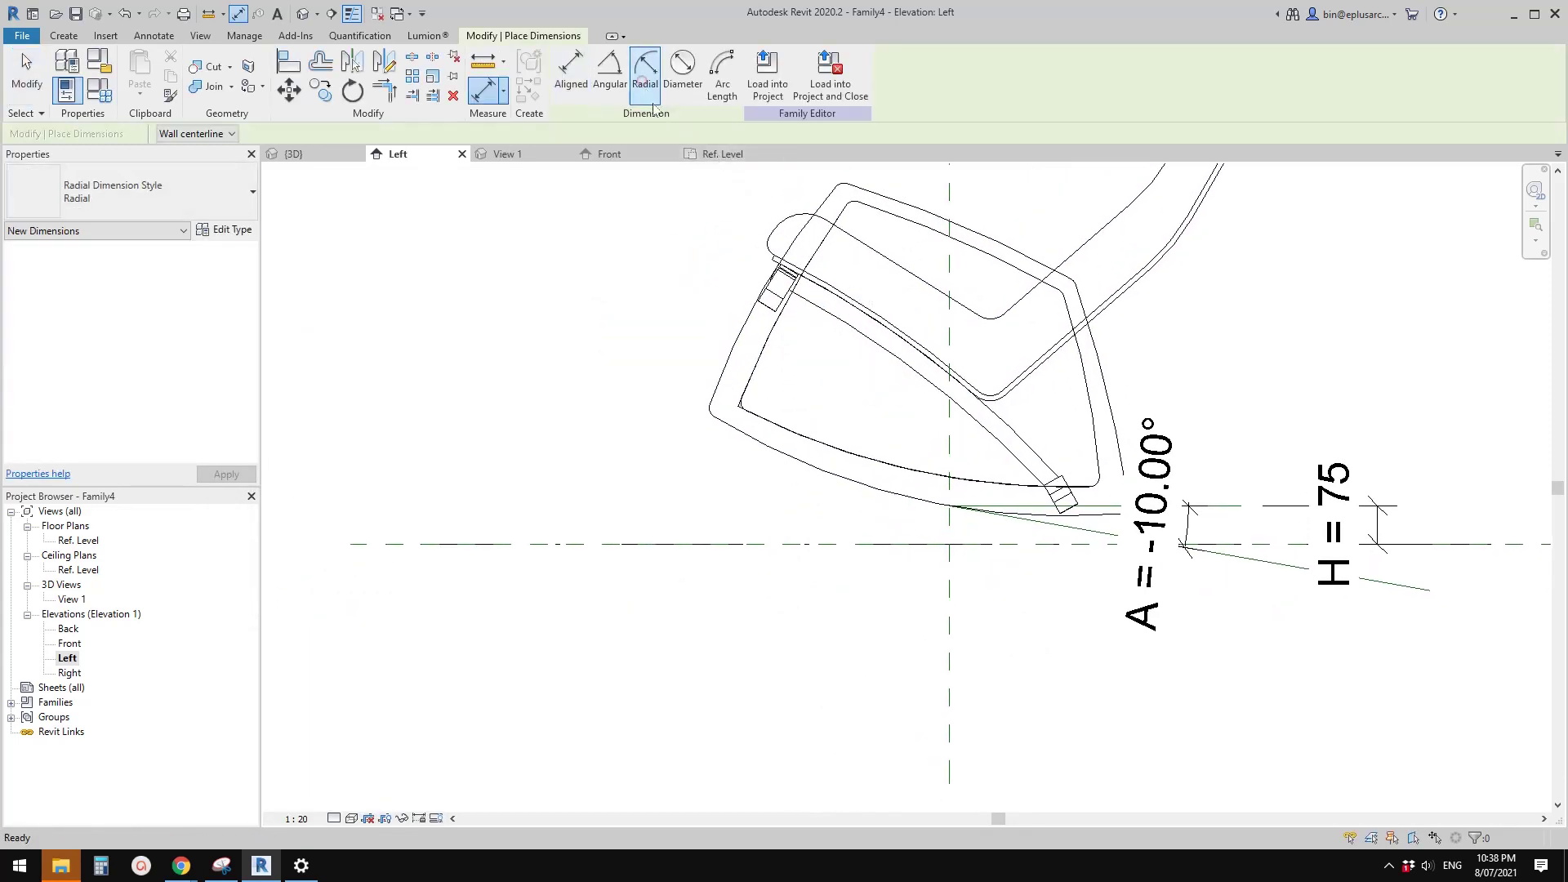
pyautogui.click(823, 477)
pyautogui.scroll(-3, 833, 482)
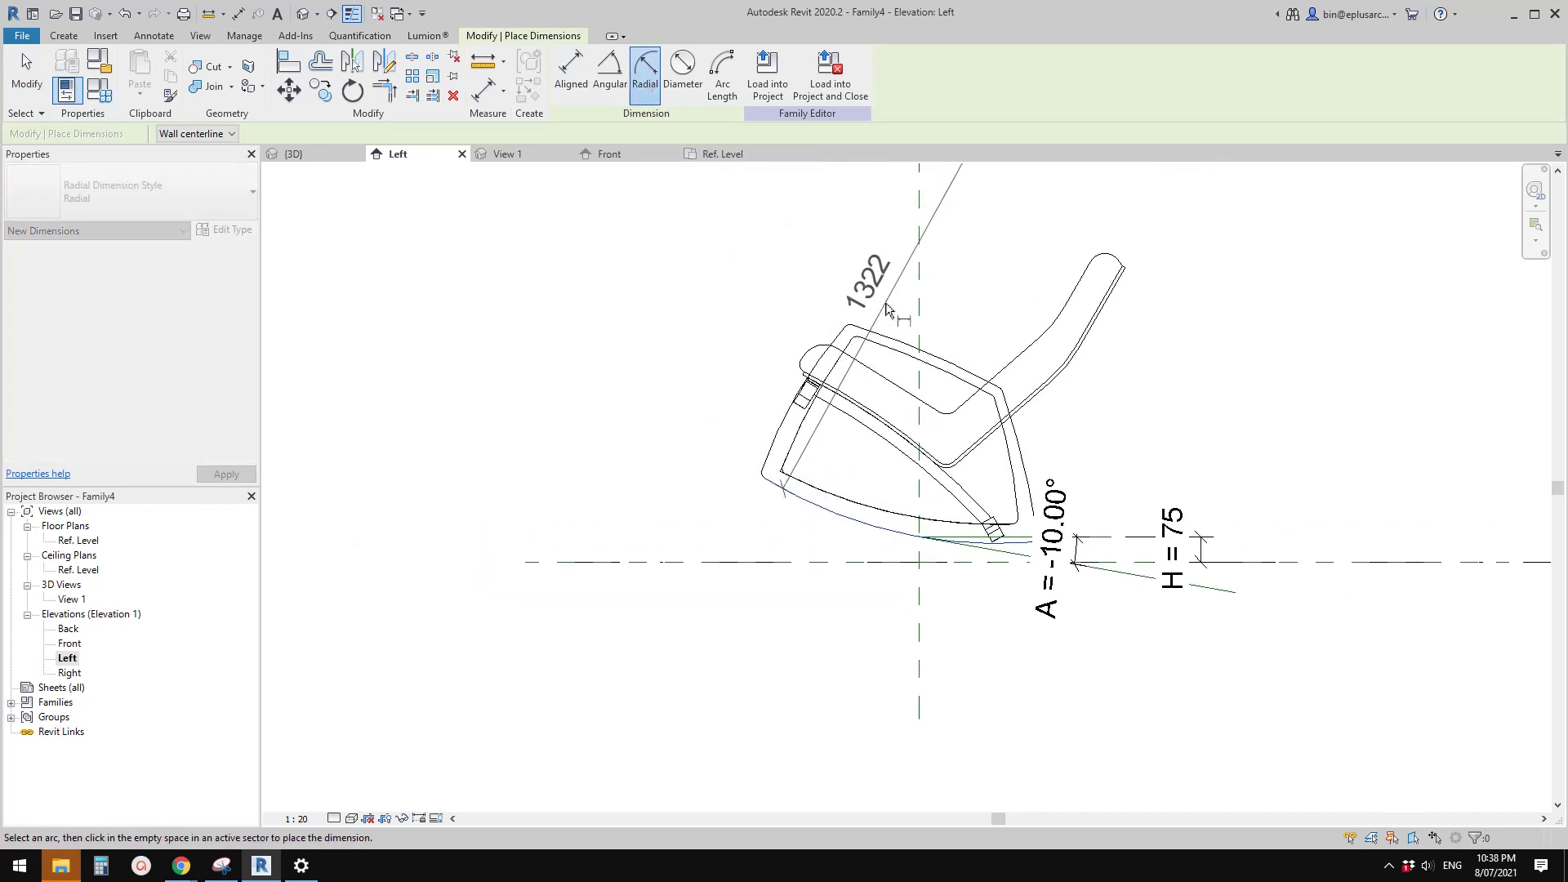
pyautogui.click(923, 327)
pyautogui.scroll(1, 961, 338)
pyautogui.press('Escape')
pyautogui.press('Escape')
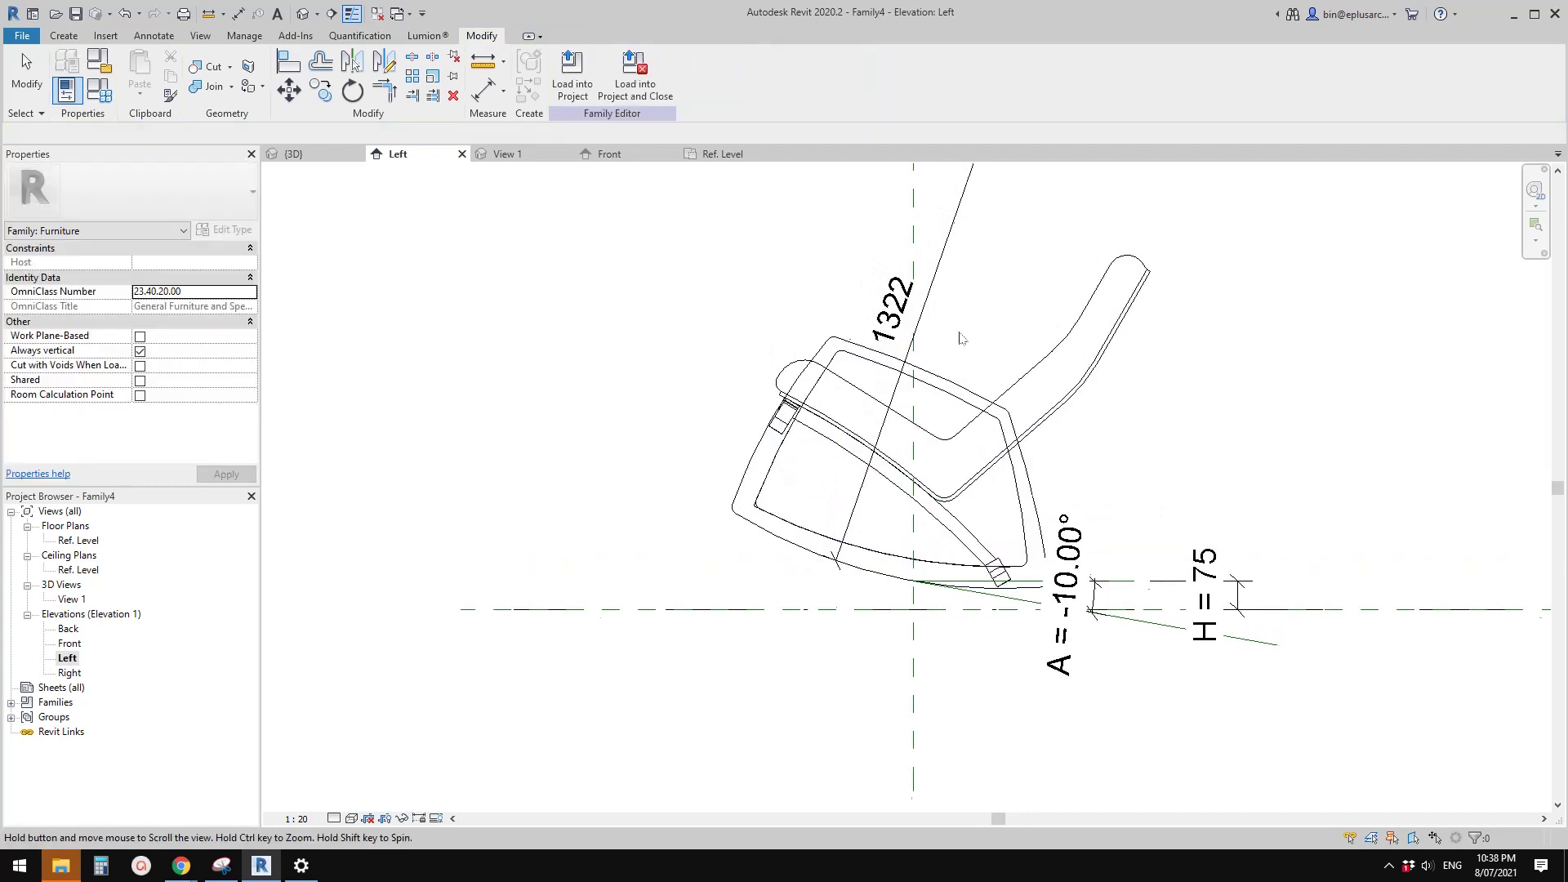
# Select the 1322 radius dimension to check its exact value.
pyautogui.click(936, 290)
pyautogui.scroll(1, 936, 288)
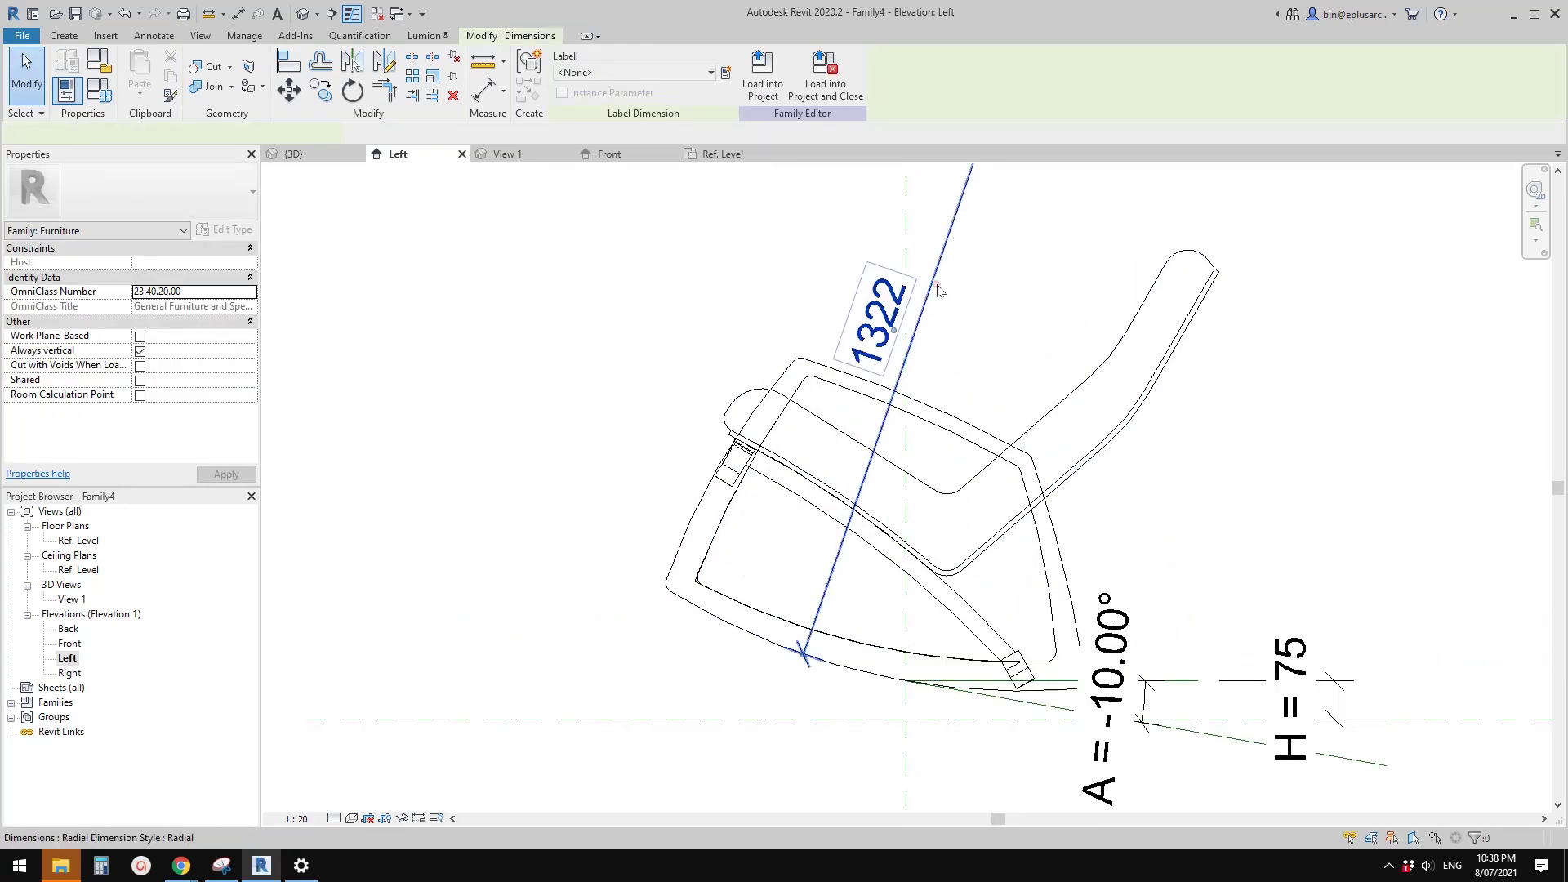
pyautogui.scroll(-1, 997, 350)
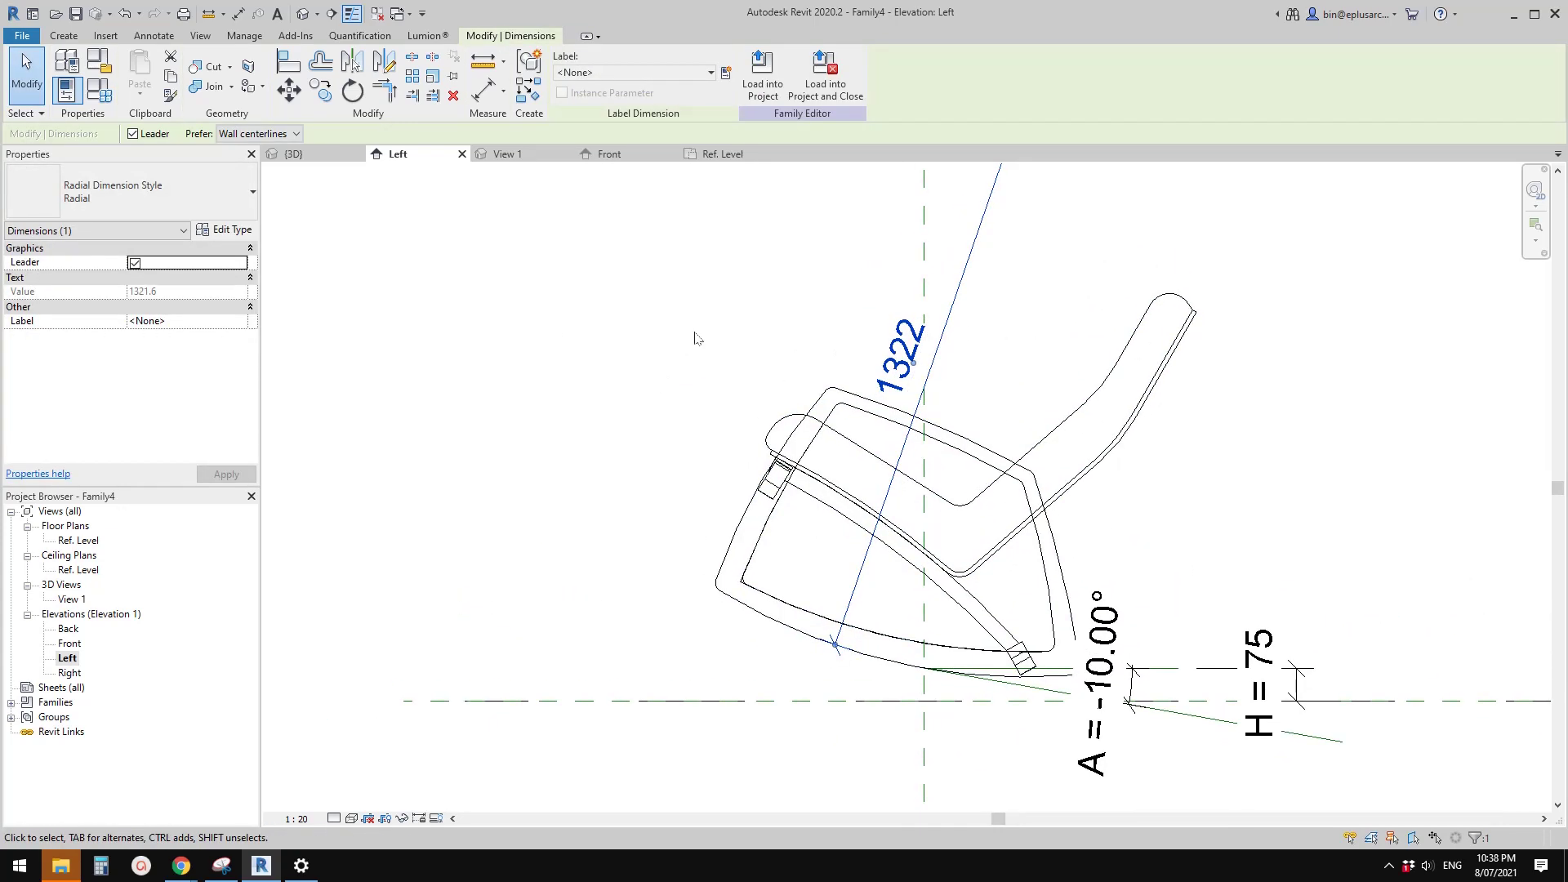
pyautogui.click(980, 339)
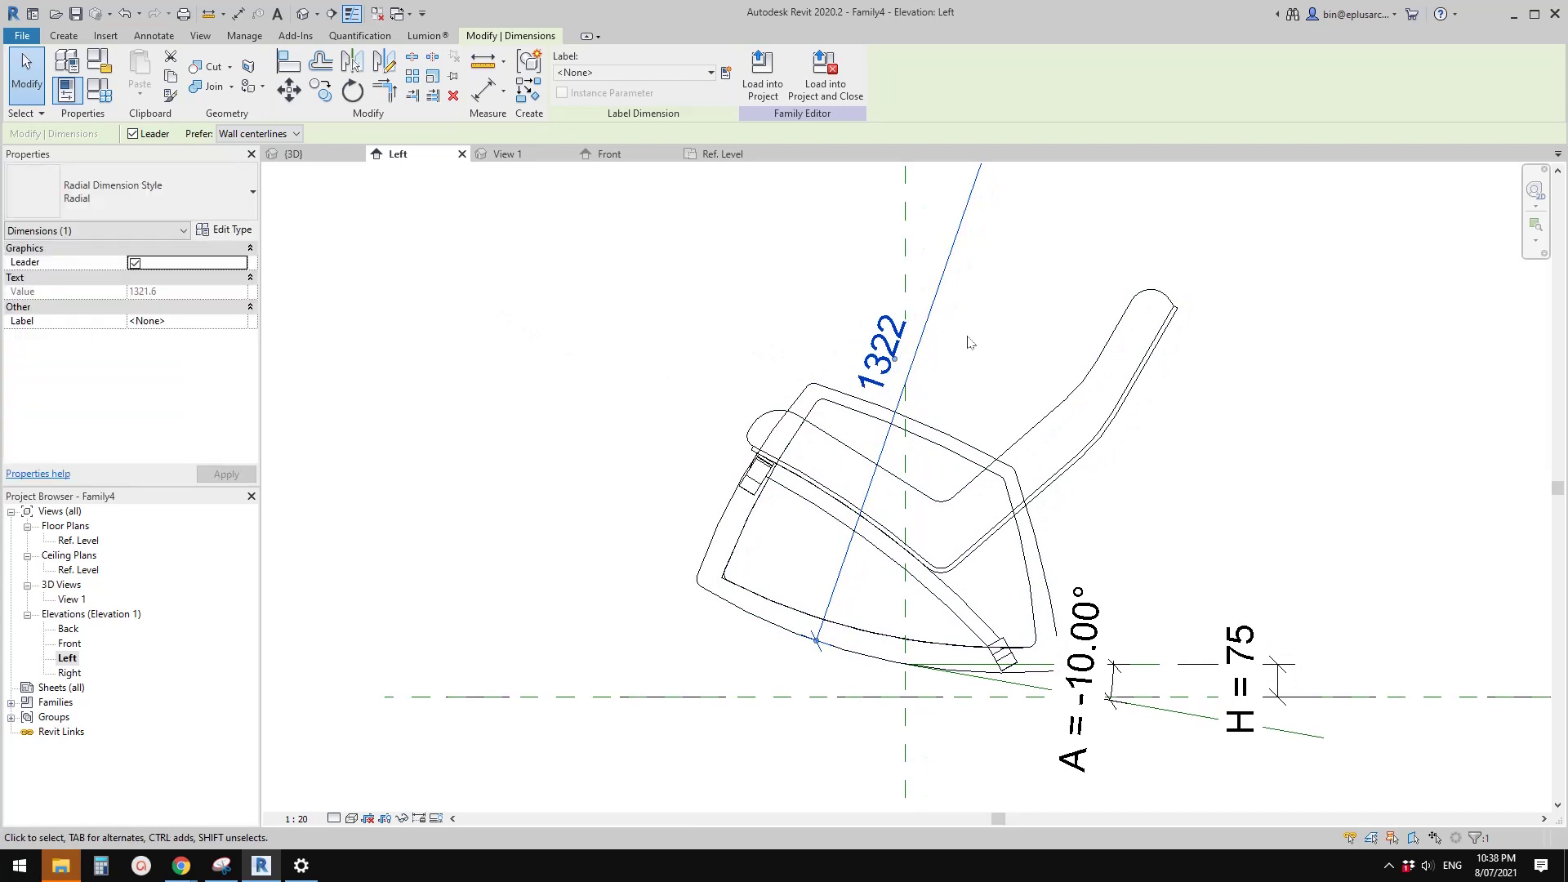
pyautogui.click(932, 306)
pyautogui.click(99, 90)
# Give H the formula 1321.6*(1-COS(A)) so it computes to about 20.
pyautogui.click(631, 360)
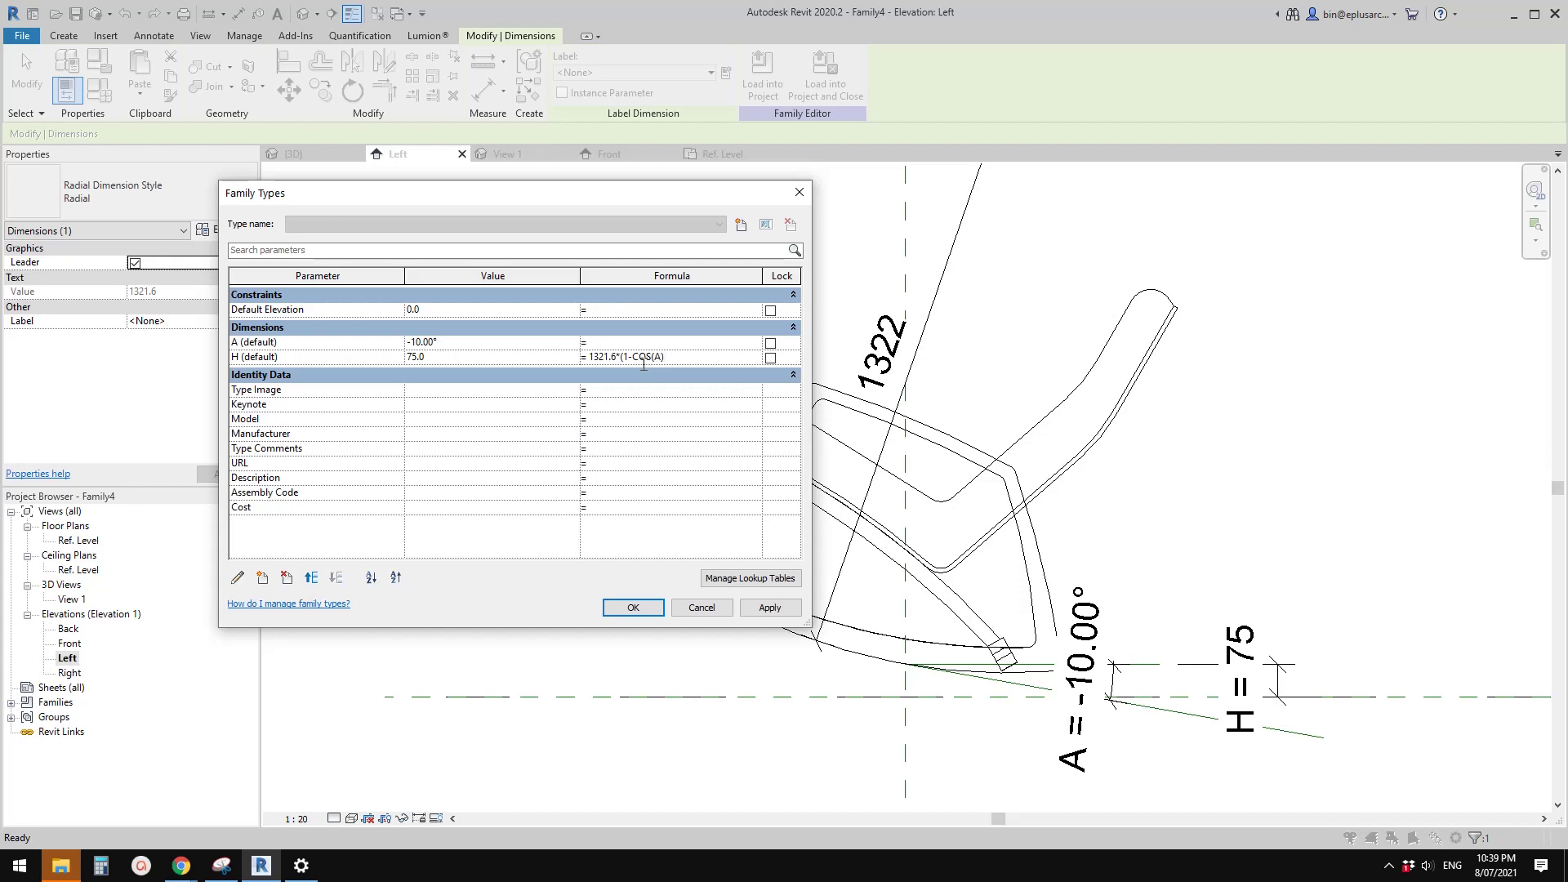
pyautogui.click(679, 411)
pyautogui.click(770, 607)
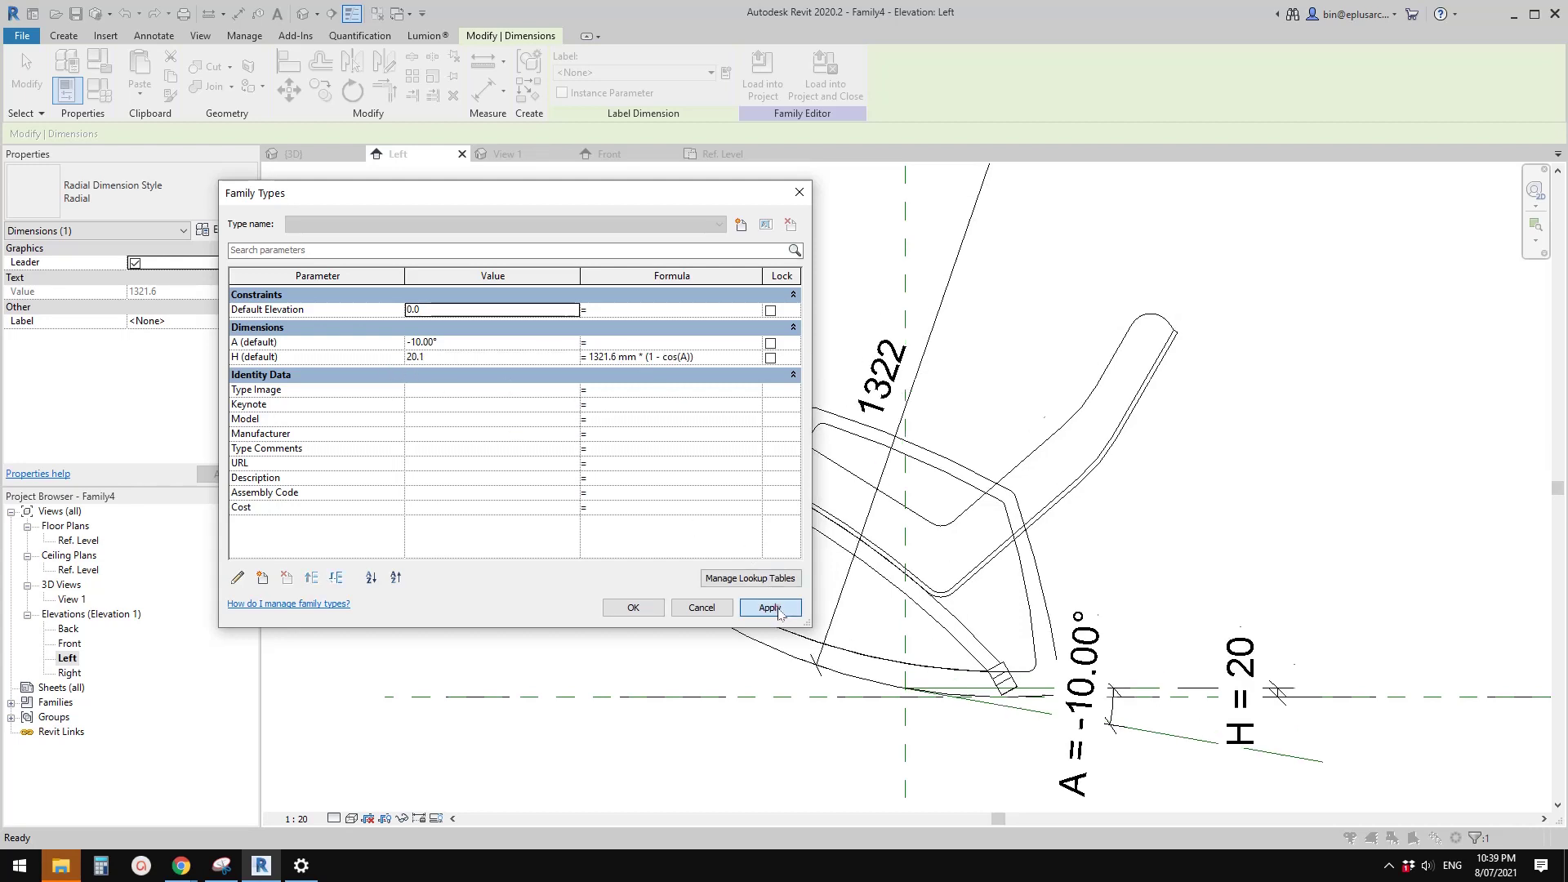
pyautogui.click(645, 608)
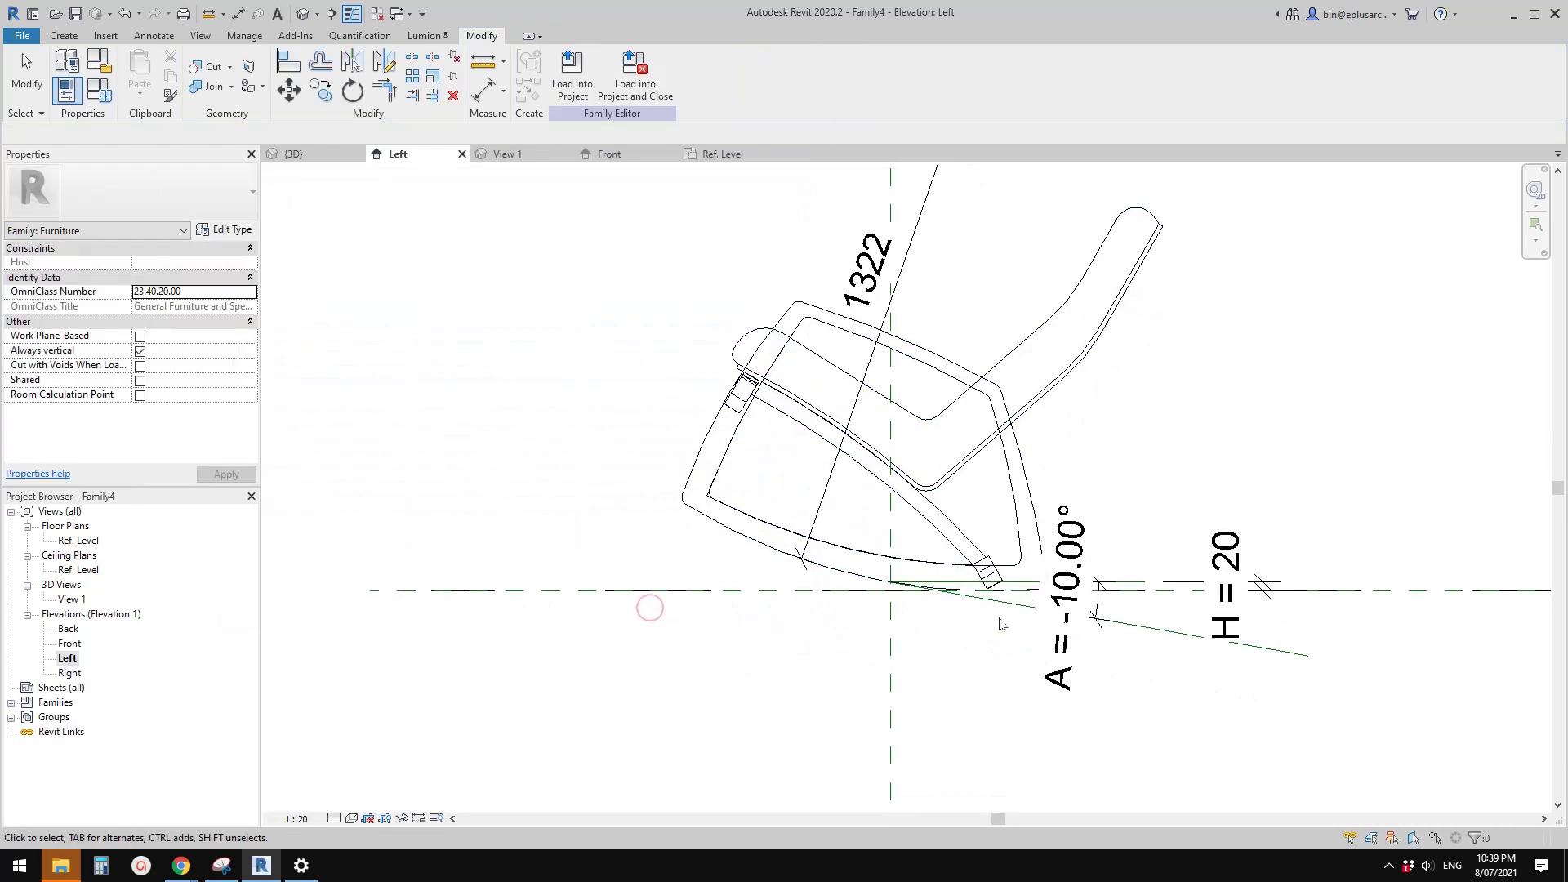
pyautogui.scroll(5, 647, 588)
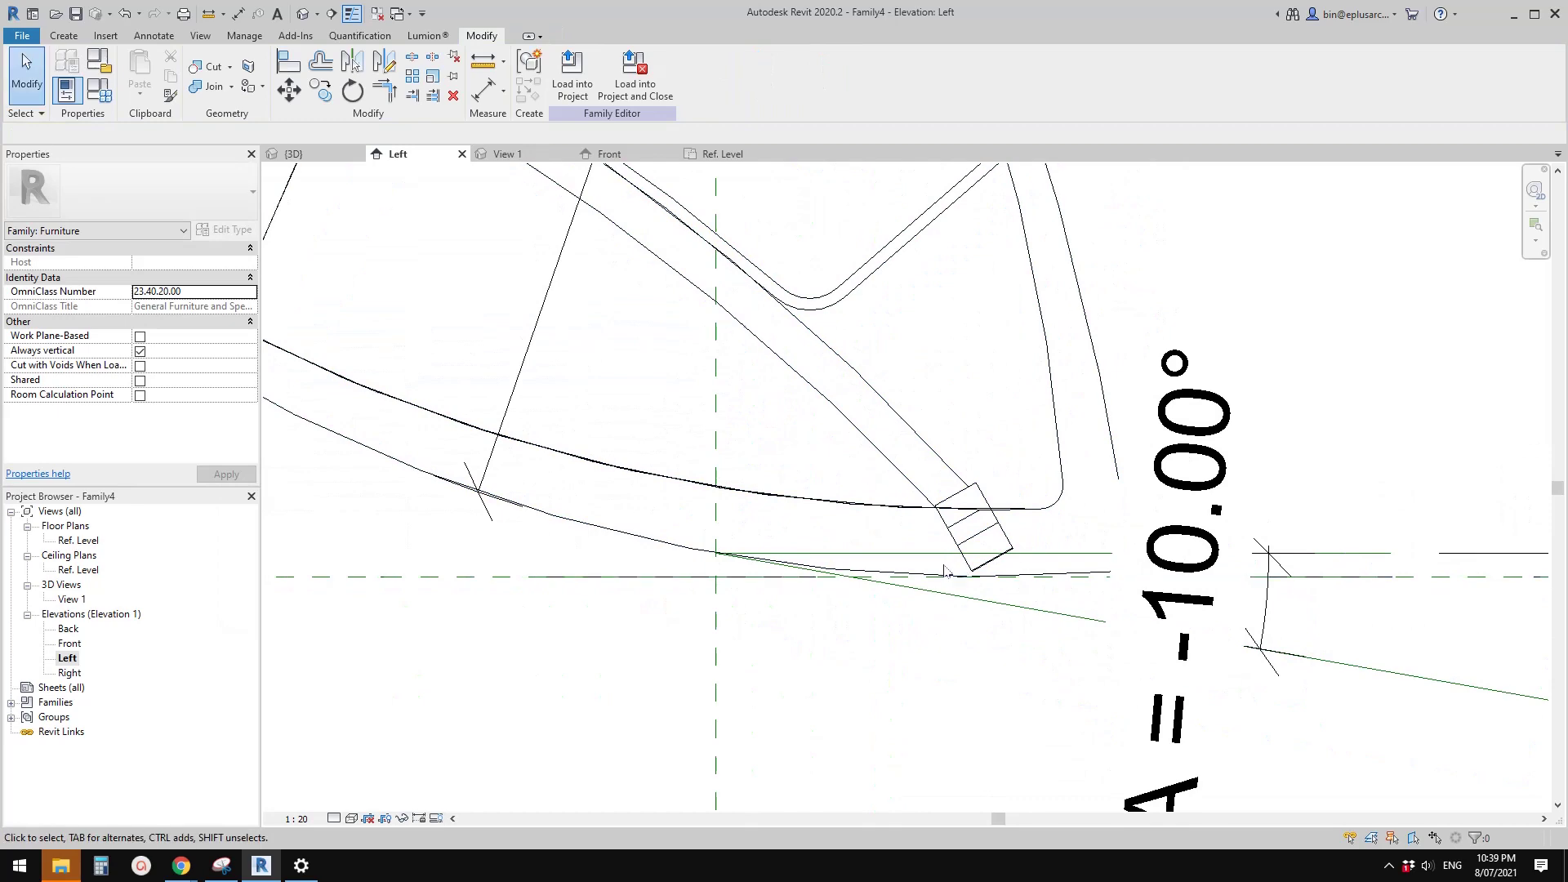
pyautogui.scroll(-5, 911, 605)
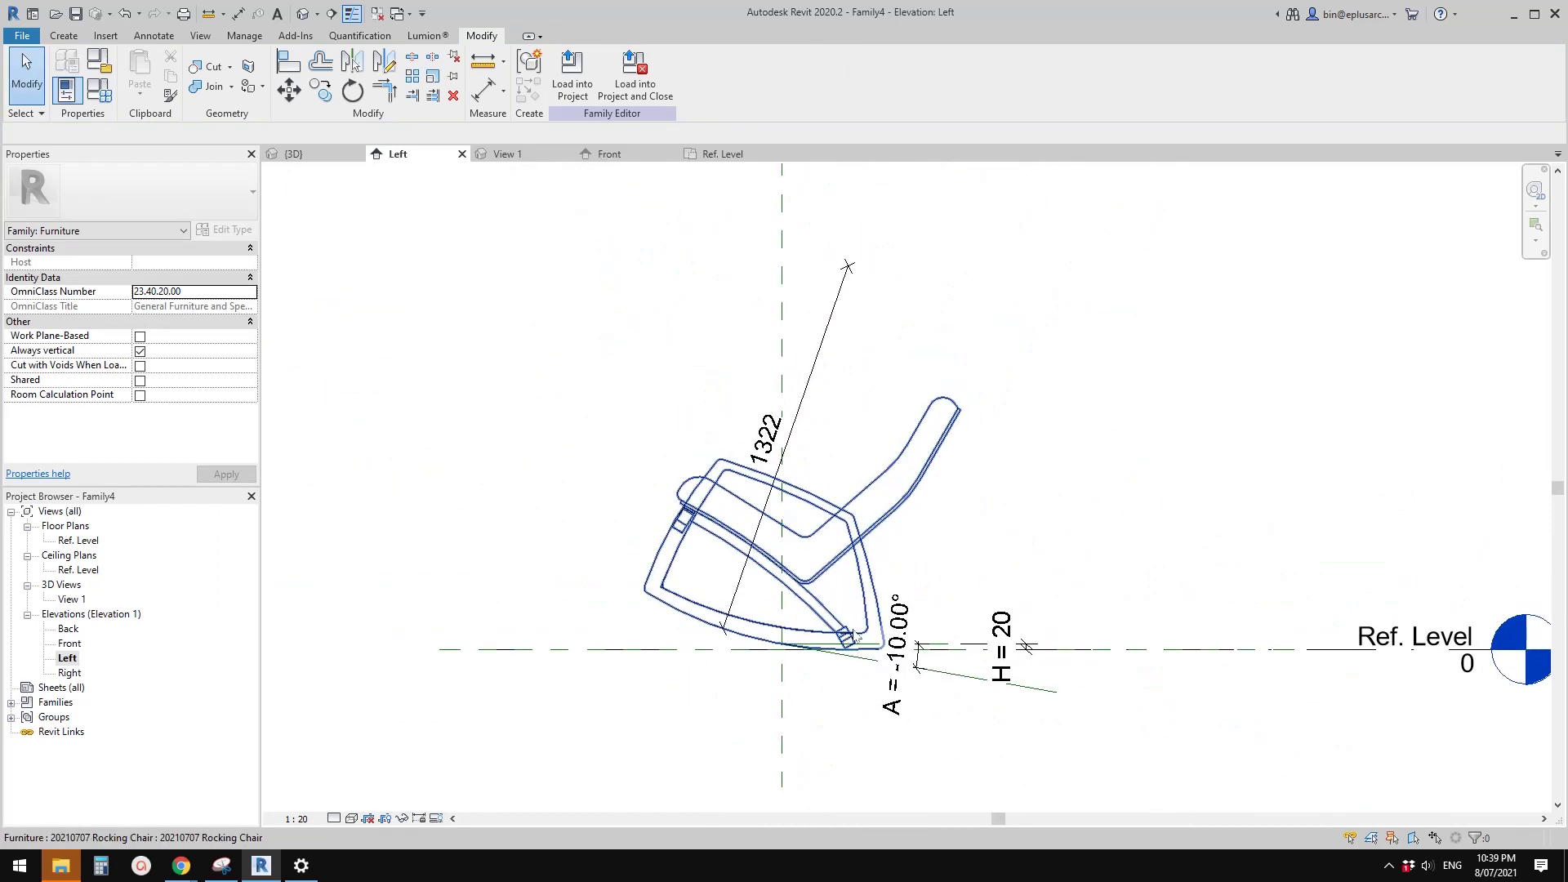
pyautogui.moveTo(846, 623); pyautogui.dragTo(836, 620, button='middle')
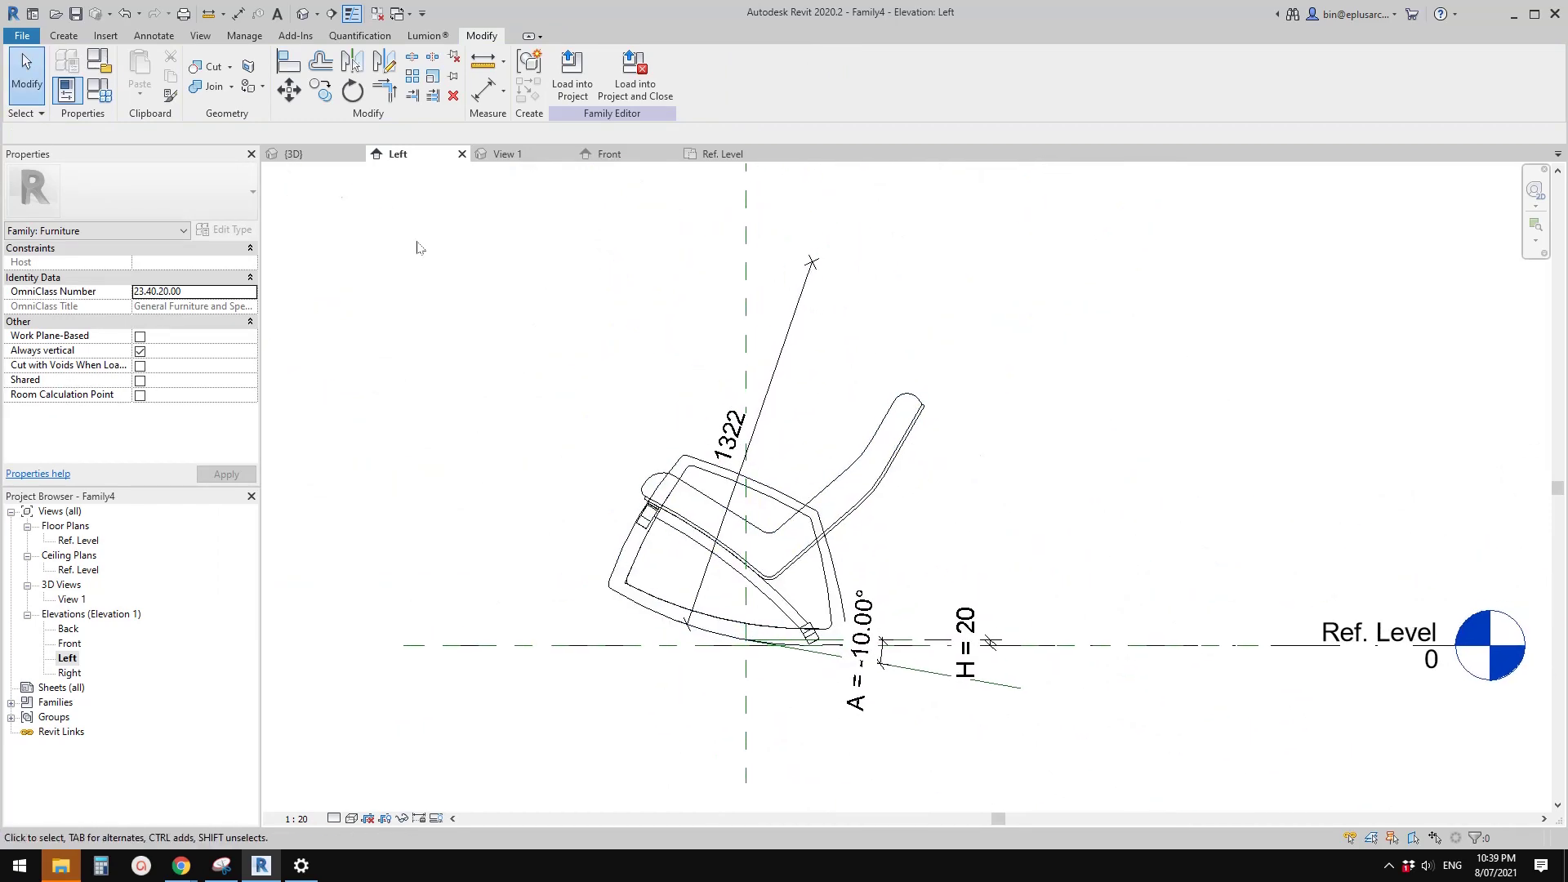
pyautogui.click(63, 35)
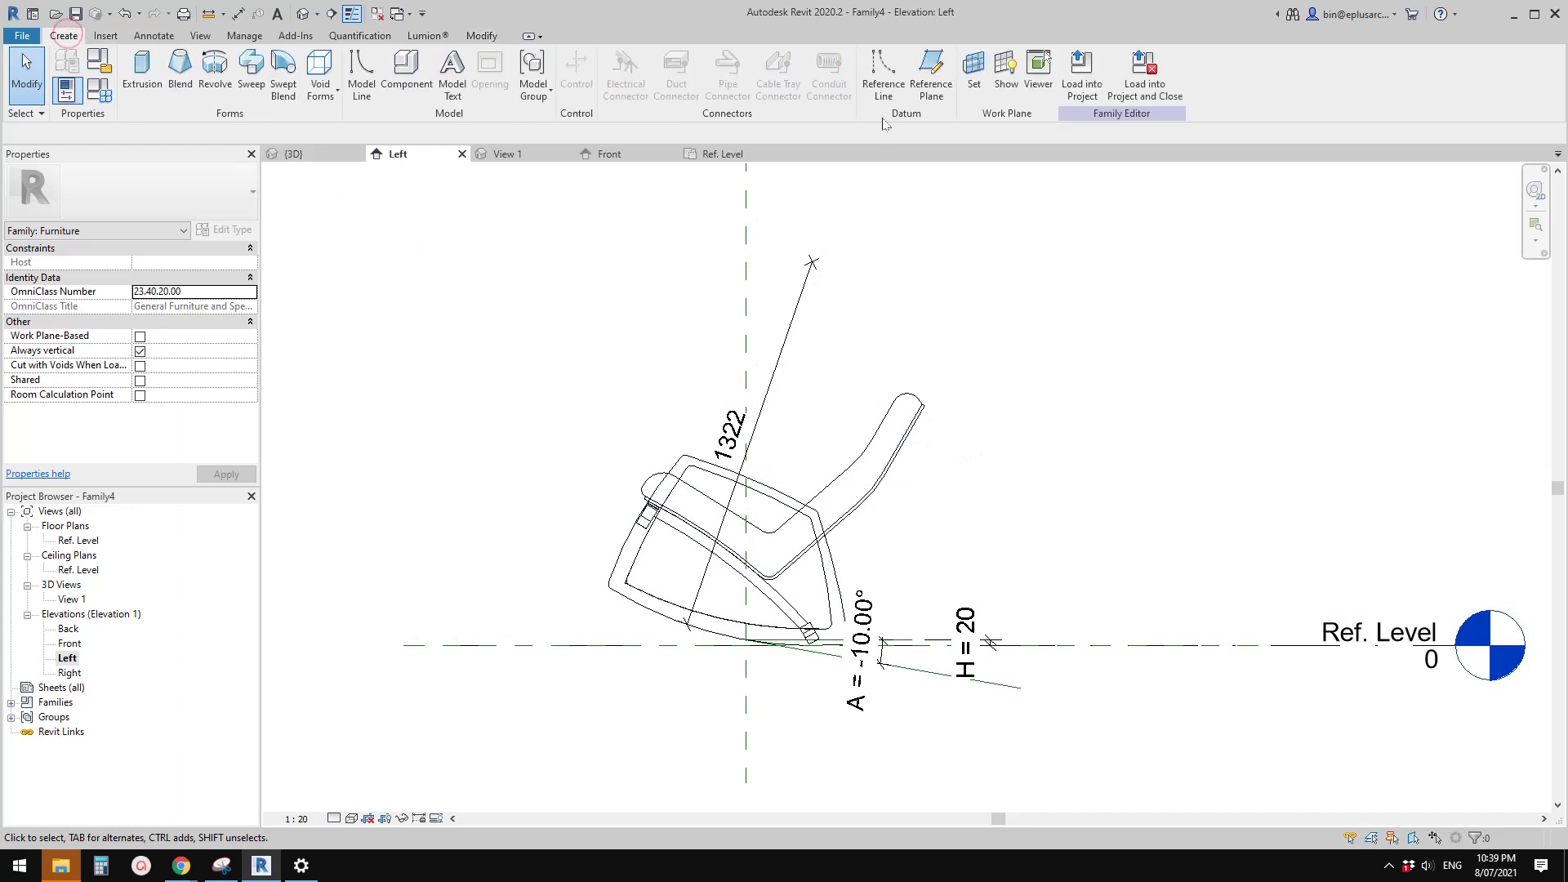
# Draw a vertical reference line to the right of the chair.
pyautogui.click(883, 67)
pyautogui.click(1125, 485)
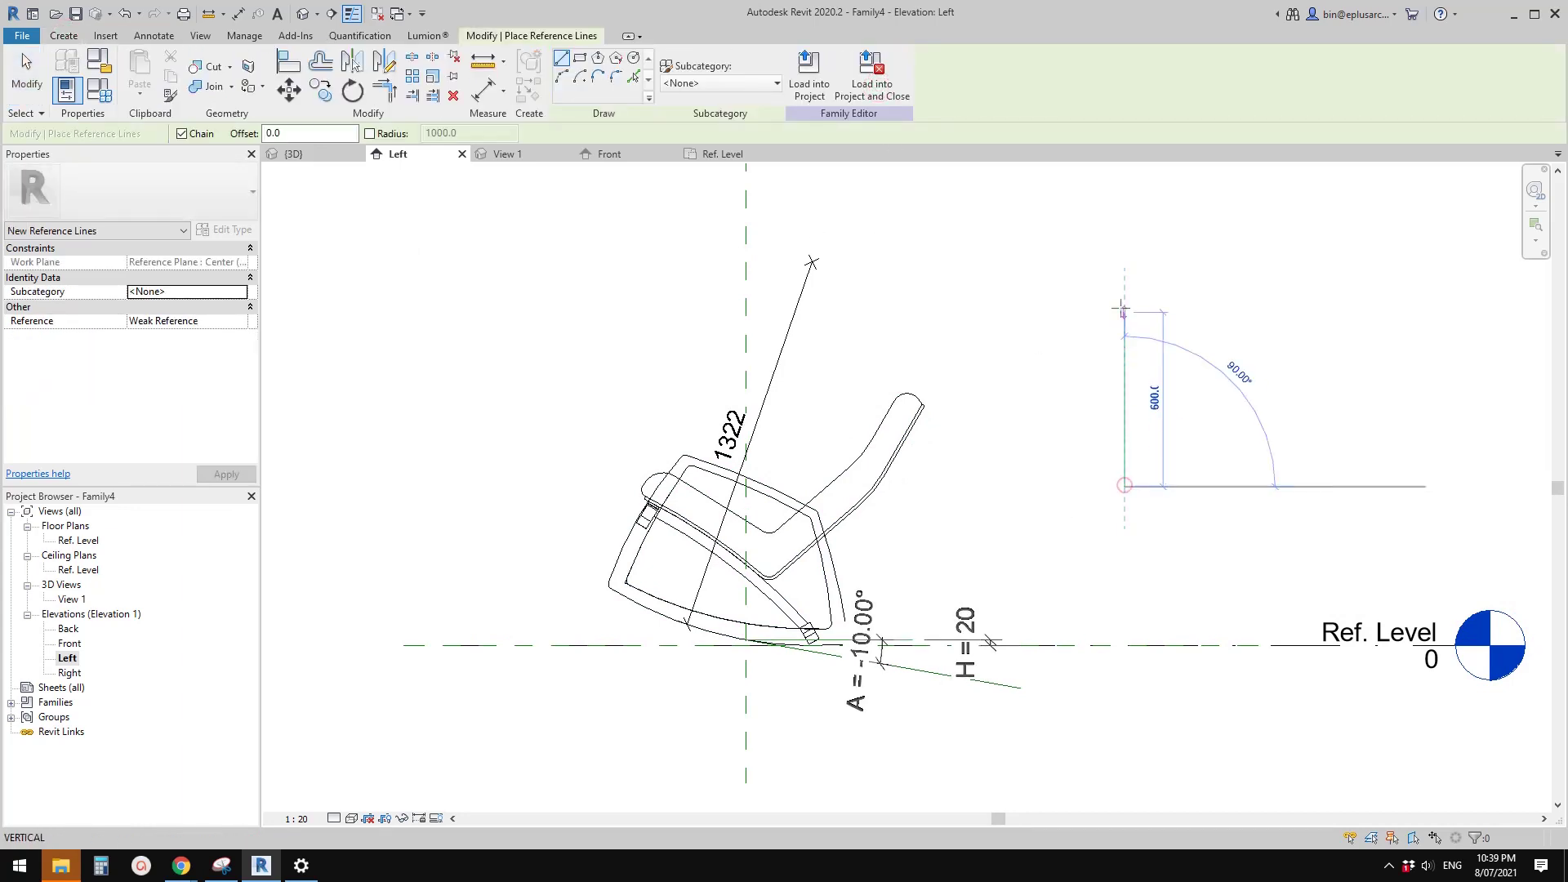
pyautogui.click(1125, 294)
pyautogui.press('Escape')
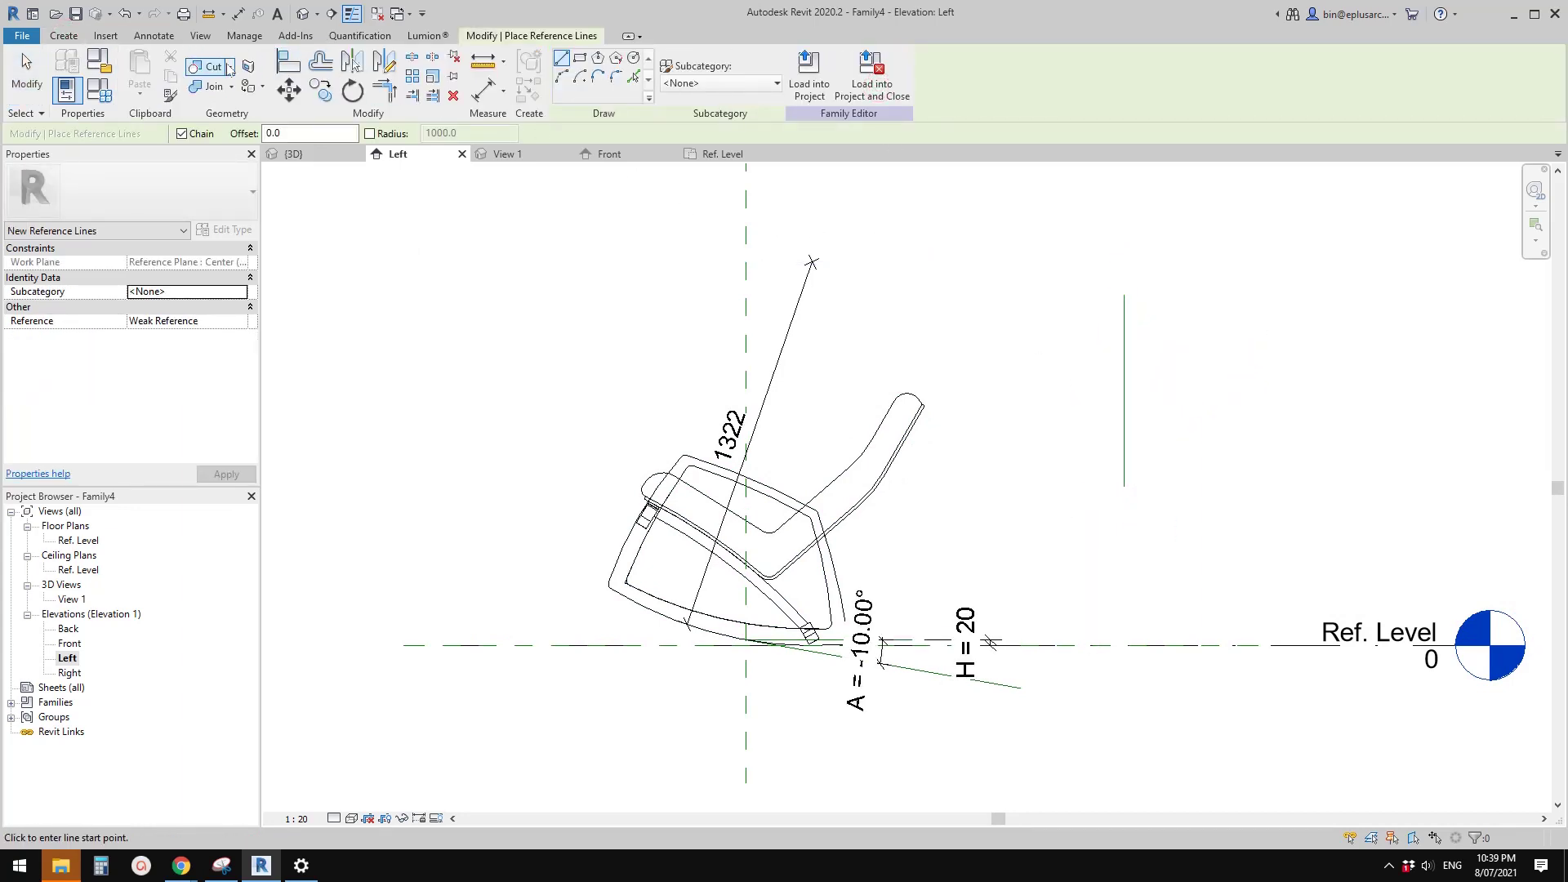
# Make the vertical reference line the work plane and draw a sloped reference line from its base.
pyautogui.click(63, 35)
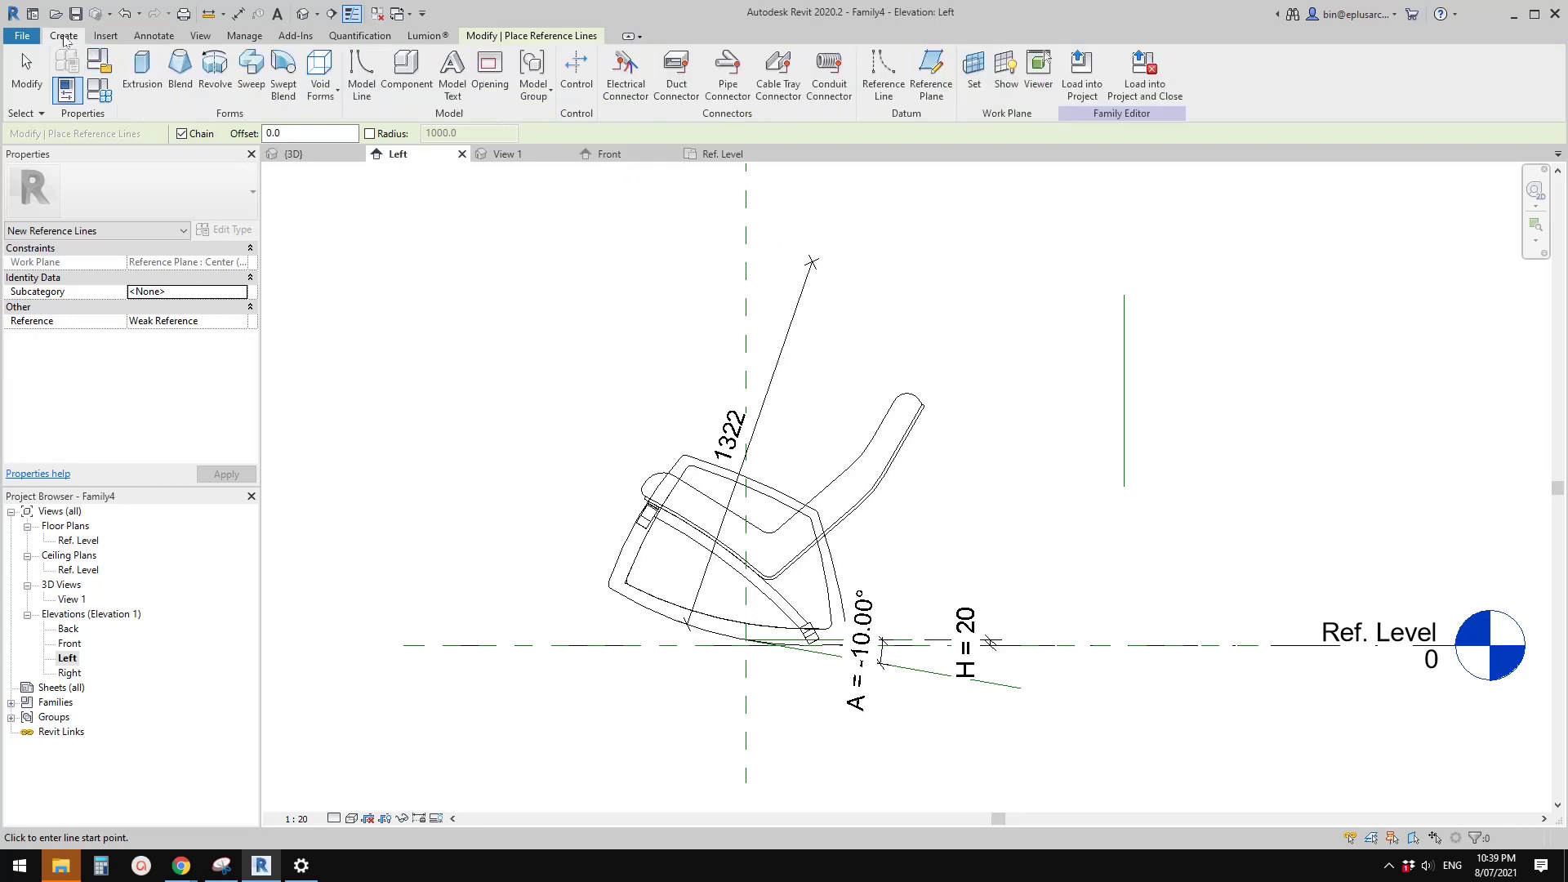
pyautogui.click(972, 73)
pyautogui.click(730, 421)
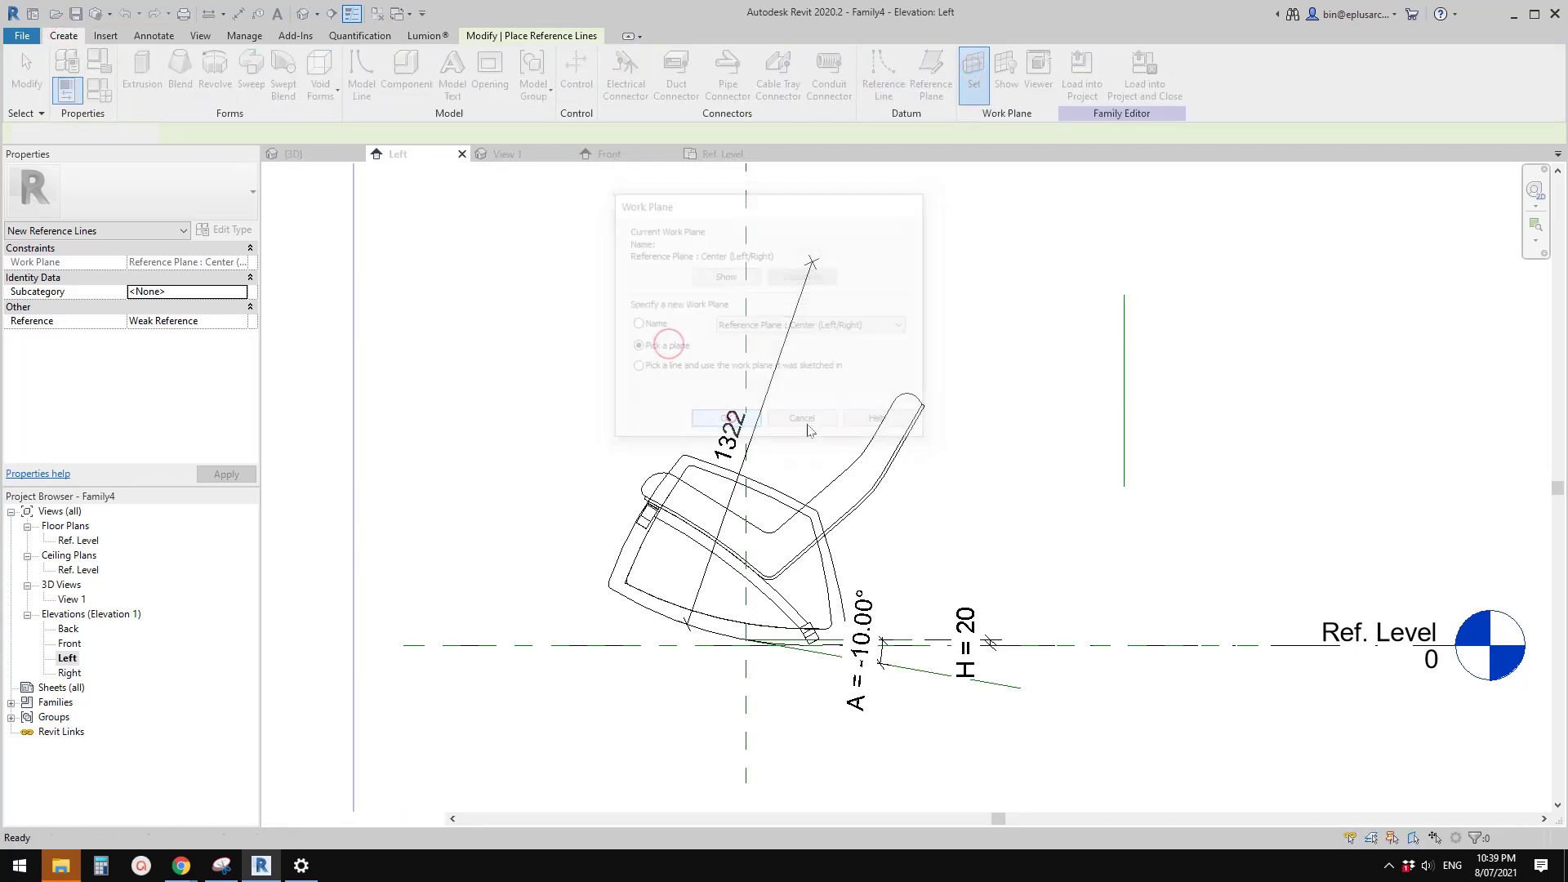
pyautogui.click(1125, 389)
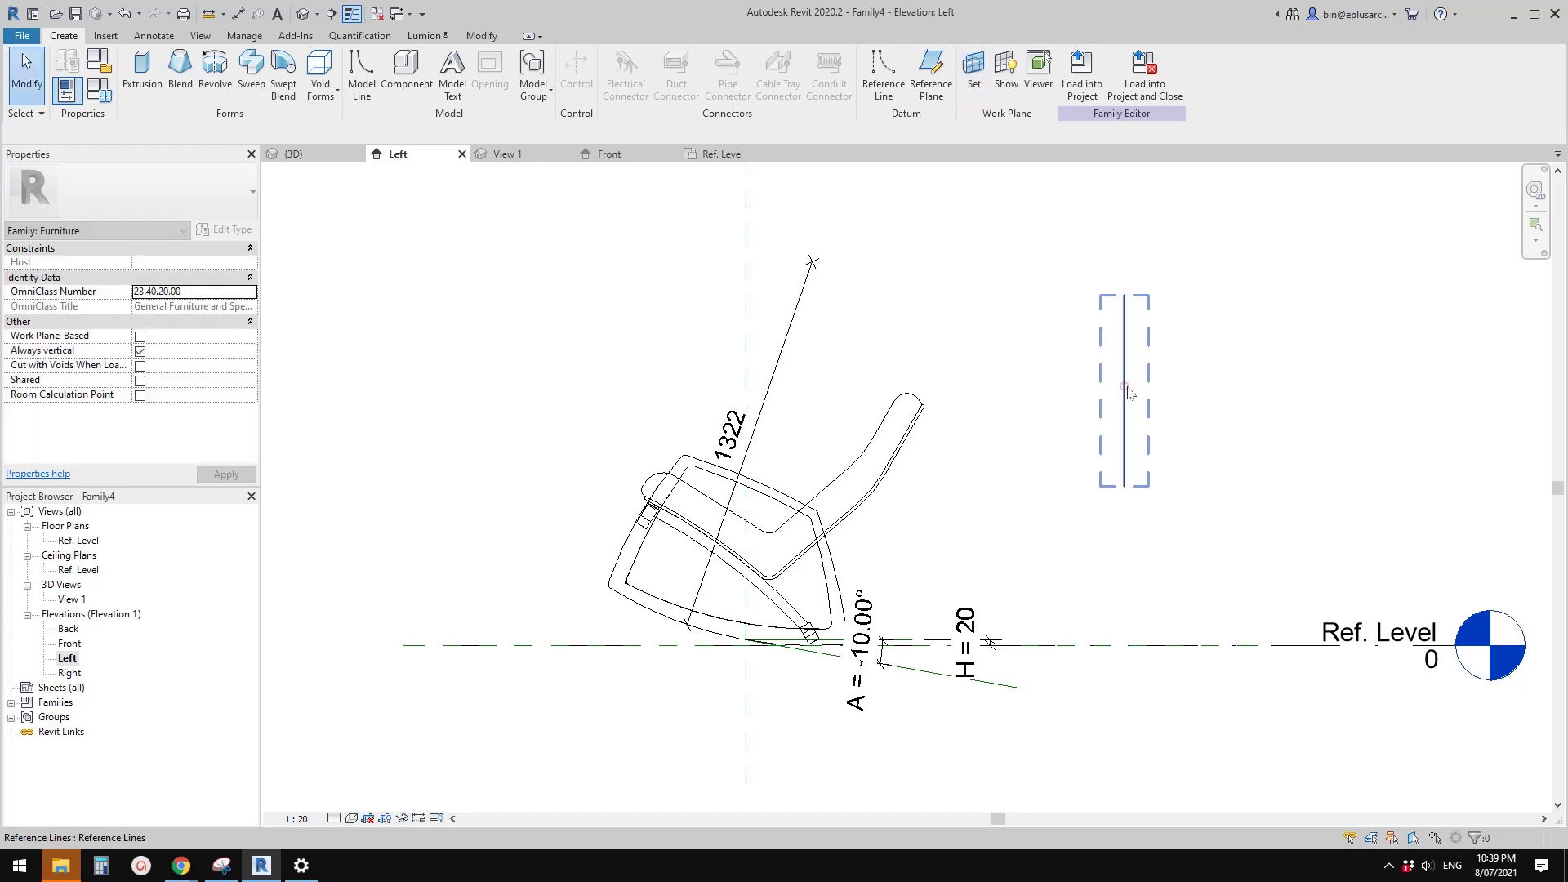
pyautogui.click(1124, 487)
pyautogui.click(1217, 363)
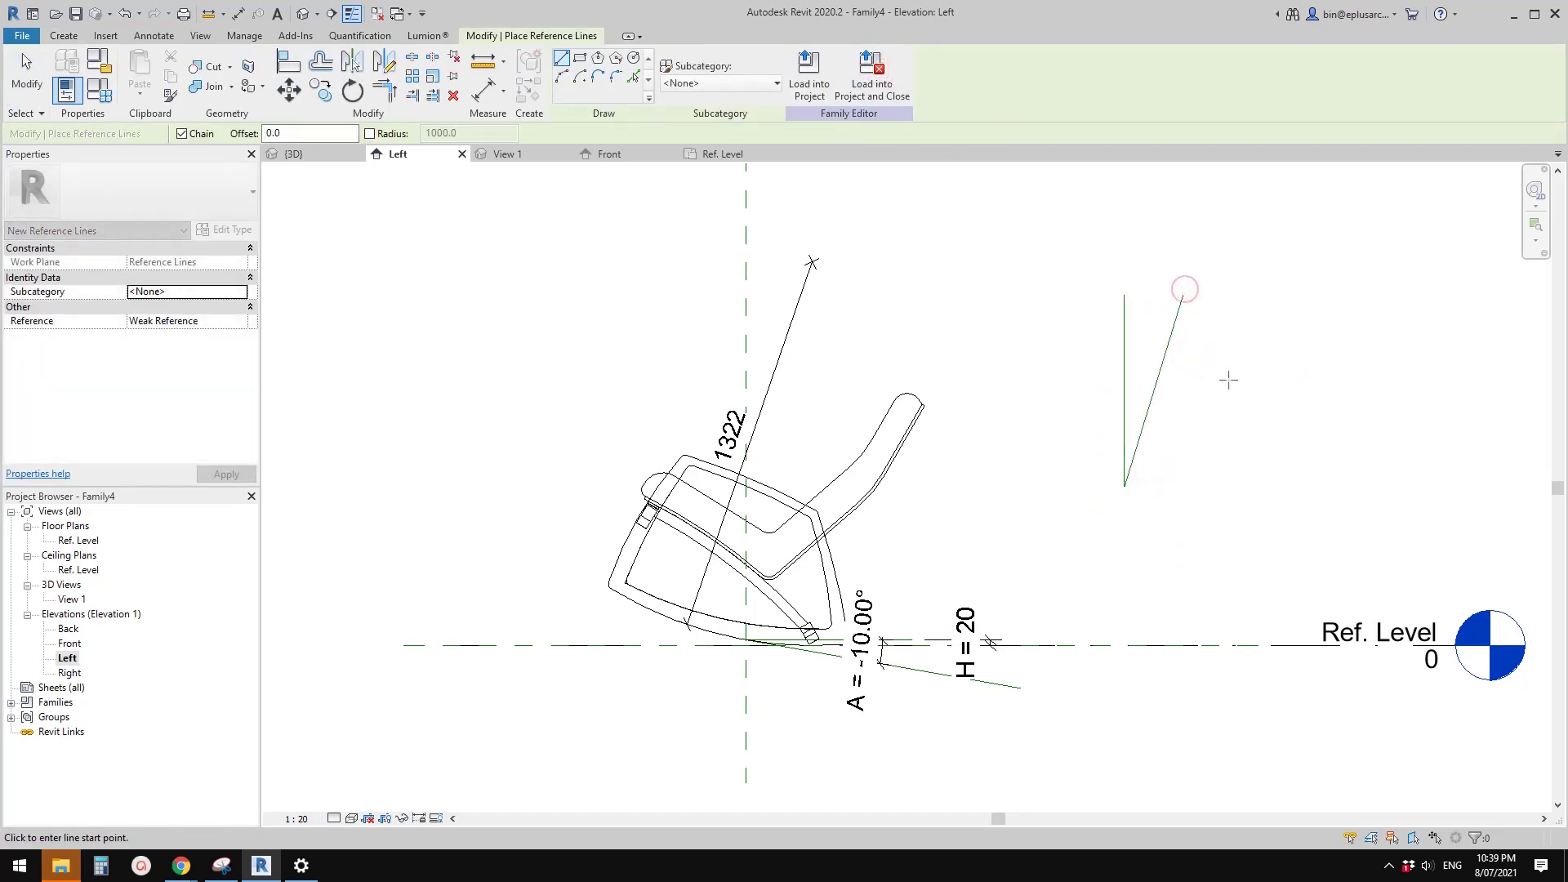
pyautogui.press('d')
# Add an angular dimension between the sloped and vertical reference lines and label it A.
pyautogui.press('i')
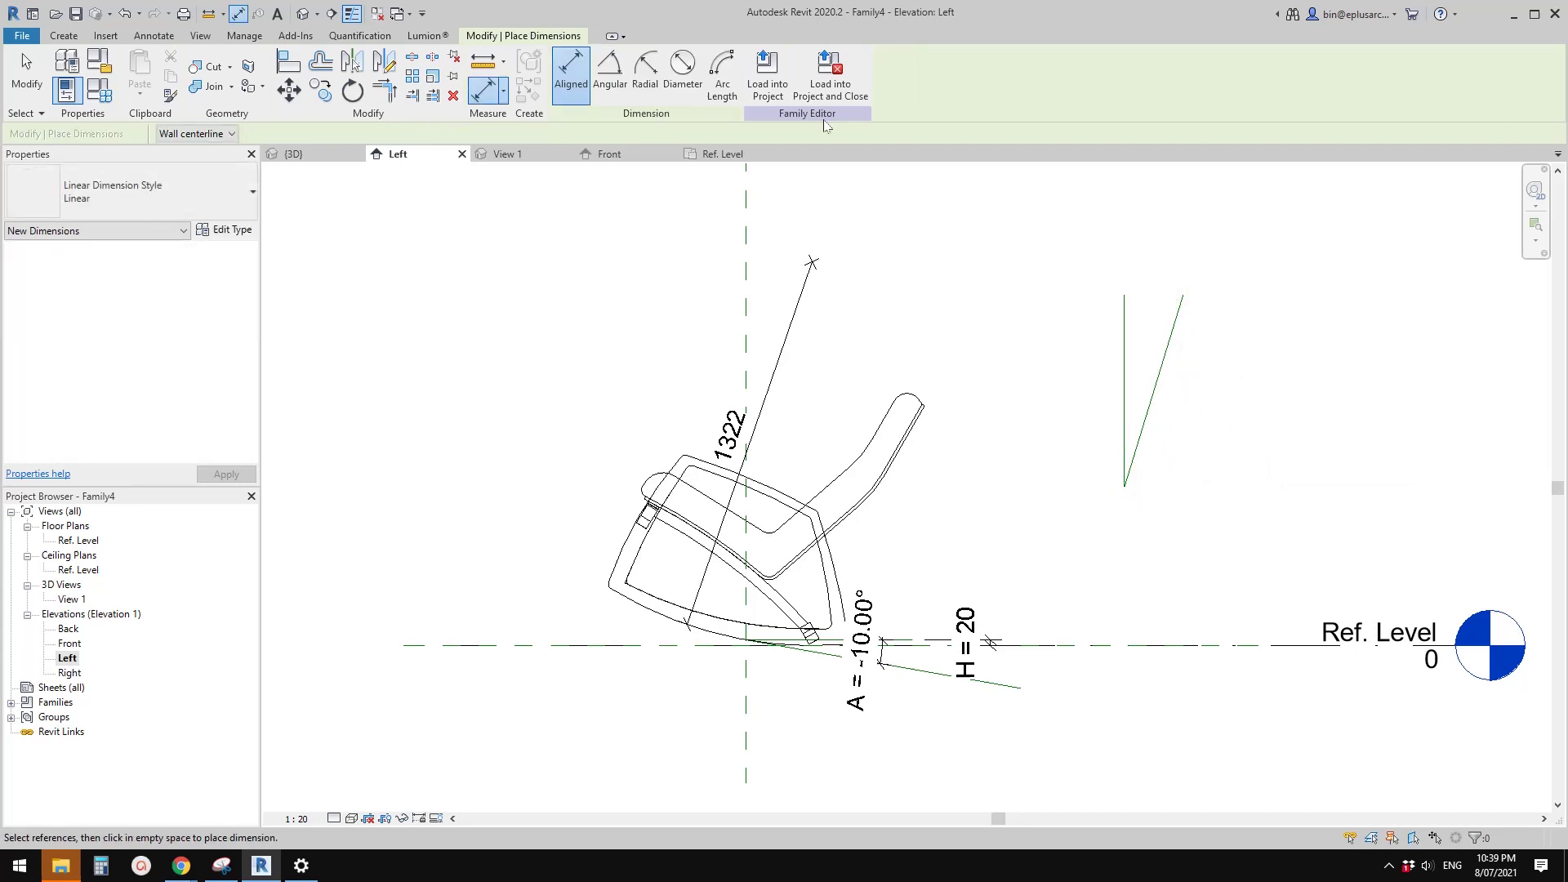
pyautogui.click(610, 74)
pyautogui.click(1141, 389)
pyautogui.click(1125, 392)
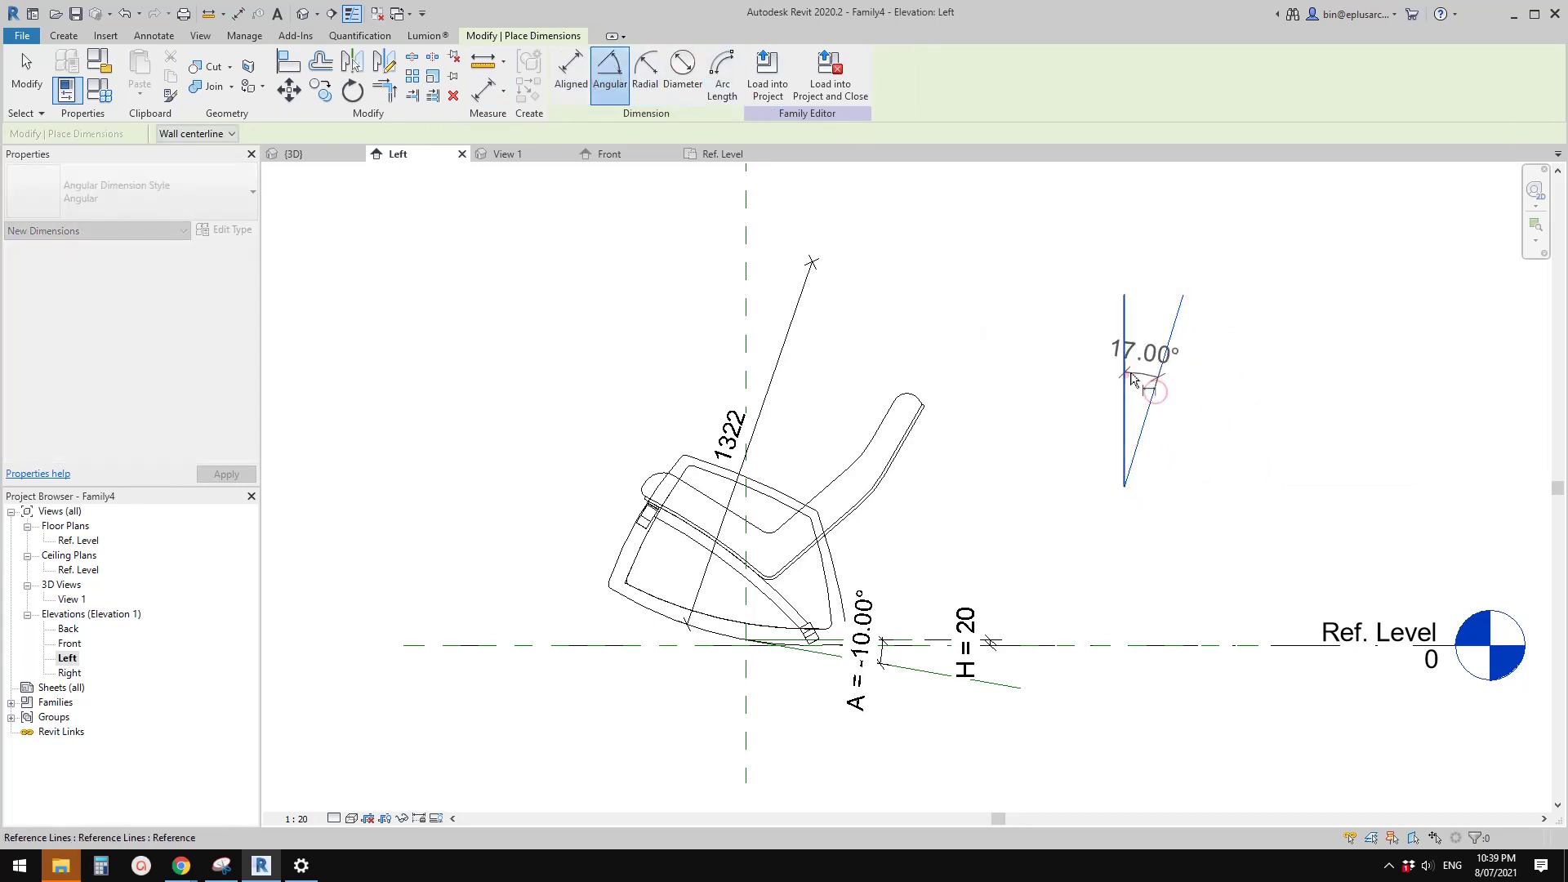
pyautogui.click(1148, 360)
pyautogui.press('Escape')
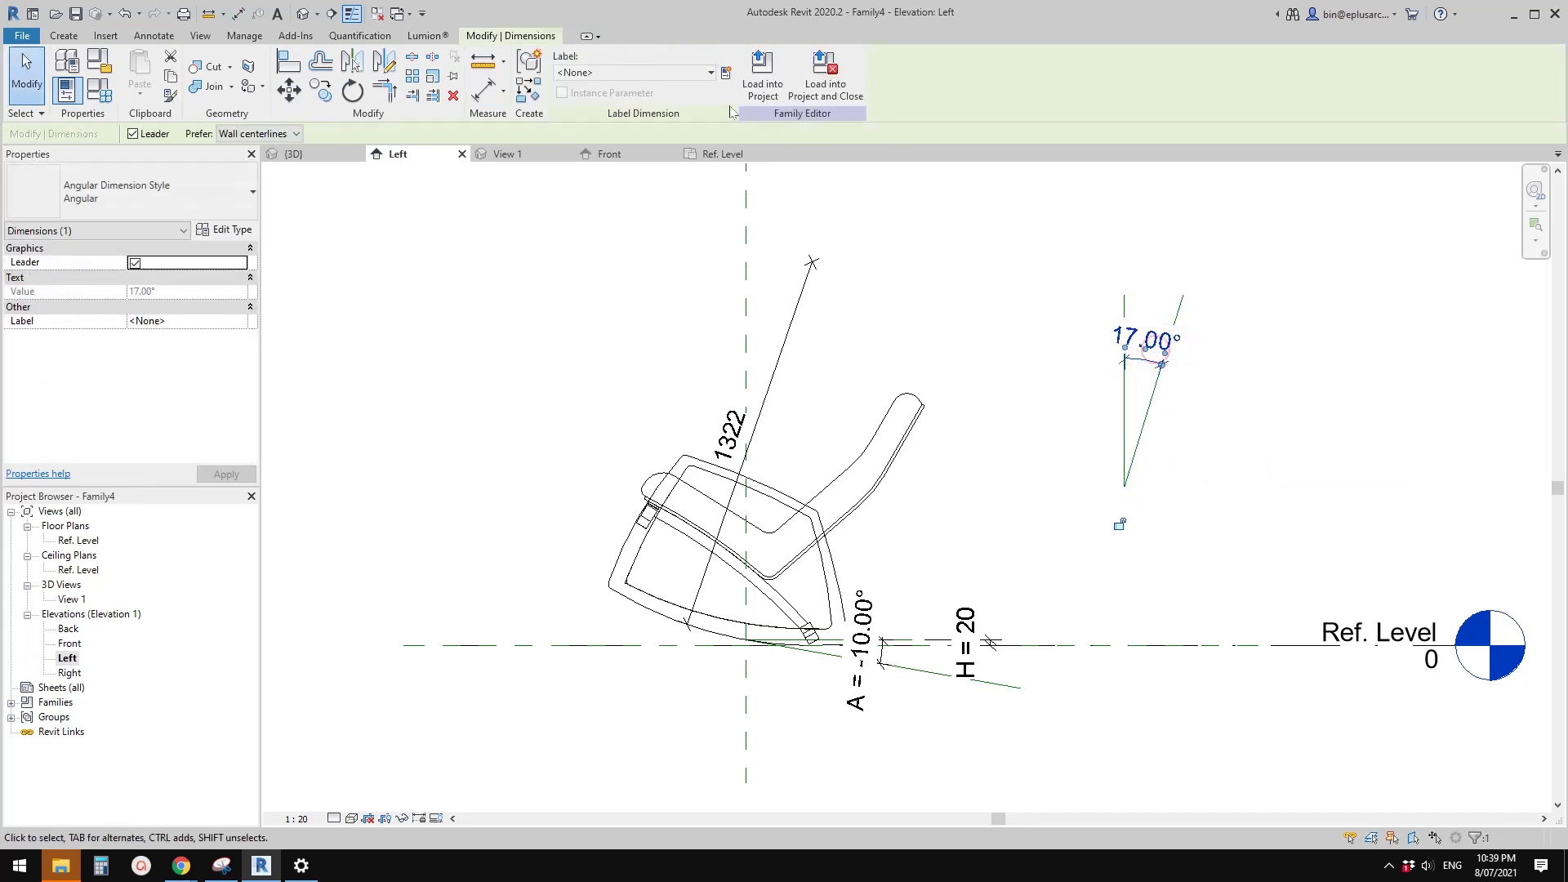
pyautogui.click(683, 73)
pyautogui.click(580, 129)
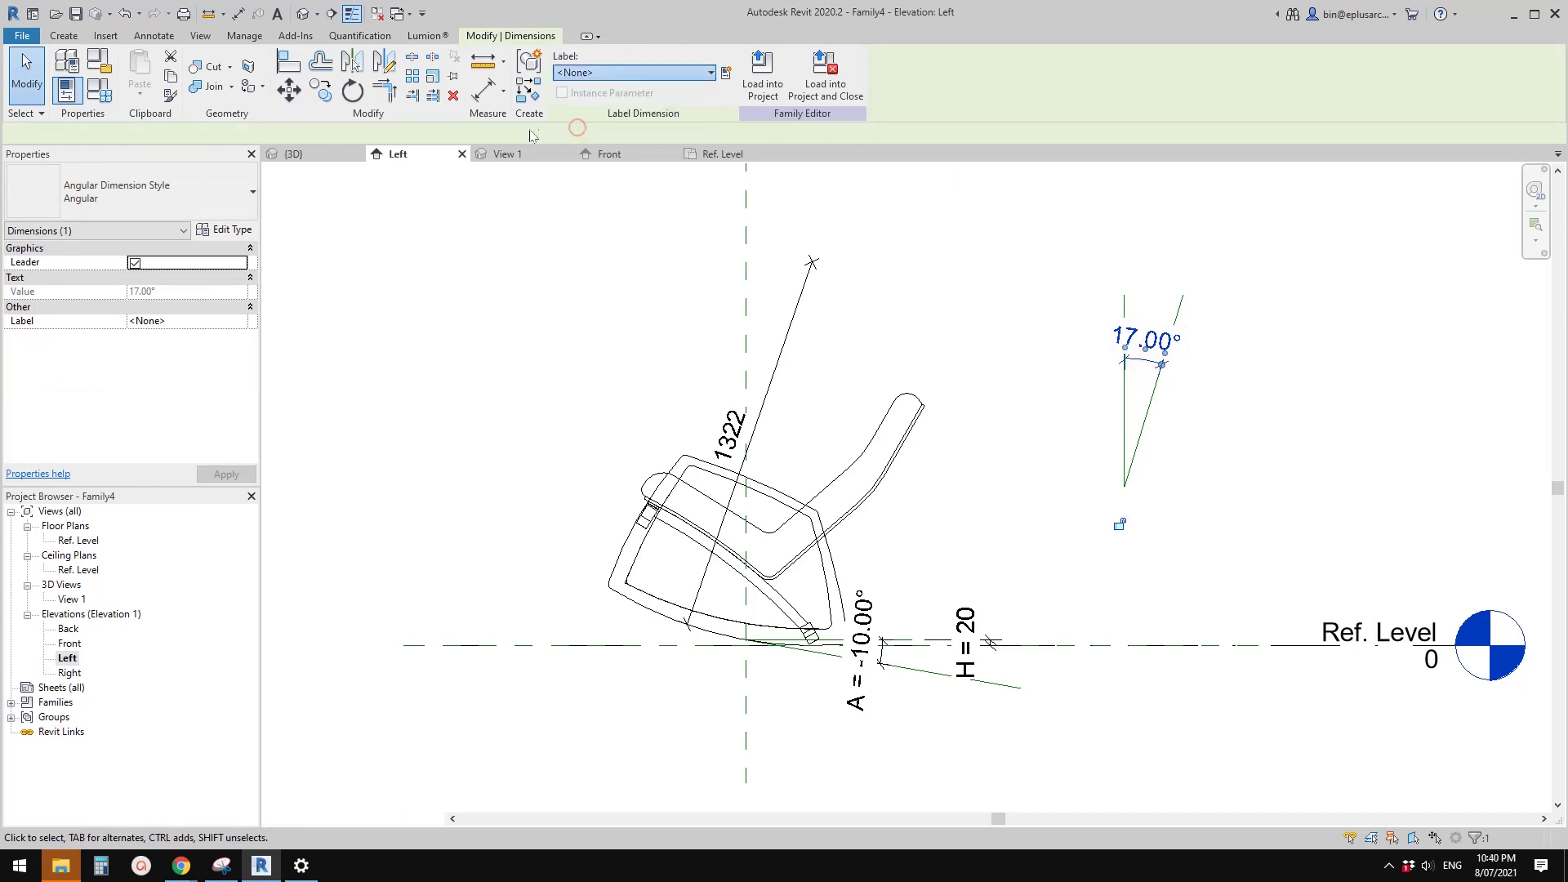
pyautogui.press('Escape')
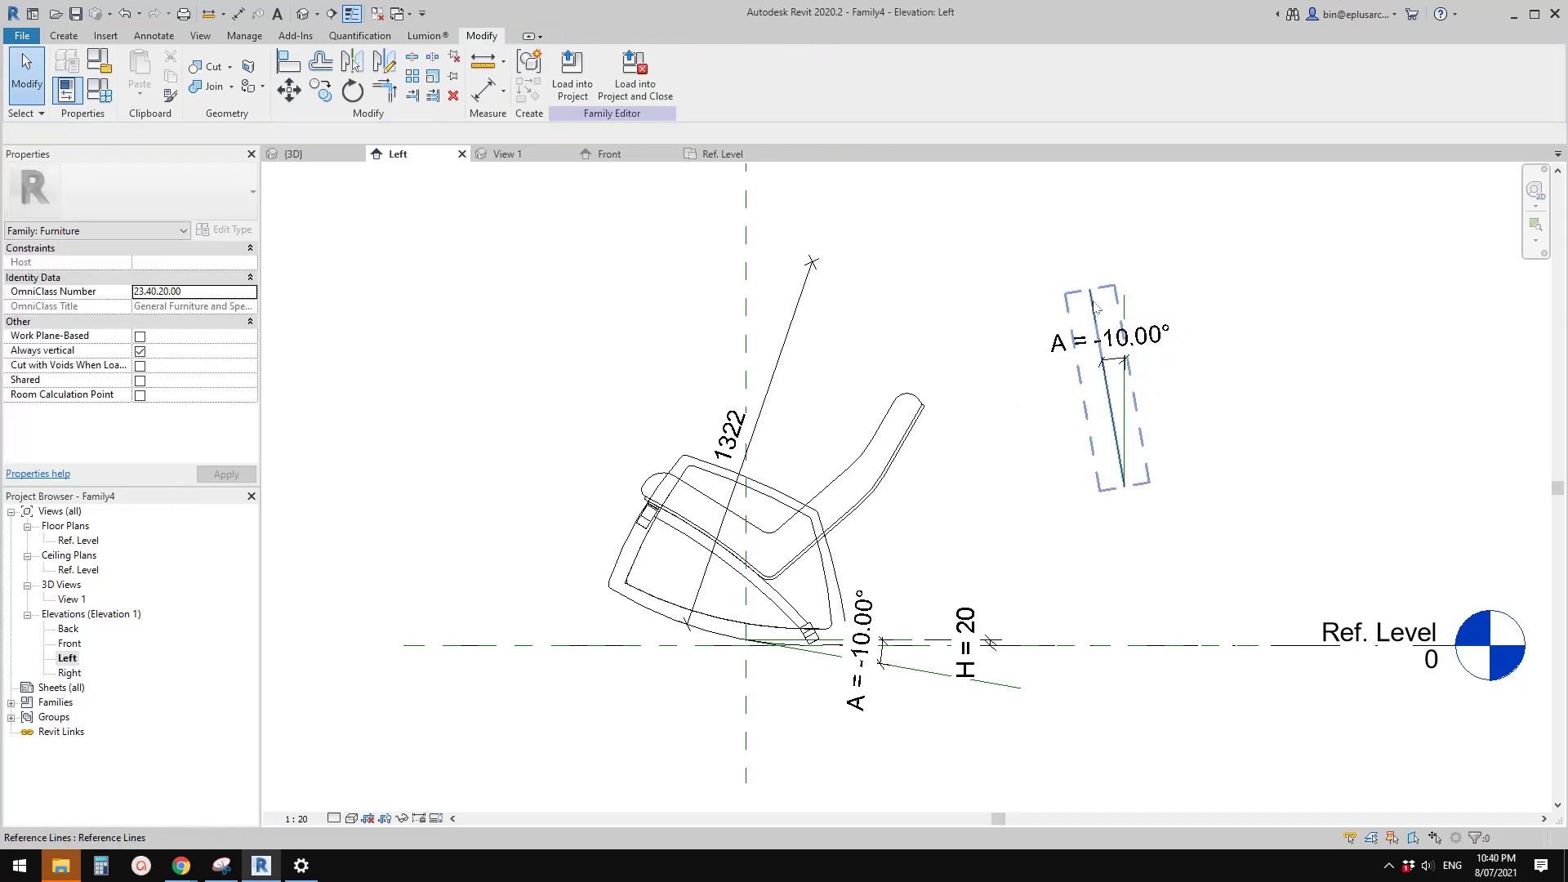
pyautogui.click(1097, 307)
# Swing the sloped reference line's top to flex A to -355.00°, rocking the chair to H = 5.
pyautogui.moveTo(1093, 290); pyautogui.dragTo(1144, 308)
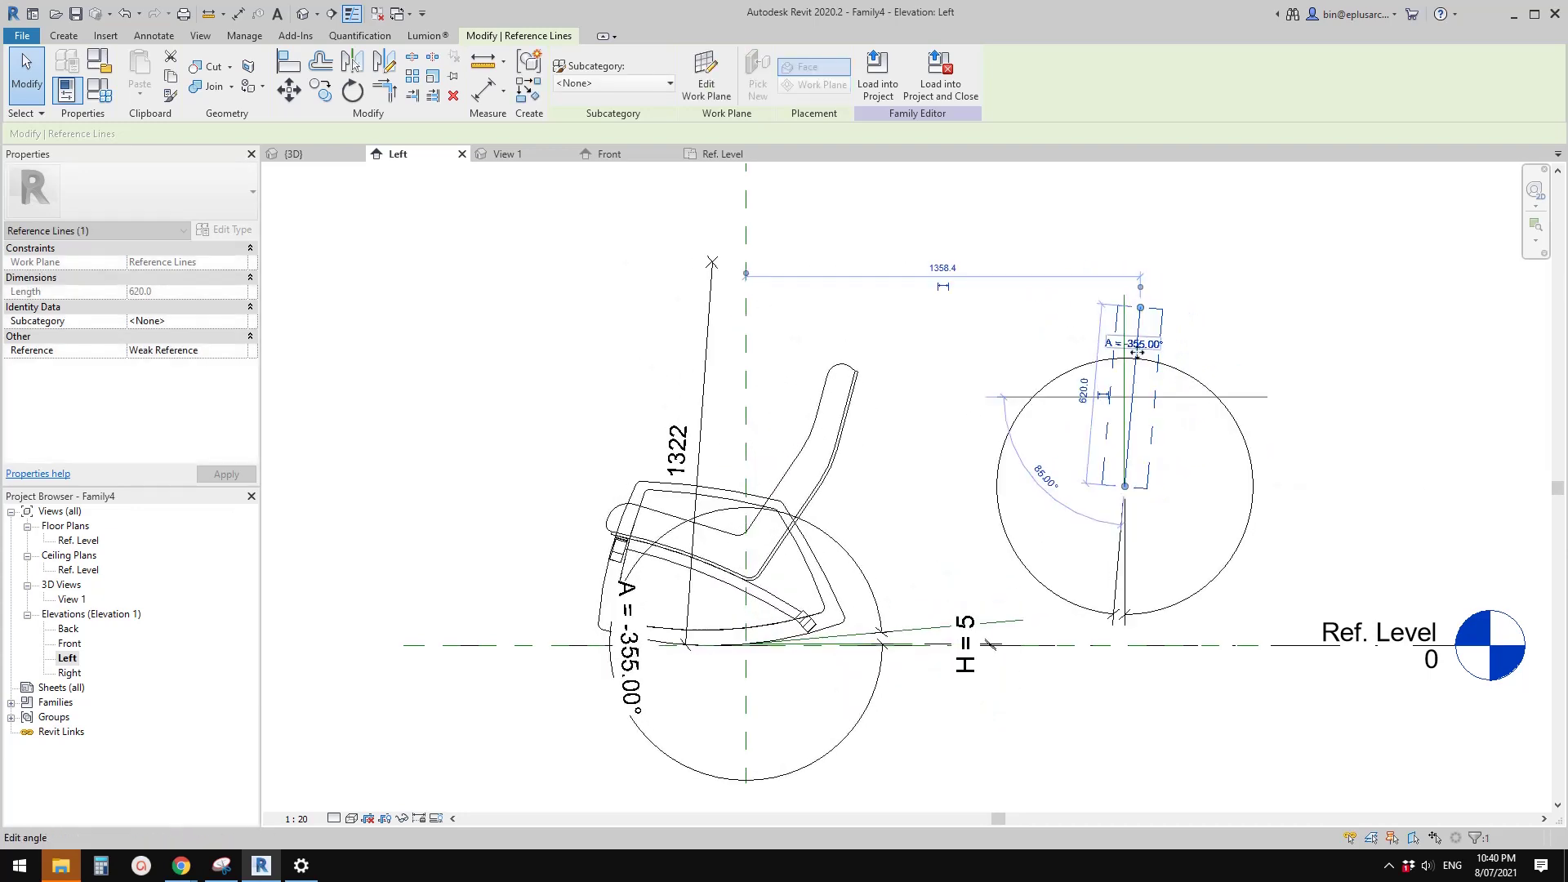
pyautogui.click(1095, 425)
pyautogui.scroll(2, 1075, 496)
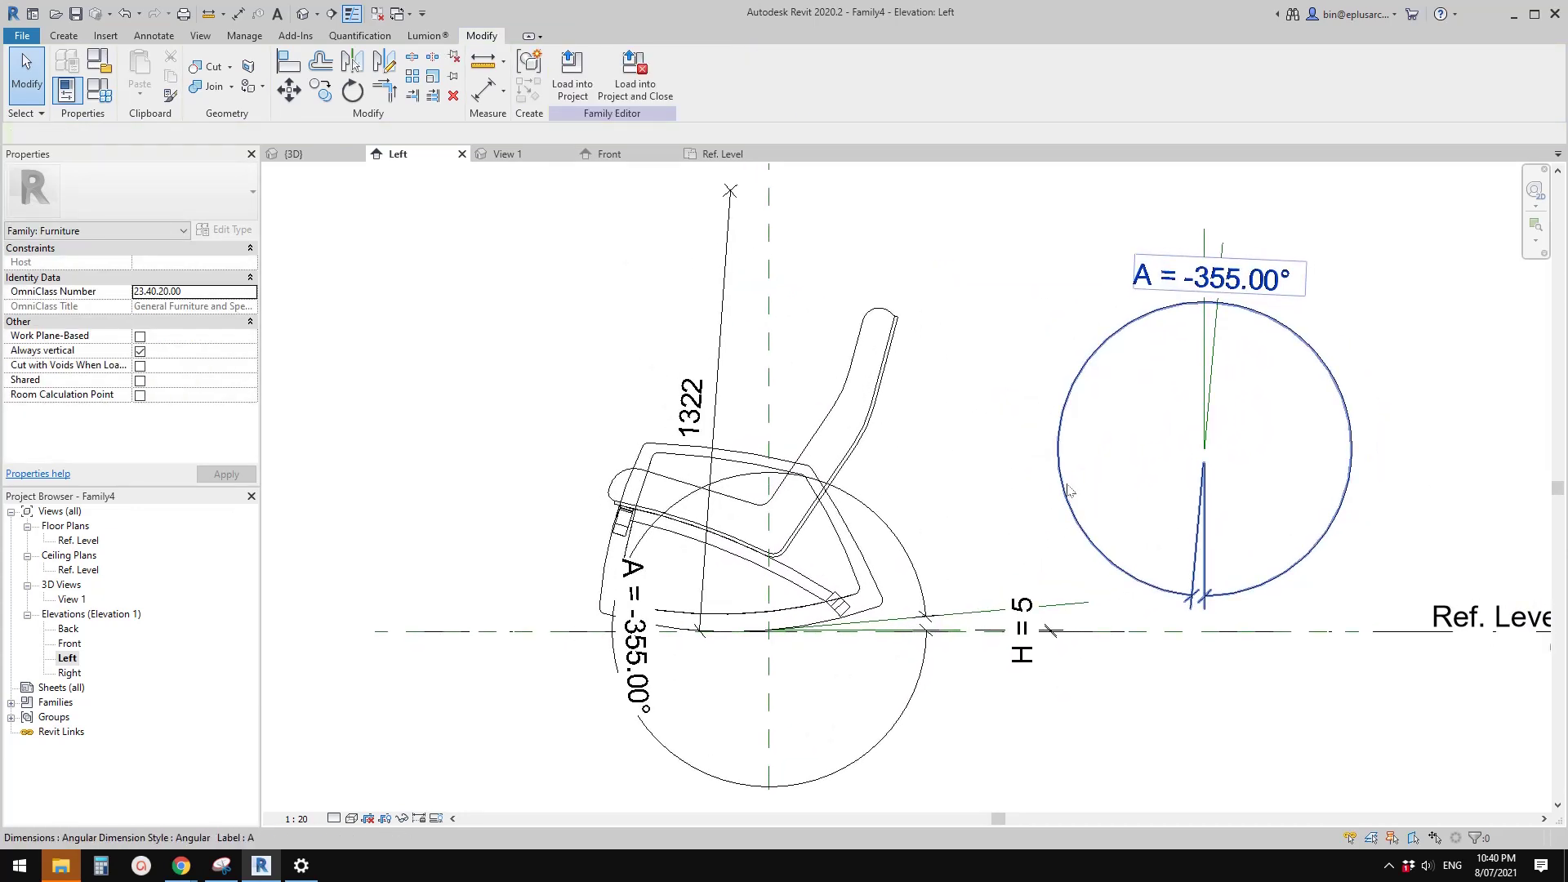
pyautogui.moveTo(1069, 489); pyautogui.dragTo(1064, 488, button='middle')
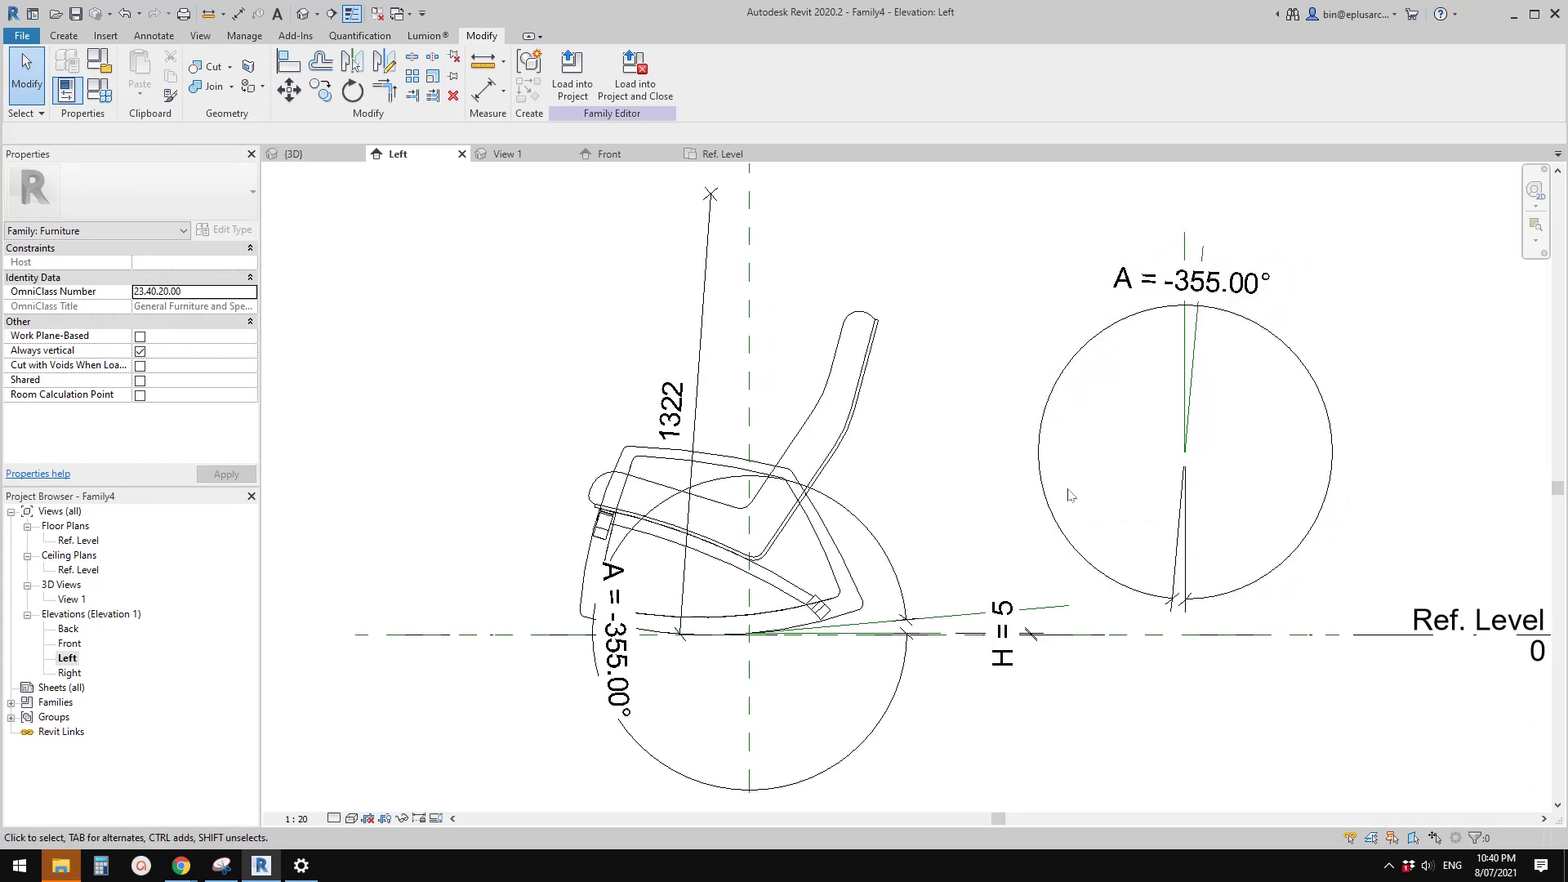
pyautogui.moveTo(1071, 492); pyautogui.dragTo(1060, 499, button='middle')
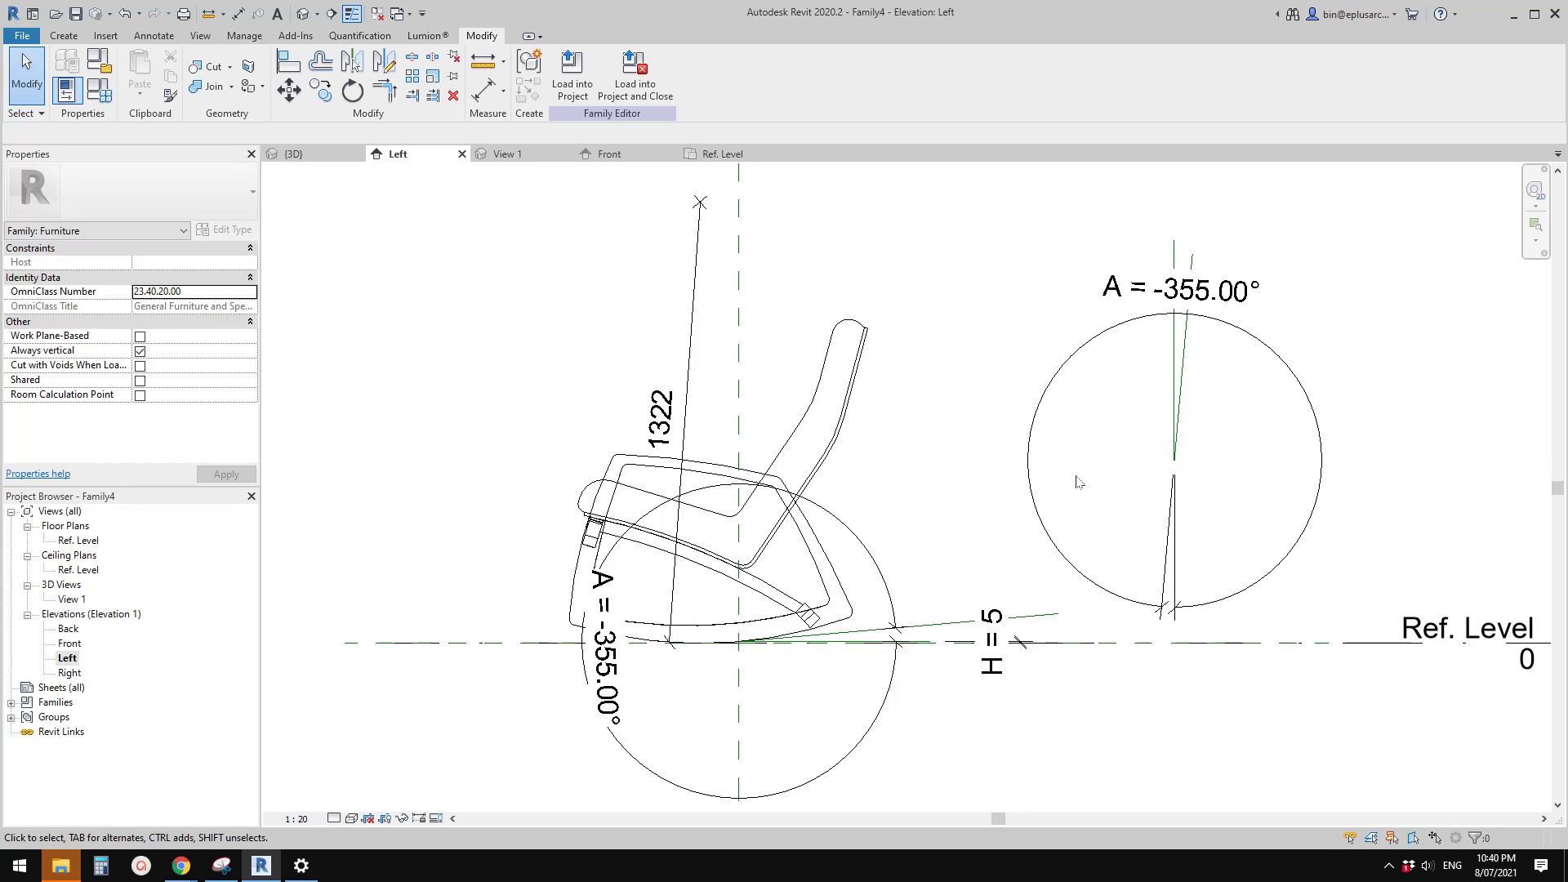